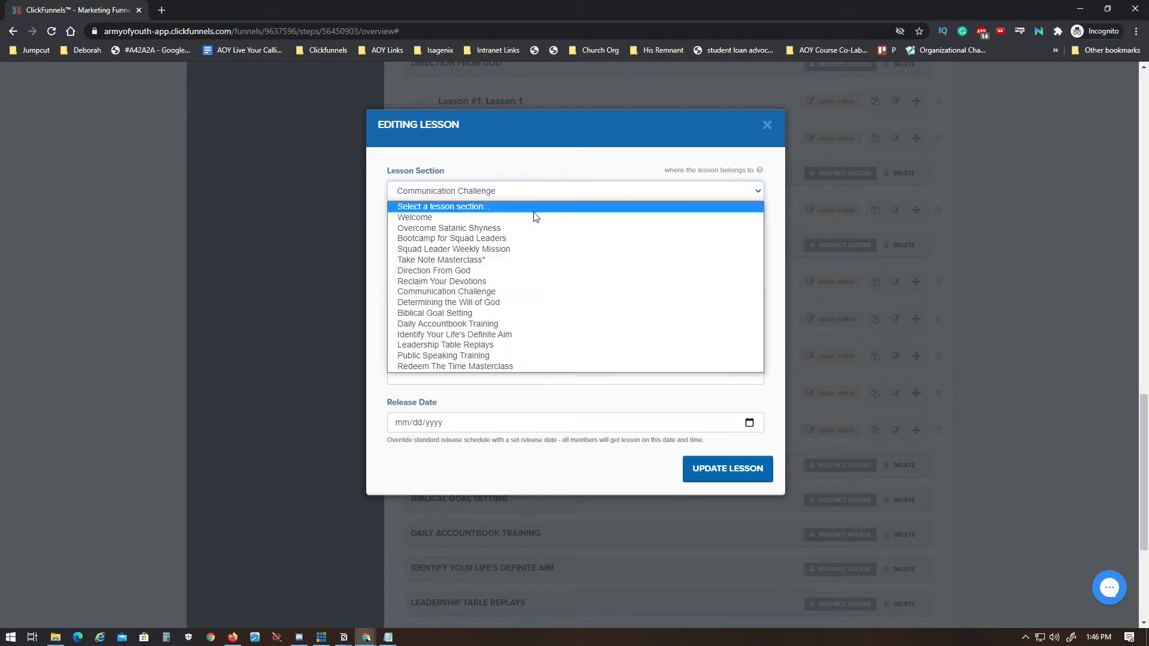
Step: Rename the Communication Challenge introduction lesson "START HERE - Introduction*" and update it
left_click(519, 239)
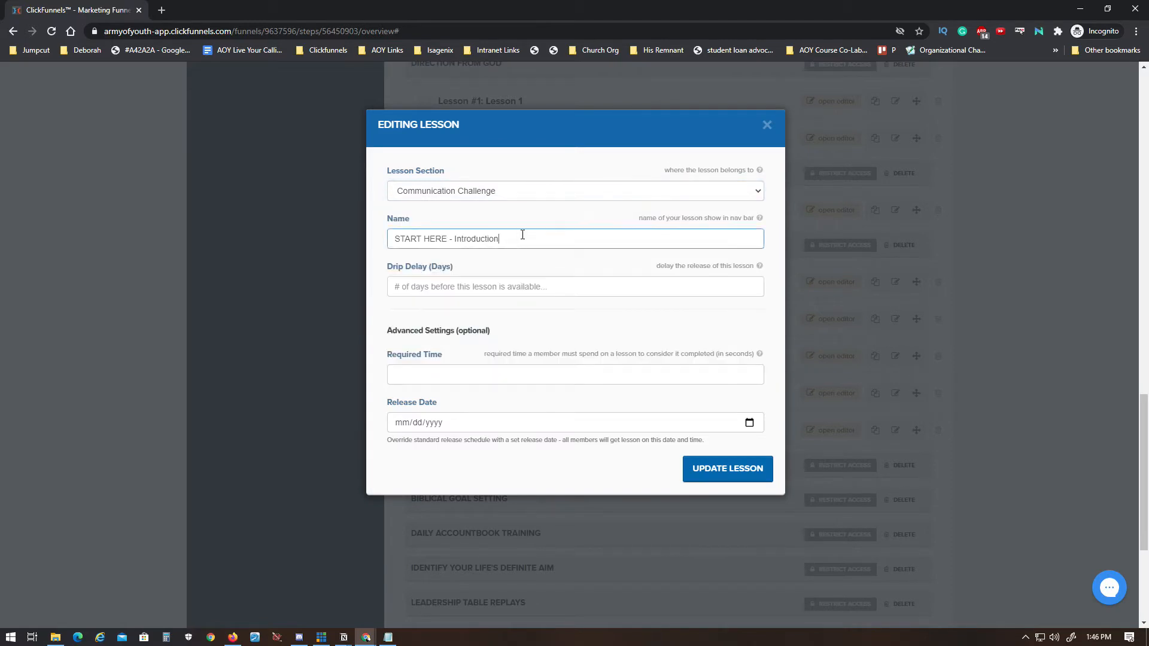
left_click(716, 465)
left_click_drag(552, 286, 693, 284)
left_click(689, 287)
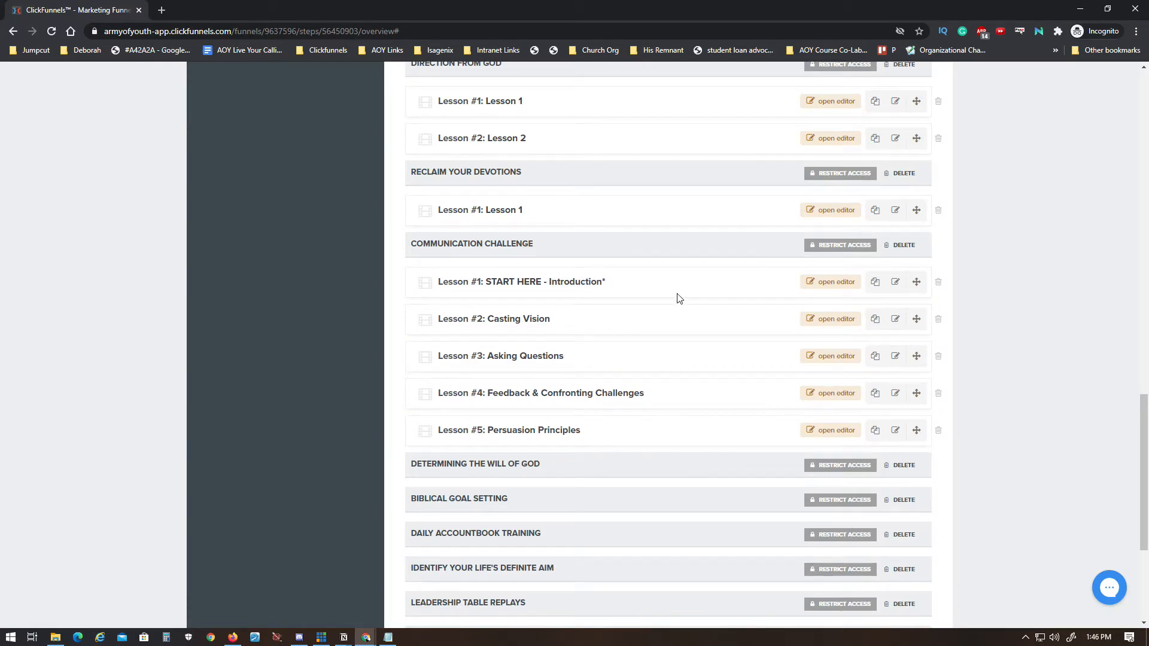
Step: Open the introduction lesson in the editor, retitle its third item "3 - The 4 Levels of Value*", and save the page
left_click(824, 282)
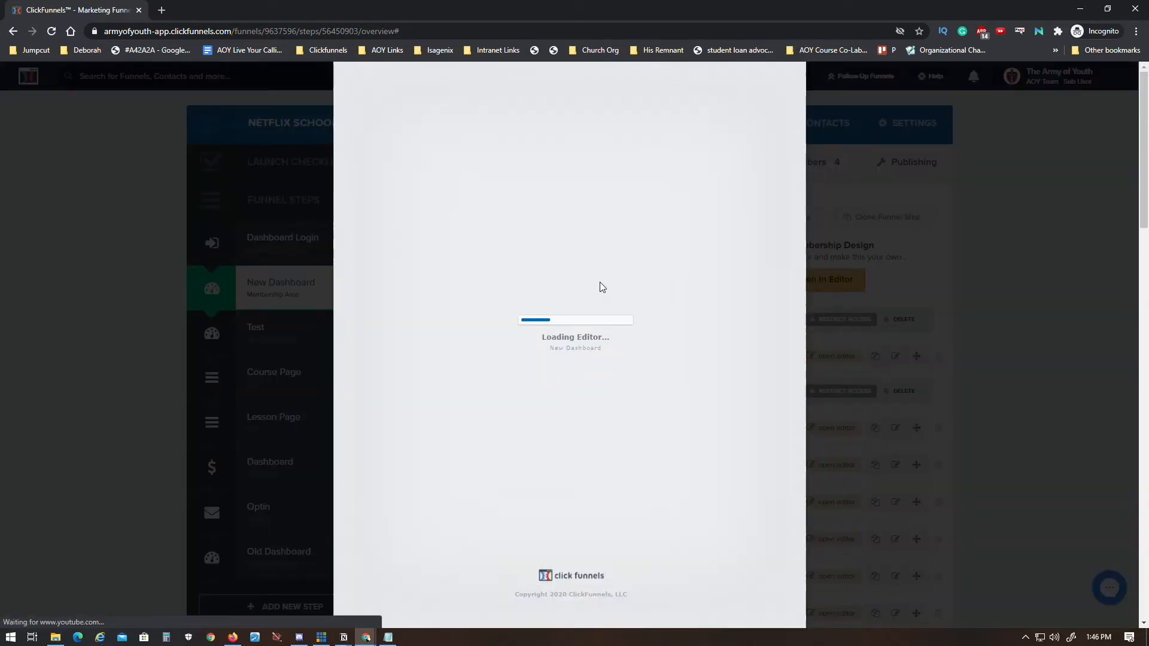
scroll(596, 299, "down", 5)
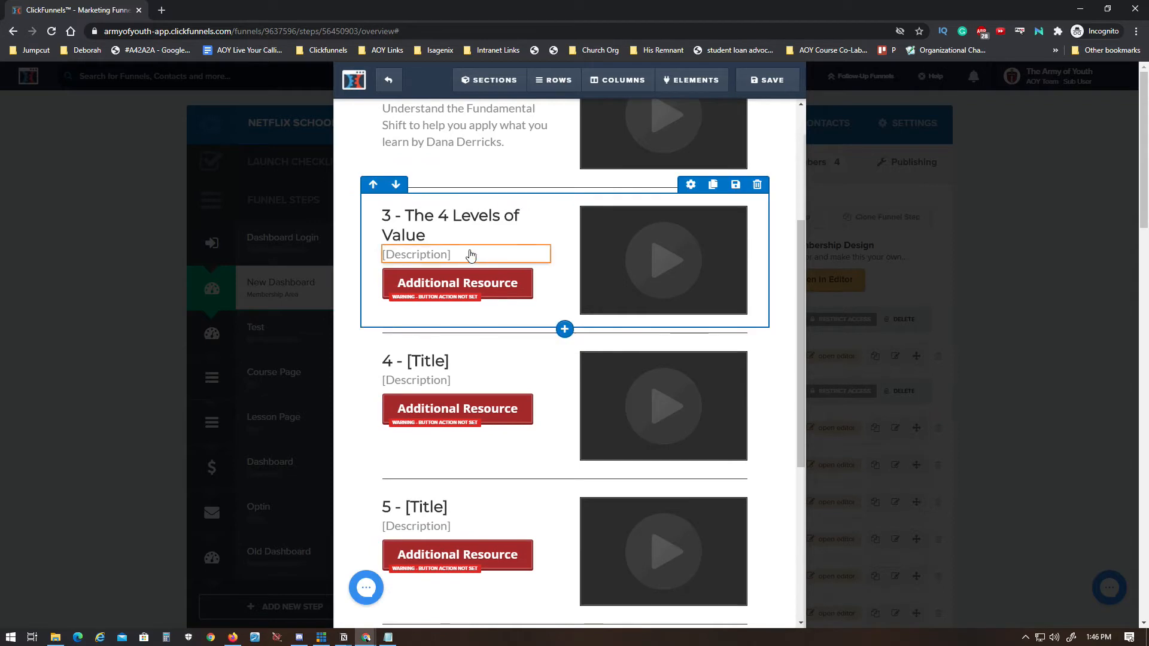
left_click(439, 235)
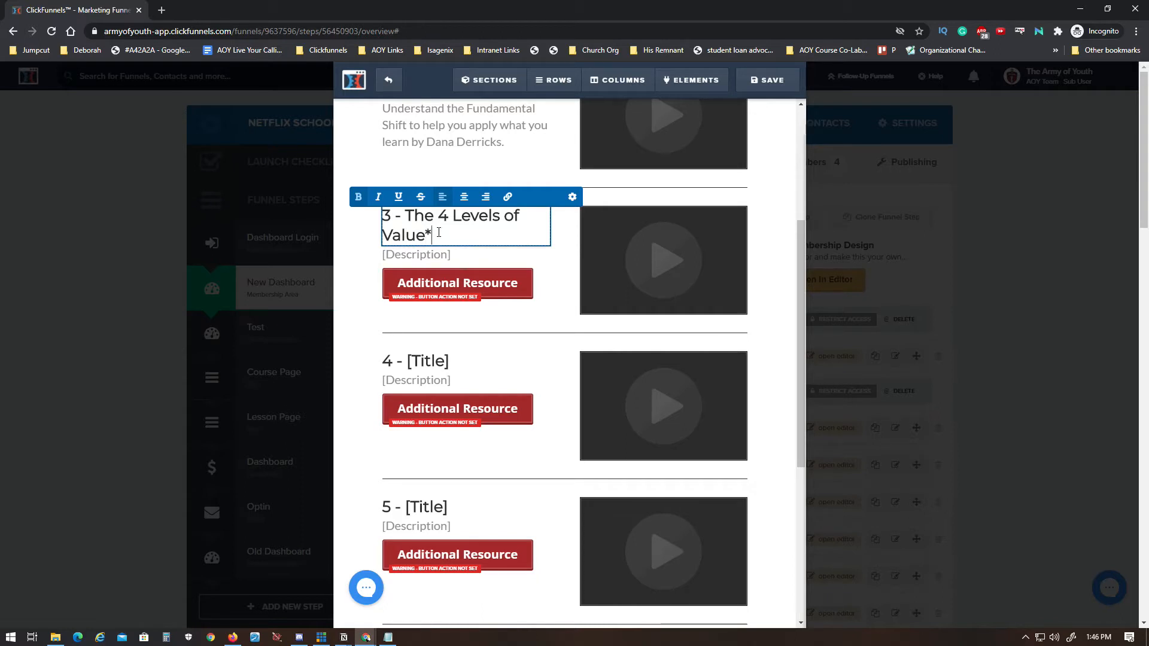
left_click(768, 79)
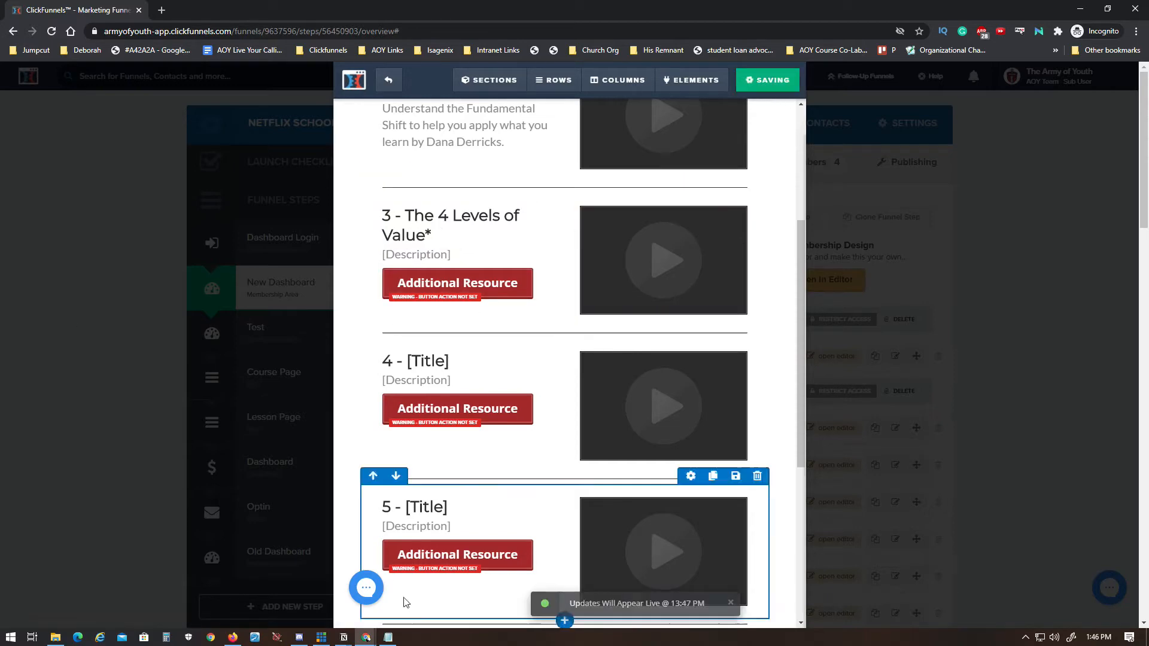
Step: Place the lesson editor beside the Training for Communication notes and find the John Maxwell video item in the notes
double_click(557, 7)
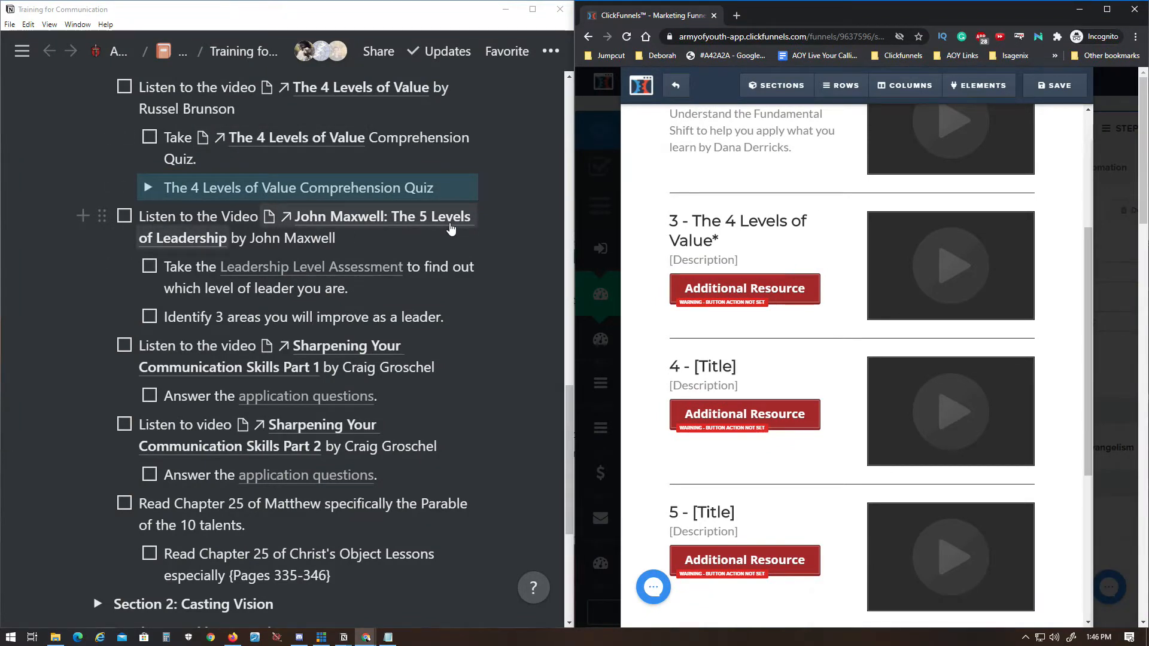
left_click(480, 192)
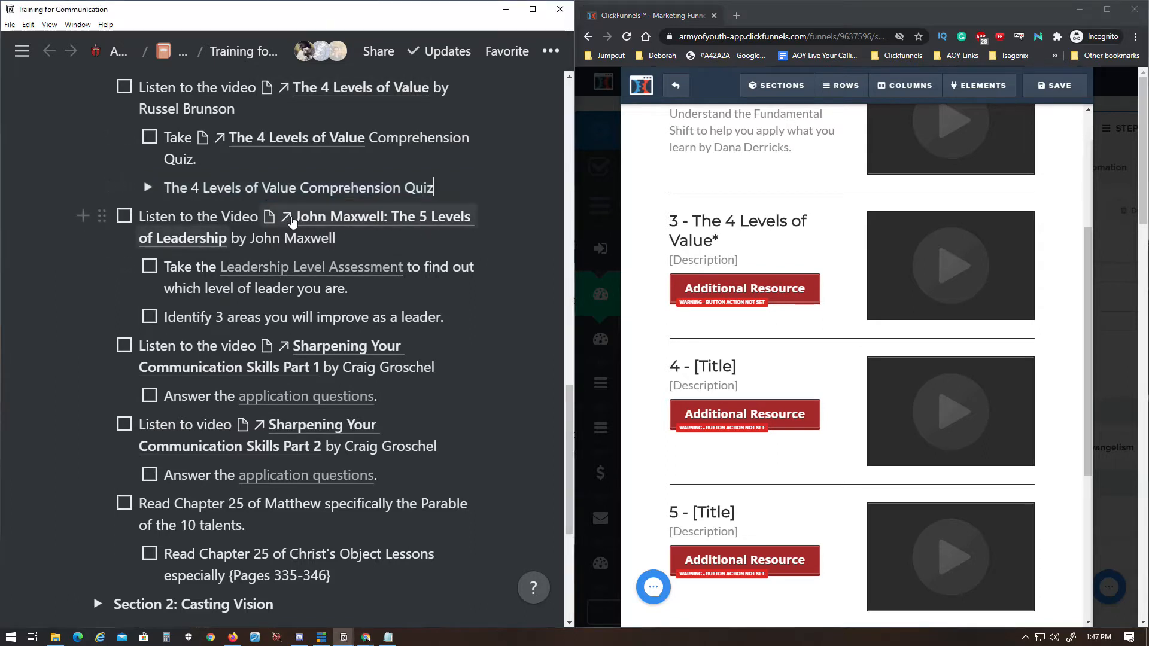
scroll(311, 203, "down", 2)
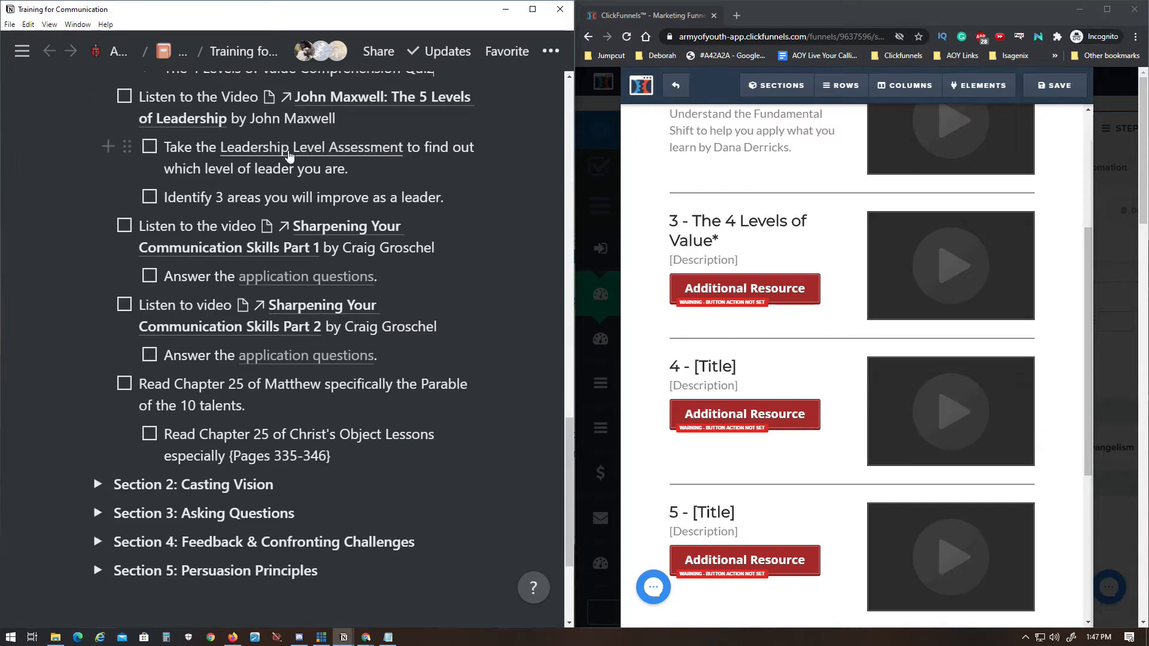
scroll(160, 96, "up", 1)
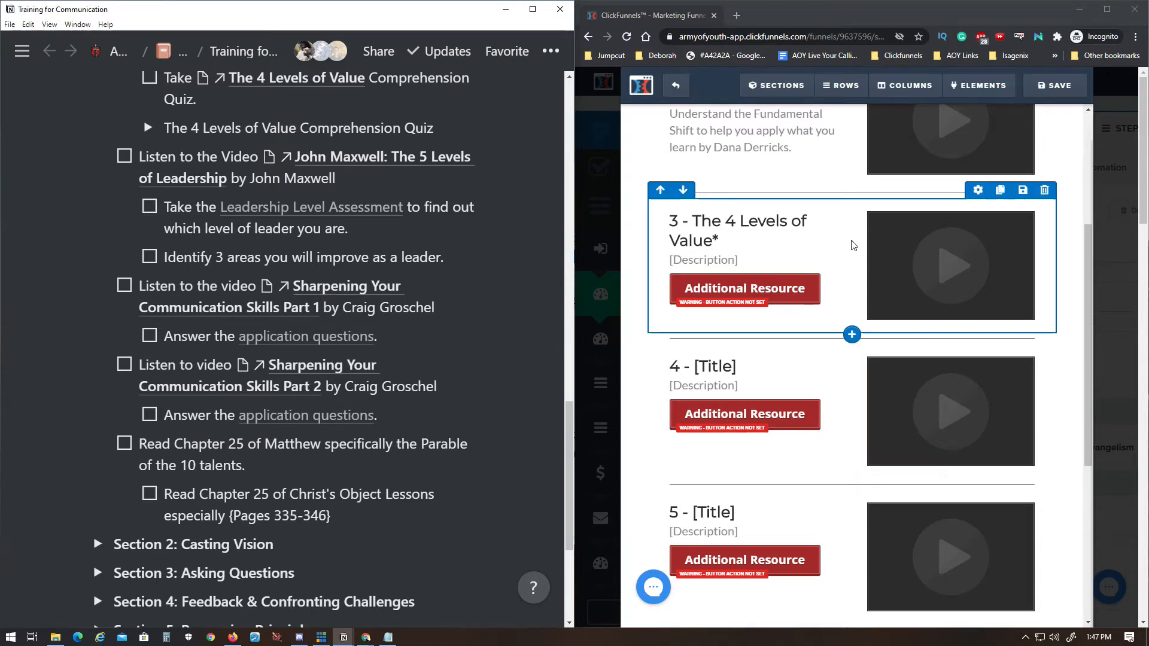
Step: Delete the description placeholder under "3 - The 4 Levels of Value*"
left_click(752, 258)
left_click(752, 259)
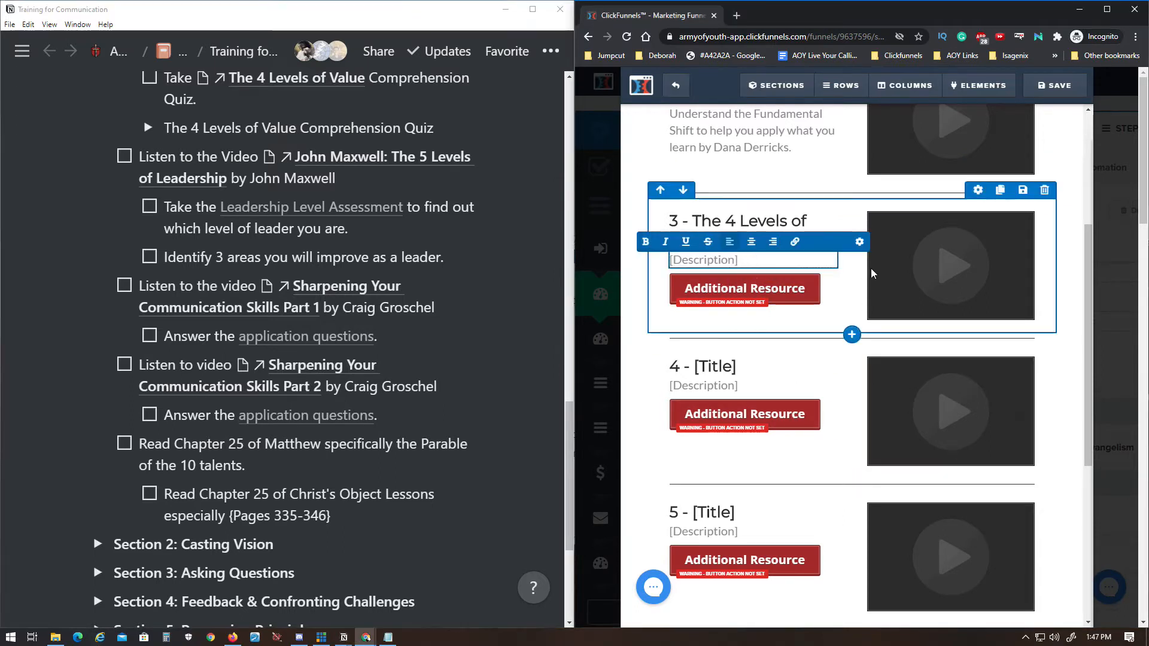
left_click(826, 243)
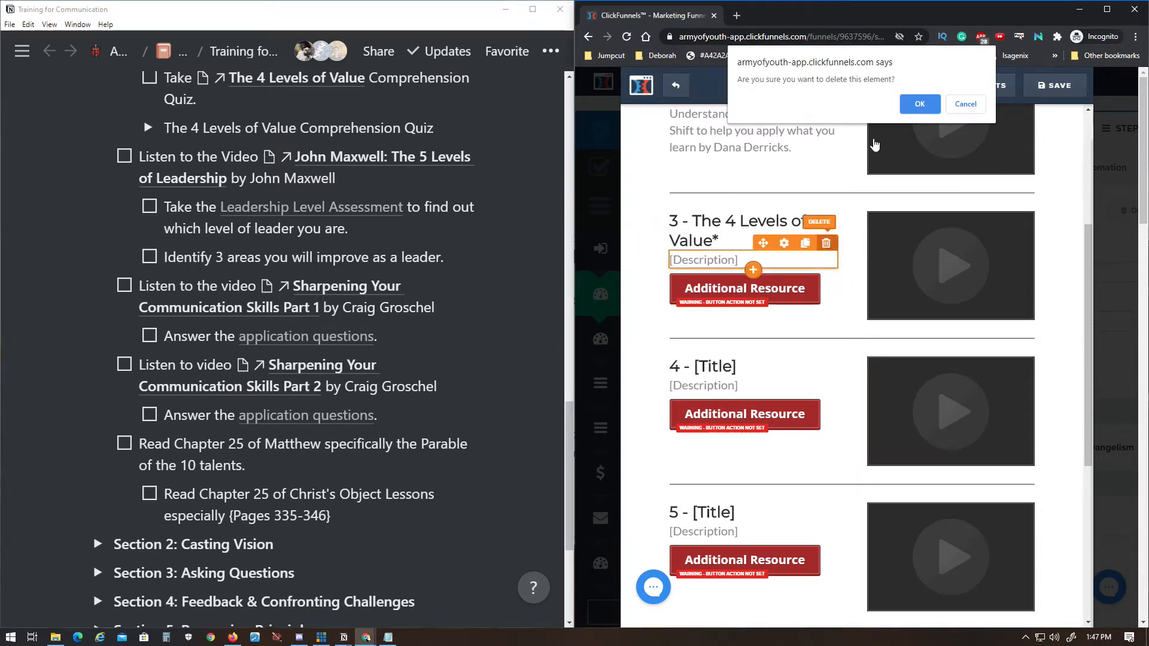
left_click(923, 106)
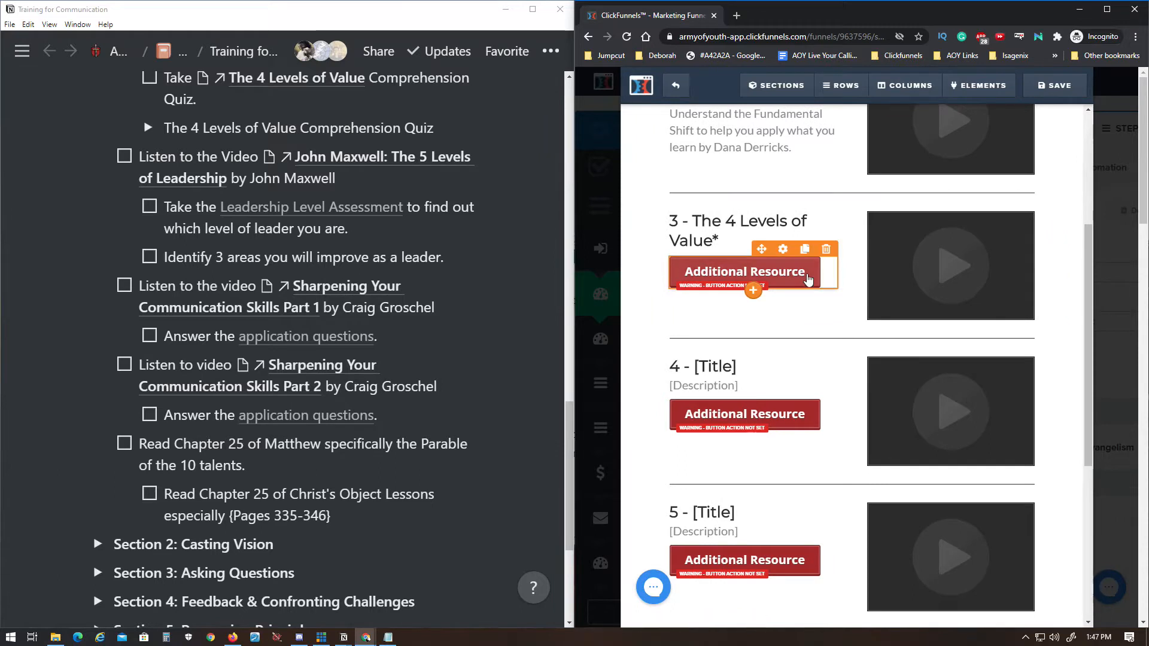
Step: Change the button text under item 3 to "Additional Resource*"
left_click(809, 279)
type("*")
left_click(731, 324)
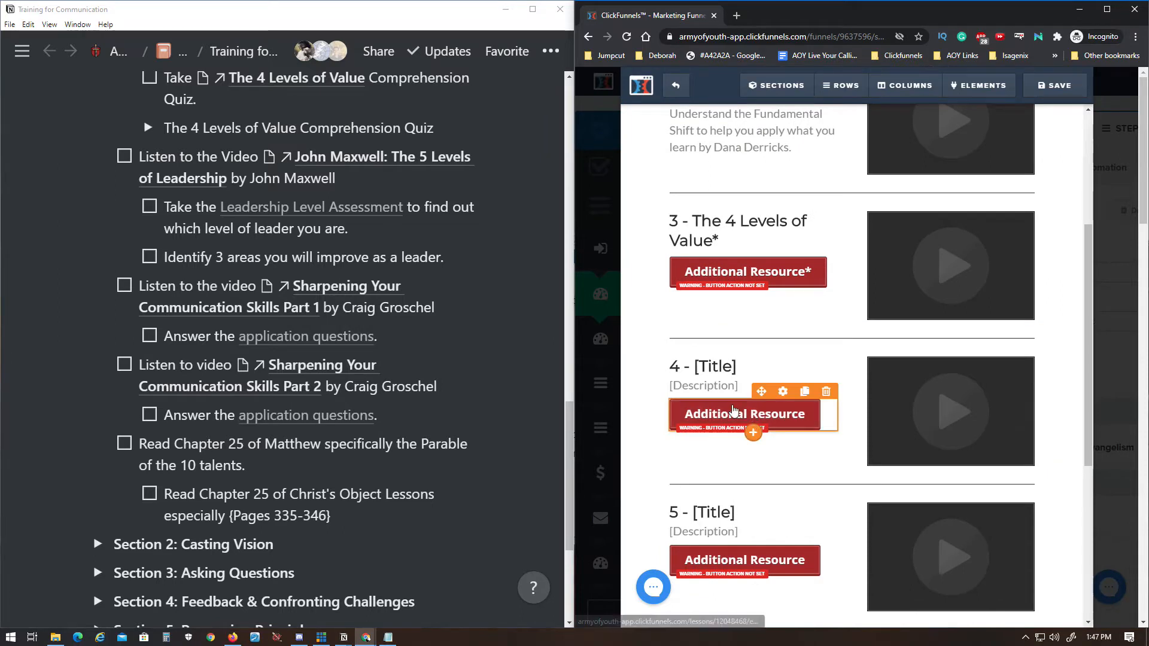
Step: Check the notes around the 4 Levels of Value Comprehension Quiz entry for the content of item 4
scroll(689, 299, "down", 2)
left_click(715, 247)
scroll(364, 245, "down", 2)
scroll(239, 198, "up", 2)
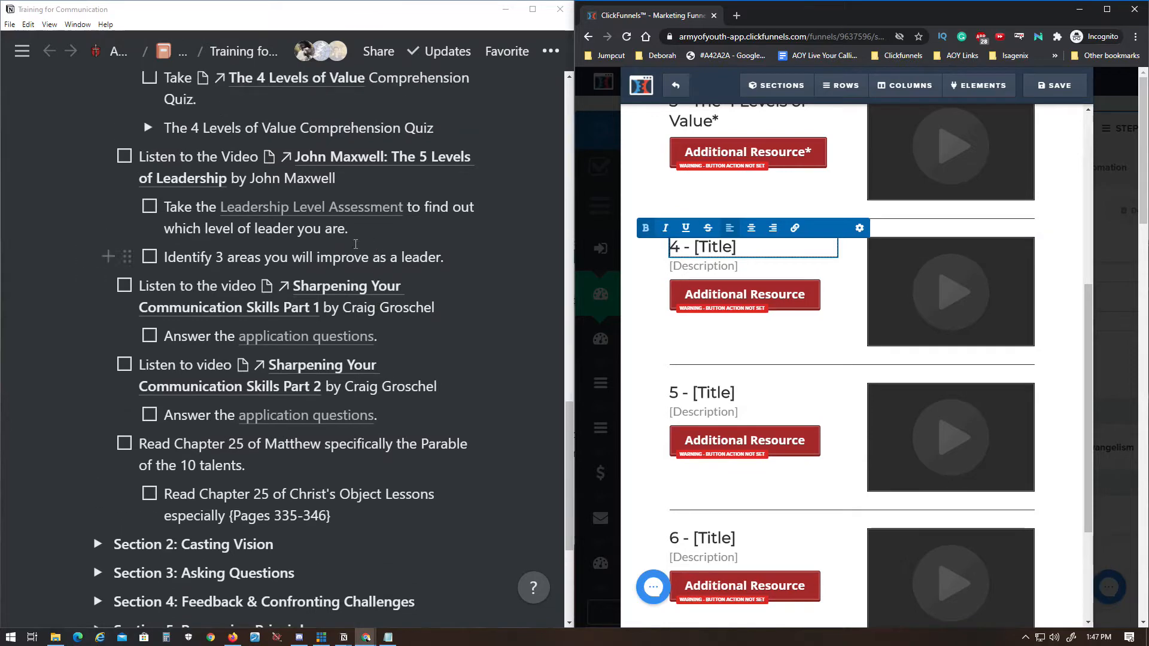
scroll(191, 164, "up", 3)
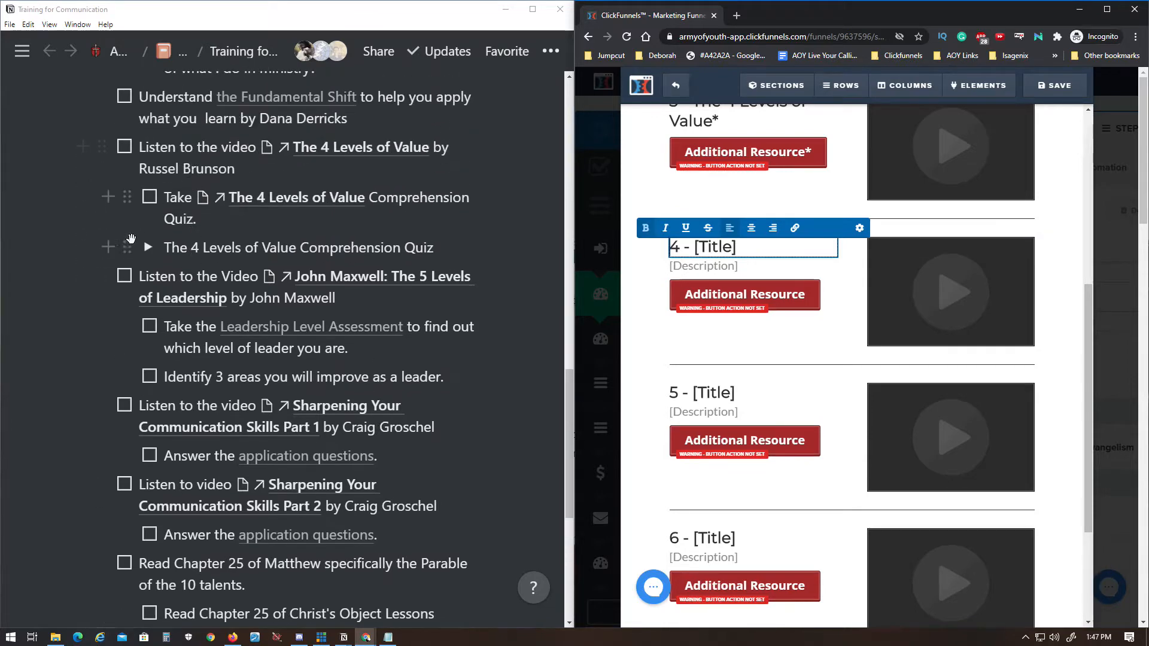
left_click(145, 247)
left_click(145, 248)
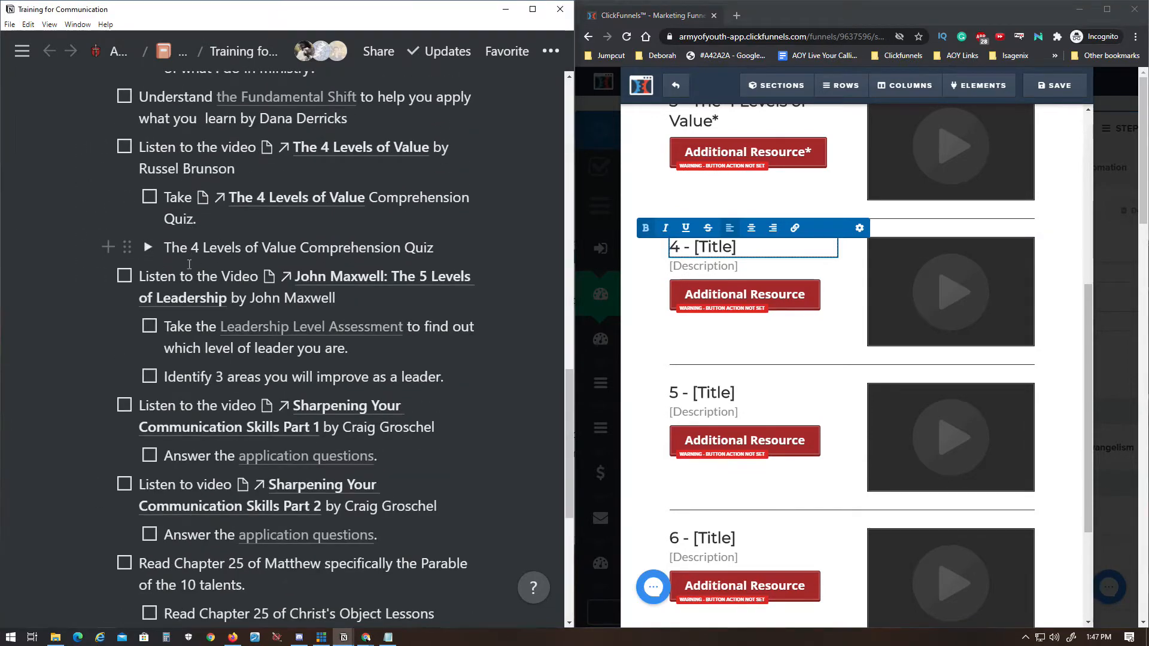
scroll(195, 270, "down", 3)
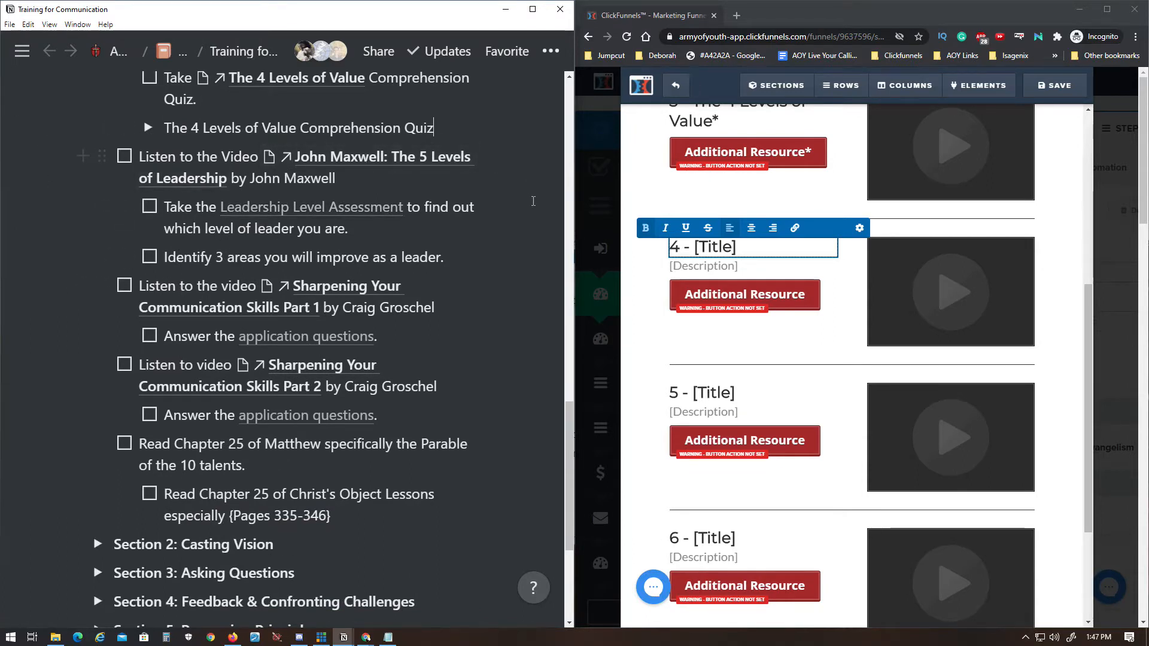
Step: Replace item 4's title placeholder with "John Maxwell: The 5 Levels of Leadership", copied from that video's notes page
left_click(345, 158)
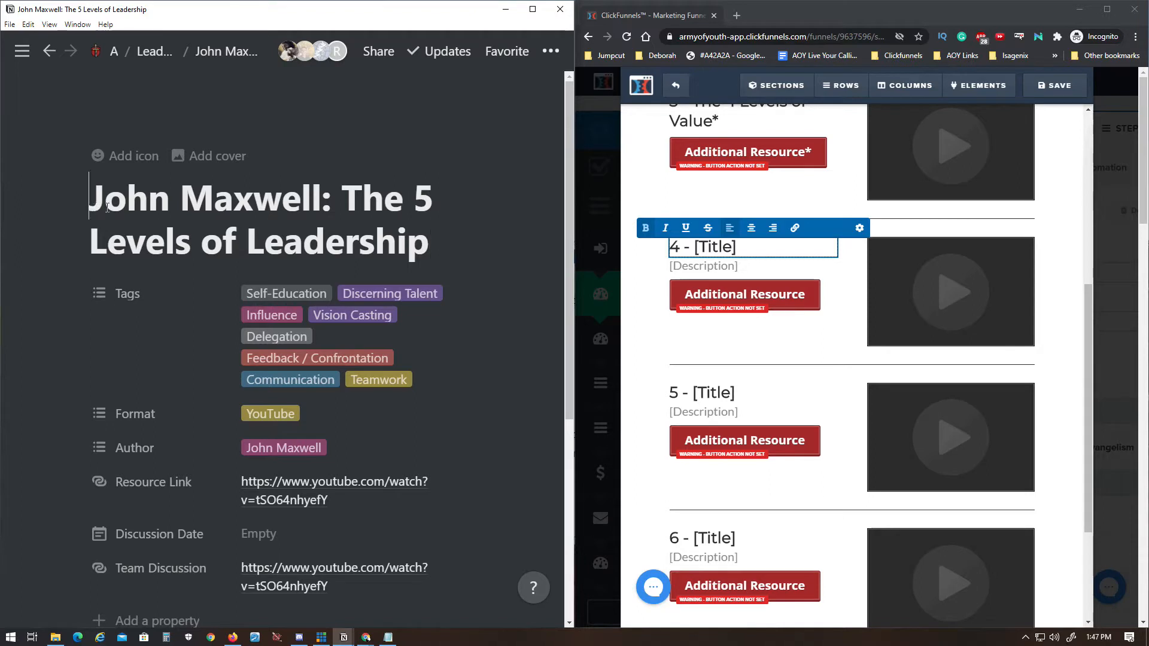
left_click_drag(107, 208, 449, 248)
key("ctrl+c")
left_click(752, 249)
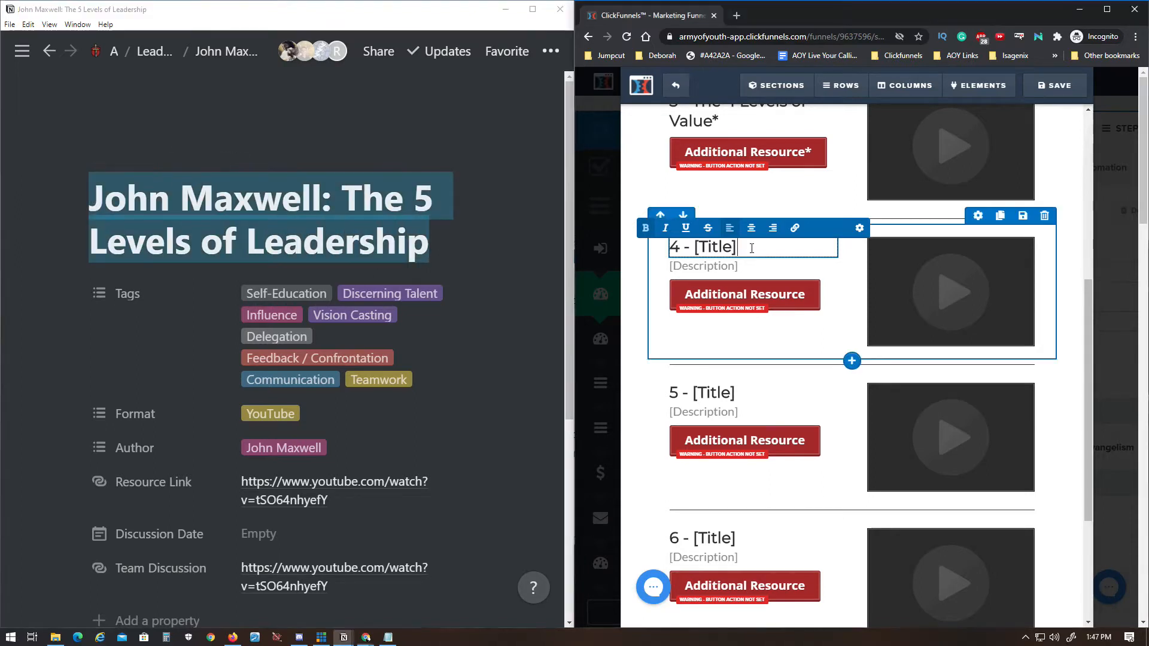
left_click_drag(742, 249, 693, 254)
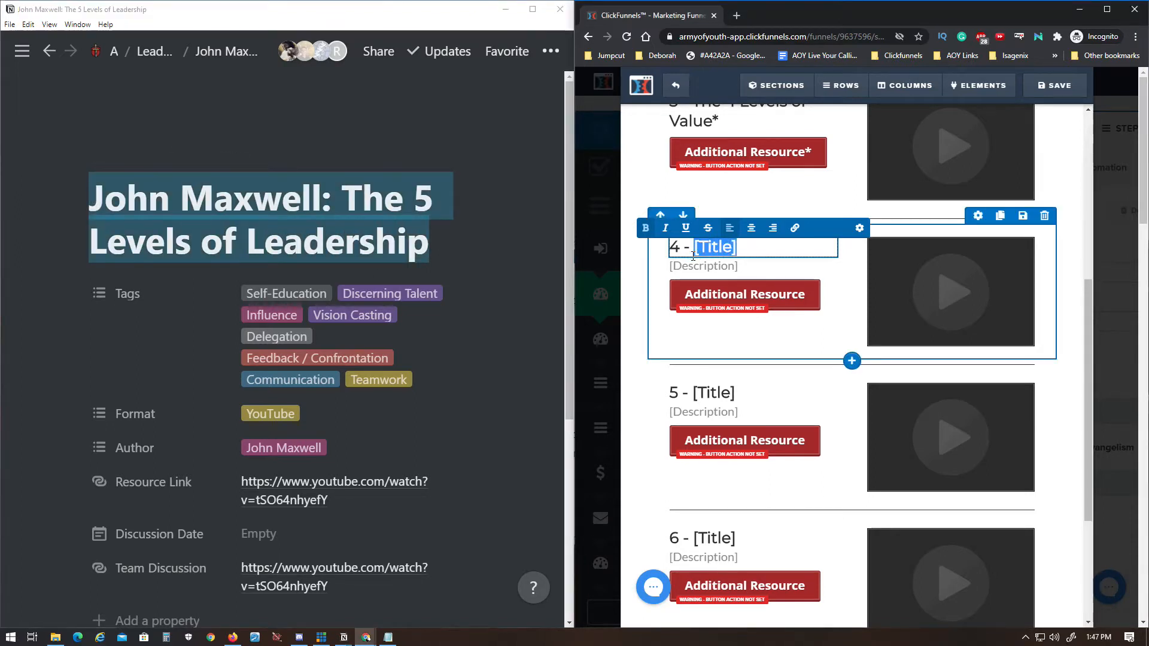
key("ctrl+v")
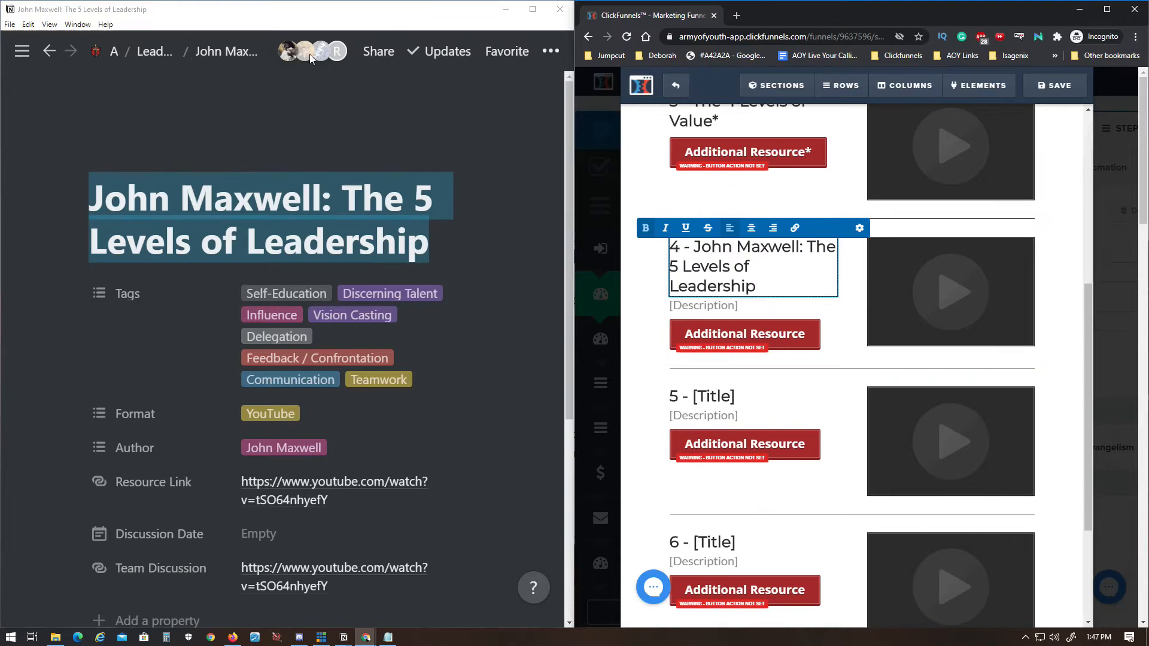
Step: Replace item 4's description with "Identify 3 areas you will improve as a leader.", copied from the training notes
left_click(49, 51)
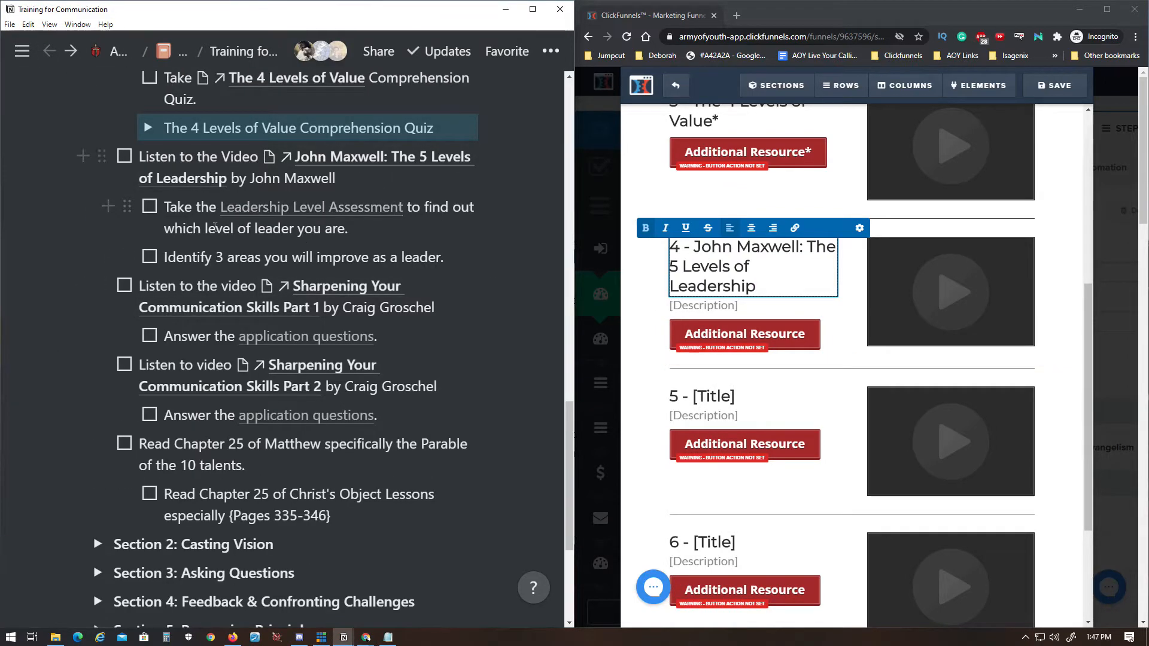
left_click_drag(165, 257, 445, 257)
key("ctrl+c")
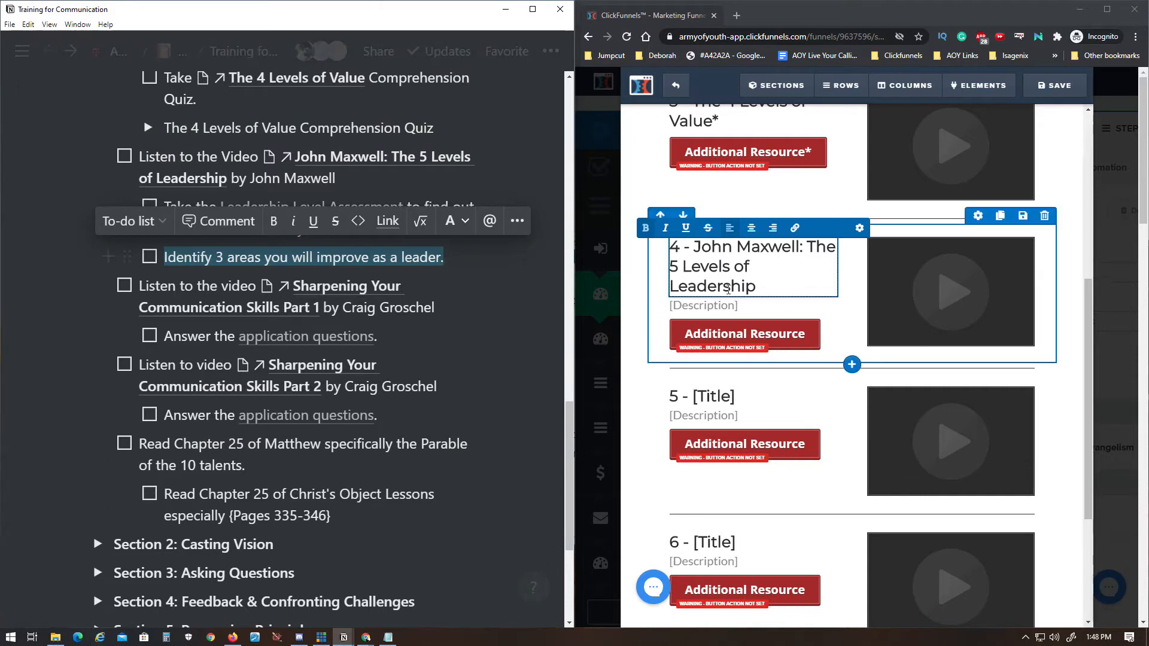
left_click(724, 303)
key("ctrl+v")
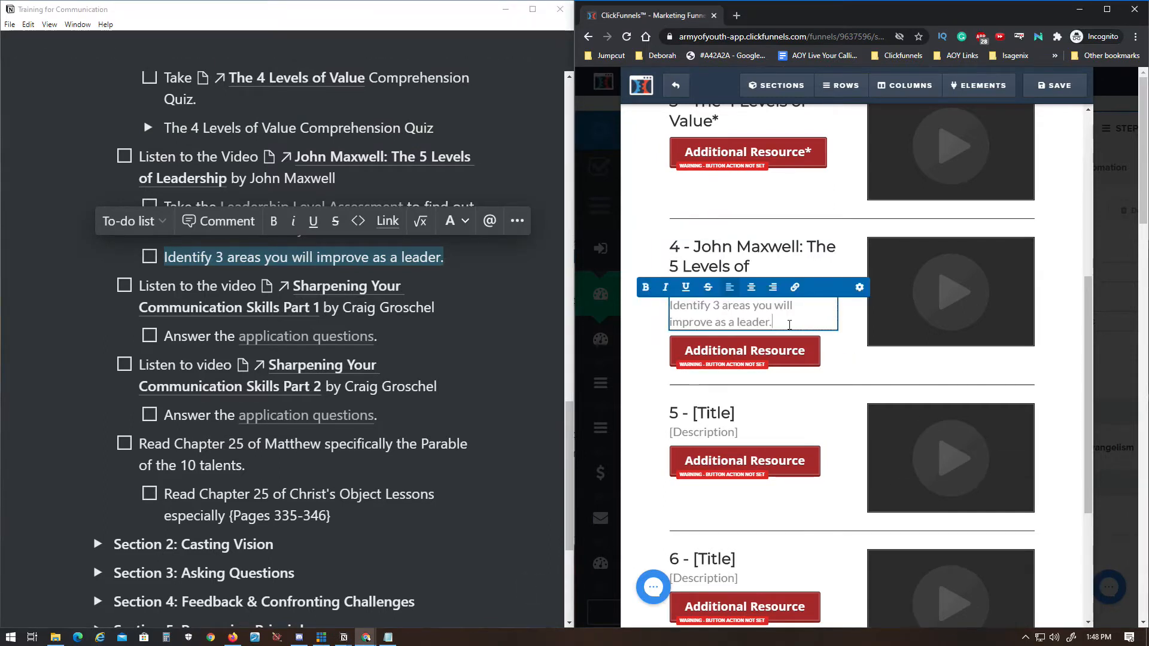
left_click(832, 343)
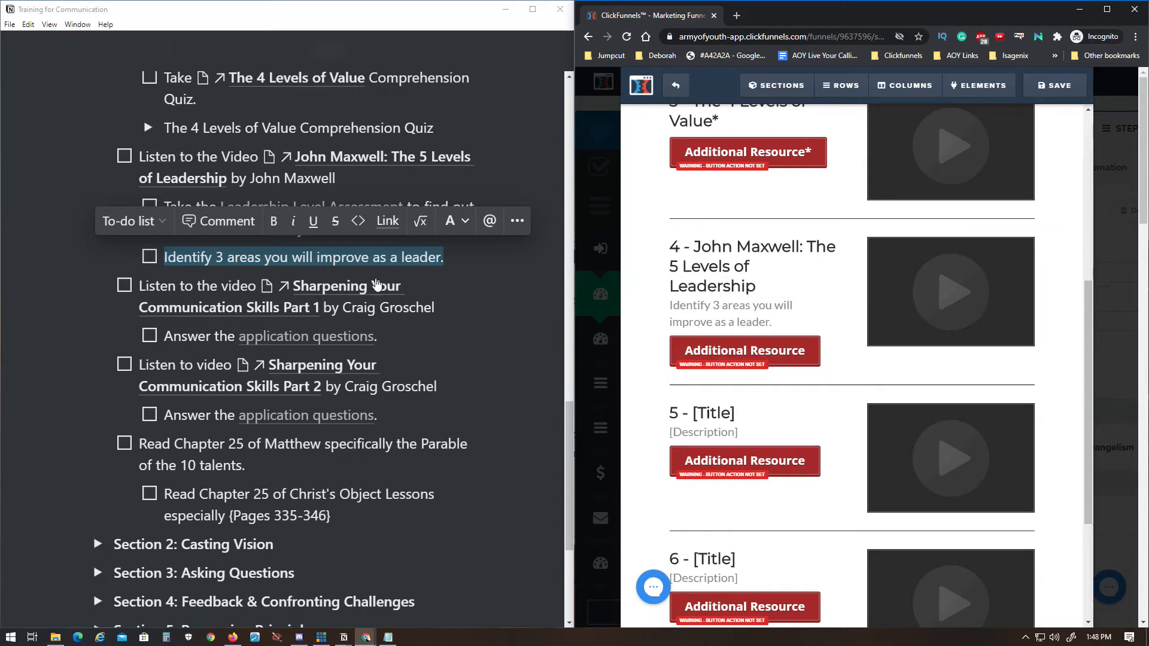
Step: Open the Leadership Level Assessment linked in the notes and place its browser window beside the lesson editor
left_click(467, 277)
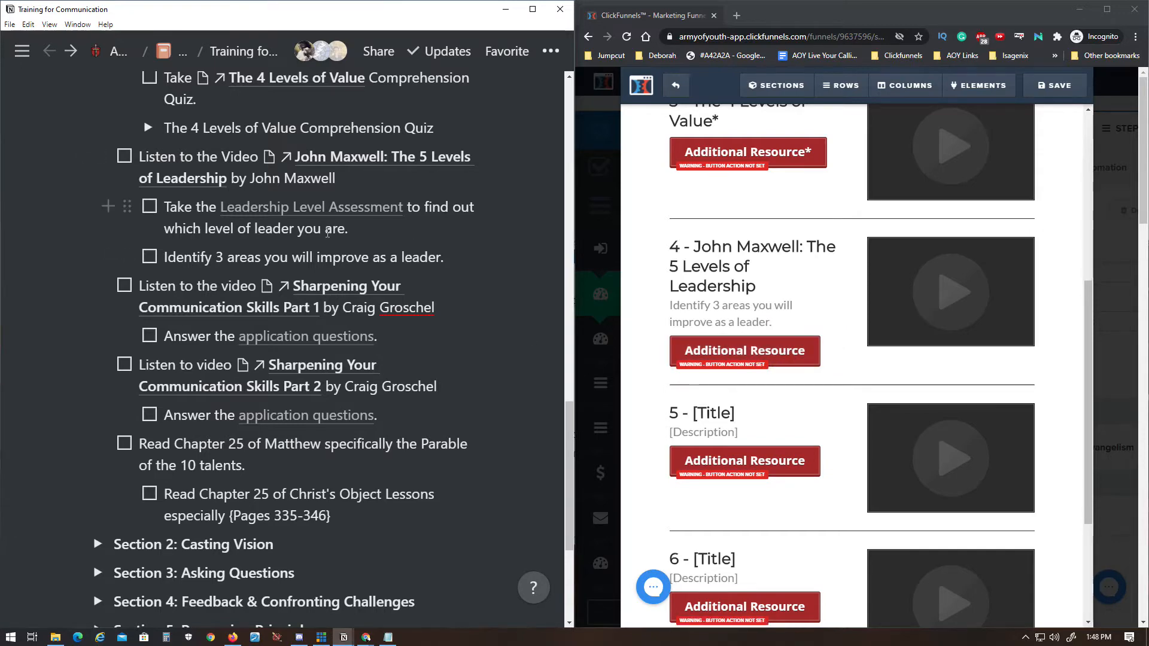
left_click(334, 207)
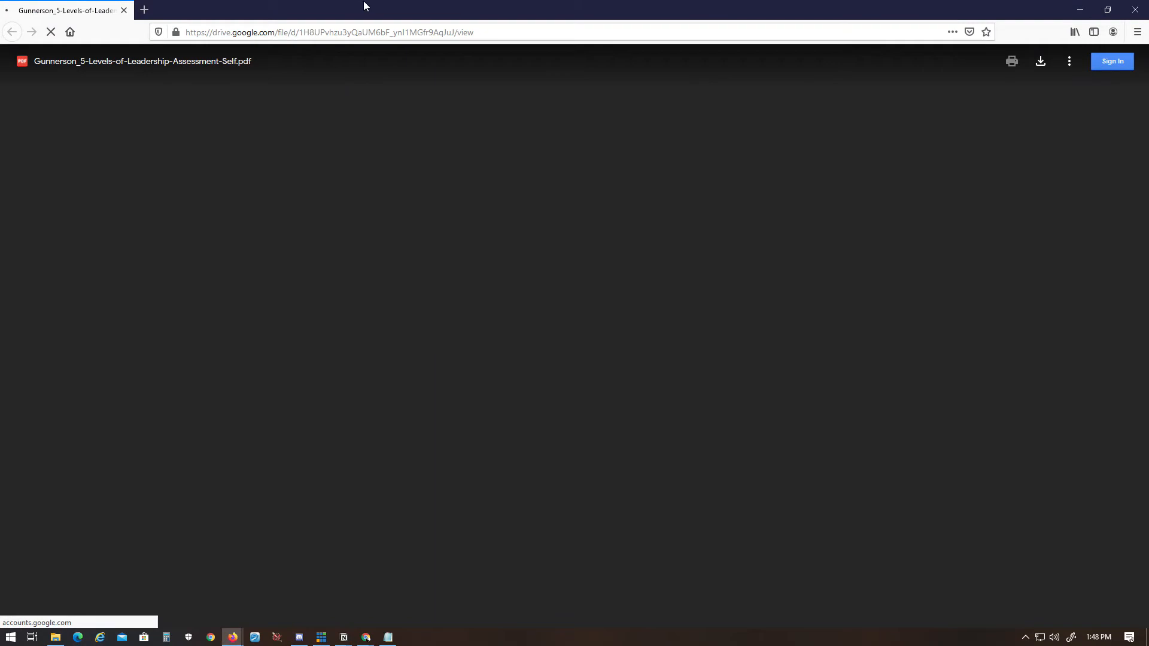
left_click_drag(364, 5, 2, 124)
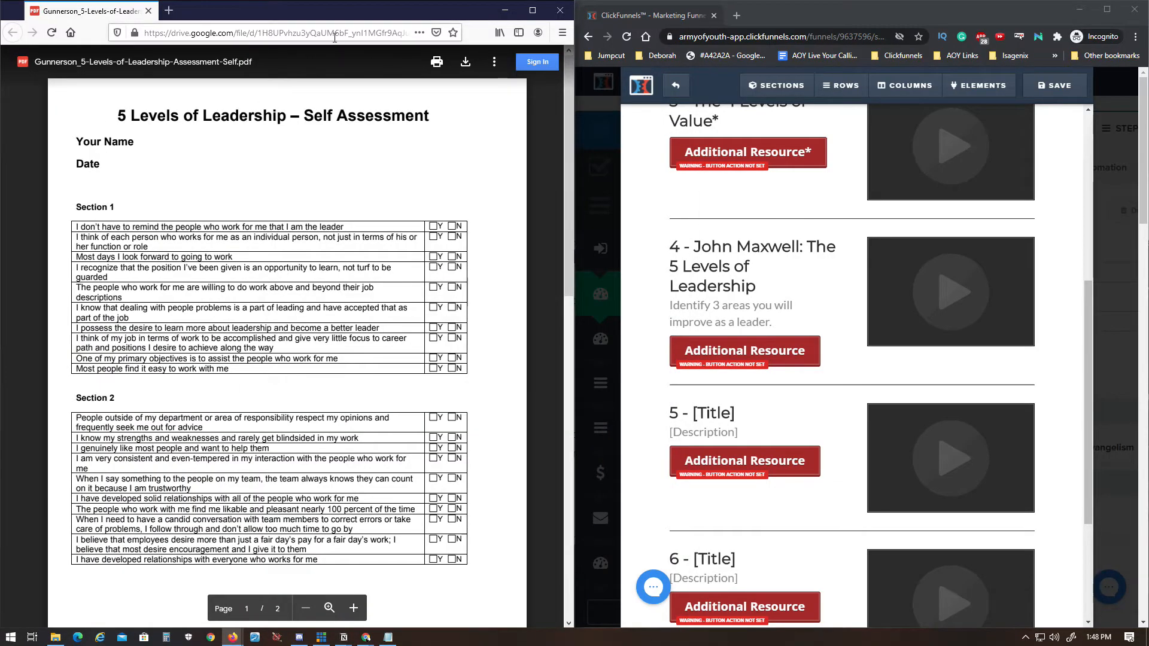
Step: Select the full web address of the leadership assessment PDF
left_click(334, 38)
left_click(333, 34)
left_click_drag(262, 34, 416, 46)
left_click(361, 30)
triple_click(367, 30)
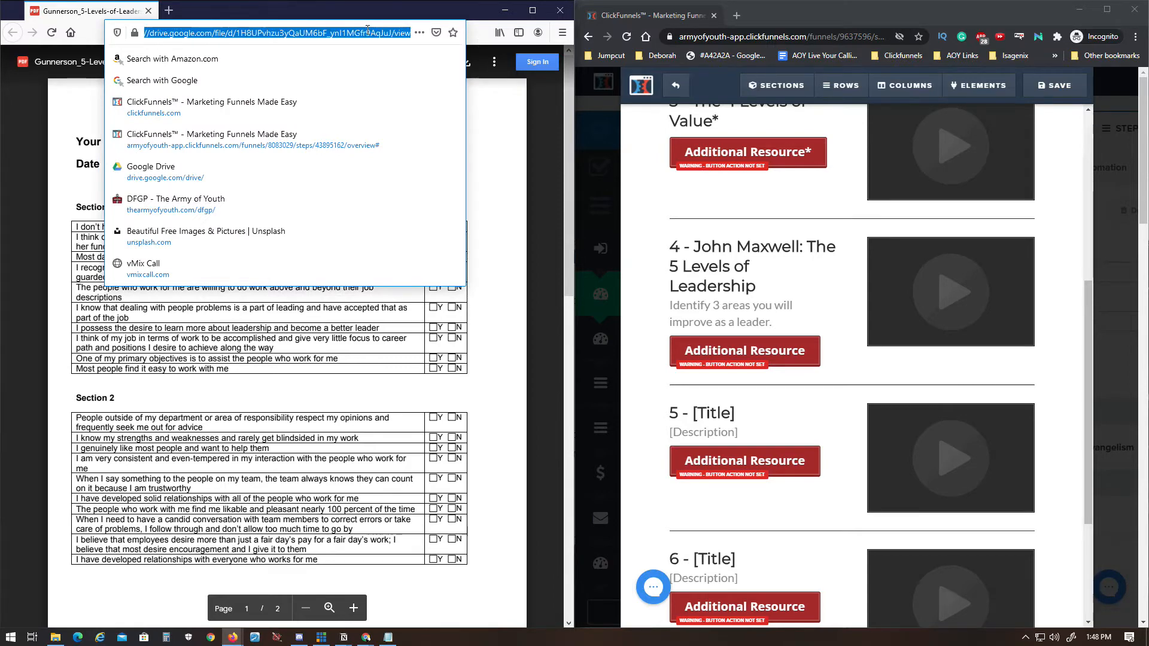
key("Escape")
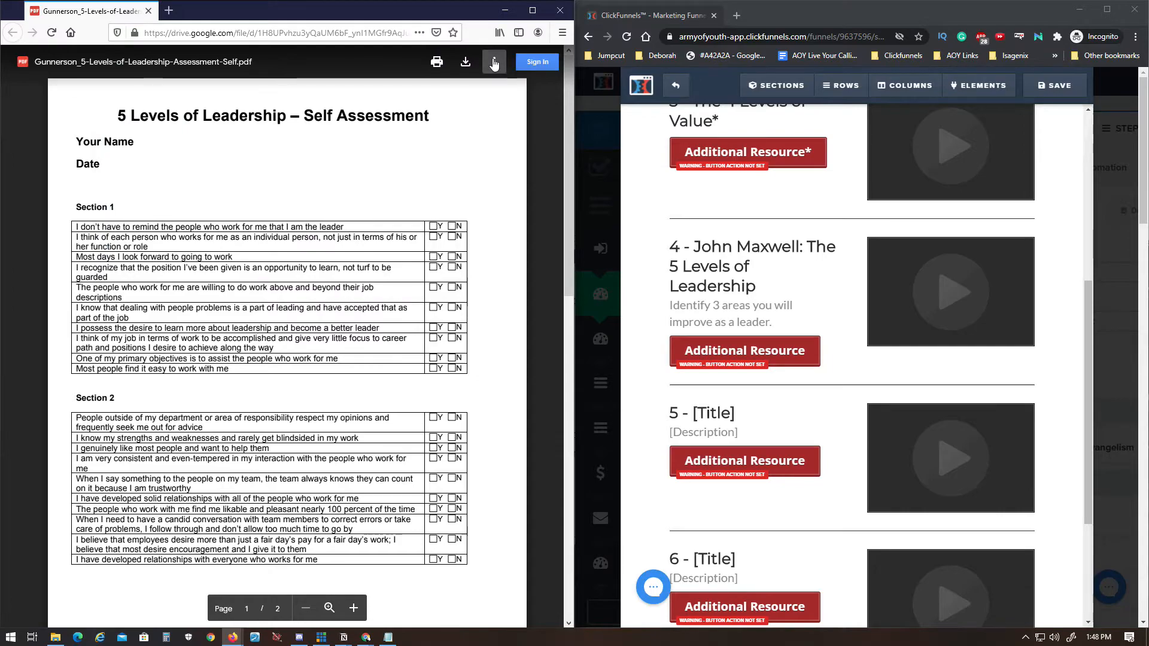
Step: Look through the sections of the 5 Levels of Leadership self assessment PDF and close its window
left_click(494, 61)
key("Escape")
scroll(371, 467, "down", 5)
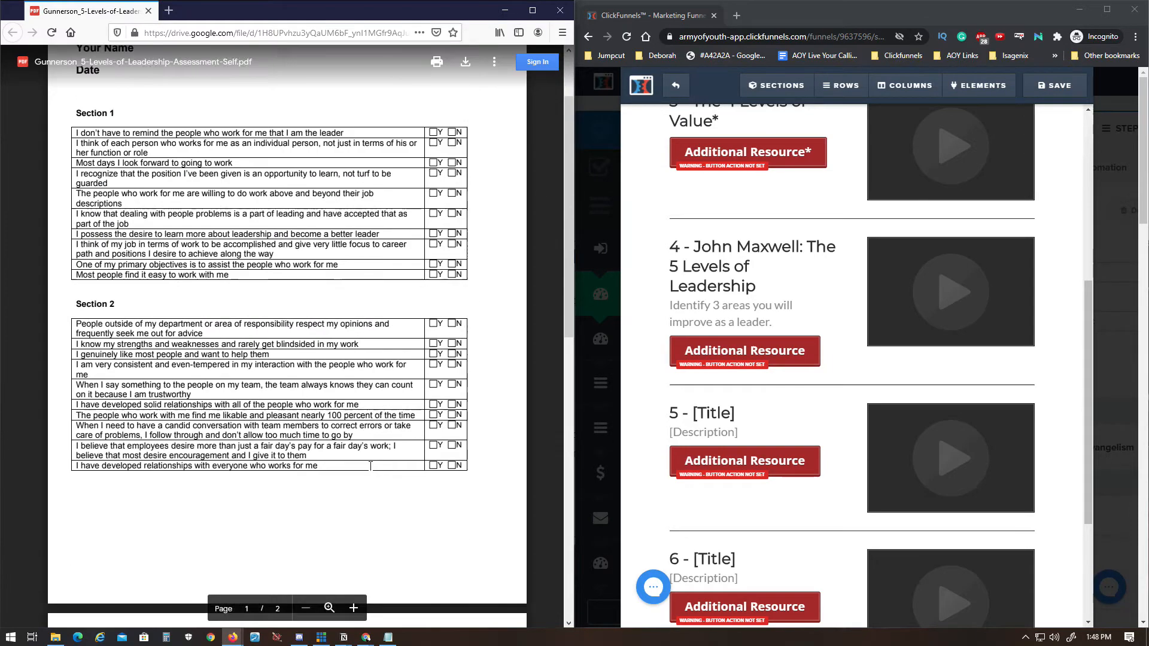
scroll(371, 466, "down", 5)
scroll(374, 469, "up", 10)
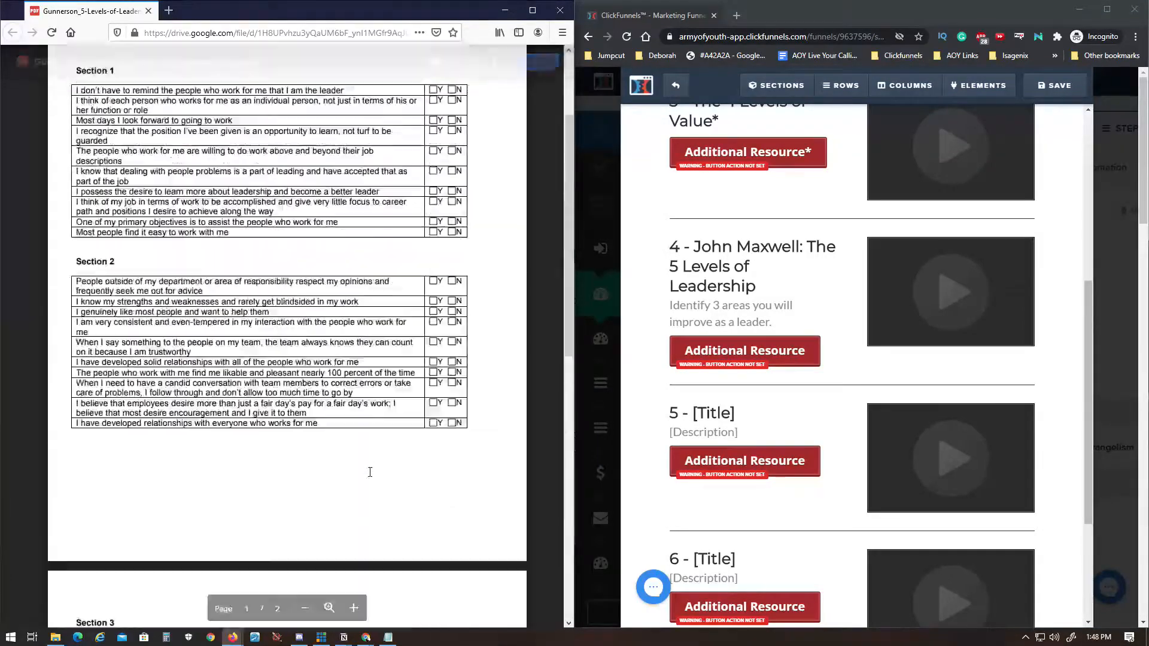
left_click(561, 10)
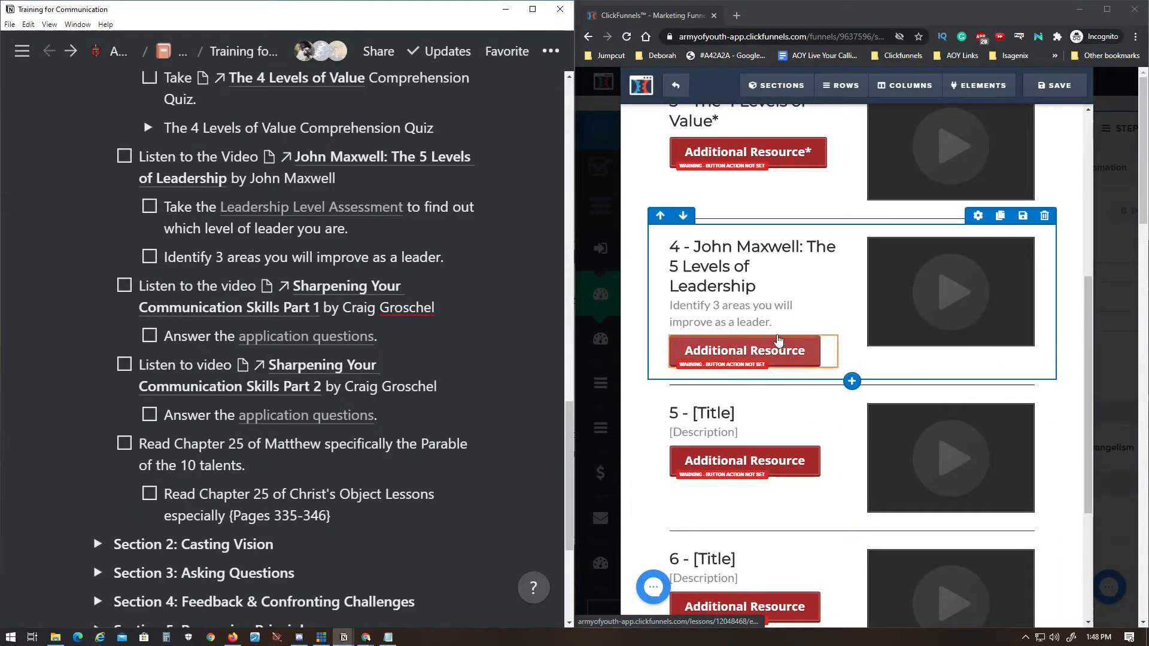
Step: Link item 4's Additional Resource button to the copied leadership assessment PDF address, opening in a new tab/window, and save the page
left_click(726, 355)
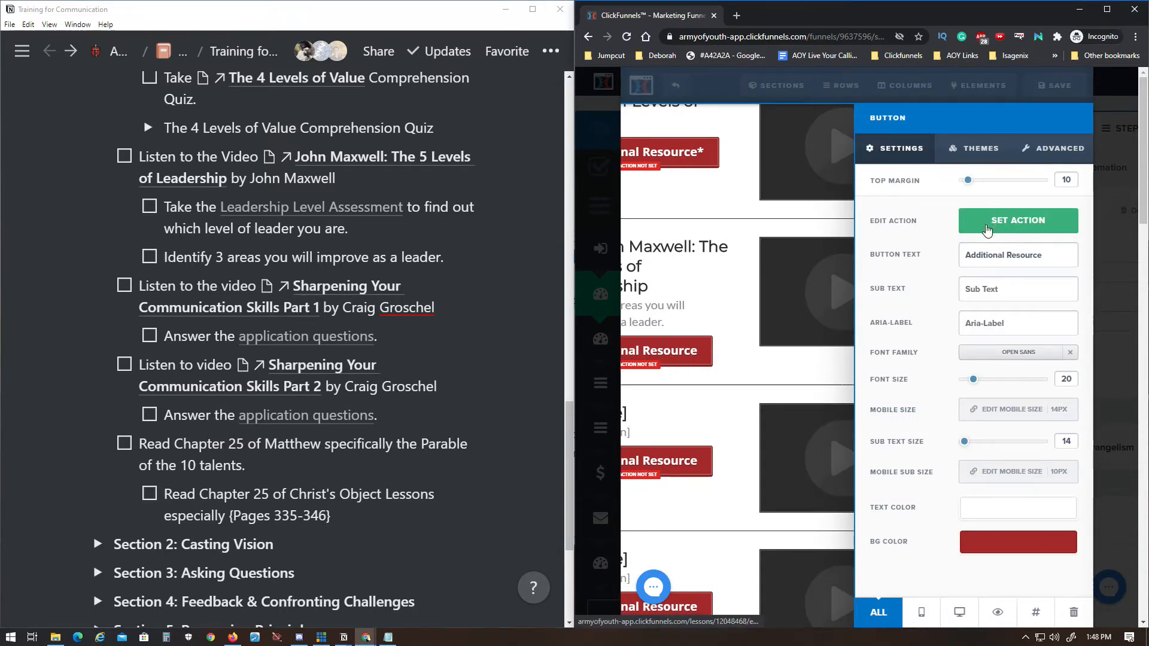
left_click(1001, 231)
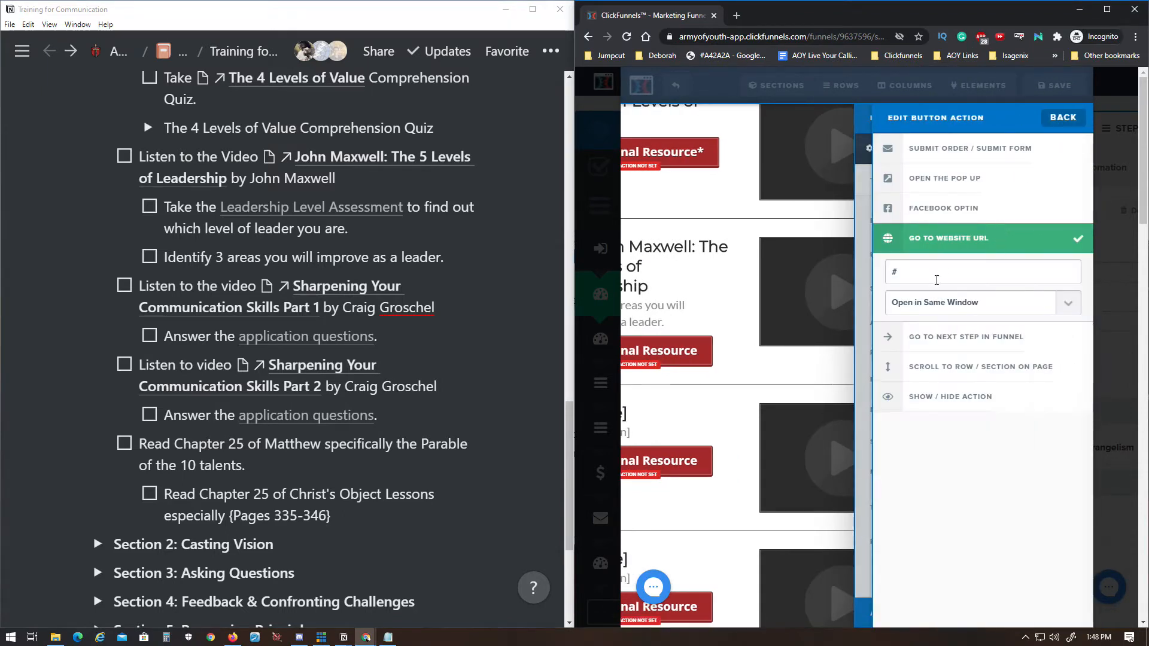
double_click(948, 277)
key("BackSpace")
key("ctrl+v")
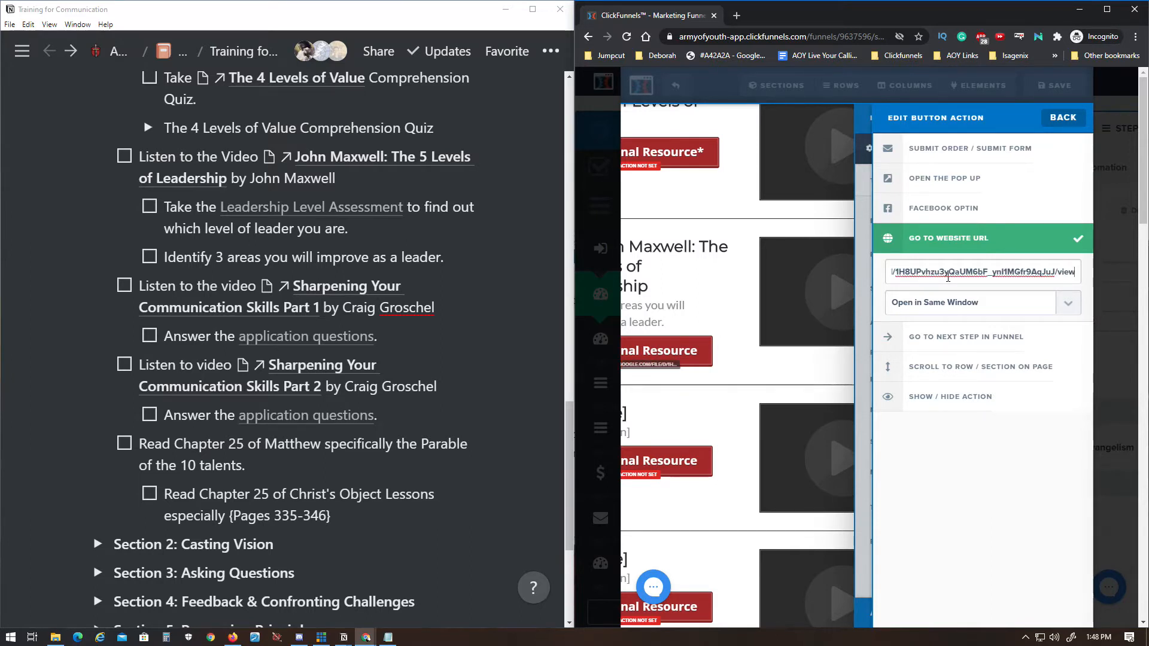
left_click(970, 300)
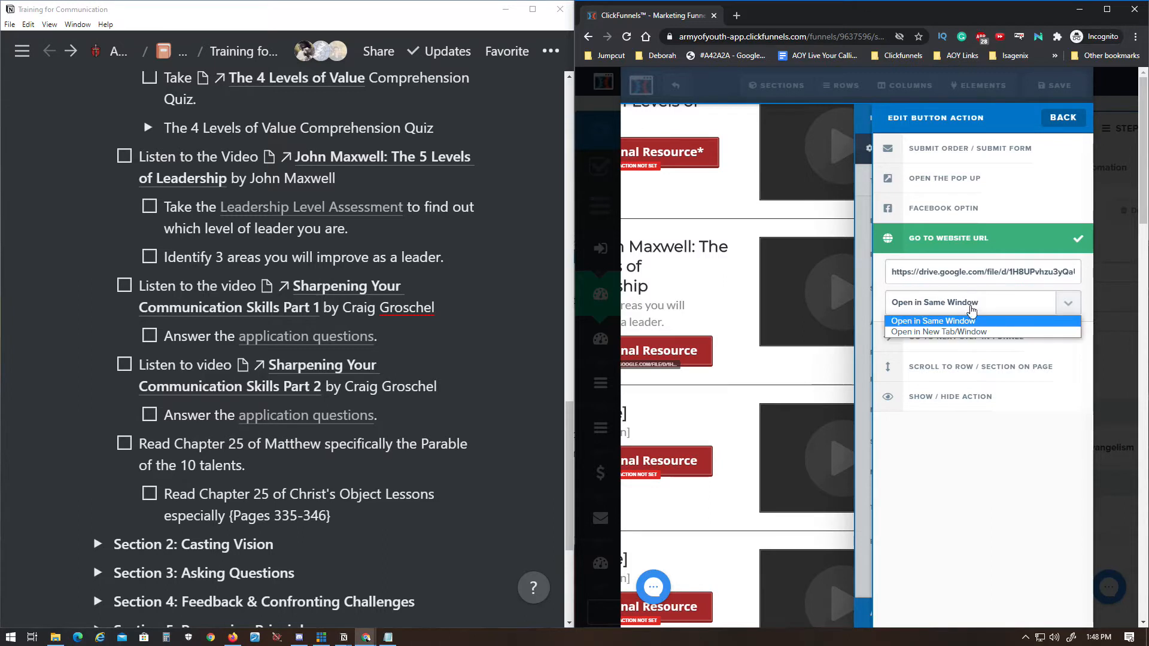
left_click(953, 332)
left_click(795, 318)
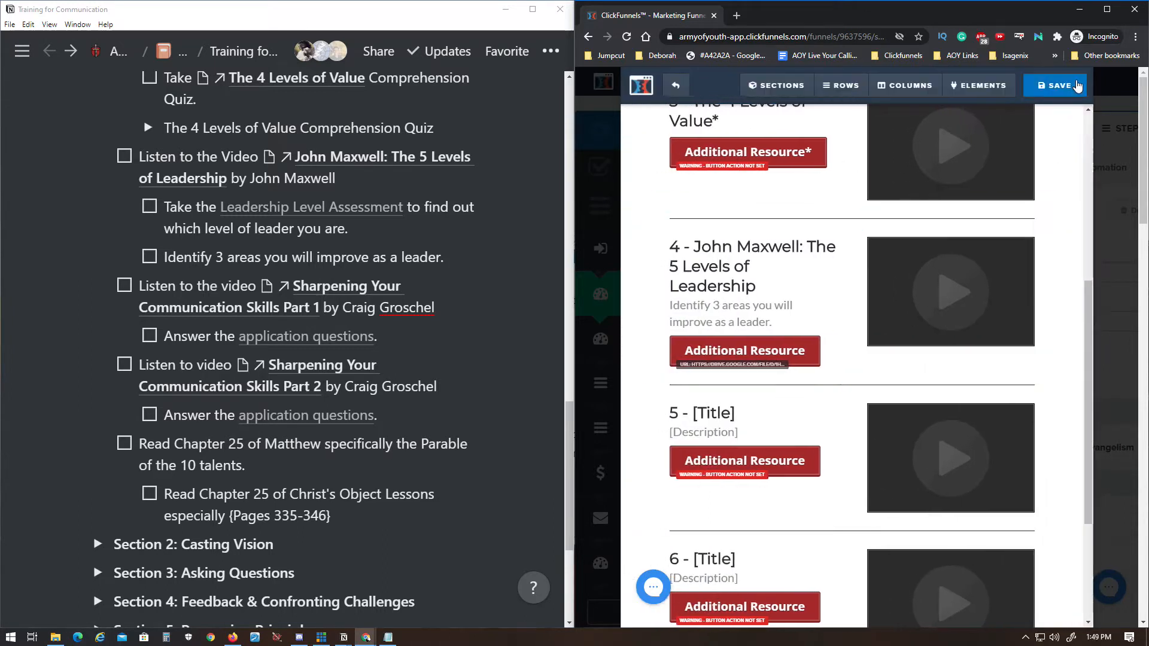
left_click(1067, 91)
Step: Replace item 5's title placeholder with "Sharpening Your Communication Skills Part 1" after the number, following the training notes
scroll(778, 419, "down", 2)
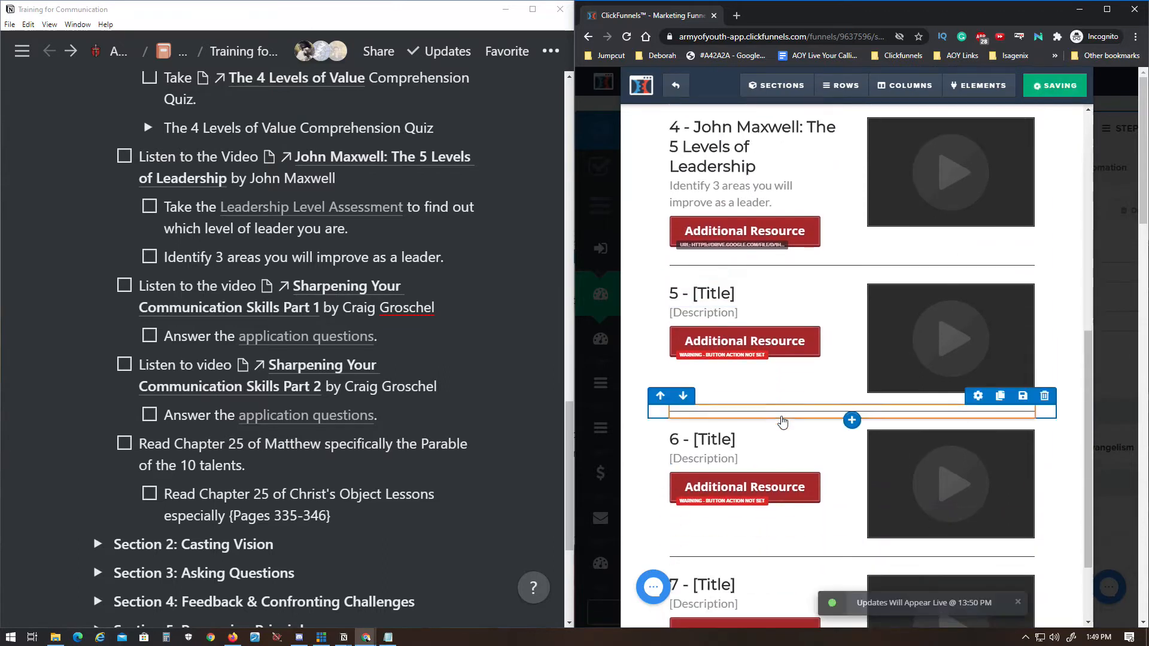
scroll(282, 278, "down", 2)
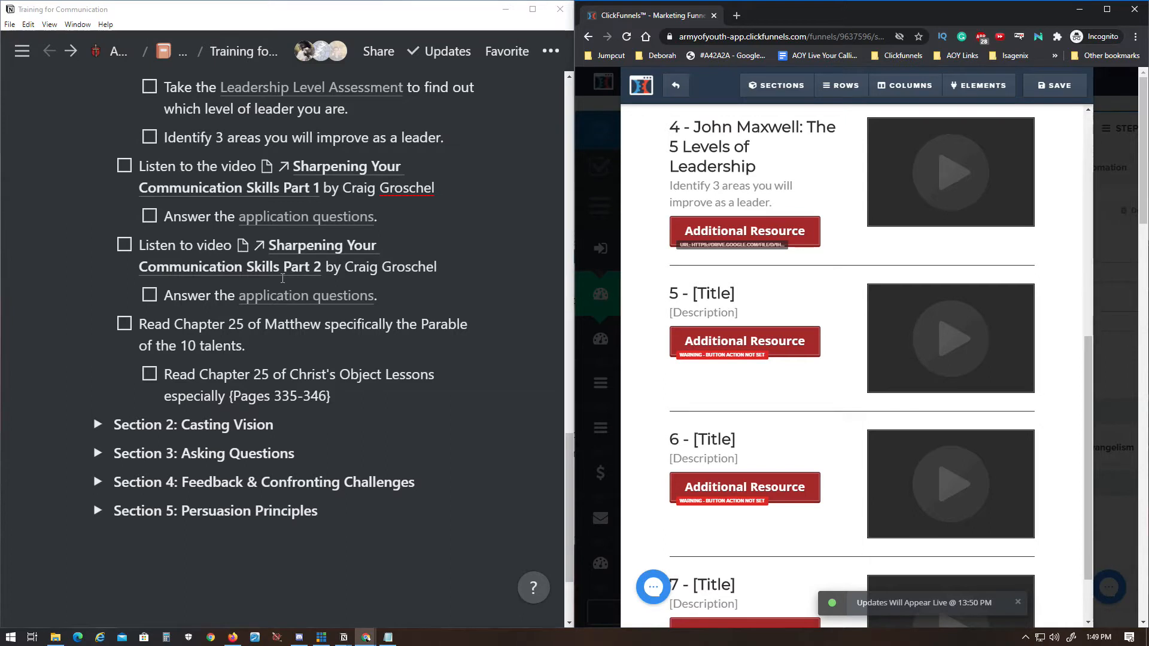
scroll(283, 278, "up", 2)
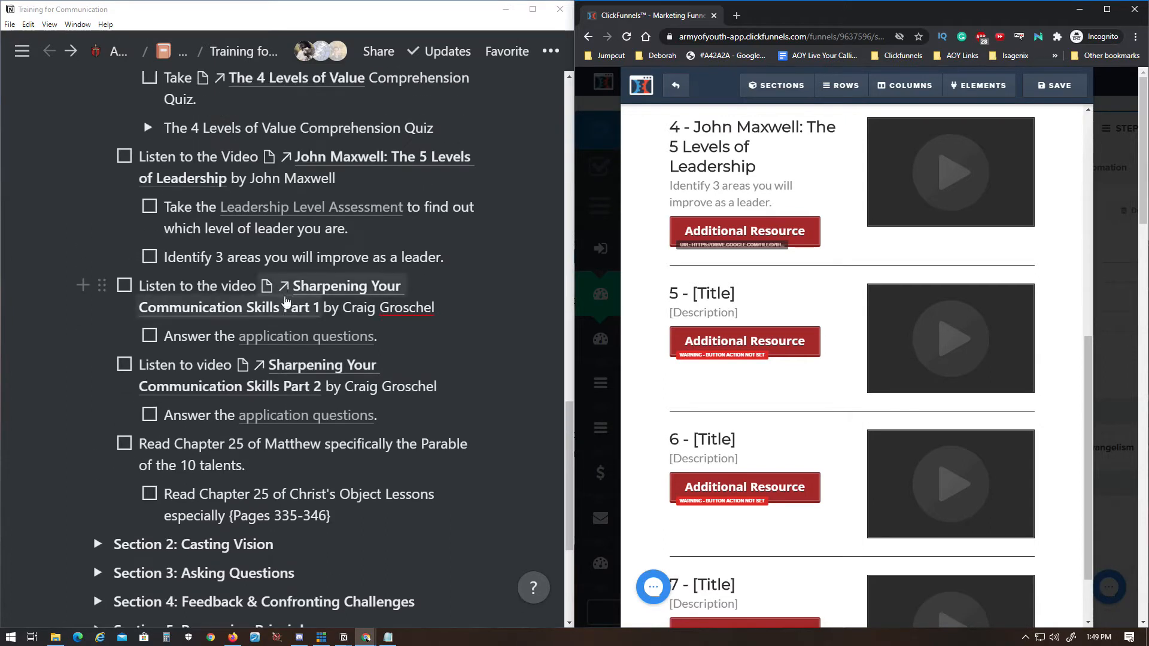
scroll(287, 294, "down", 2)
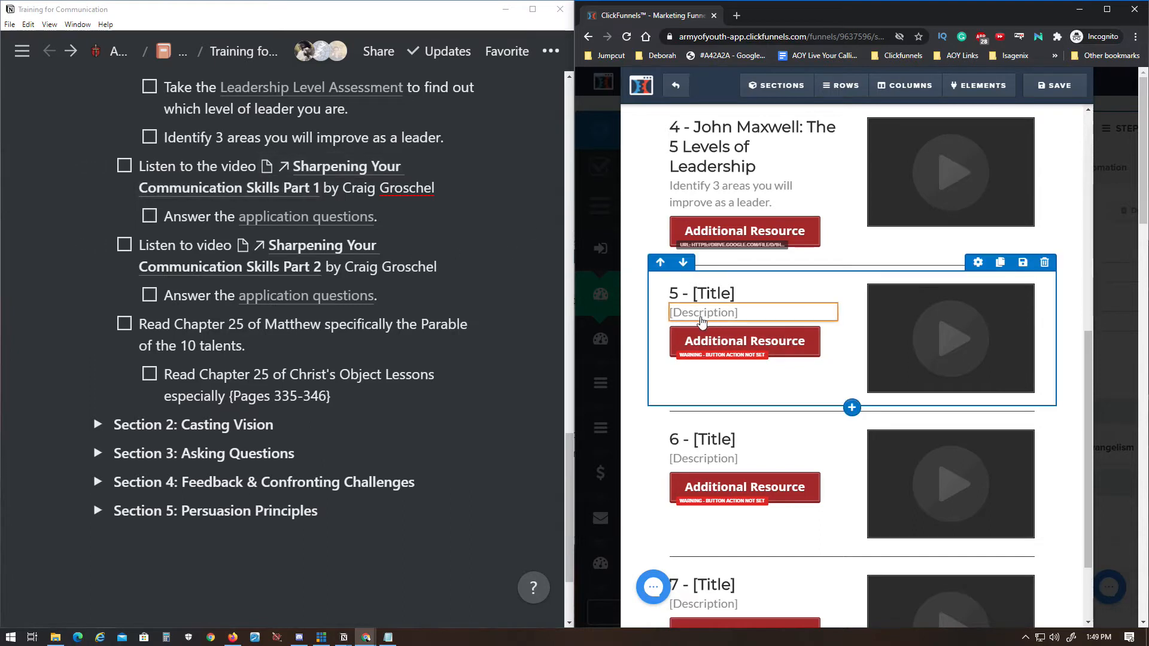
left_click(735, 295)
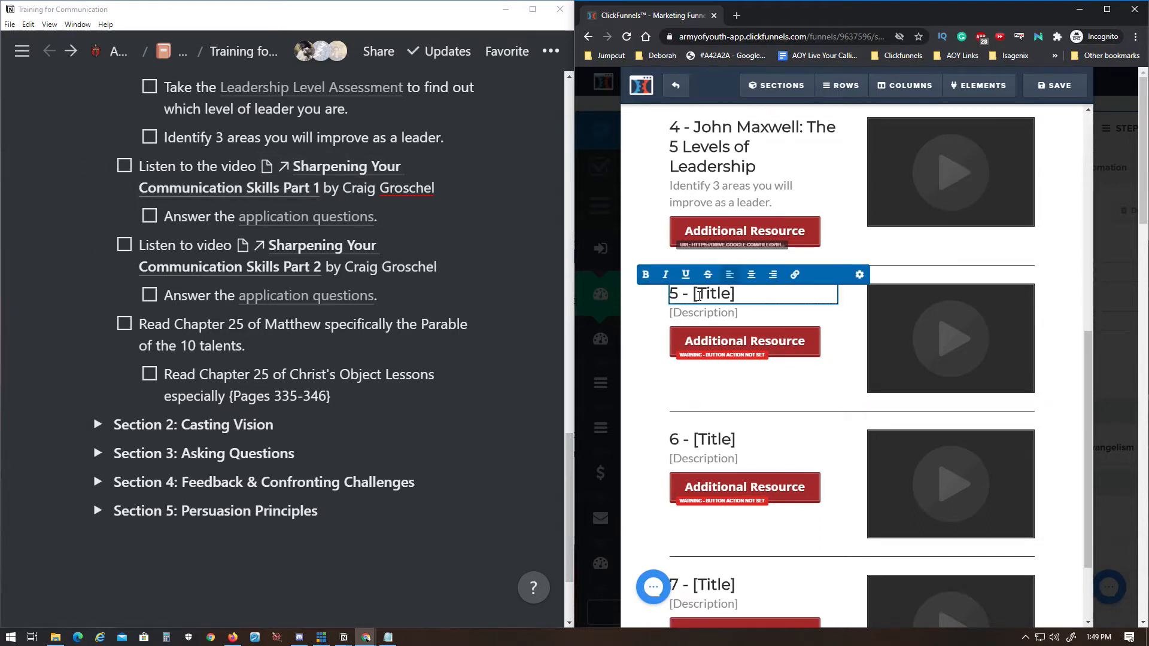
left_click_drag(693, 295, 746, 292)
type("Sharpening Your cCom")
key("BackSpace")
key("BackSpace")
type("Communication")
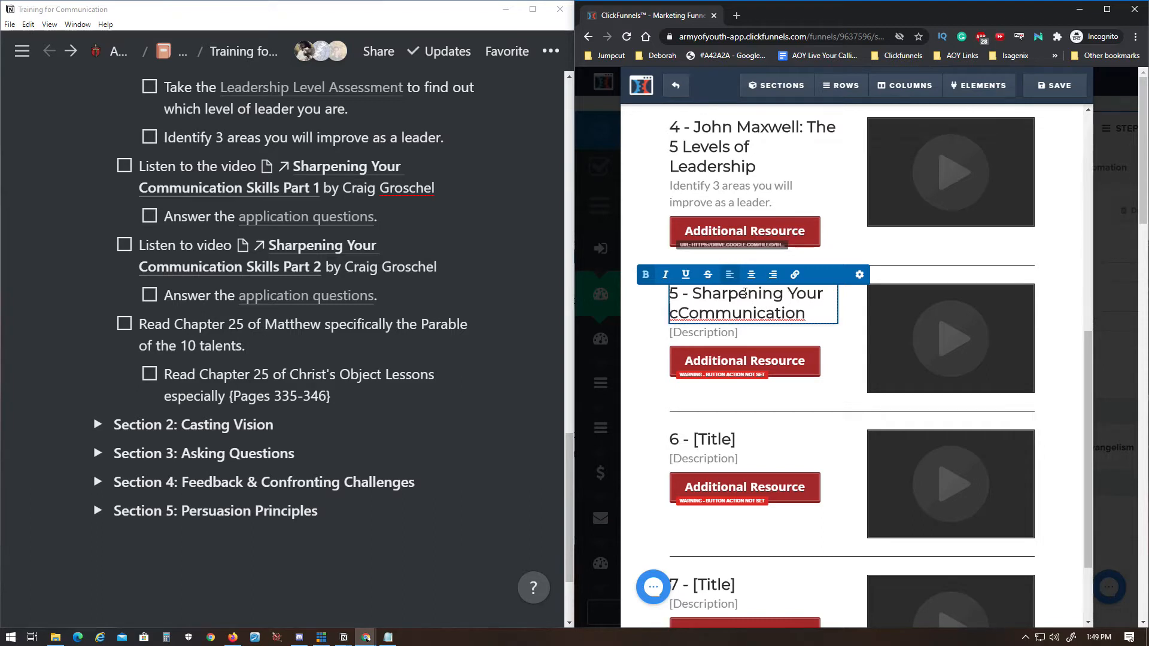
key("BackSpace")
type("Skills Part 1")
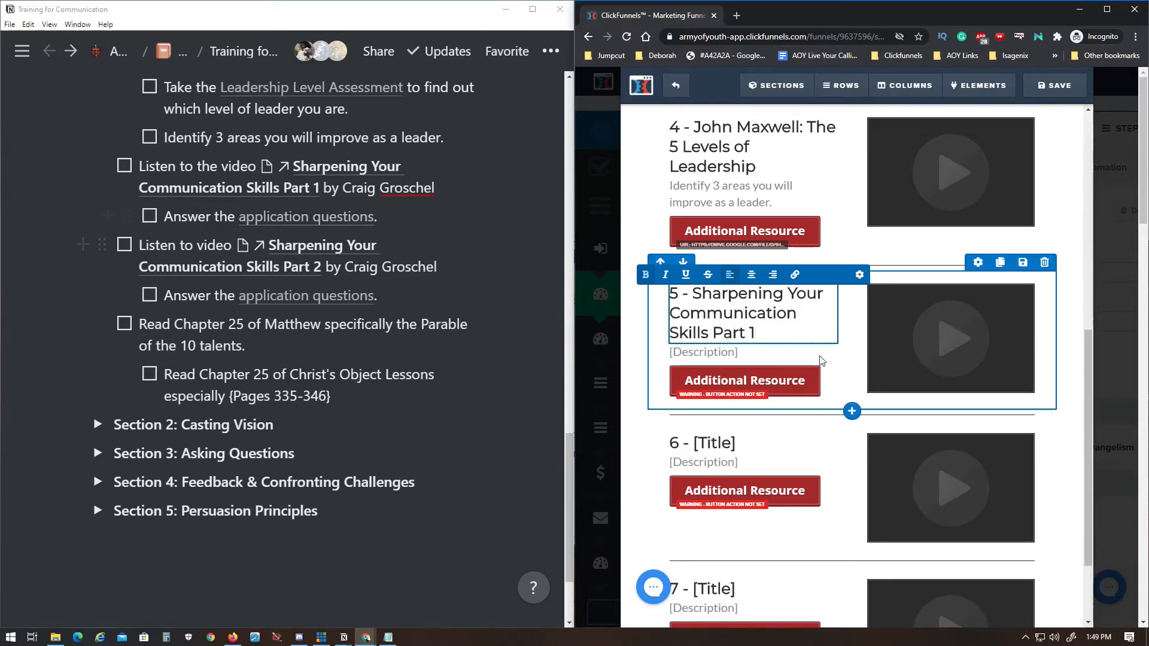
Step: Delete the description placeholder under item 5's title
left_click(783, 358)
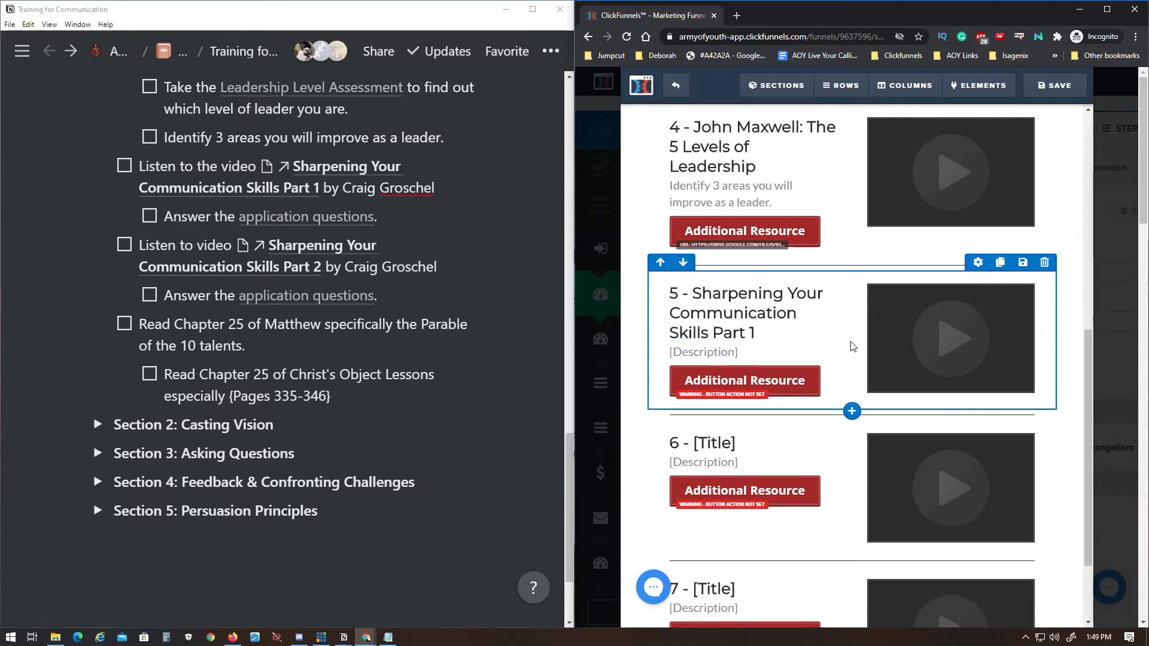
left_click(827, 338)
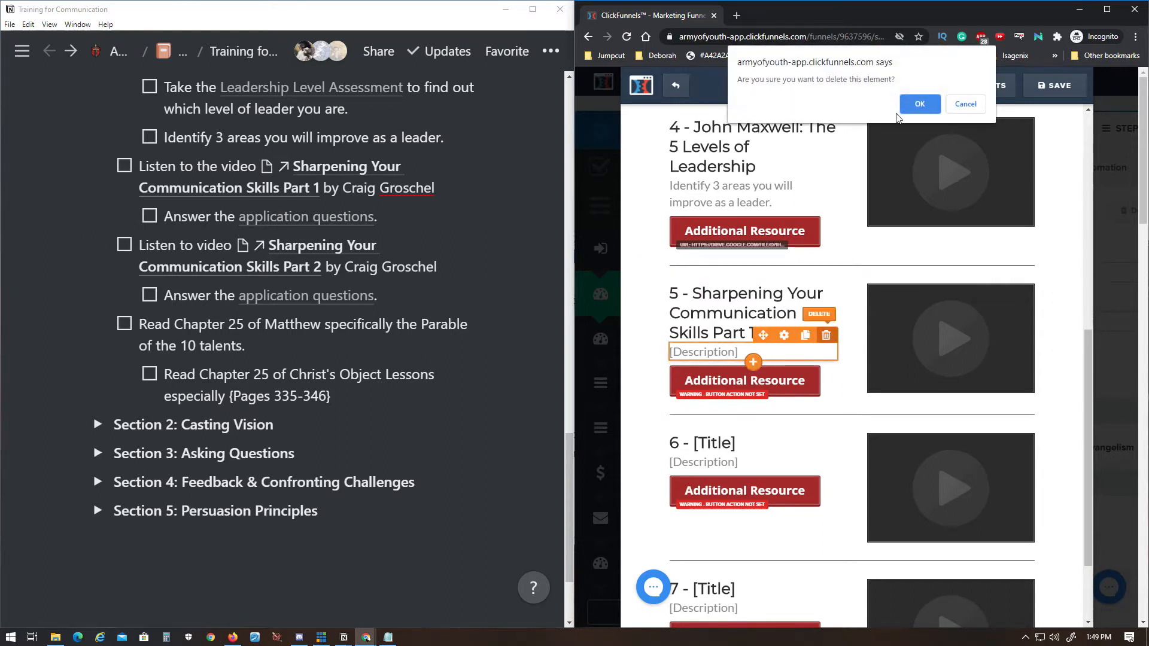
key("Return")
Step: Link item 5's Additional Resource button to the Part 1 application questions PDF from the notes, opening in a new tab/window
left_click(811, 371)
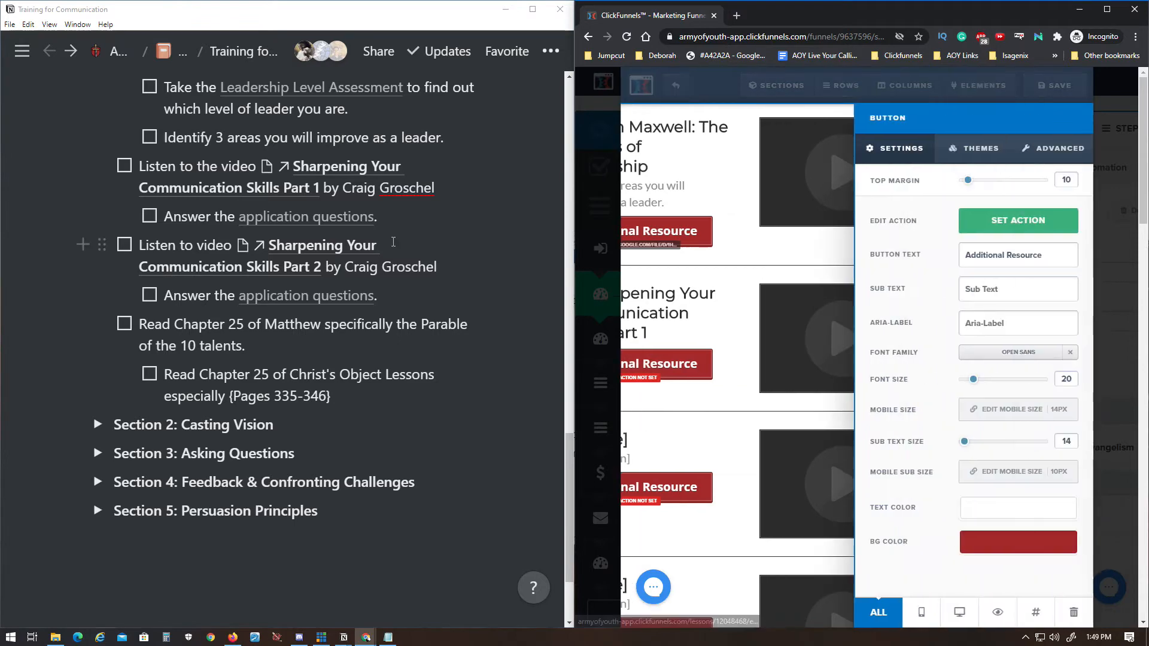
left_click(291, 217)
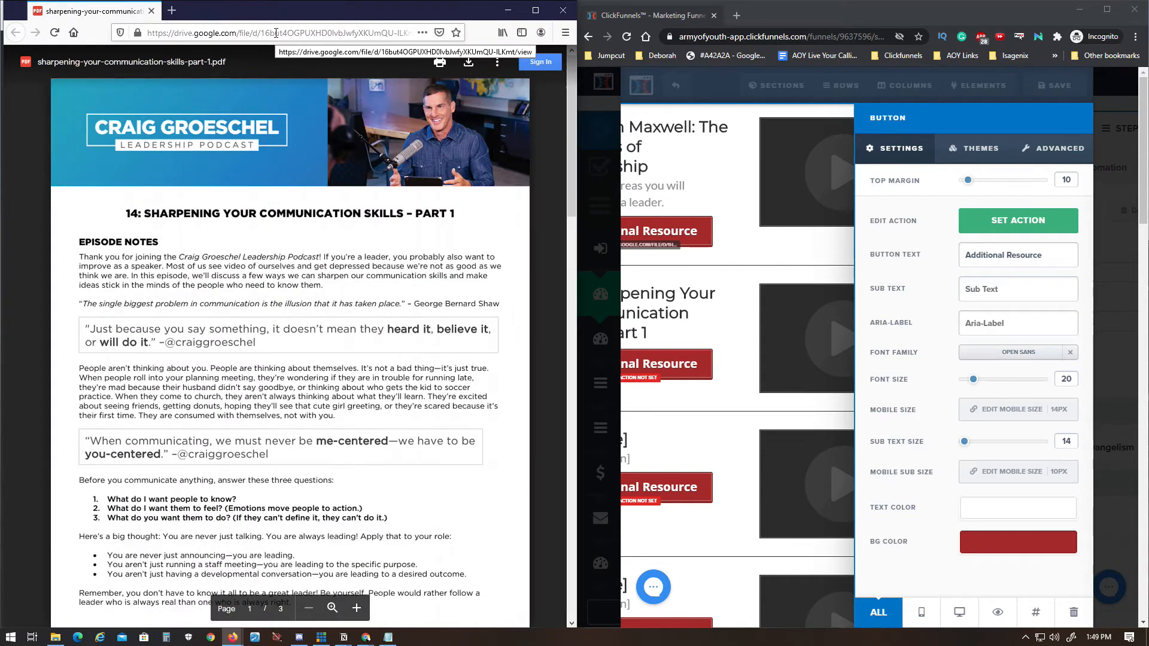
left_click(276, 33)
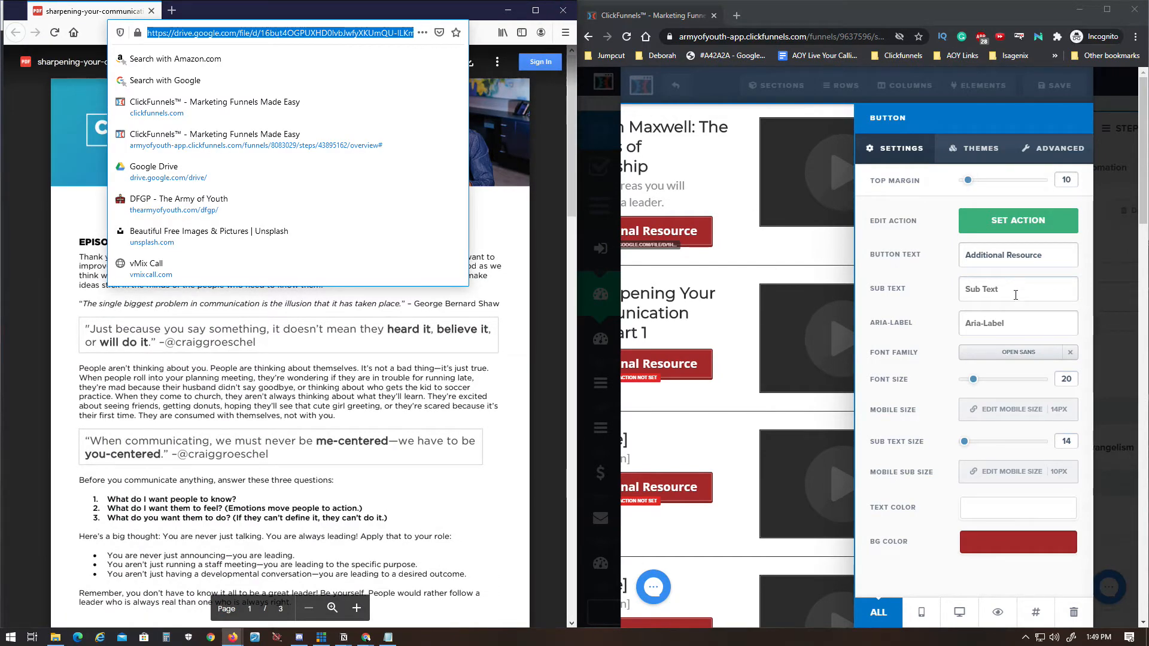
left_click(1033, 223)
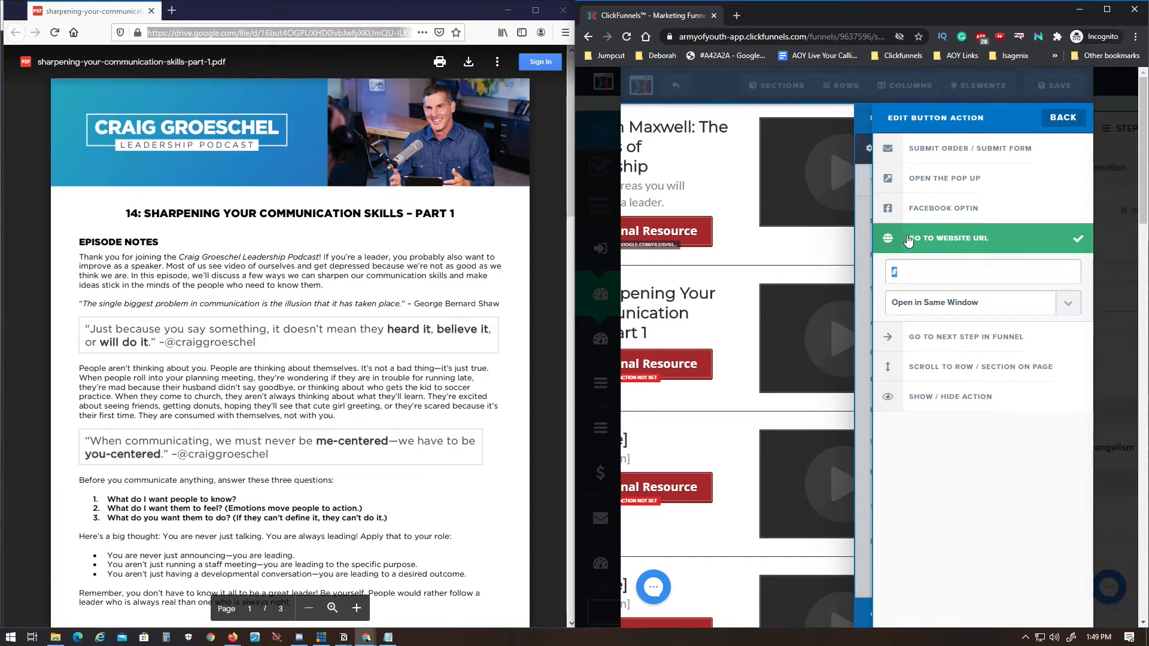
key("ctrl+v")
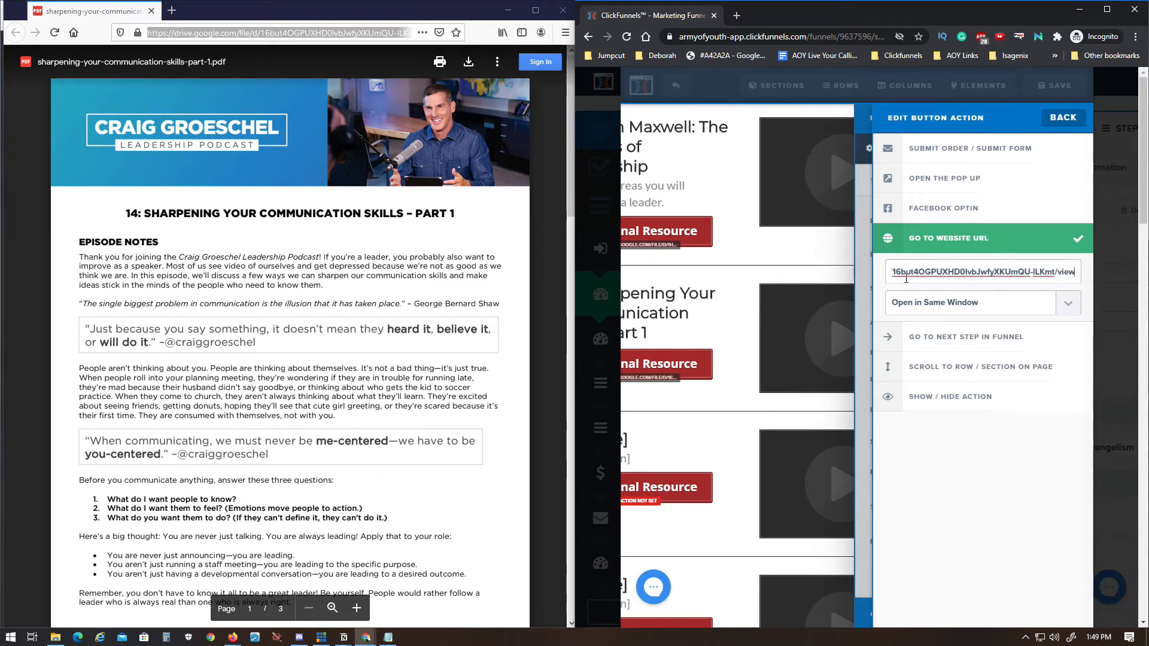
left_click(953, 294)
left_click(948, 332)
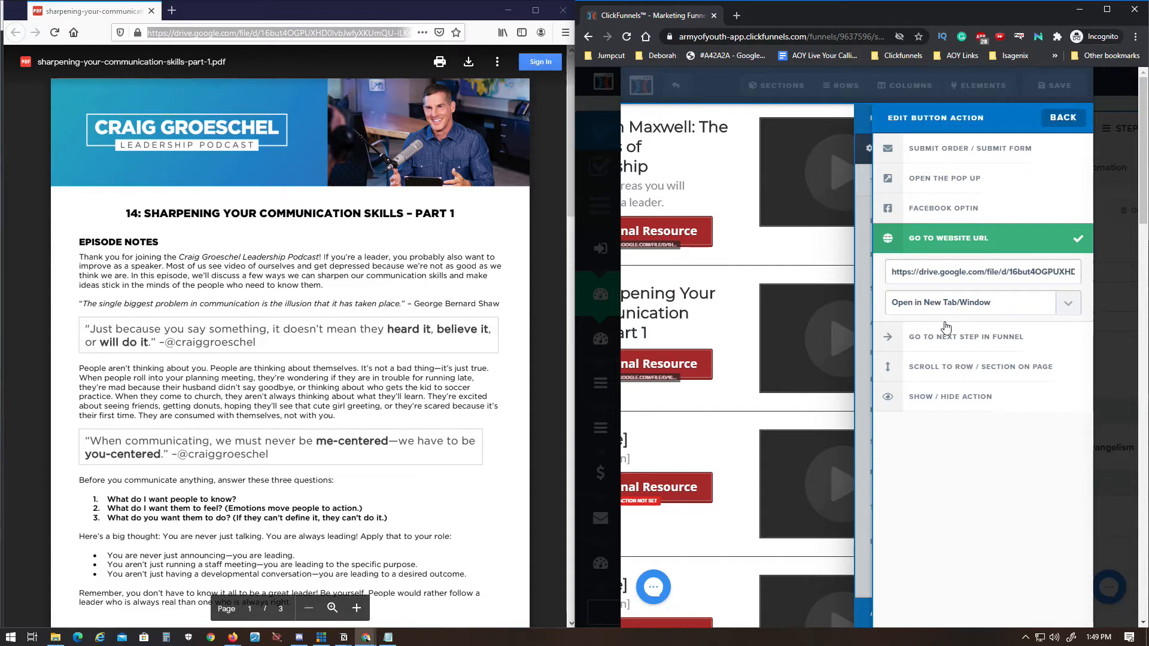
left_click(801, 323)
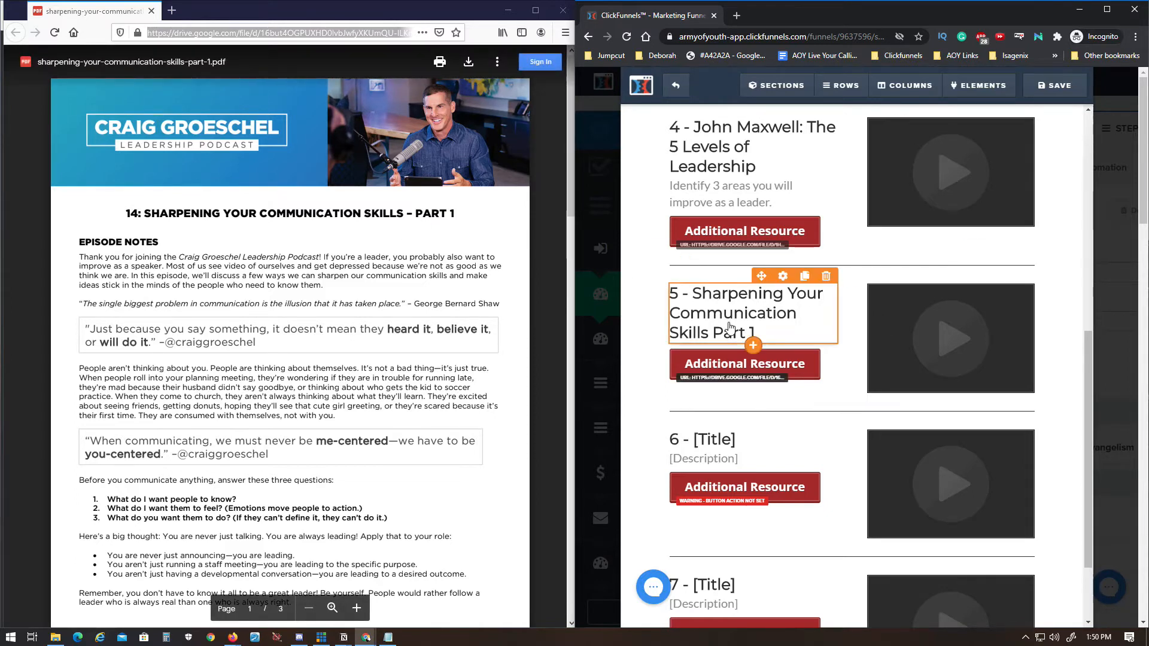
Step: Duplicate item 4's description and place the copy between item 5's title and its Additional Resource button
left_click(805, 168)
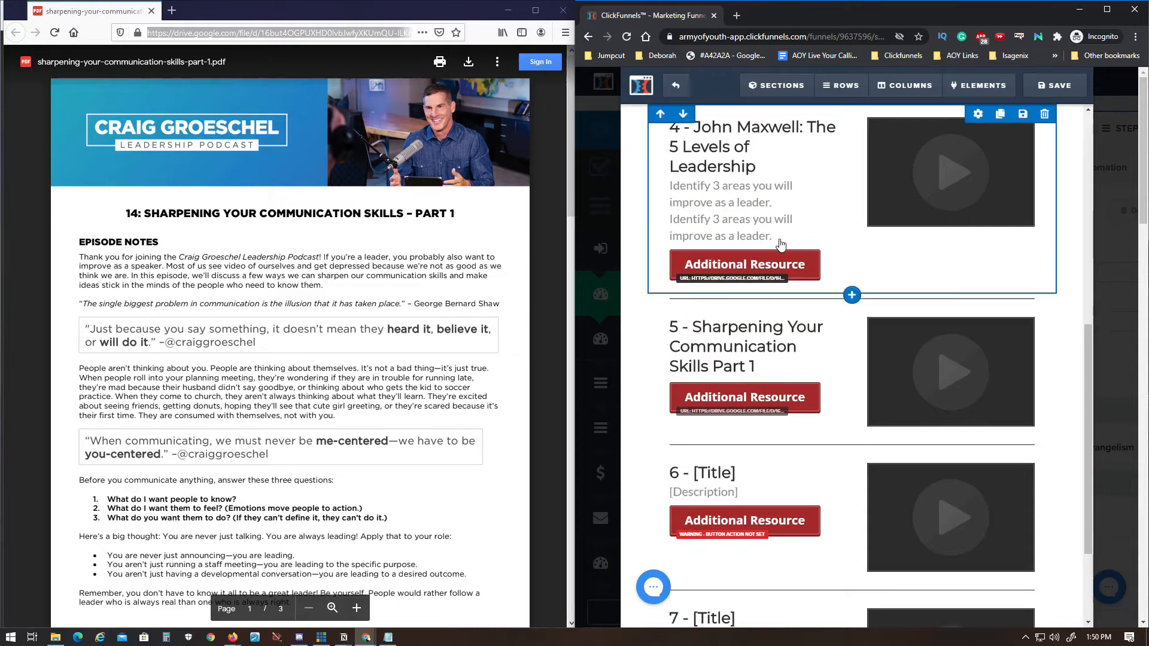
left_click_drag(760, 234, 736, 378)
Step: Look through the episode notes and discussion questions in the Sharpening Your Communication Skills Part 1 PDF and close its window
scroll(438, 346, "down", 3)
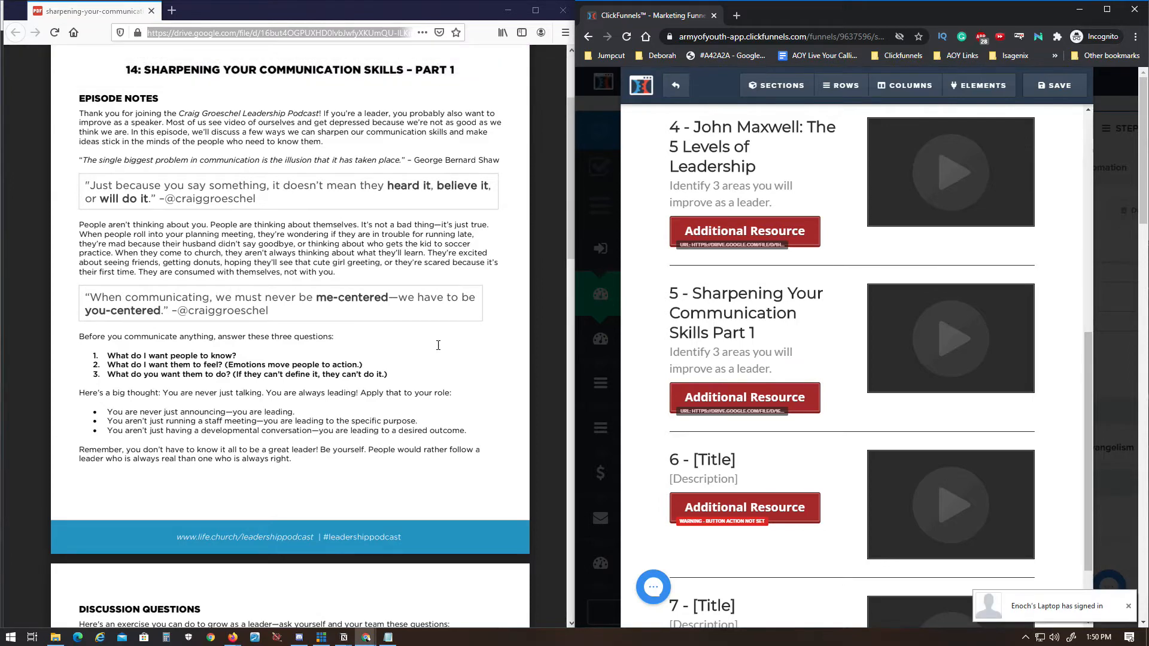
scroll(438, 345, "up", 3)
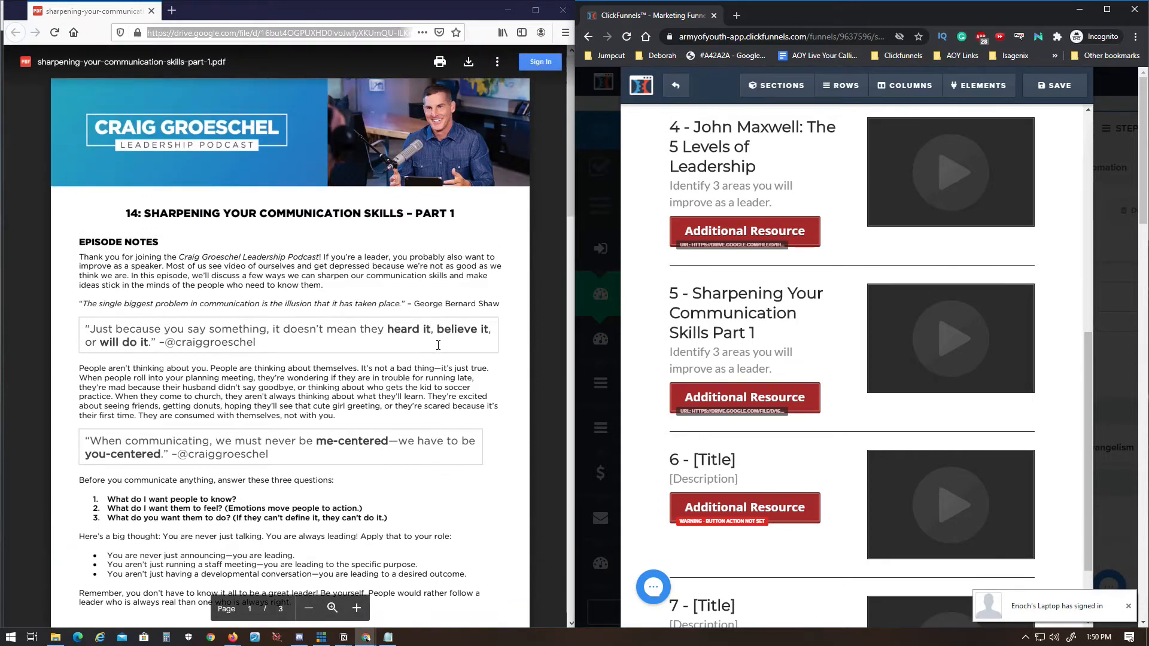
scroll(438, 345, "down", 12)
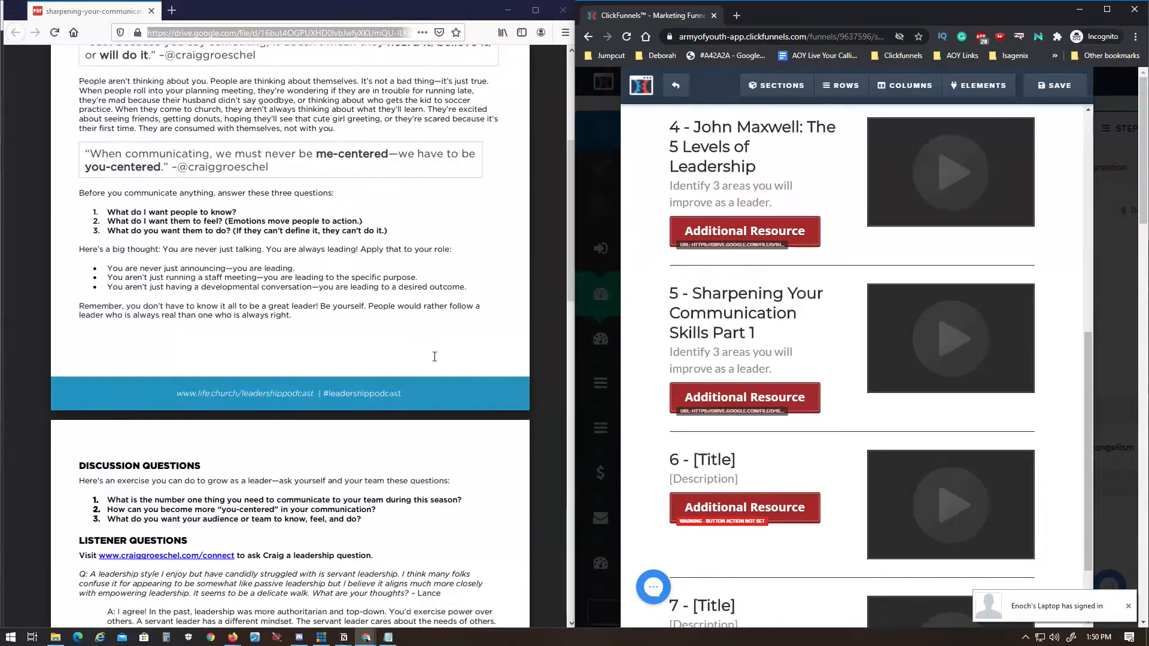
scroll(434, 357, "down", 10)
scroll(434, 359, "up", 8)
scroll(435, 361, "up", 15)
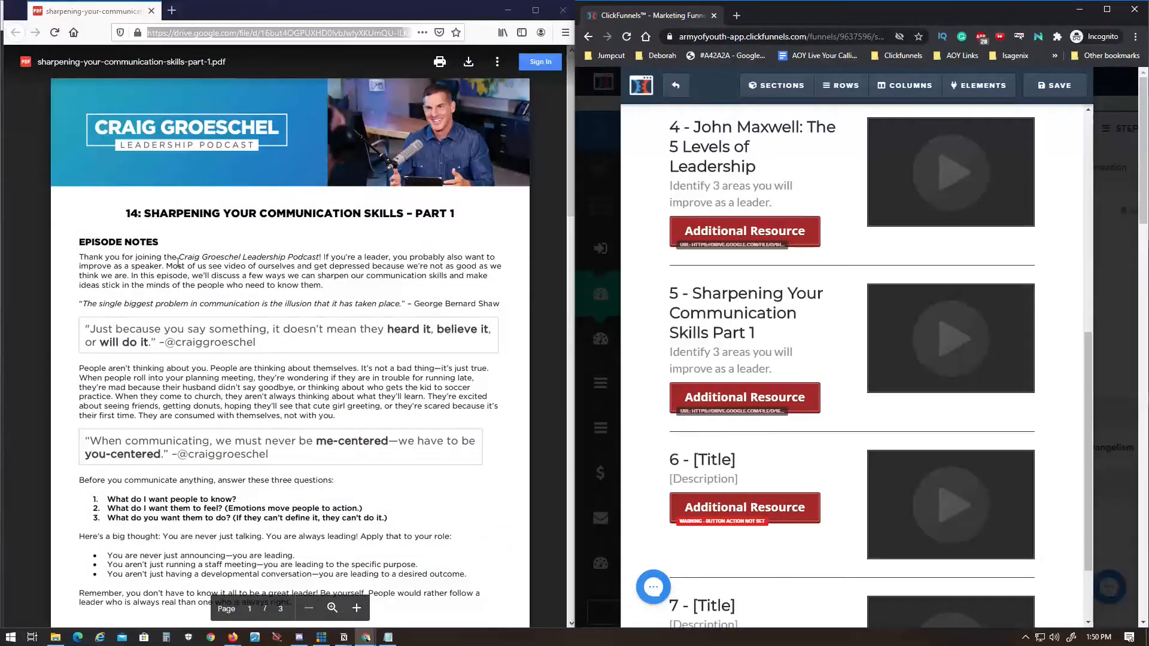
left_click(111, 255)
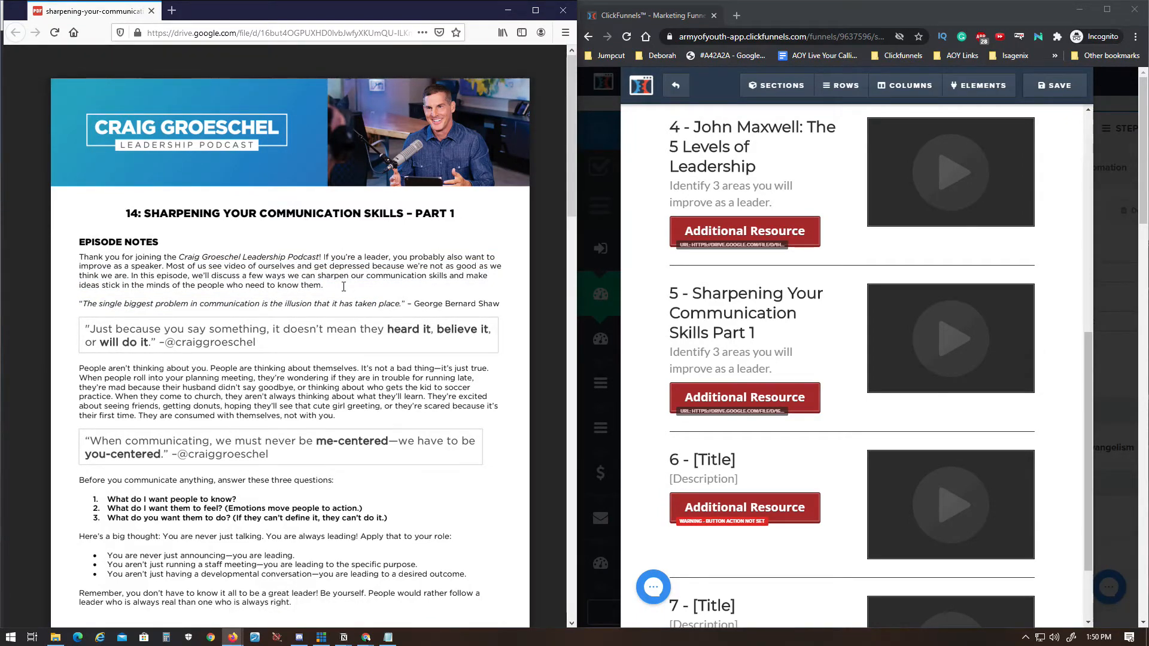
left_click(564, 11)
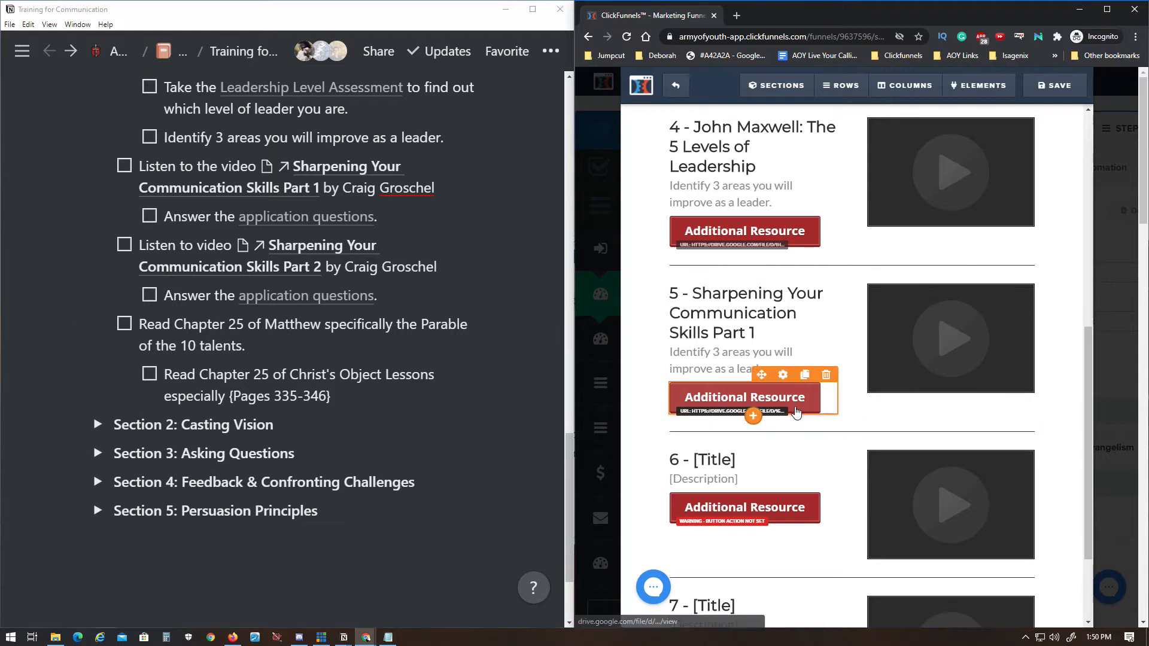
Step: Replace item 6's title placeholder with "Sharpening Your Communication Skills Part 2", reusing the title text from item 5
scroll(761, 424, "down", 1)
left_click(718, 400)
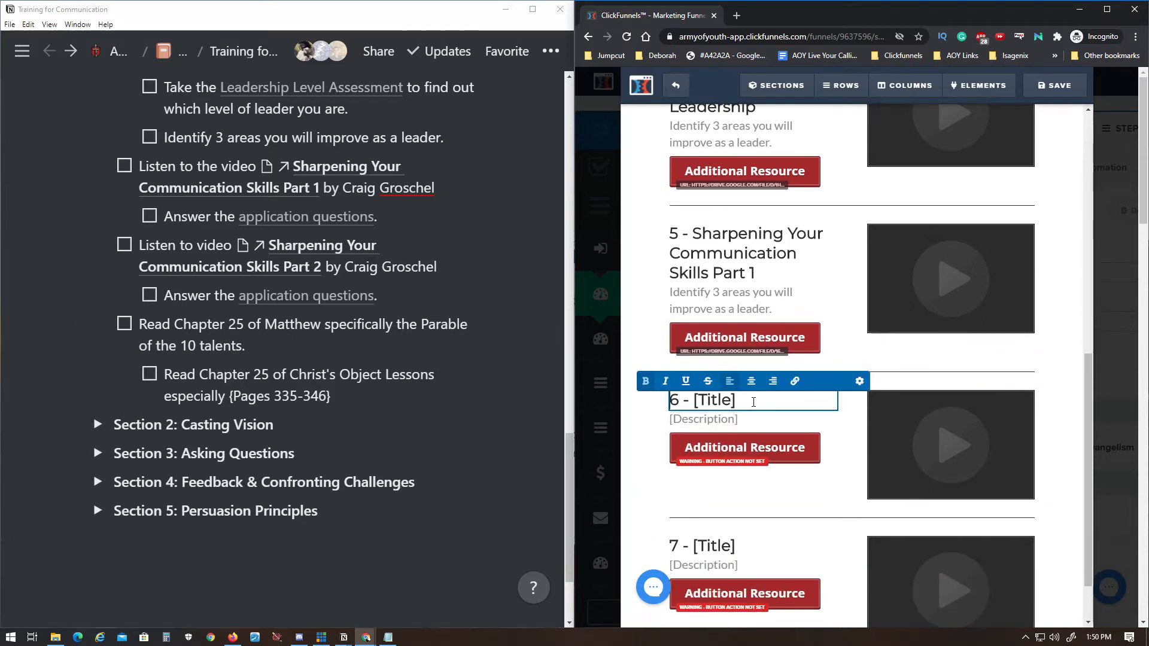
left_click(692, 251)
left_click_drag(691, 235, 747, 275)
key("ctrl+c")
left_click(735, 400)
left_click_drag(736, 401, 692, 401)
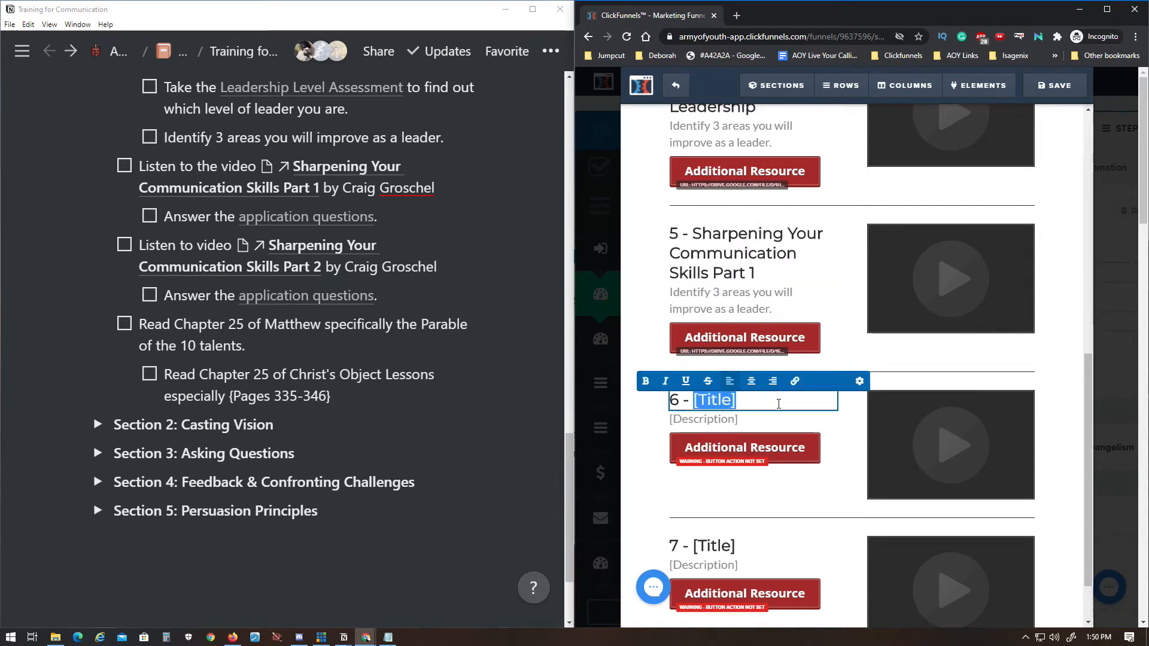
key("ctrl+v")
type("2")
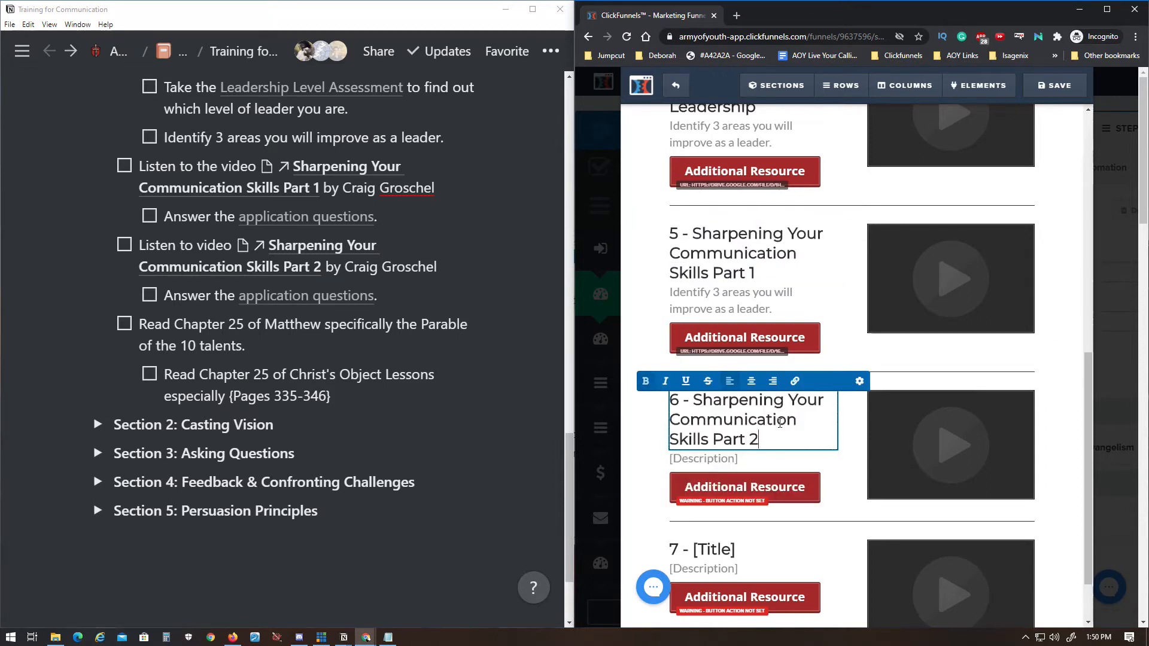
left_click(844, 465)
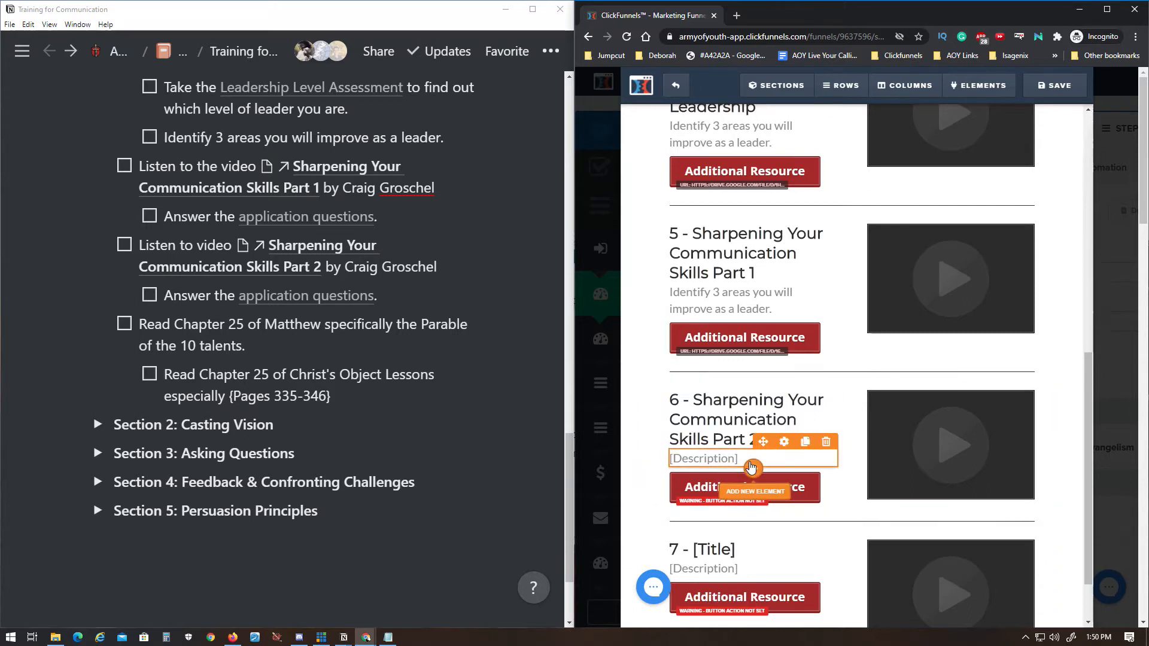
Step: Replace item 5's description text with the placeholder "[Description]"
triple_click(753, 309)
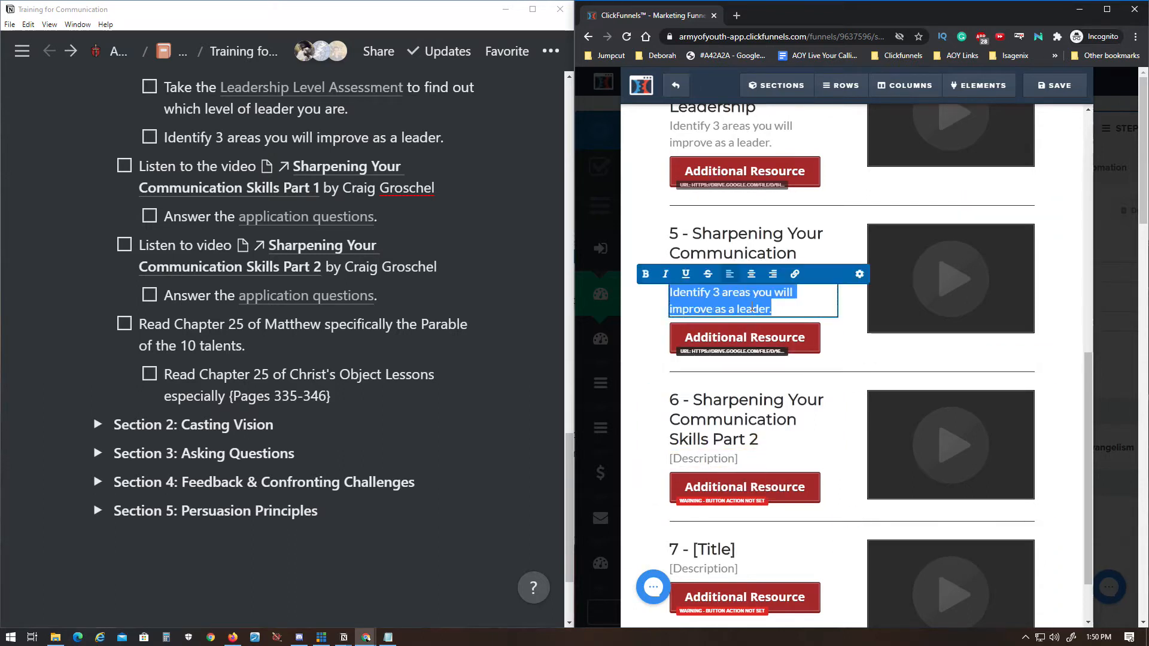
key("BackSpace")
type("[Descrip")
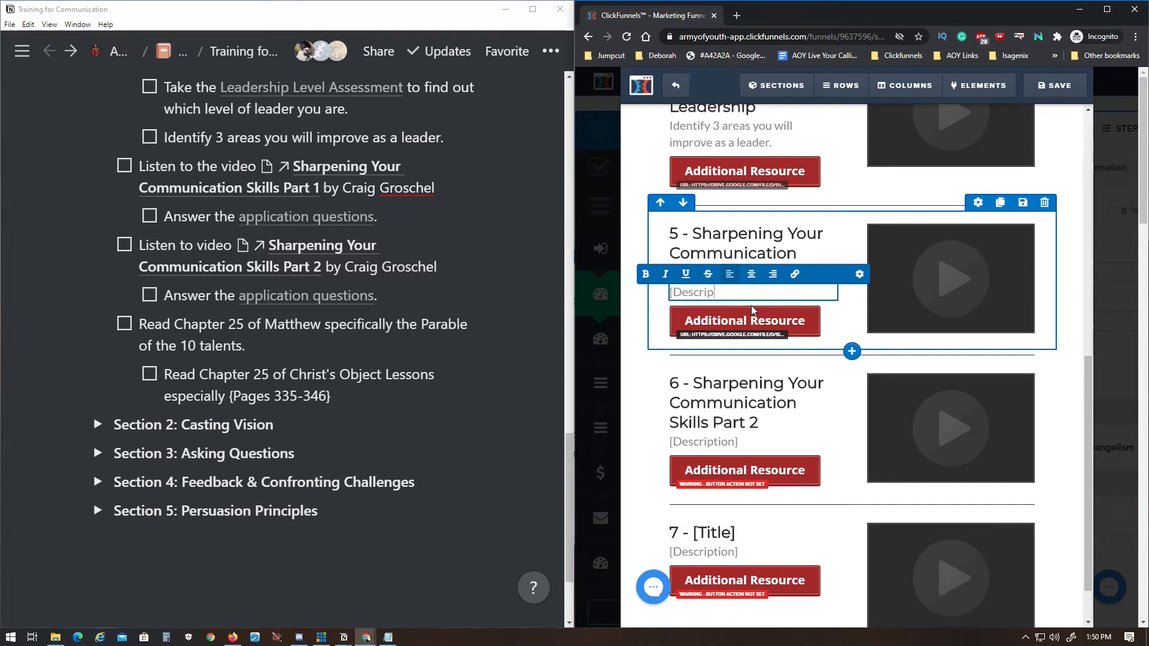
type("tion]")
left_click(812, 408)
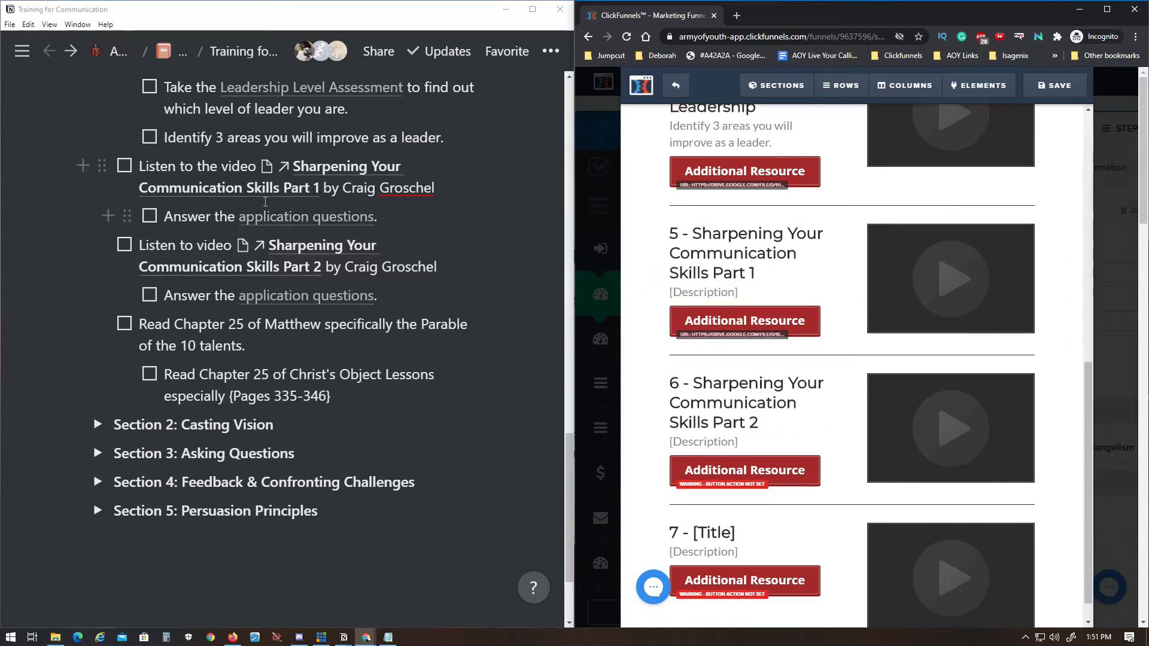
Step: Open the Sharpening Your Communication Skills Part 1 video from its Notion resource link and copy the first paragraph of the expanded video description
left_click(292, 192)
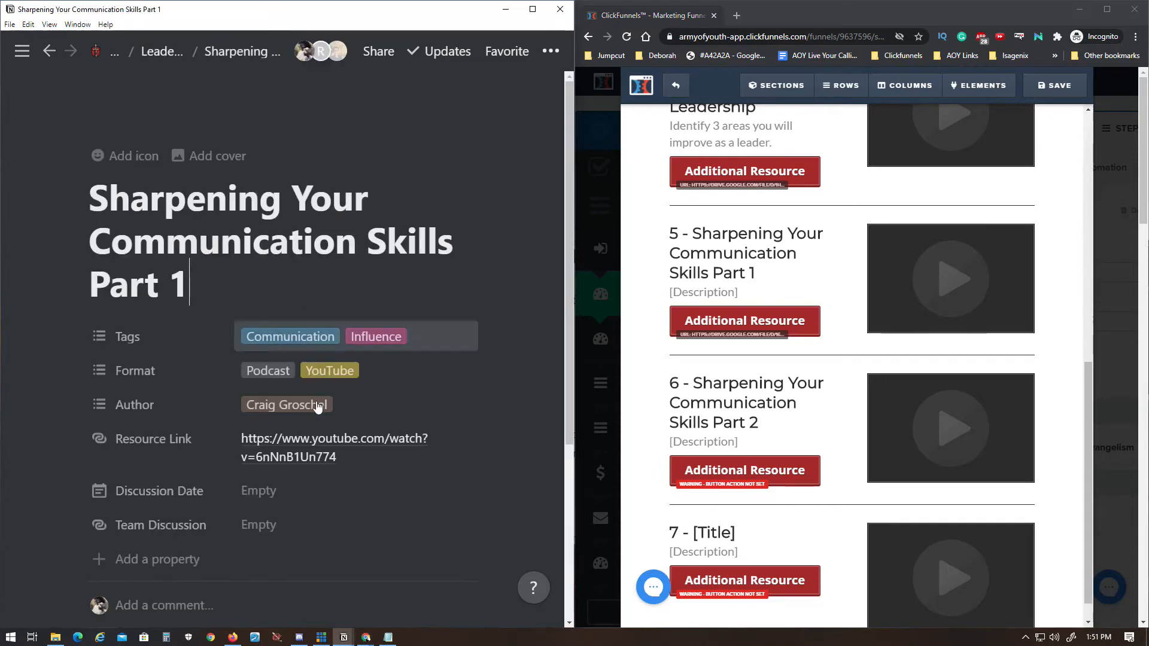
left_click(385, 442)
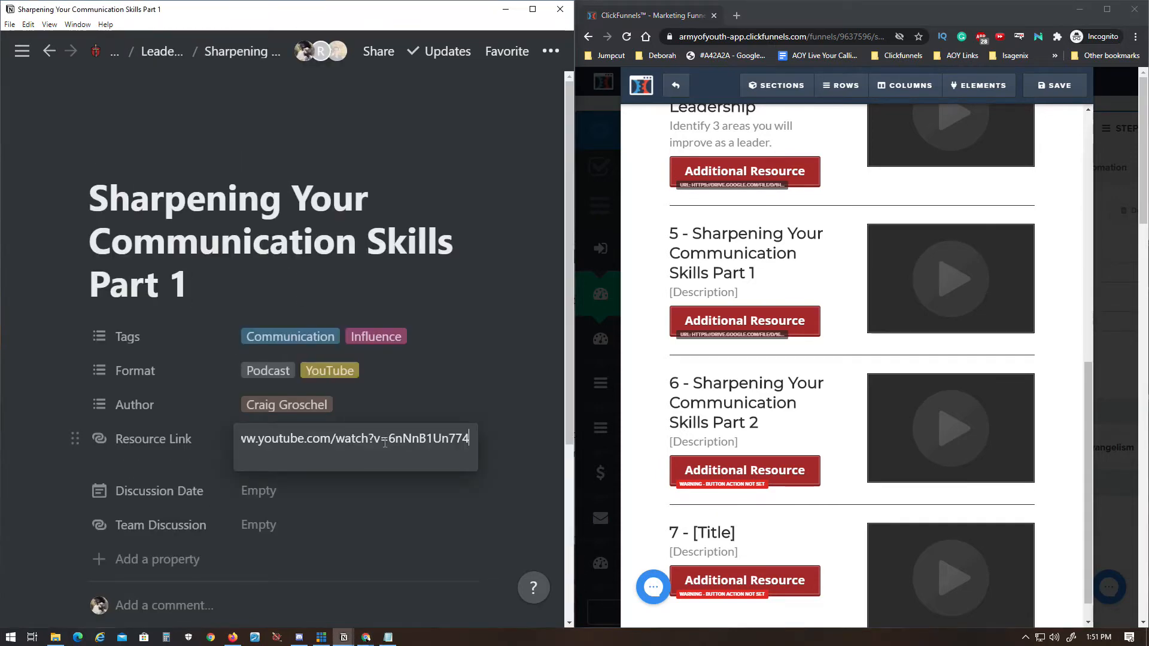
left_click(489, 448)
left_click(455, 443)
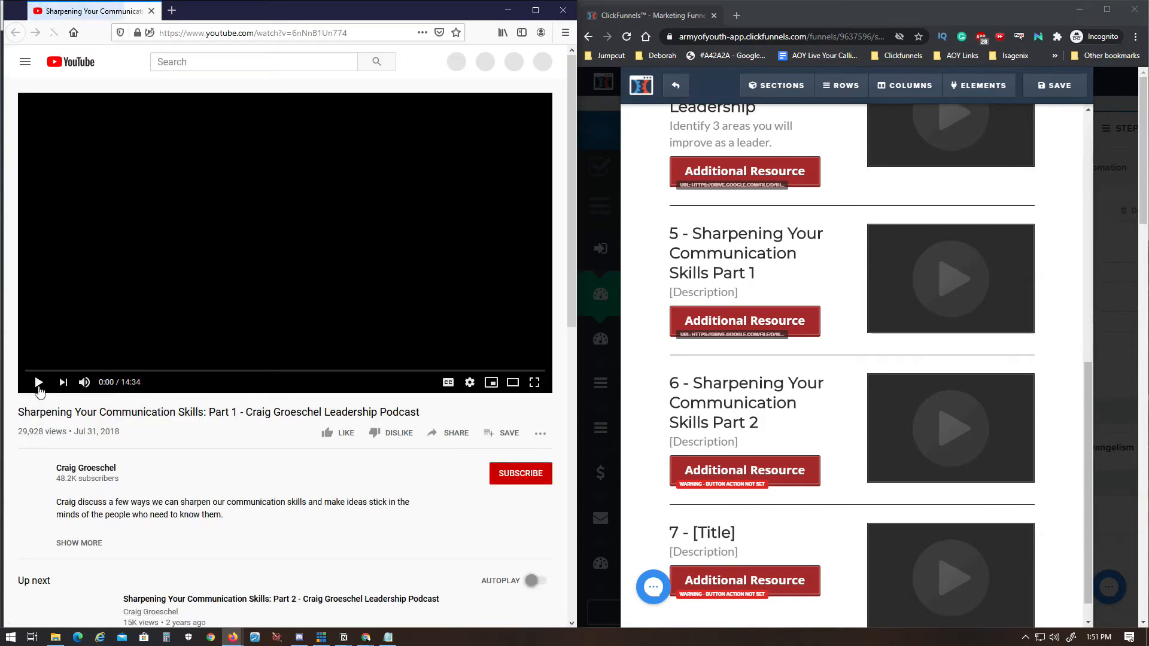
left_click(82, 542)
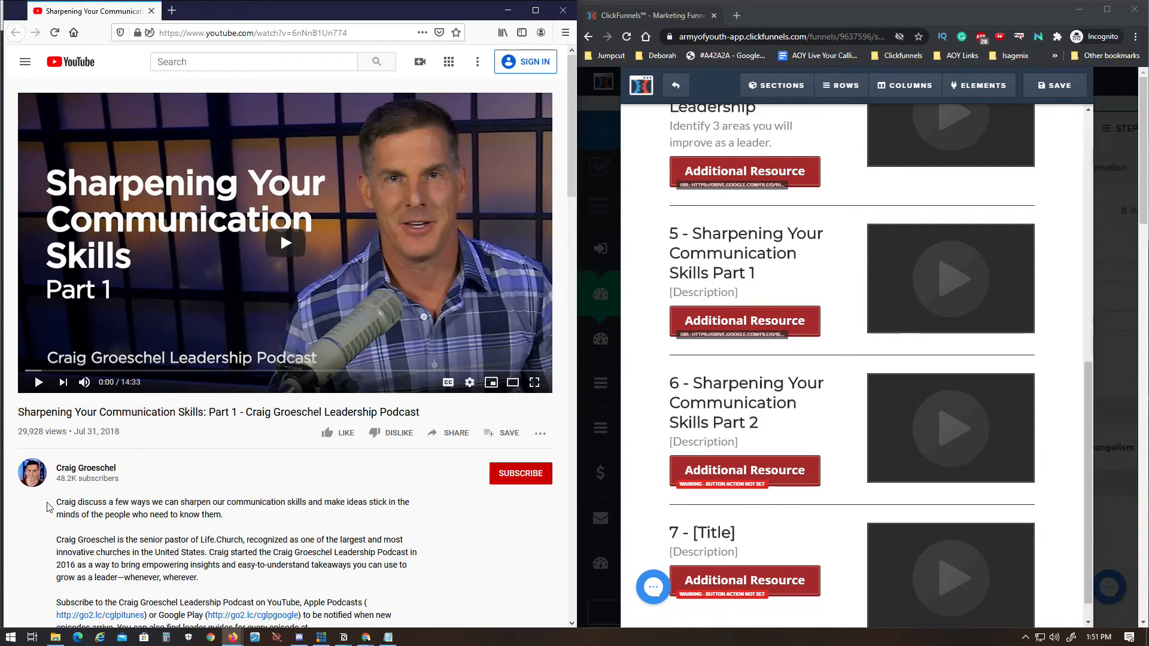
left_click_drag(54, 507, 224, 515)
key("ctrl+c")
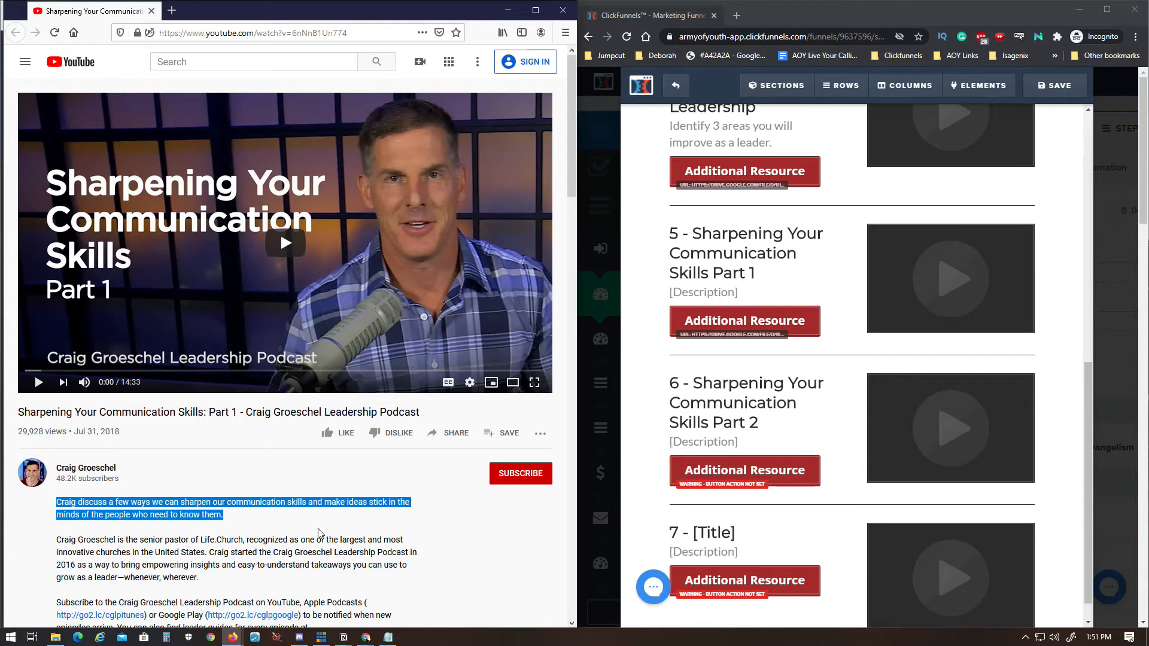
Step: Replace item 5's "[Description]" placeholder with the copied Part 1 video summary and close the YouTube page
left_click(748, 409)
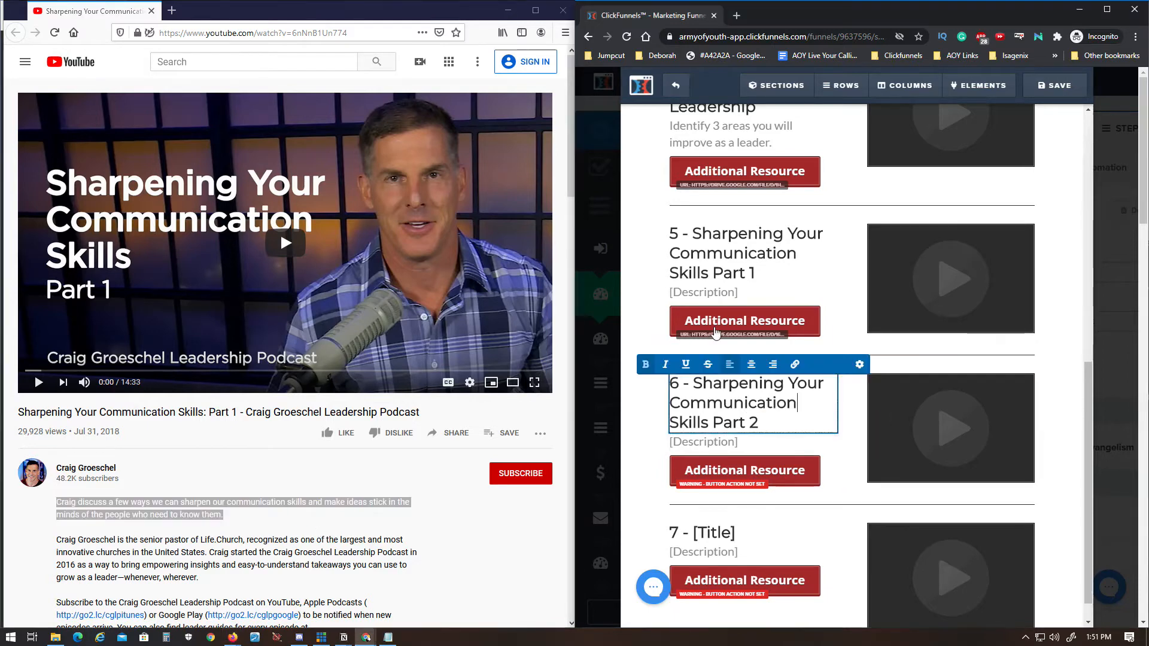
double_click(721, 293)
key("ctrl+v")
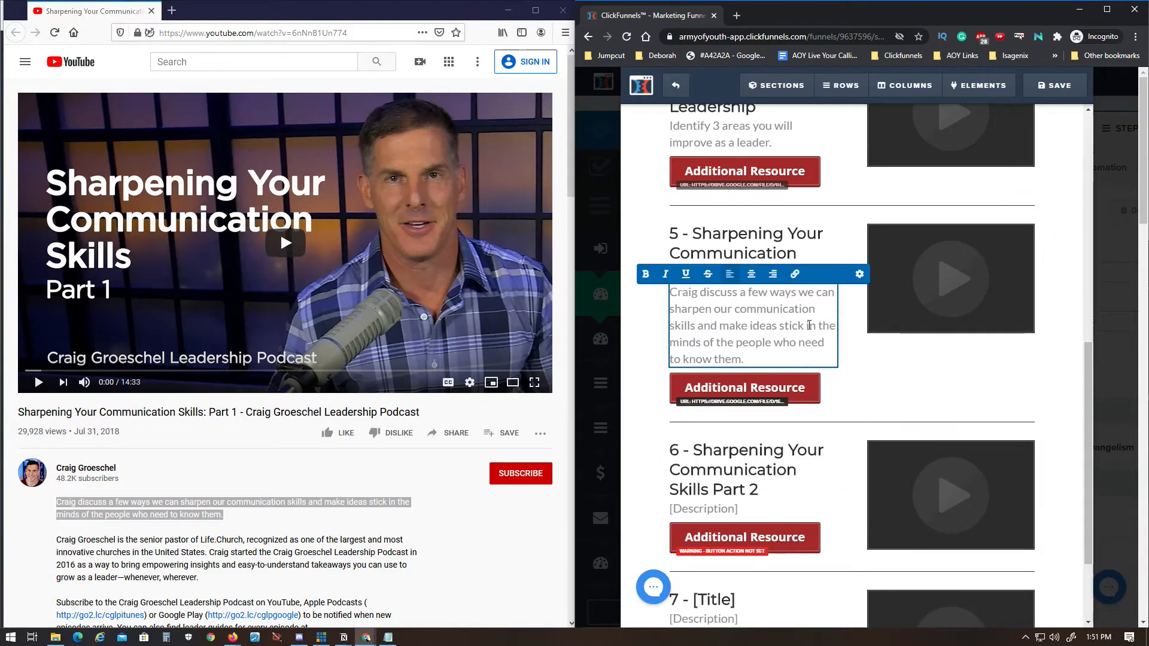
scroll(838, 419, "down", 2)
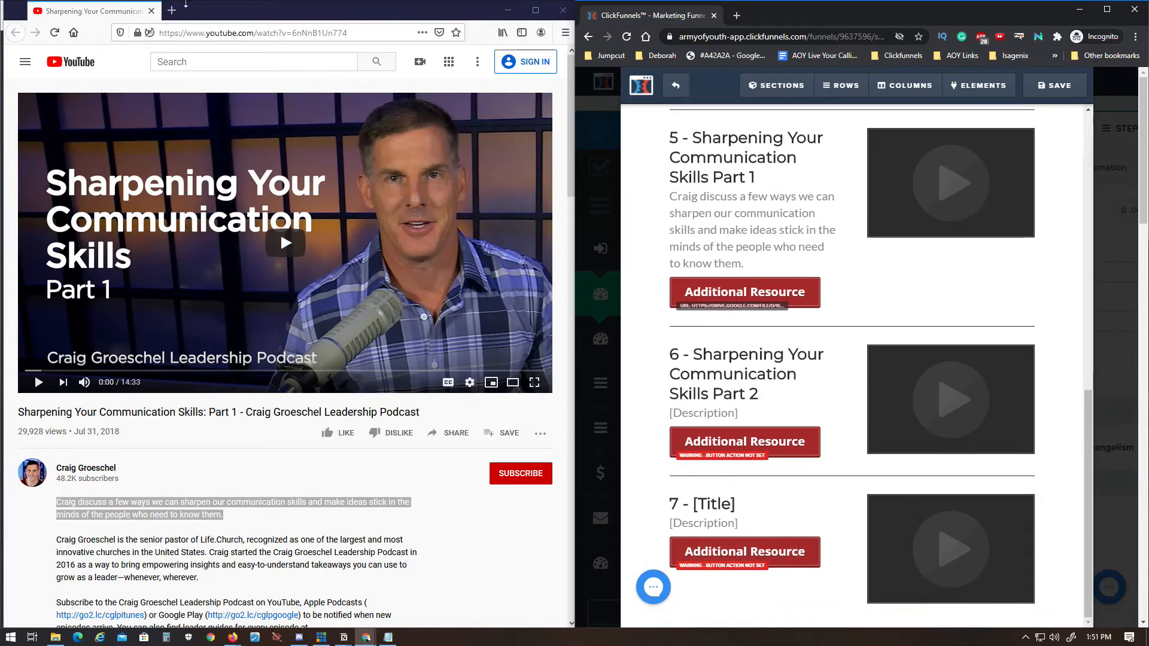
left_click(152, 11)
scroll(323, 289, "down", 3)
scroll(323, 288, "up", 3)
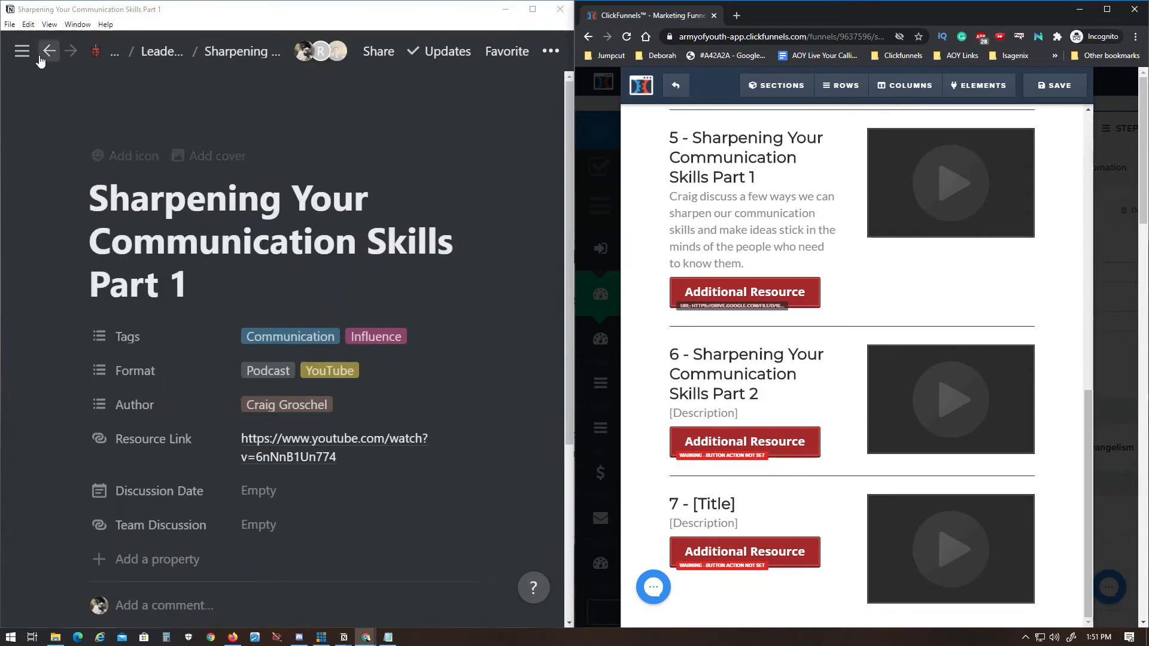
Step: Return to the training notes, open the Sharpening Your Communication Skills Part 2 video from its resource link and copy its description
left_click(40, 57)
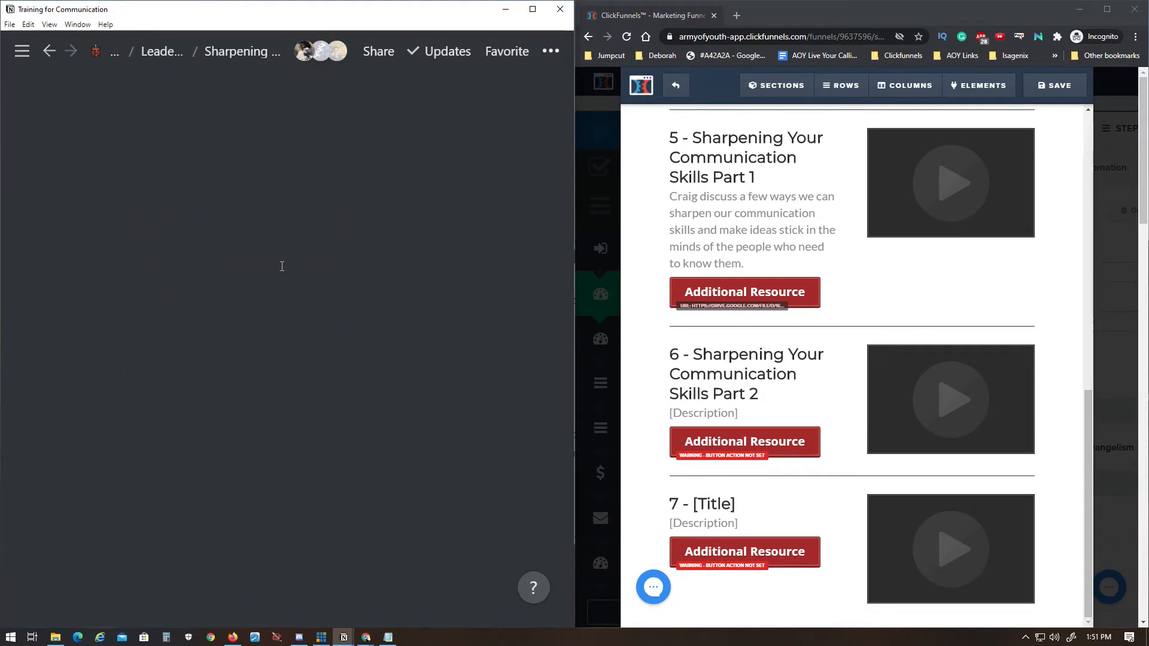
left_click(465, 441)
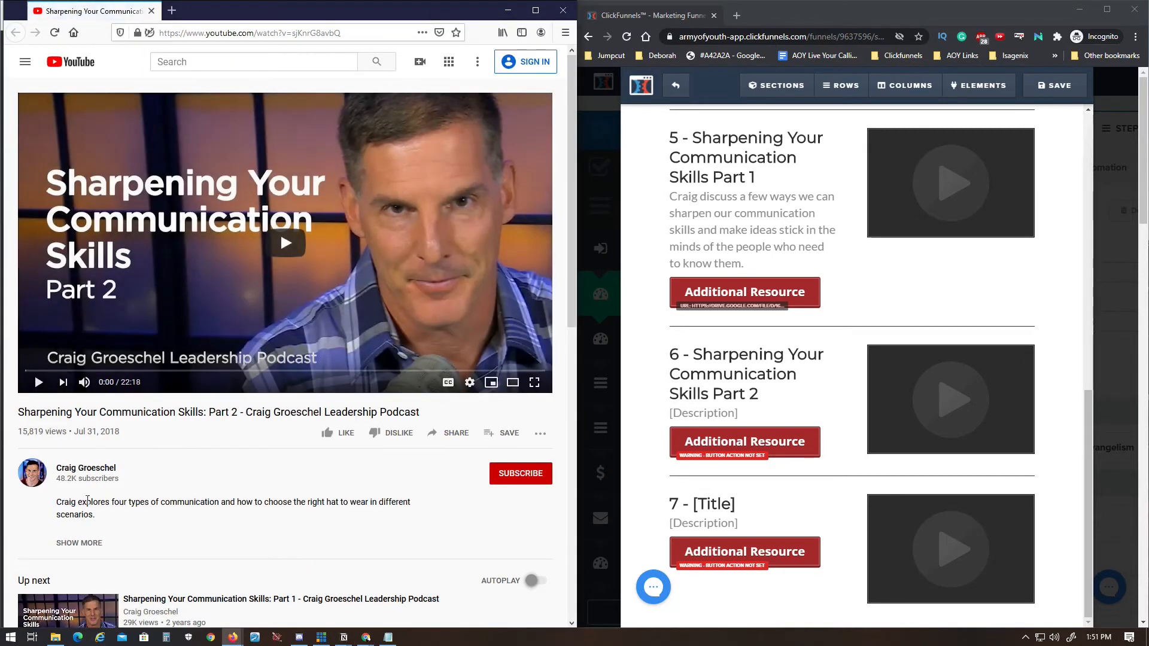
triple_click(88, 502)
key("ctrl+c")
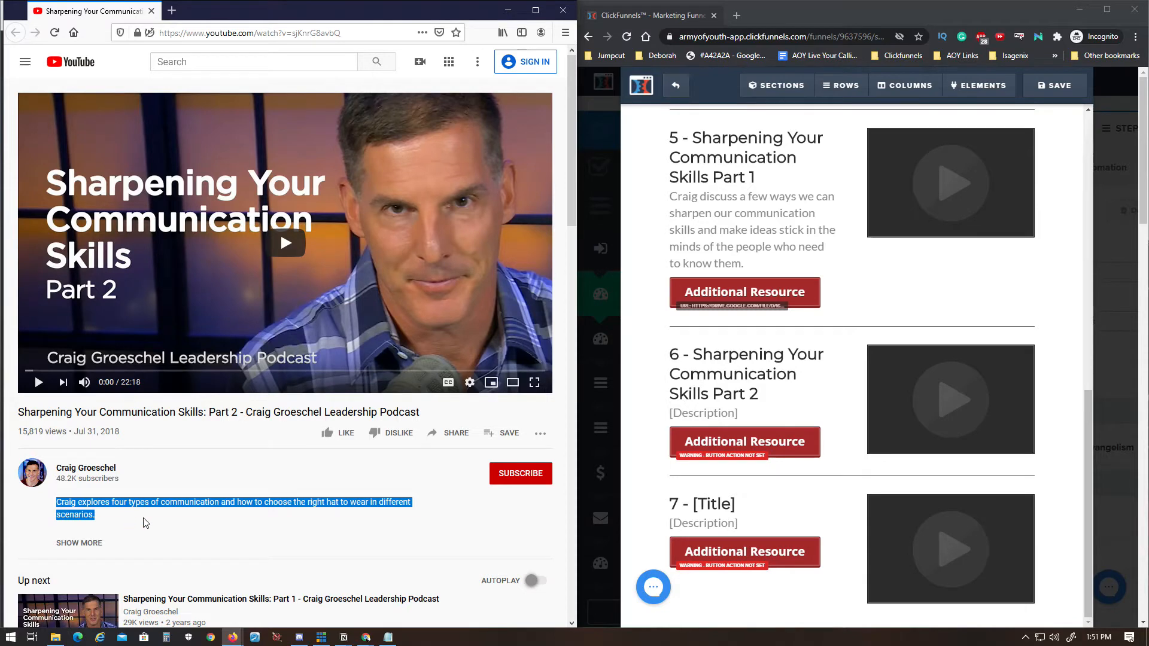
Step: Paste the Part 2 video summary over item 7's "[Description]" placeholder and close the YouTube page
left_click(726, 524)
key("ctrl+v")
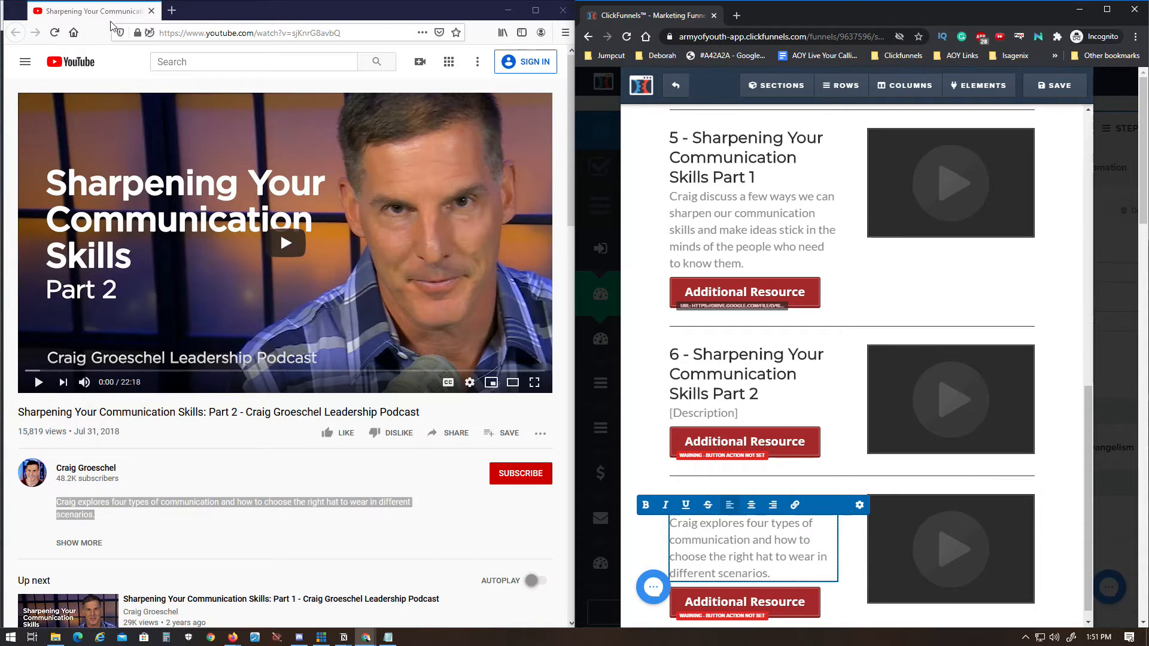
left_click(151, 11)
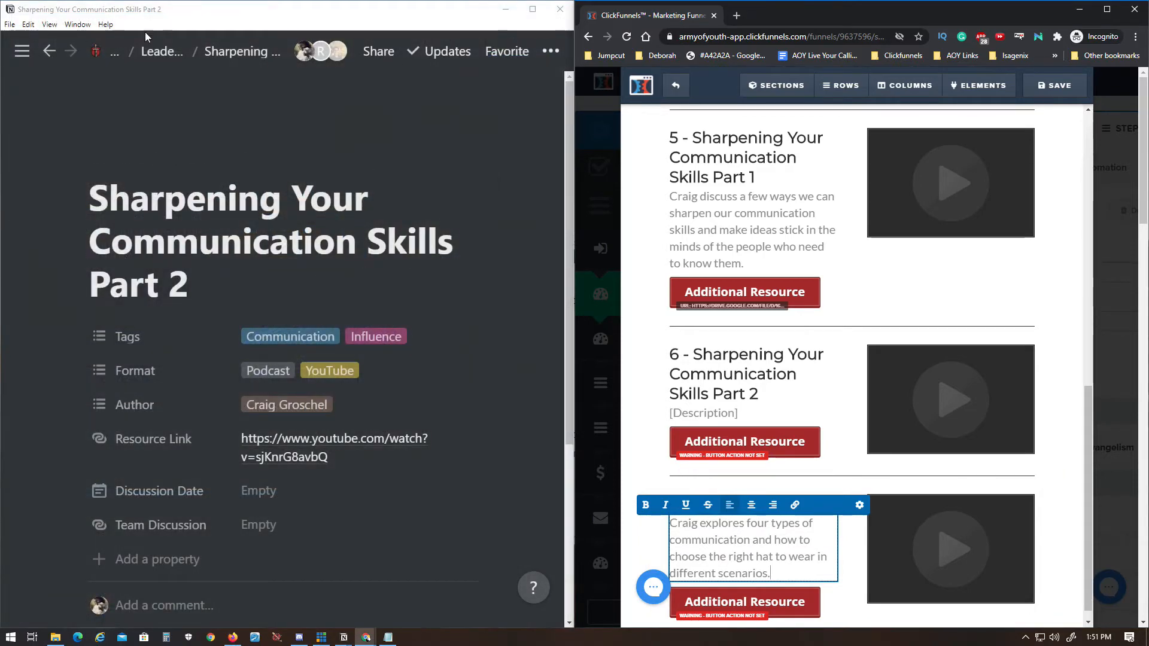
Step: Go back to the training notes, open the Part 2 application questions PDF and copy its Google Drive link
left_click(49, 51)
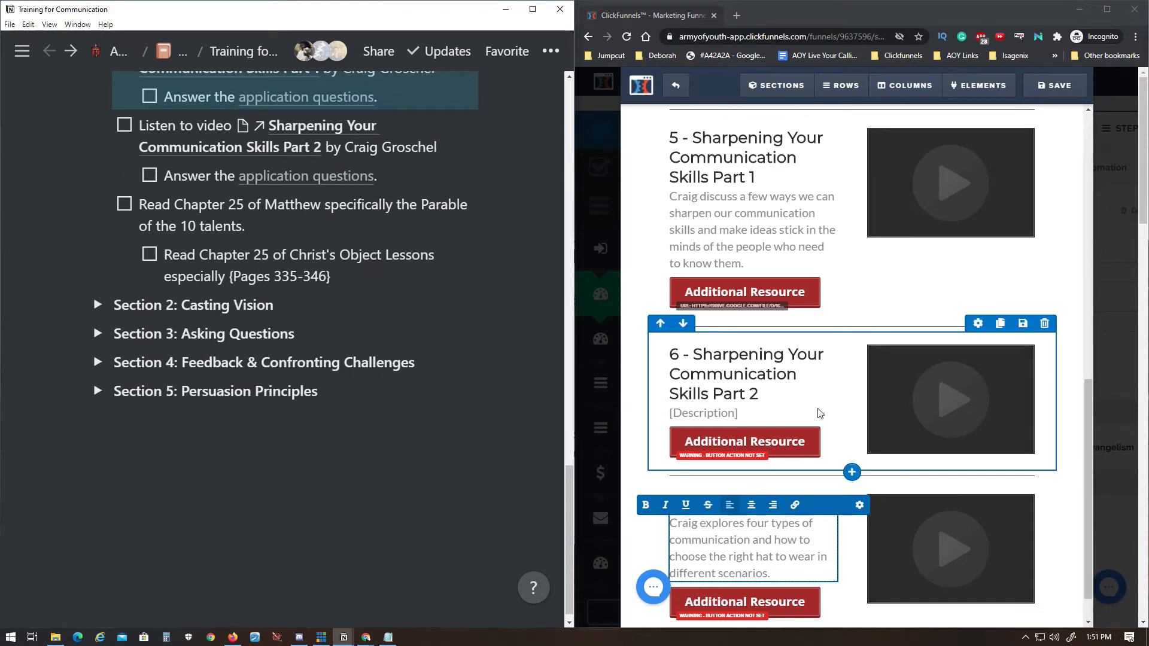
scroll(820, 410, "down", 1)
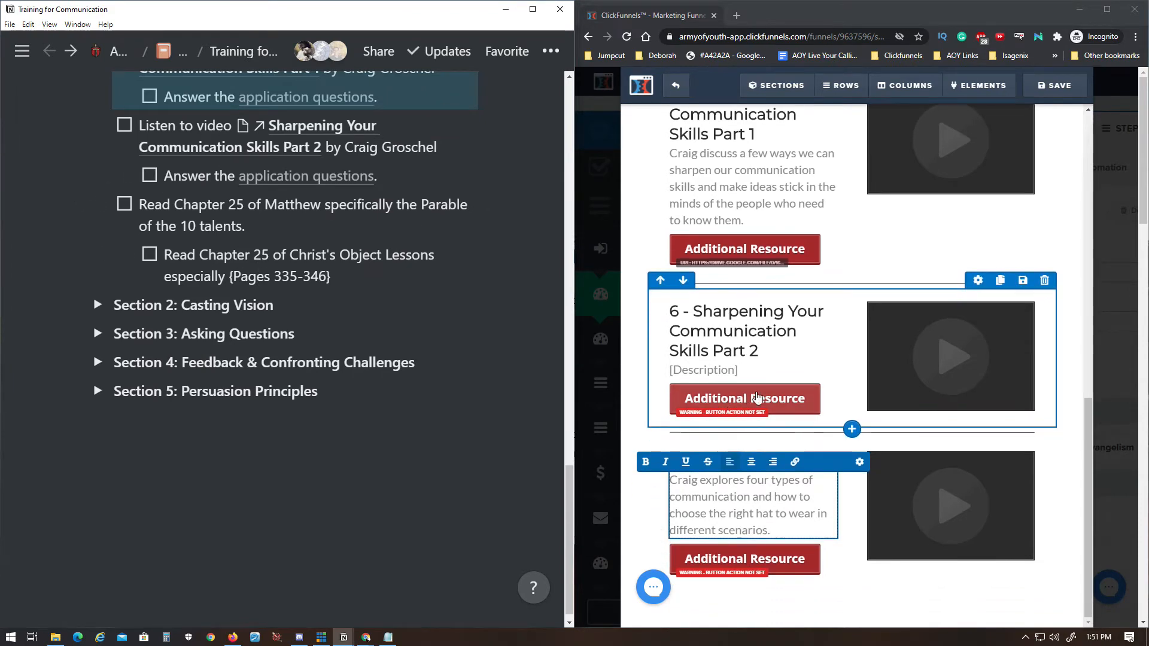
scroll(748, 401, "up", 1)
left_click(305, 177)
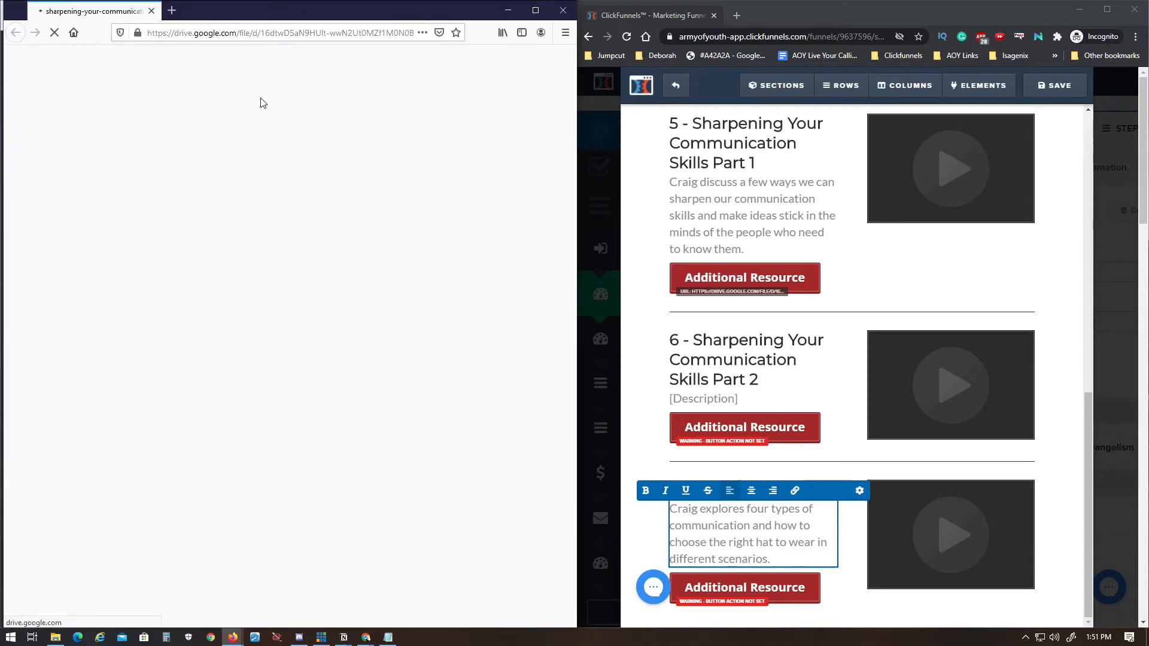
left_click(248, 32)
key("ctrl+c")
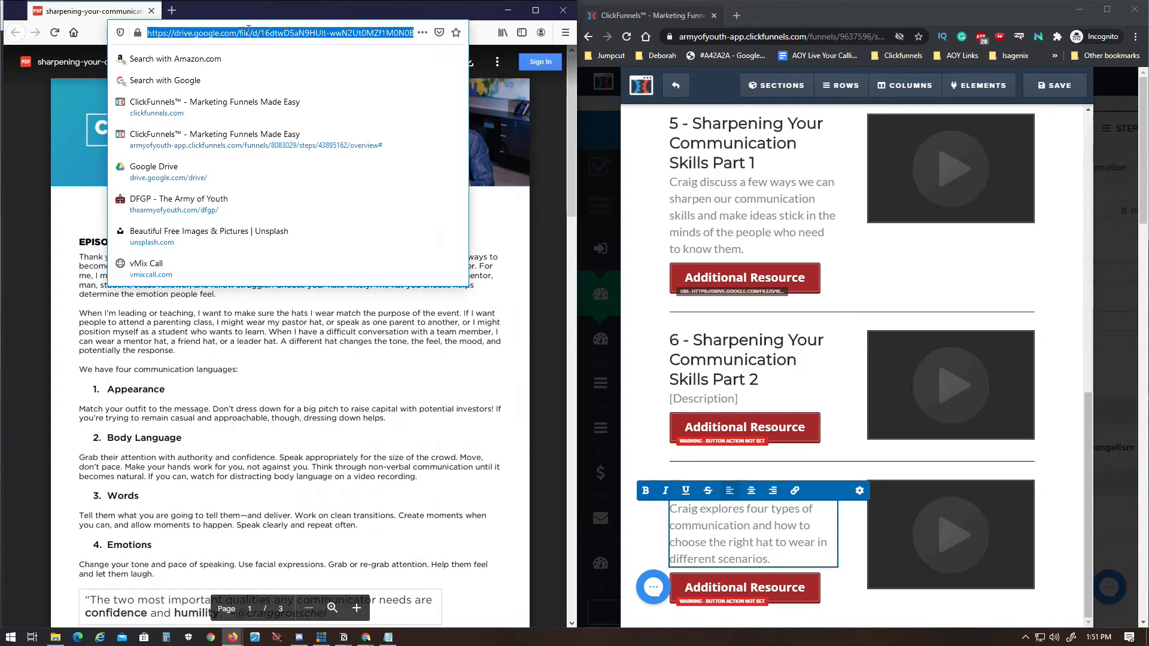
Step: Set item 6's Additional Resource button to open the copied PDF link in a new tab, save the page and close the PDF window
left_click(753, 425)
left_click(753, 426)
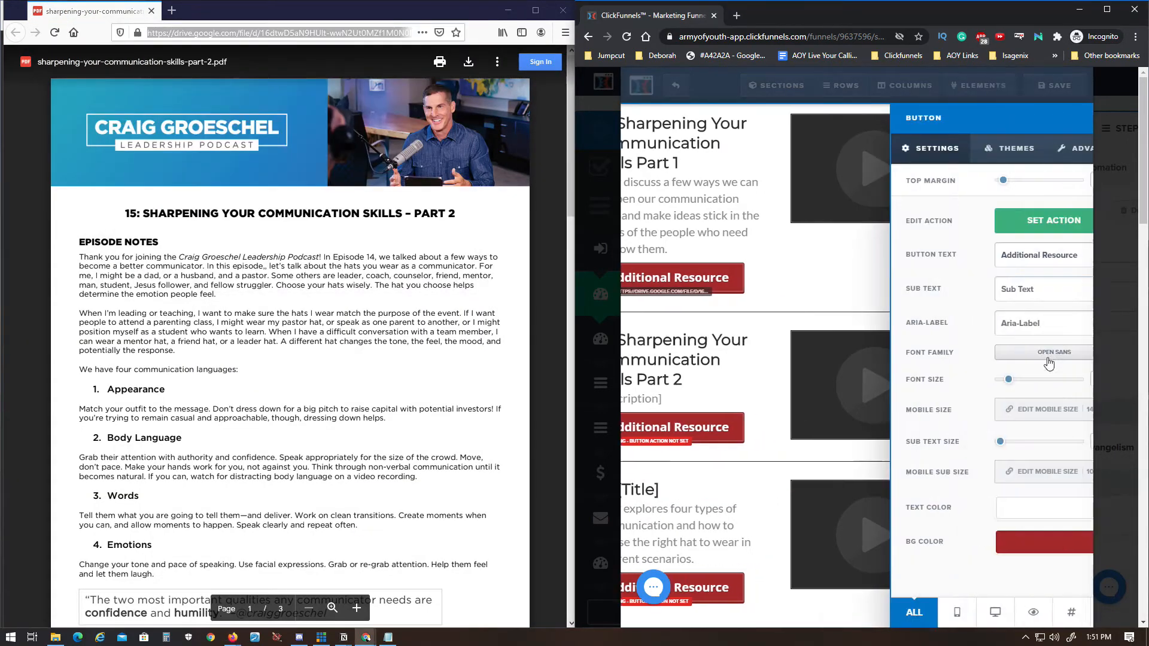
left_click(1029, 217)
left_click_drag(983, 268, 807, 269)
key("ctrl+v")
left_click(1022, 305)
left_click(994, 331)
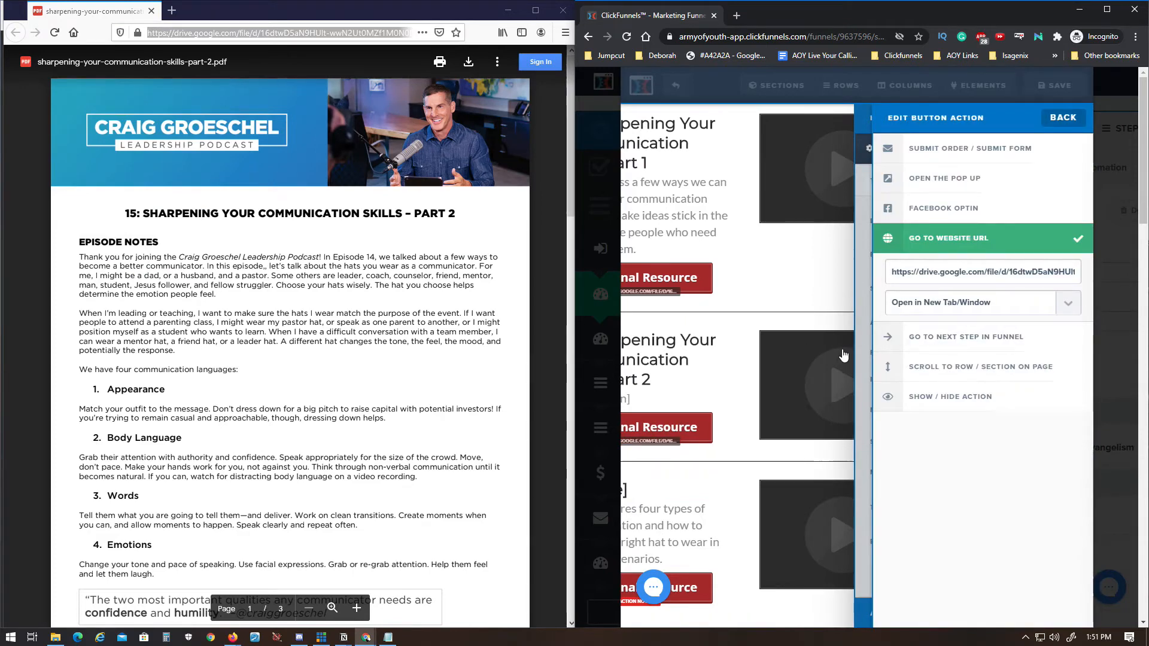
left_click(842, 354)
left_click(1056, 89)
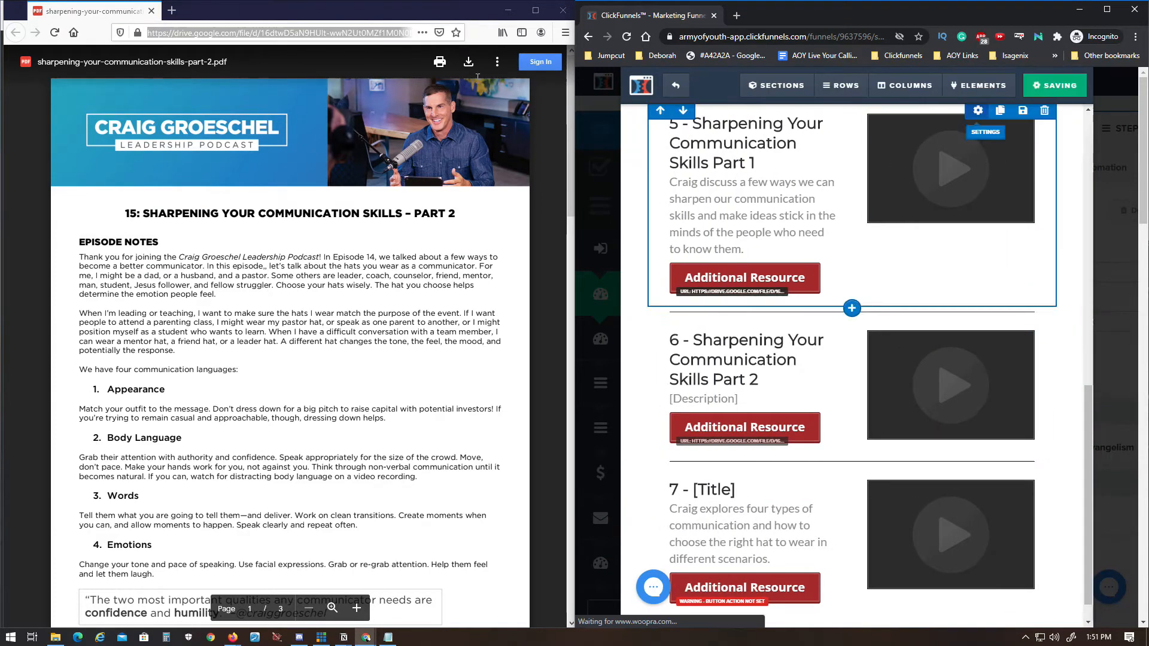
left_click(560, 11)
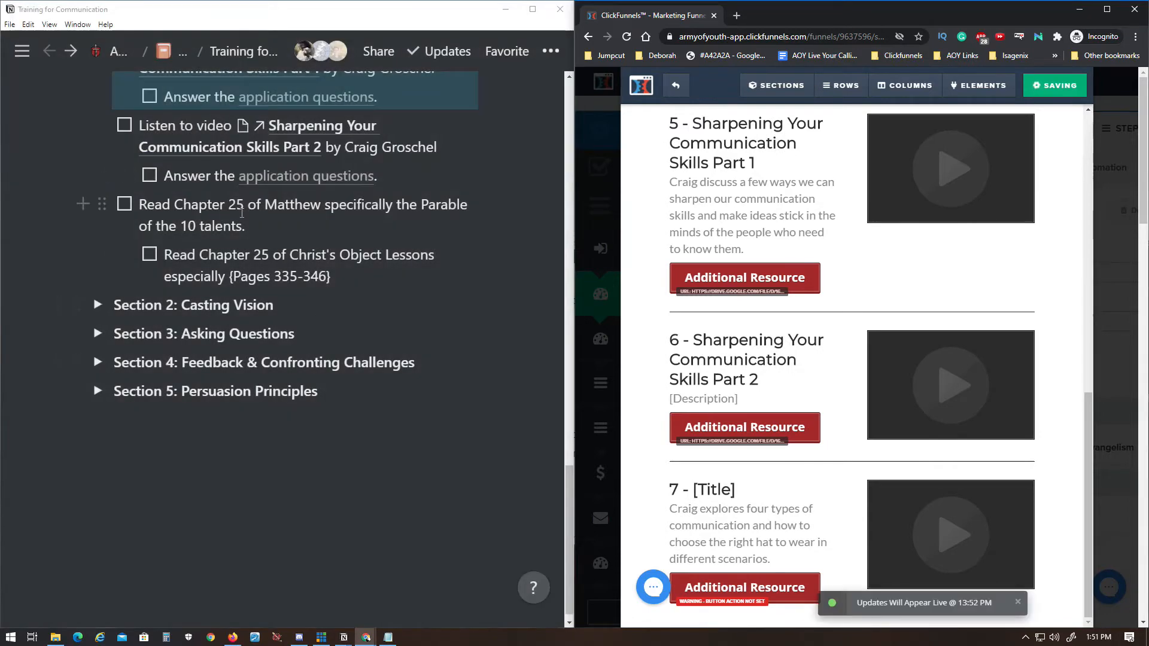
Step: Select the "Read Chapter 25 of Matthew" to-do text in the notes and delete the video placeholder from item 7
left_click_drag(143, 204, 258, 224)
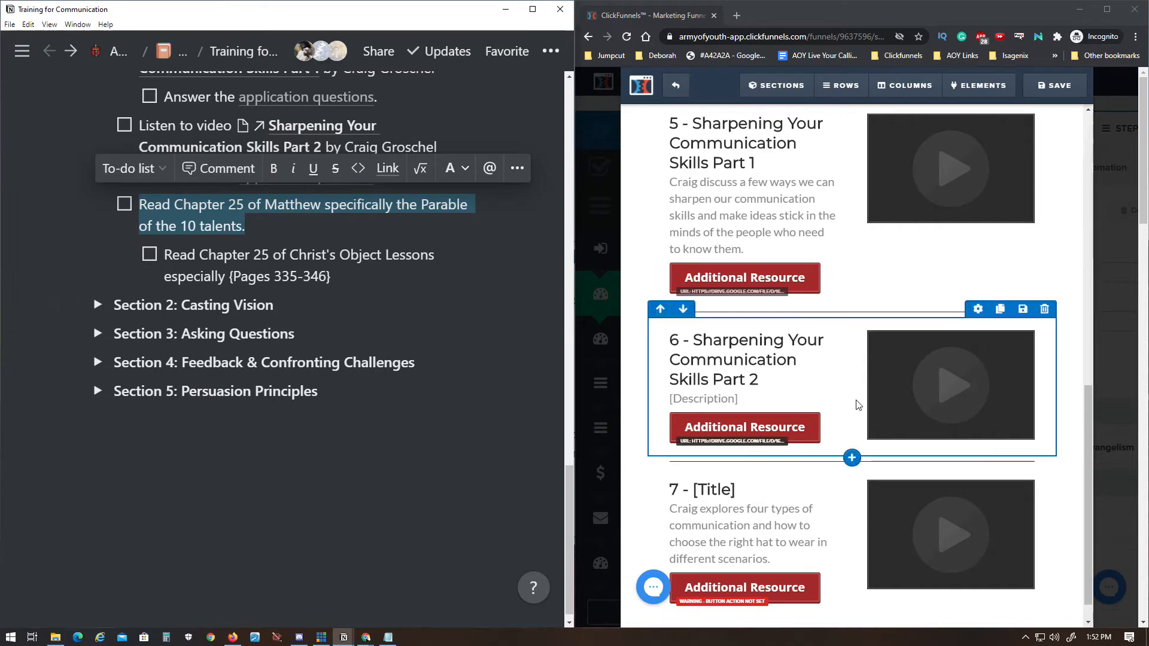
scroll(856, 404, "down", 1)
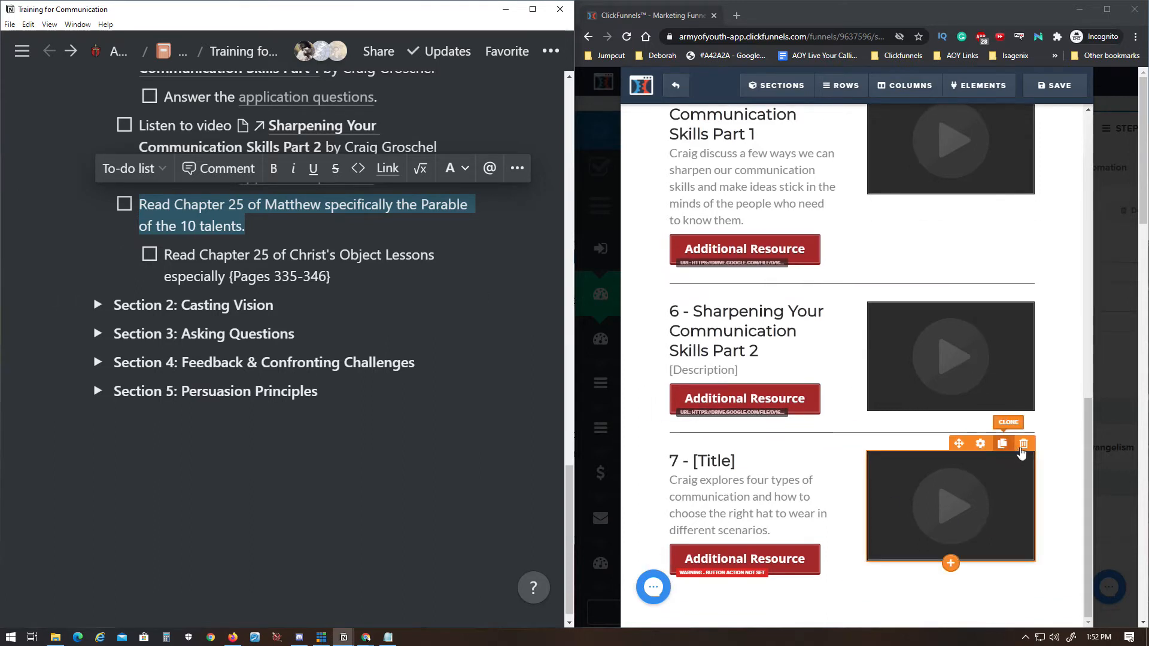
left_click(1023, 443)
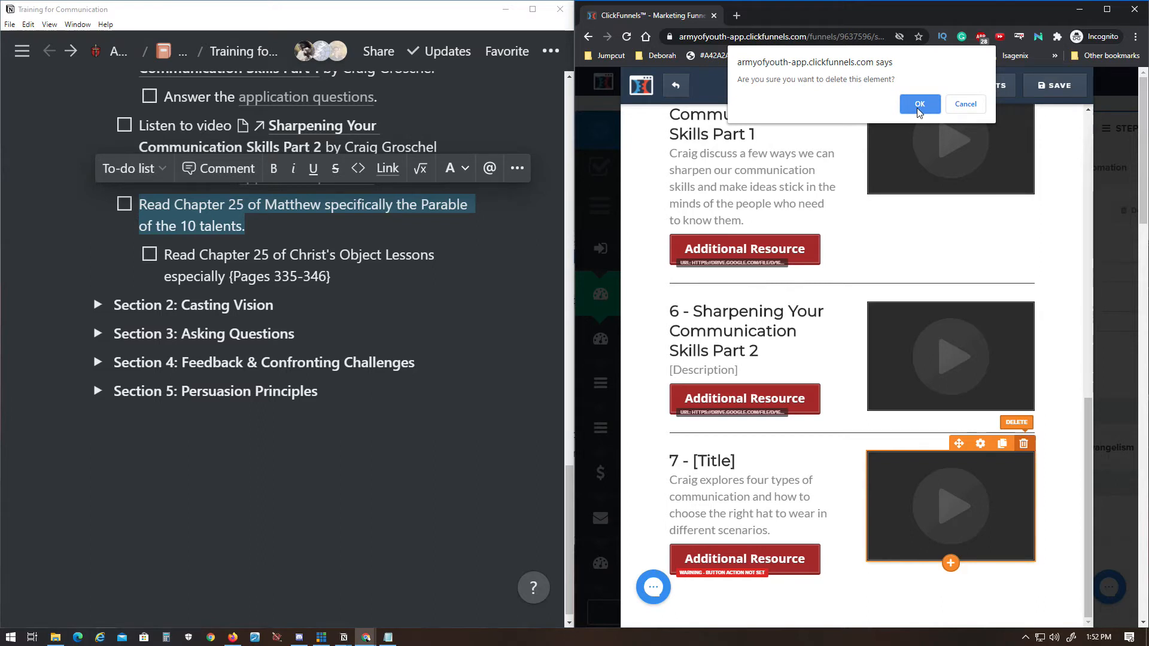
left_click(920, 104)
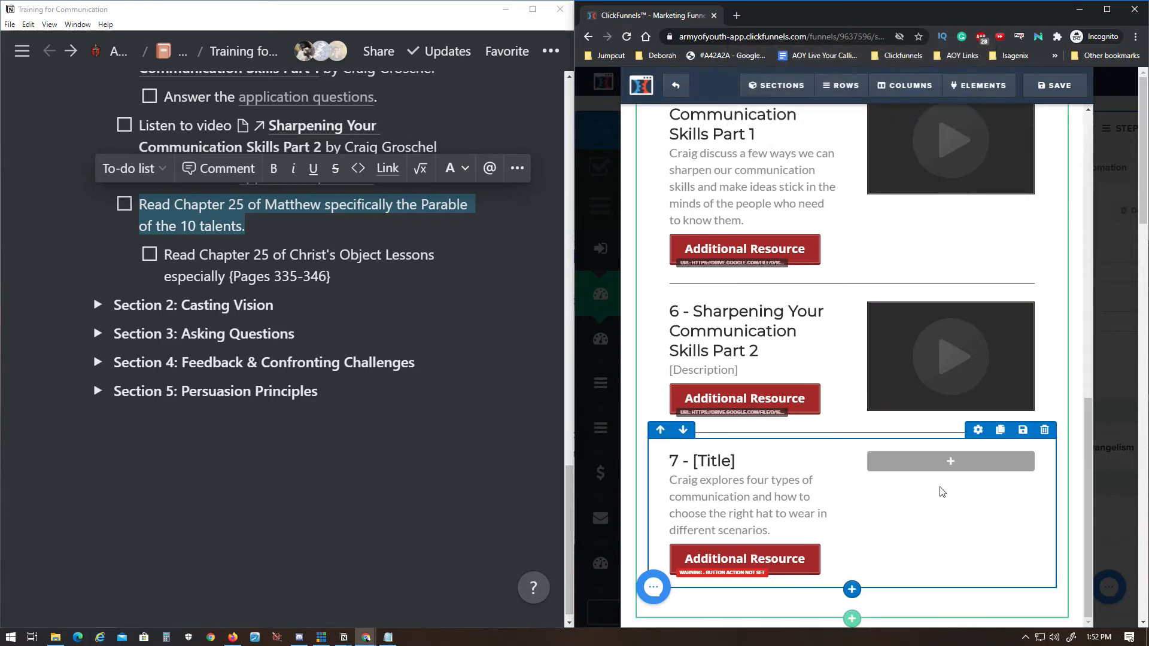
Step: Move item 7's Additional Resource button into the empty video column and duplicate it
left_click_drag(776, 562, 932, 524)
left_click(1003, 485)
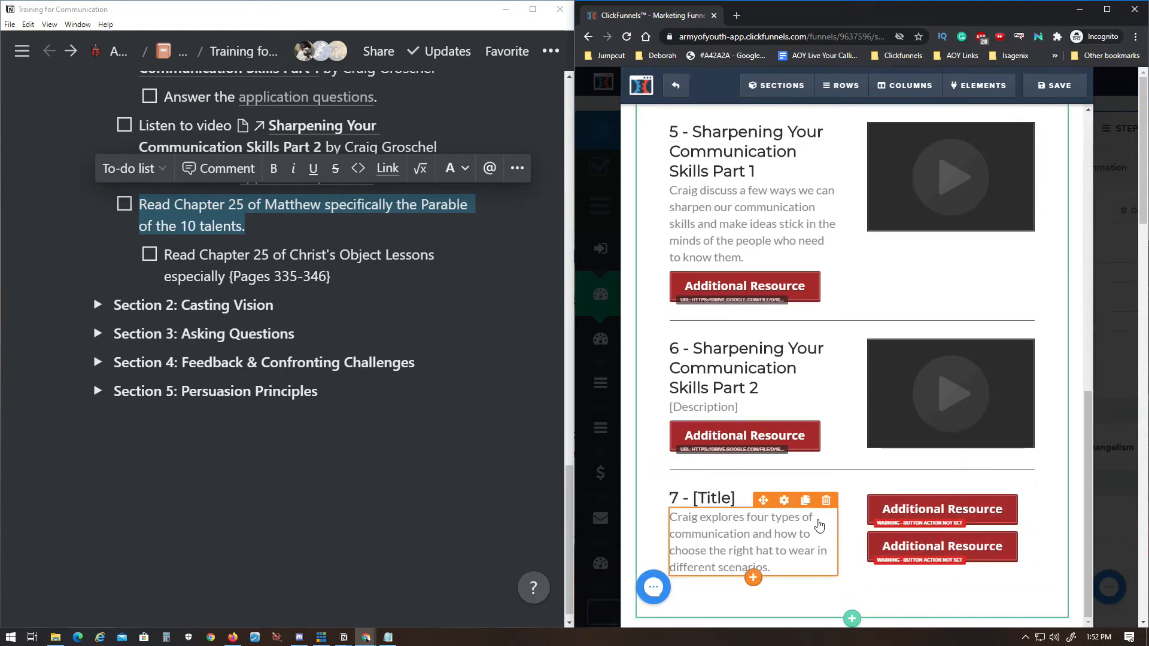
Step: Delete both Additional Resource buttons from item 7's second column
left_click(1021, 526)
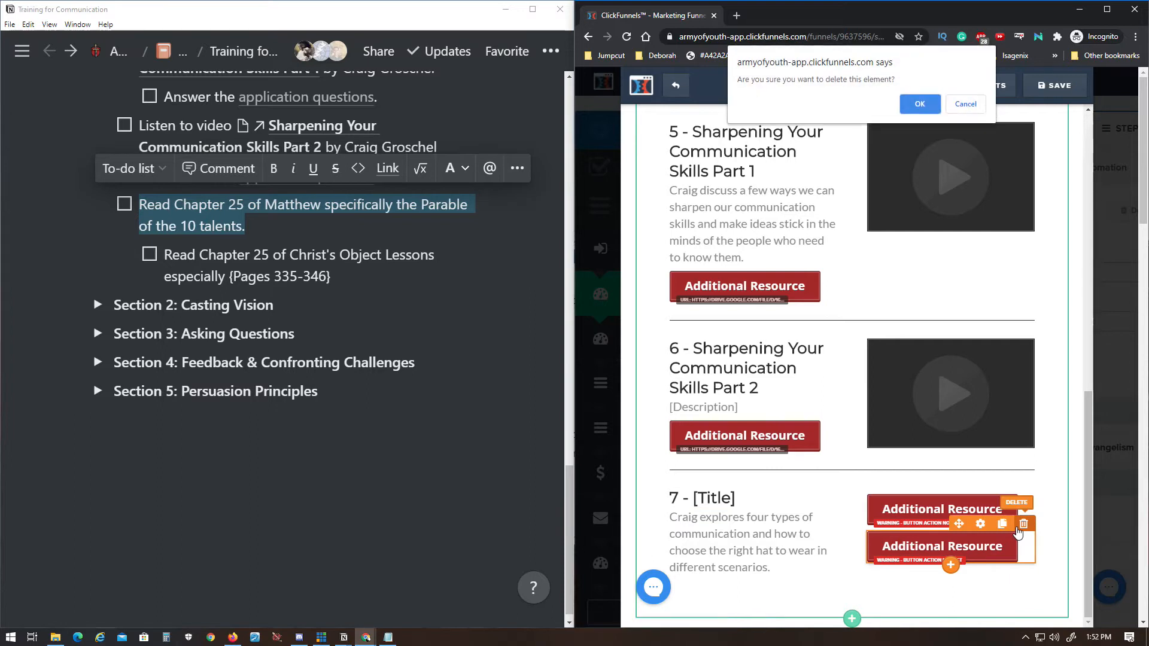
left_click(920, 106)
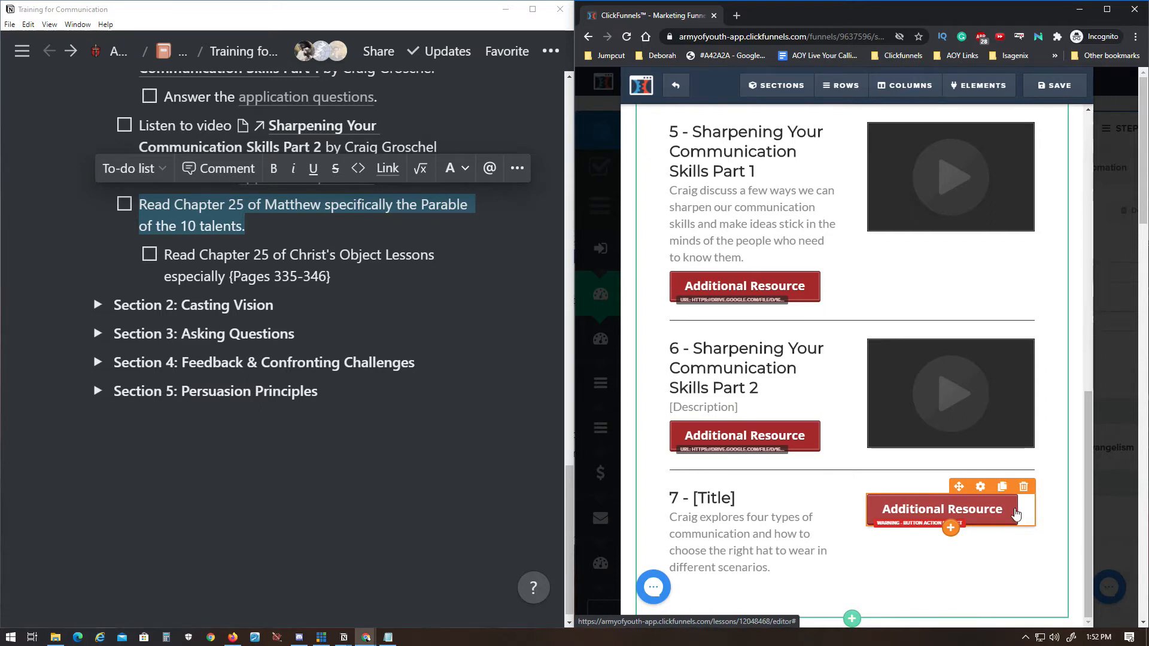
left_click(1025, 488)
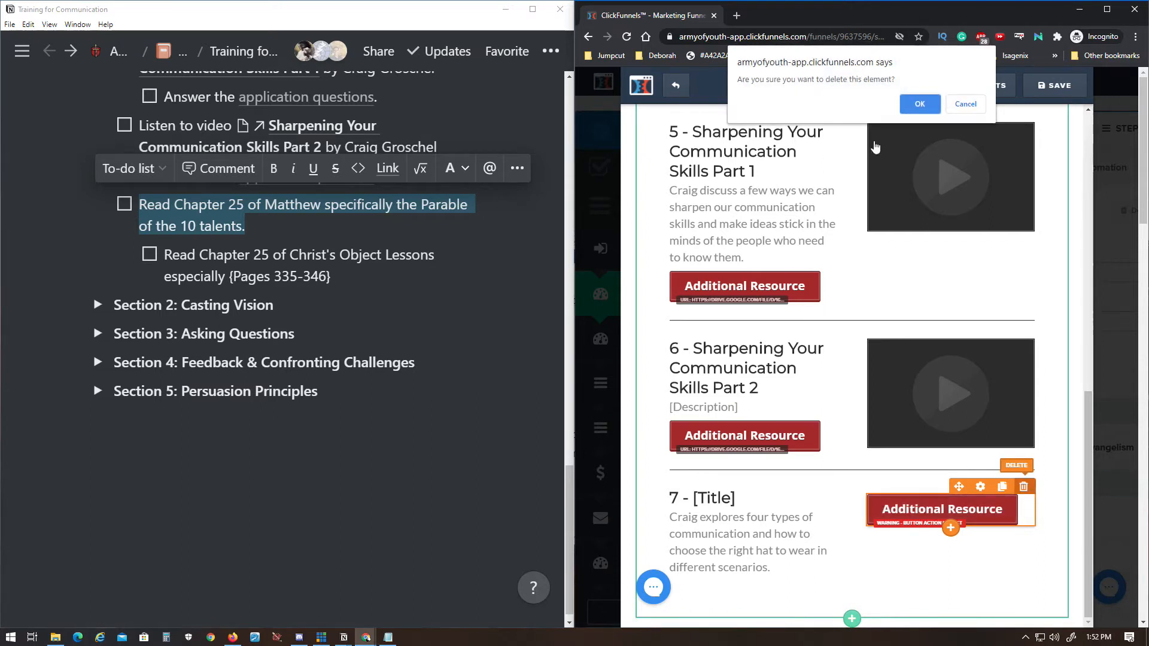
left_click(920, 105)
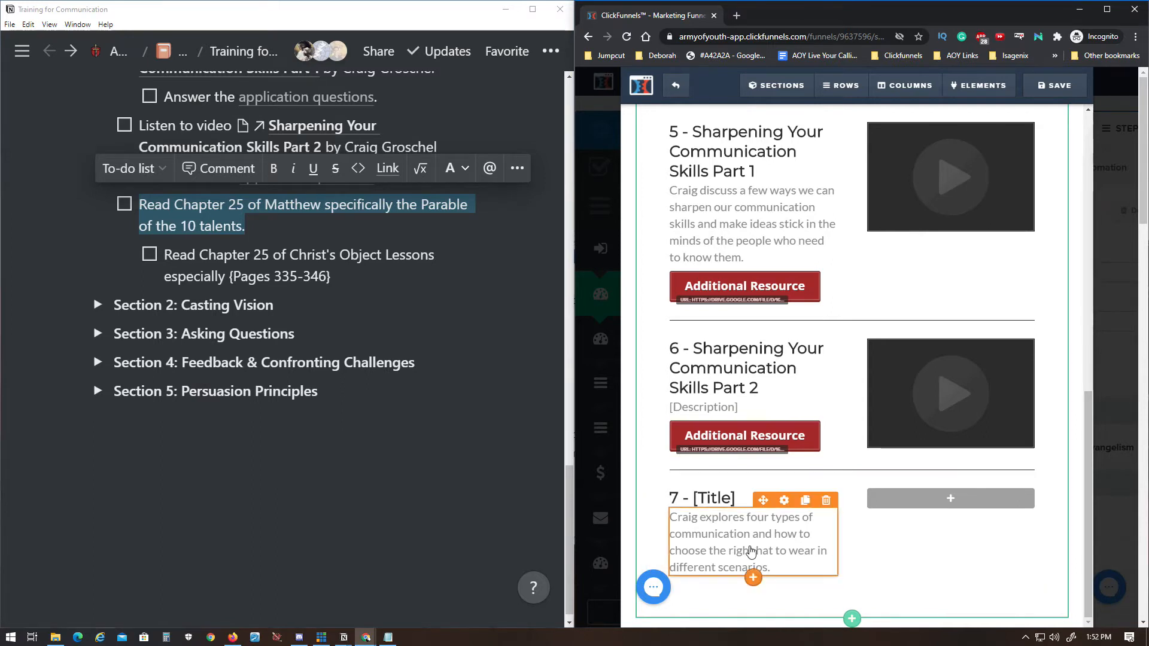
Step: Swap the descriptions so the Part 2 video summary sits under item 6's title and the "[Description]" placeholder under item 7's
left_click_drag(750, 551, 794, 546)
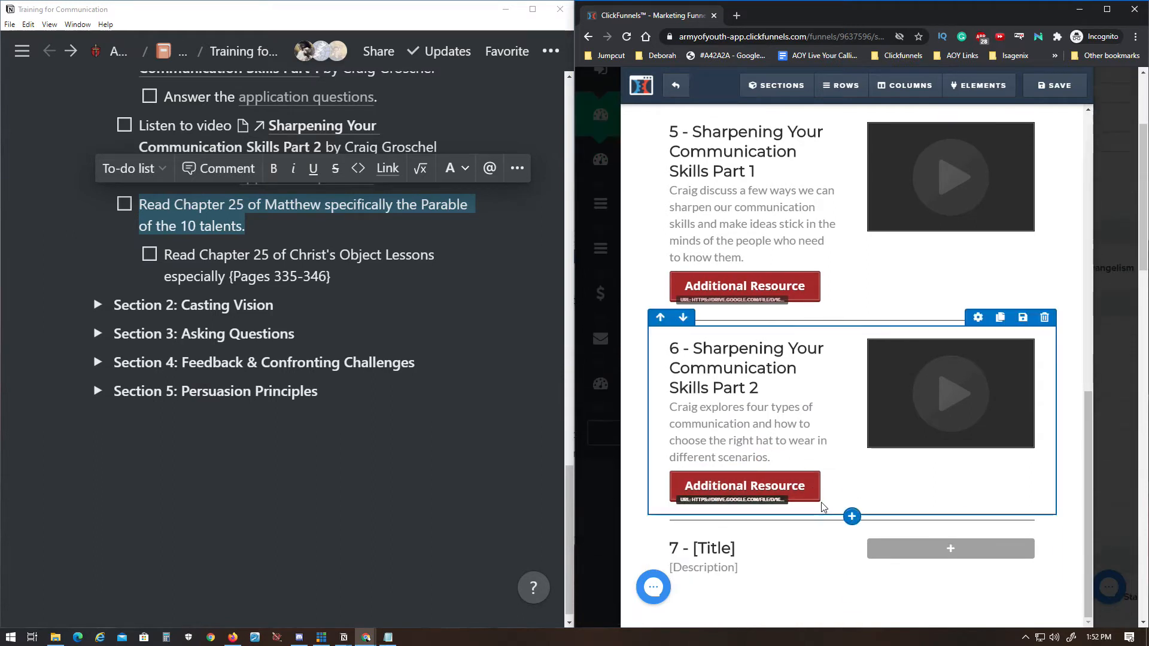
scroll(662, 491, "up", 1)
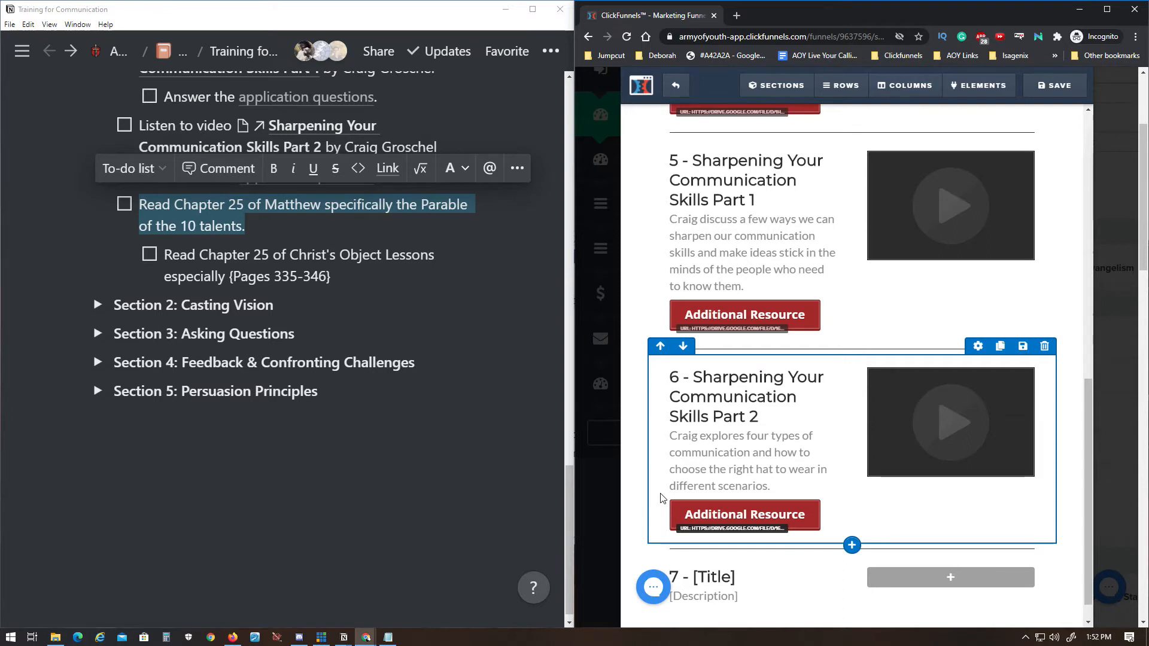
scroll(707, 538, "down", 1)
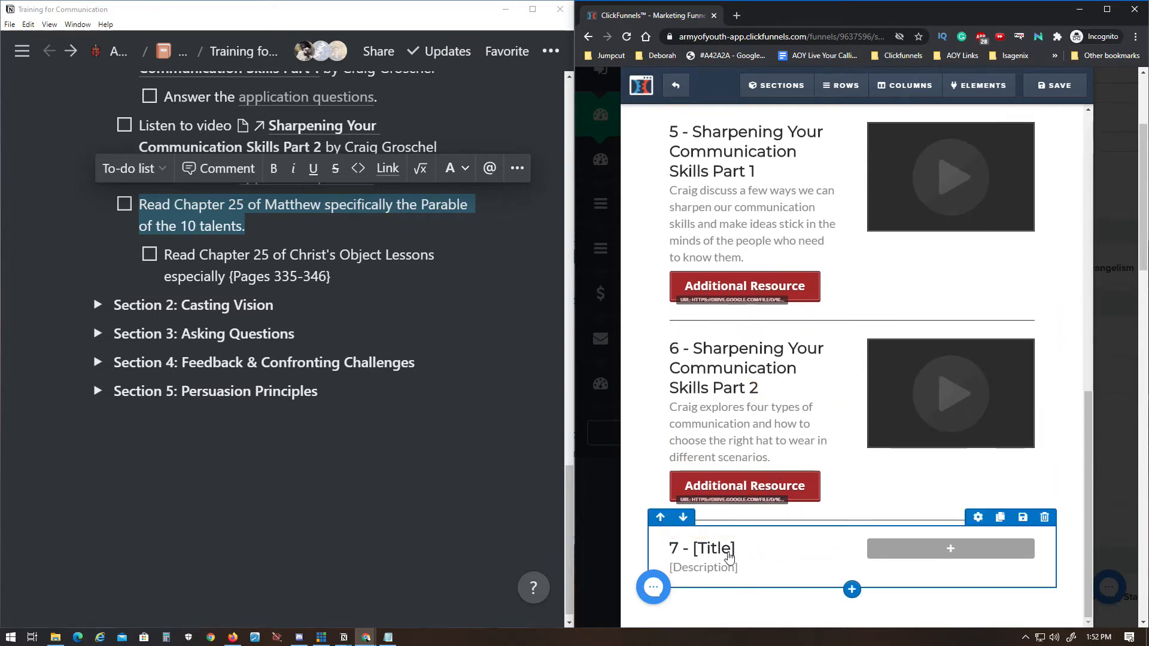
left_click_drag(736, 551, 697, 556)
double_click(697, 556)
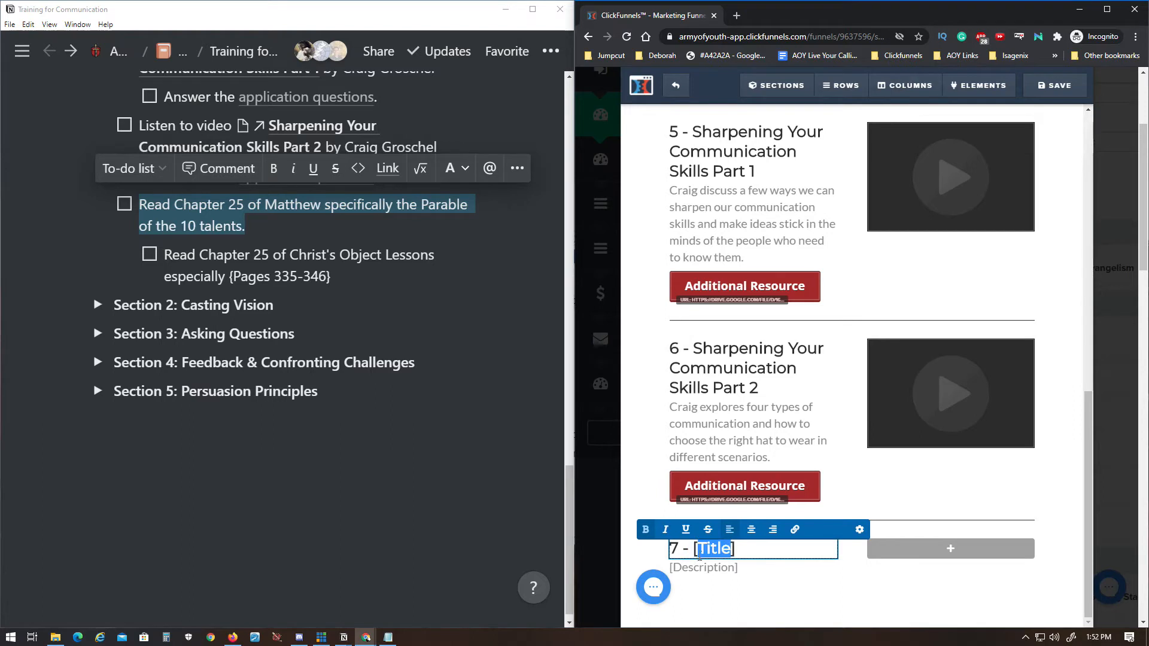
left_click(409, 257)
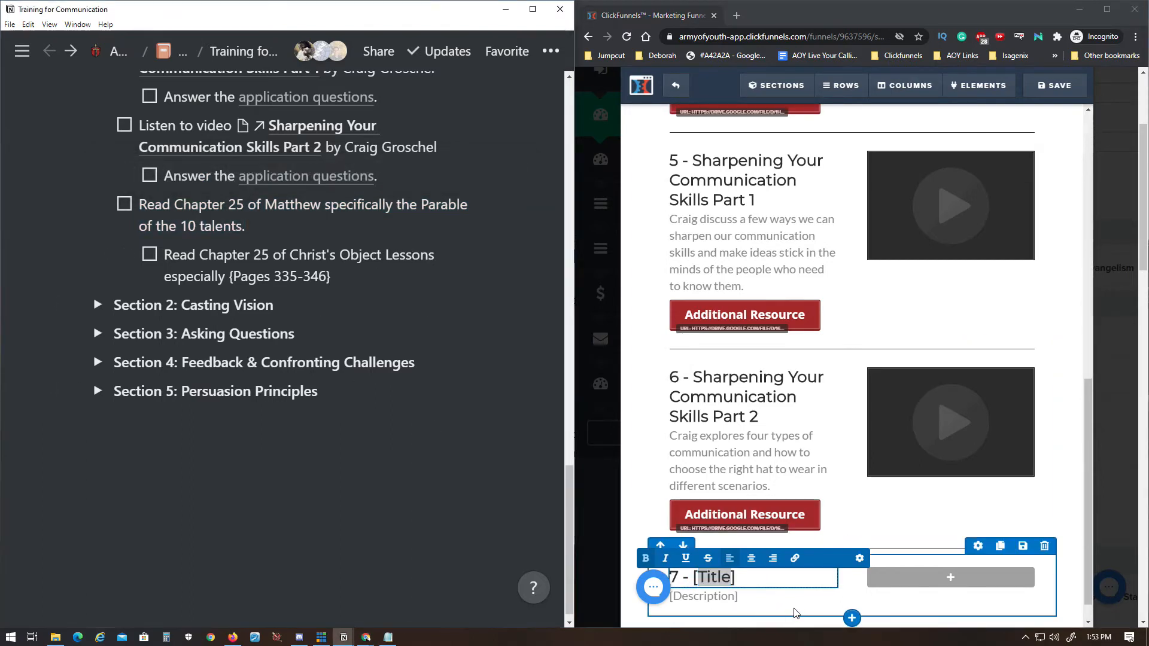
left_click(740, 577)
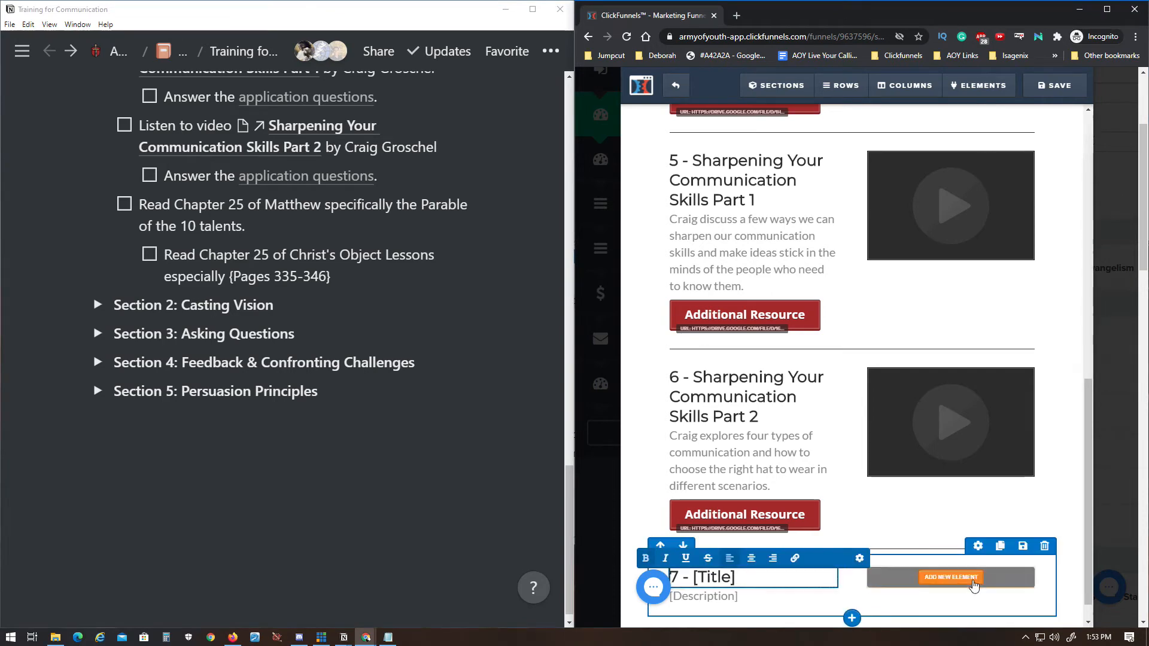
Step: Add a one-column row below item 7 and move item 7's title and description placeholders into it
left_click(853, 619)
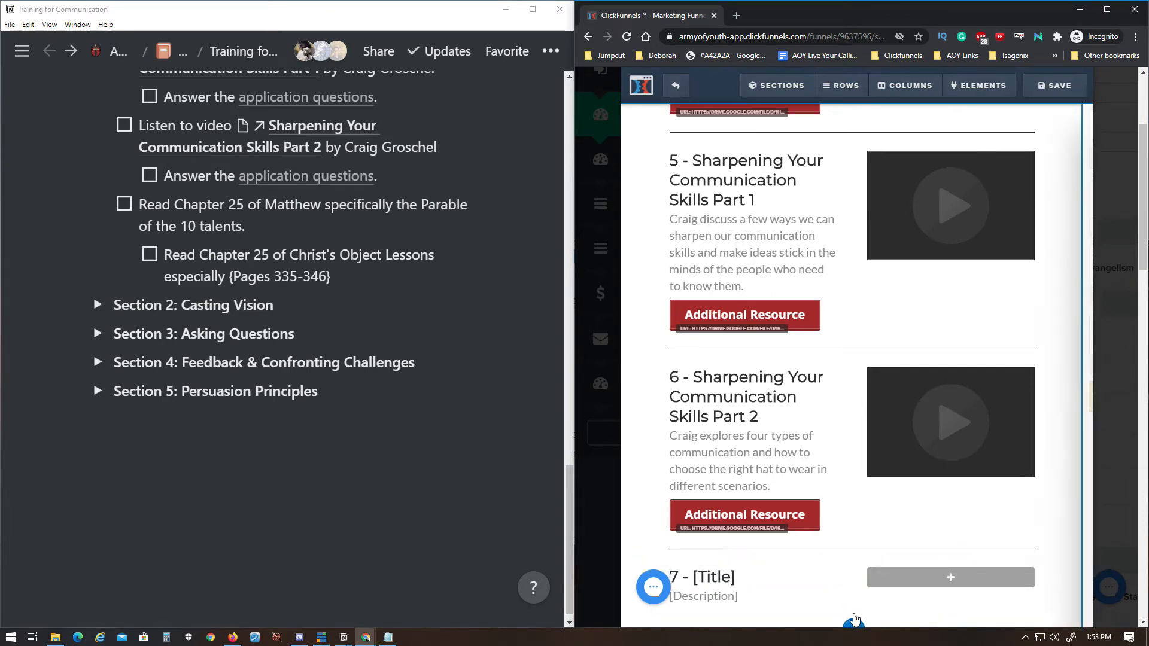
left_click(886, 140)
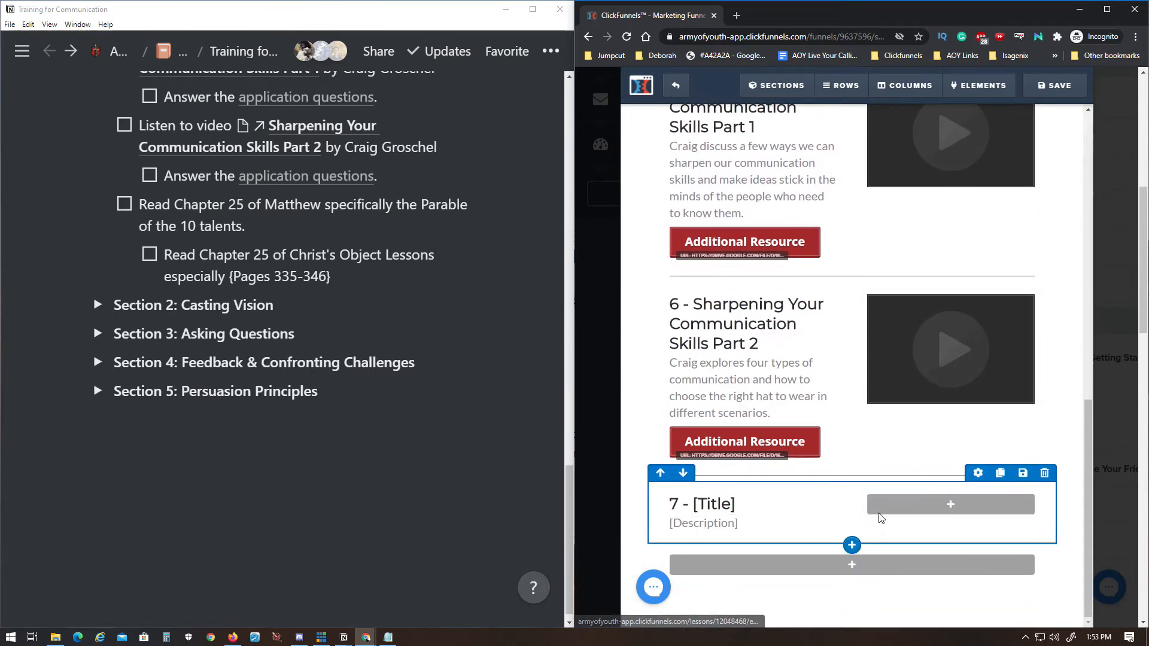
left_click_drag(743, 508, 794, 567)
left_click_drag(718, 523, 708, 590)
left_click_drag(791, 603, 760, 595)
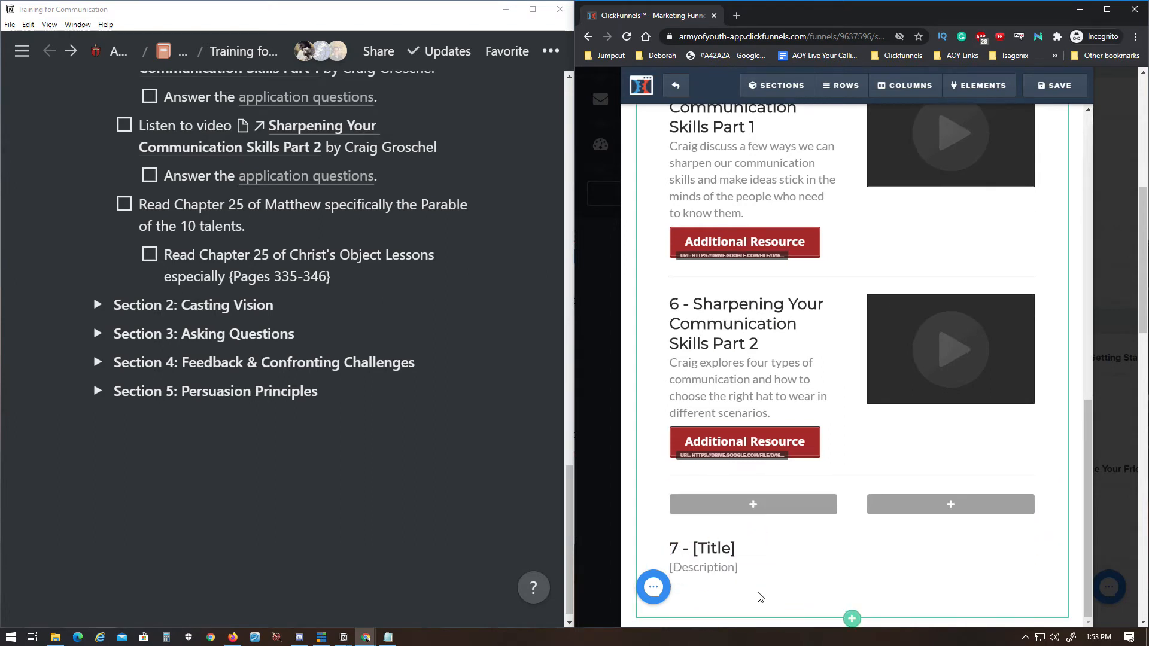
Step: Delete the emptied two-column row above item 7's title
left_click(1044, 473)
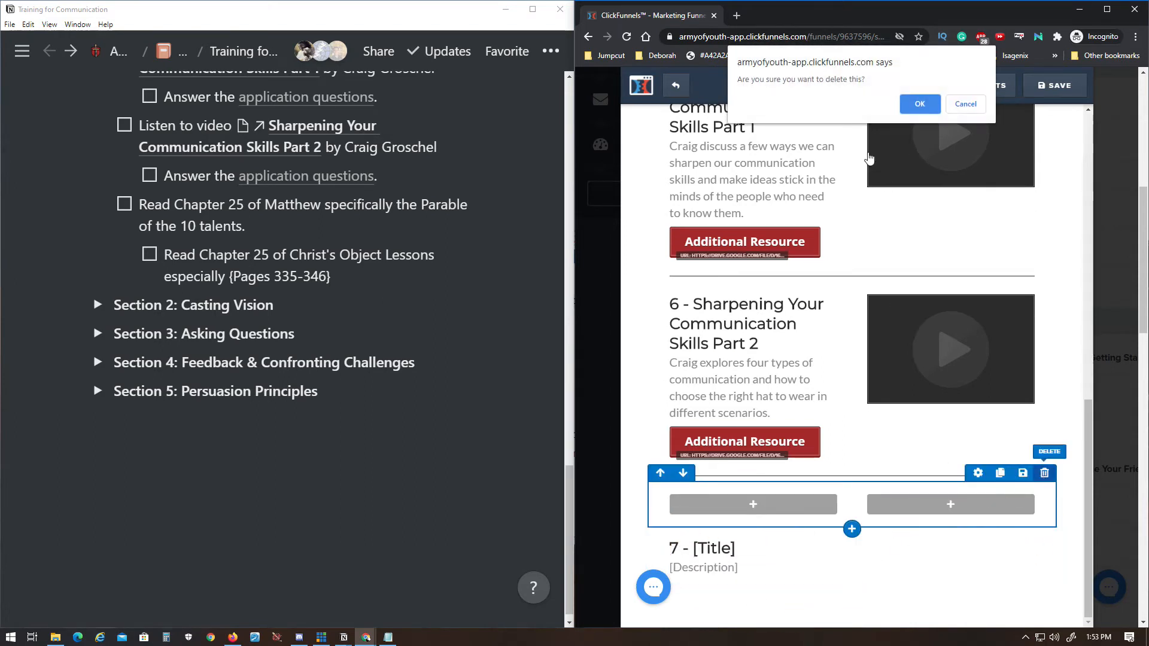
left_click(918, 104)
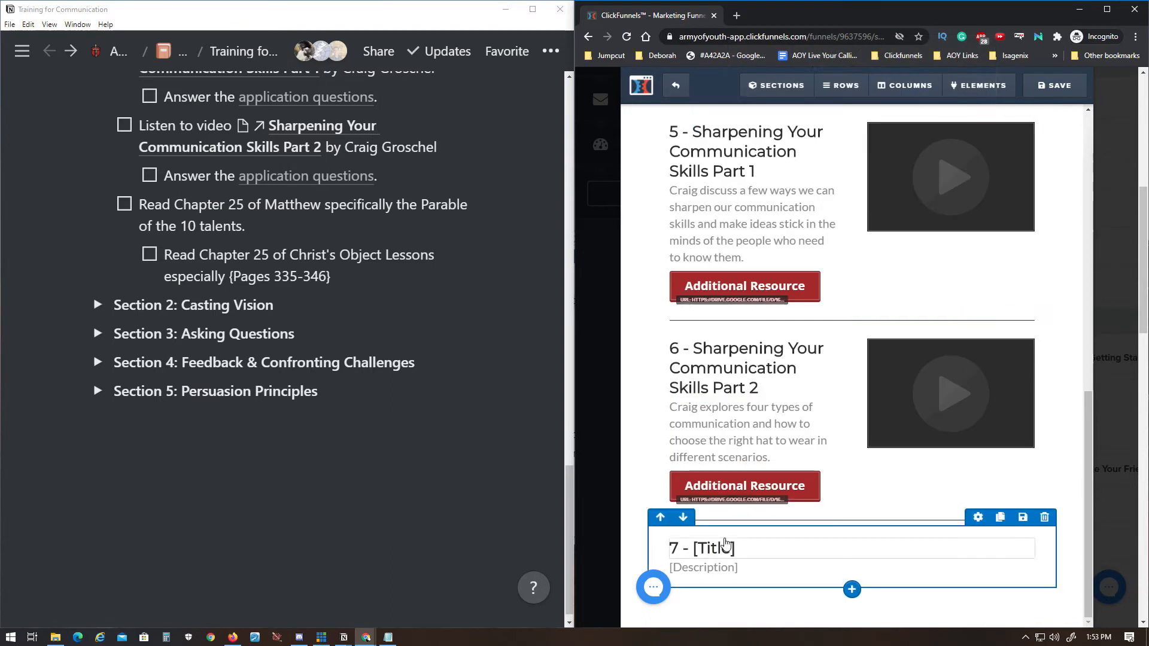
left_click(742, 568)
left_click_drag(739, 569, 671, 568)
left_click(815, 557)
left_click(750, 587)
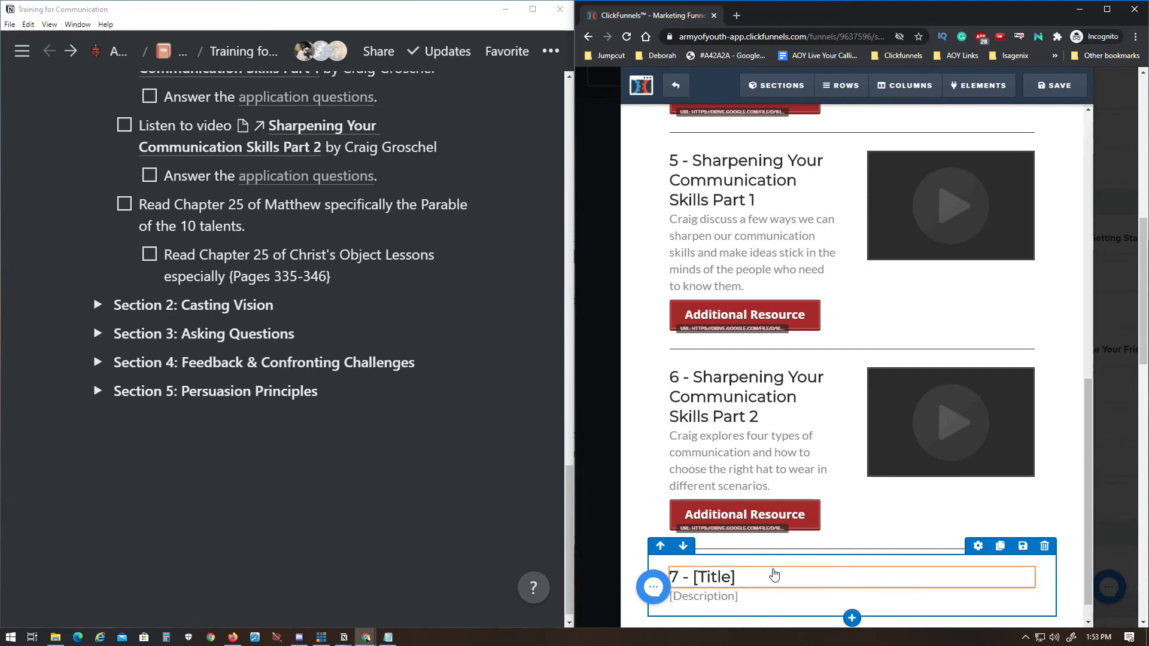
Step: Replace the "[Title]" placeholder in item 7's heading with "Read"
left_click(771, 576)
left_click_drag(736, 578, 694, 578)
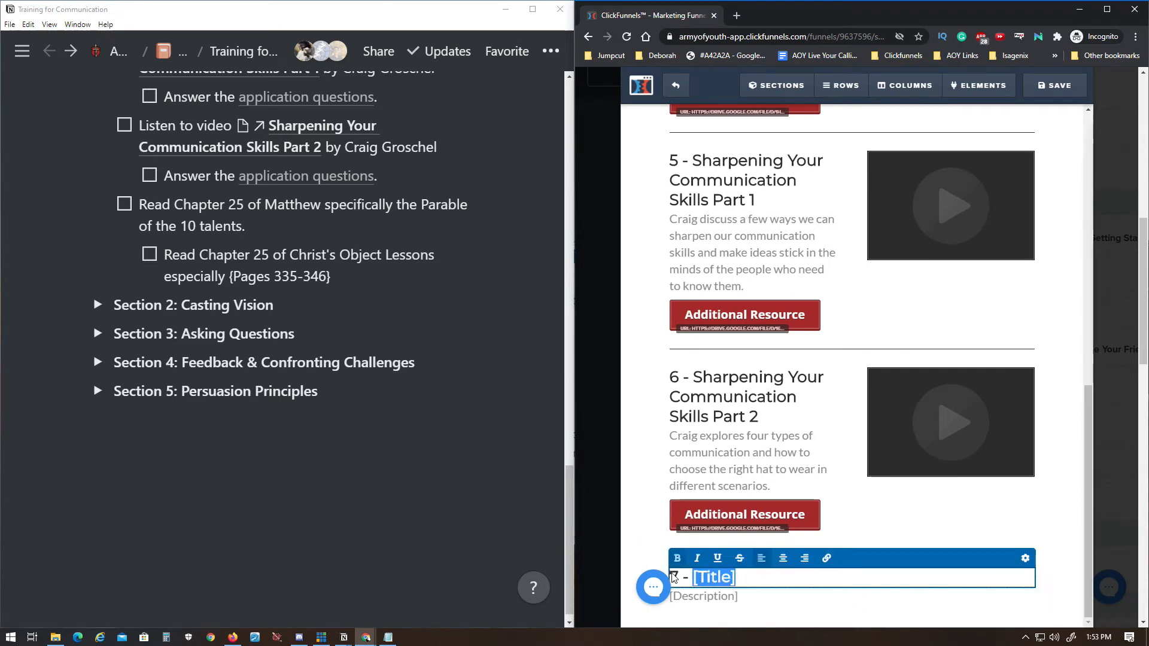
type("Read")
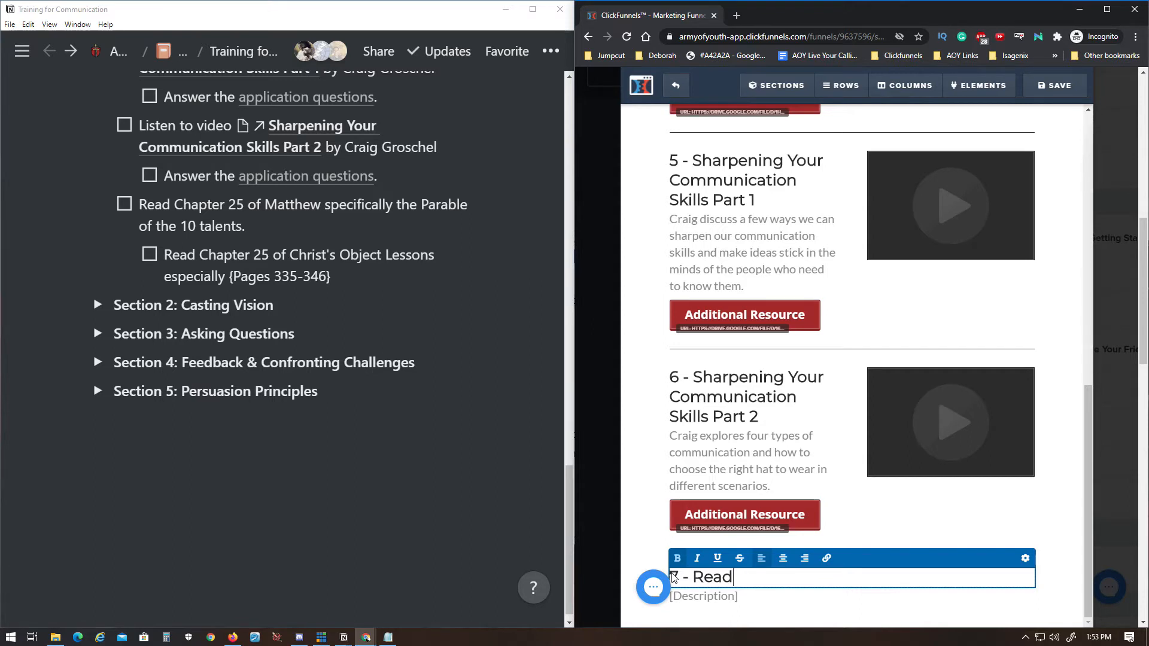
Step: Replace item 7's "[Description]" placeholder with "Read c" and clear the whole text again
left_click(750, 596)
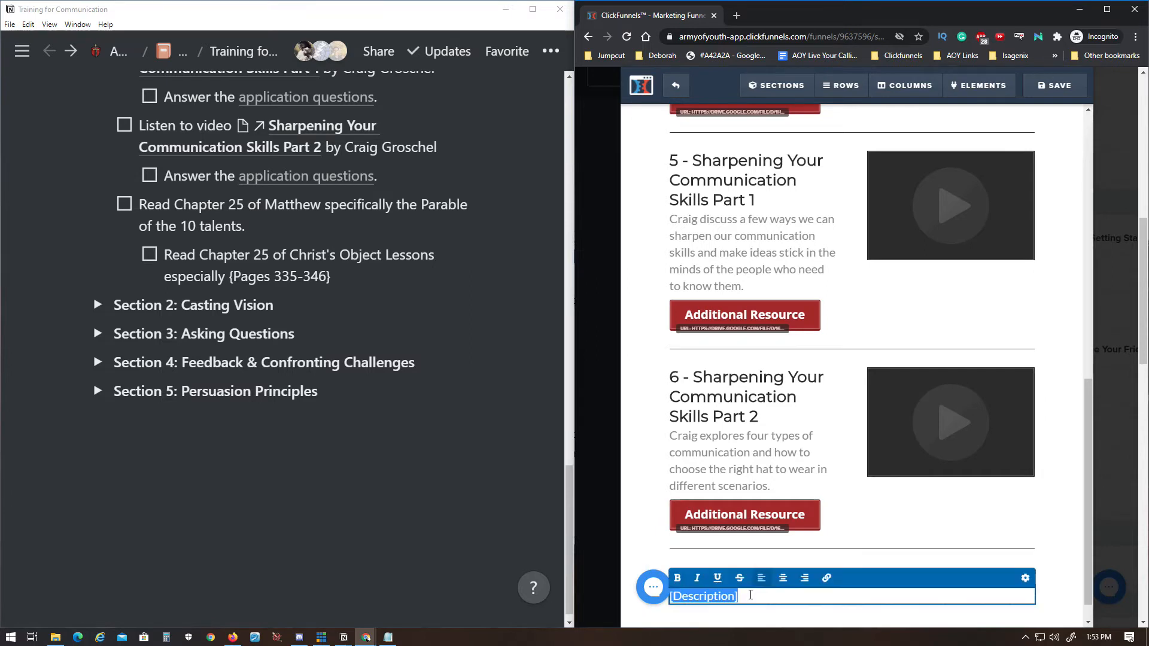
type("Read c")
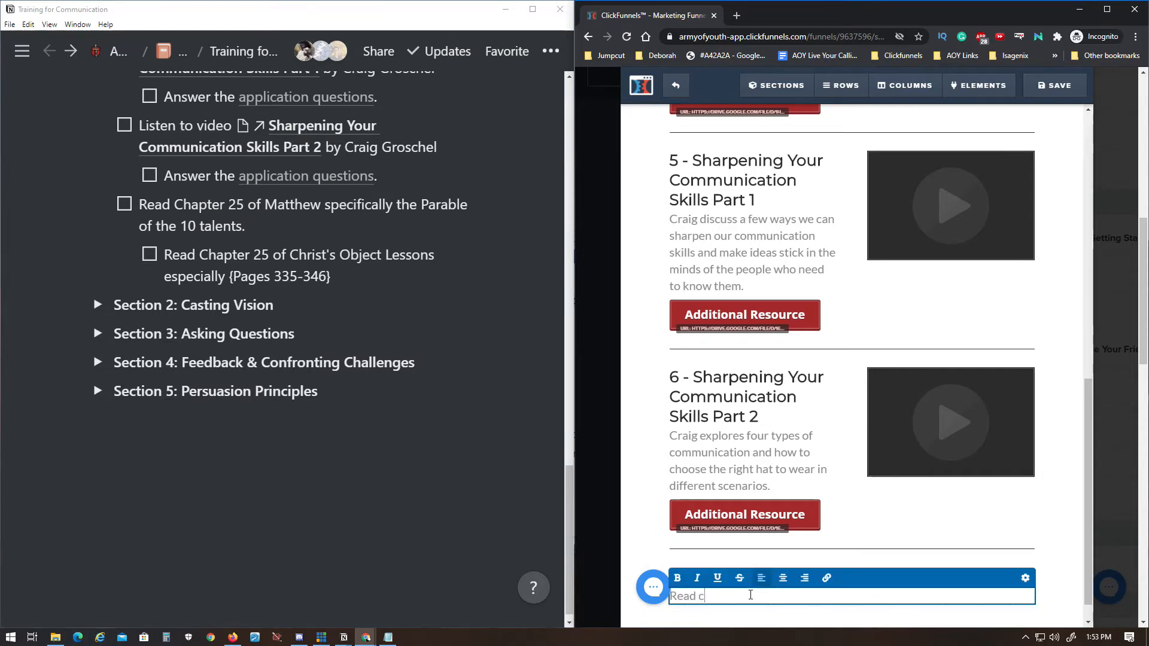
key("BackSpace")
key("BackSpace")
key("BackSpace")
key("BackSpace")
key("BackSpace")
key("BackSpace")
key("BackSpace")
key("BackSpace")
key("BackSpace")
key("BackSpace")
key("BackSpace")
key("BackSpace")
Step: Copy the "Read Chapter 25 of Matthew specifically the Parable of the 10 talents." to-do text from the notes
mouse_move(181, 211)
left_click_drag(145, 208, 246, 226)
key("ctrl+c")
Step: Complete item 7's title so it reads "7 - Reading Assignment"
left_click(886, 563)
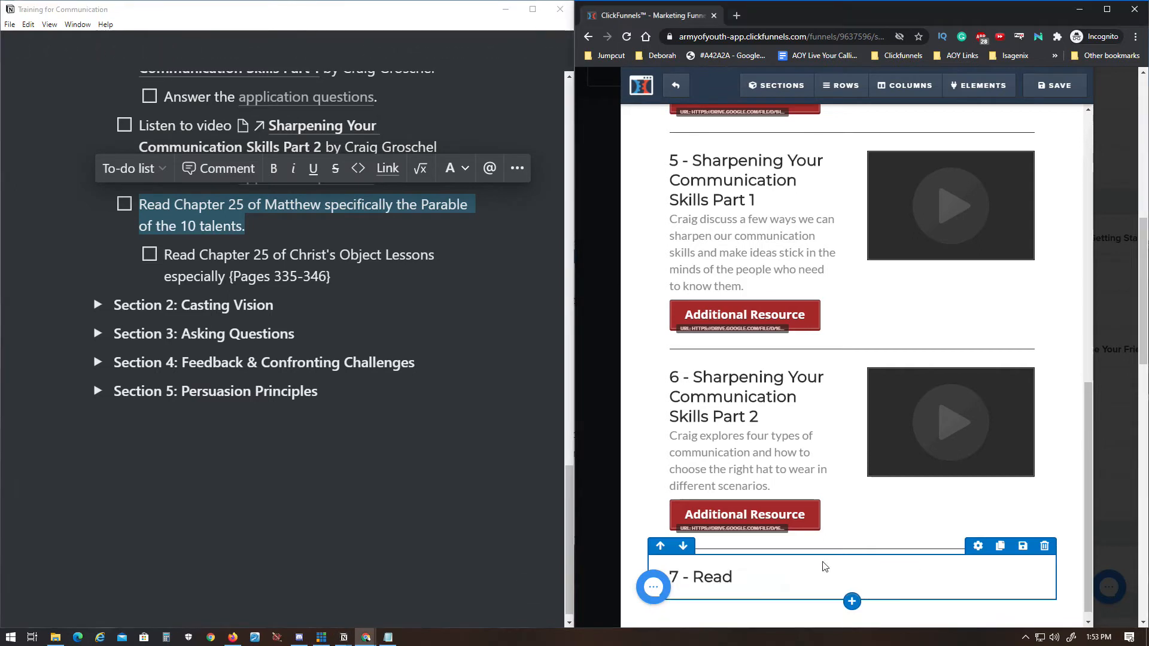
left_click(744, 573)
type("ing")
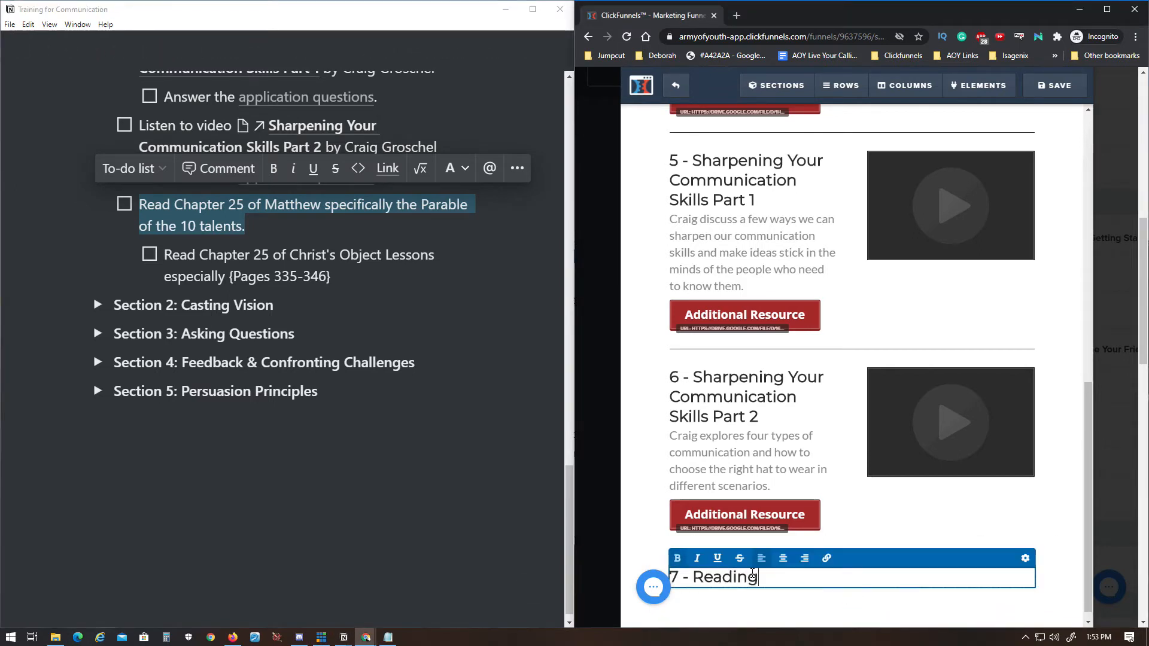
type(" Assignment")
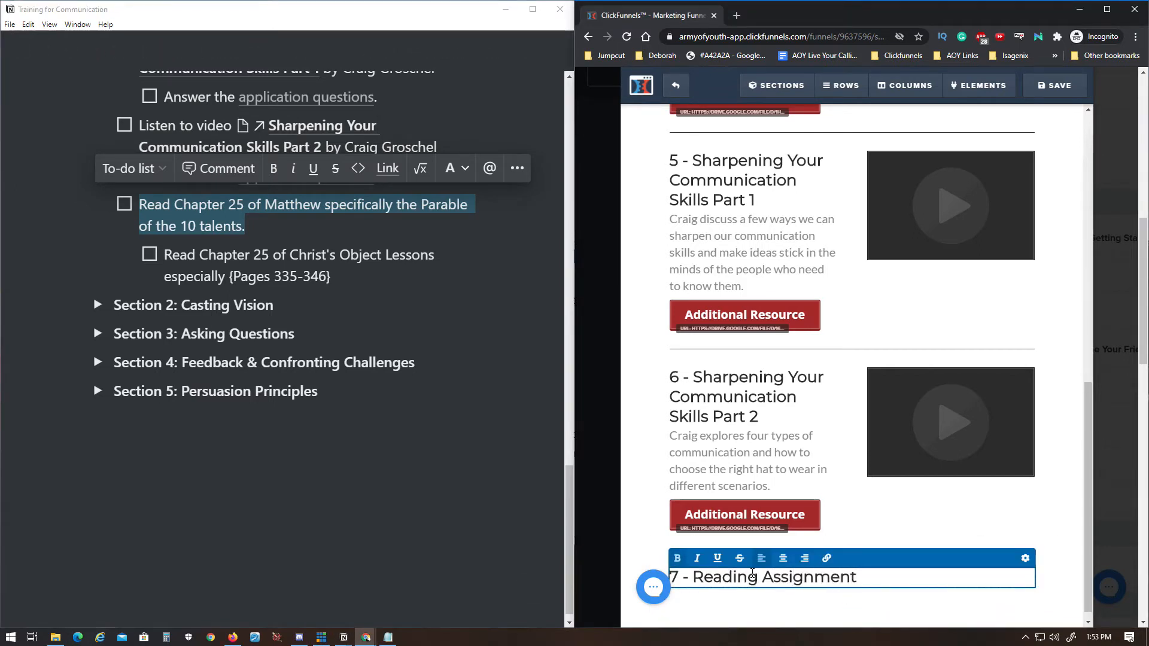
left_click(884, 526)
Step: Duplicate item 6's description and move the copy under item 7's title
scroll(802, 612, "down", 1)
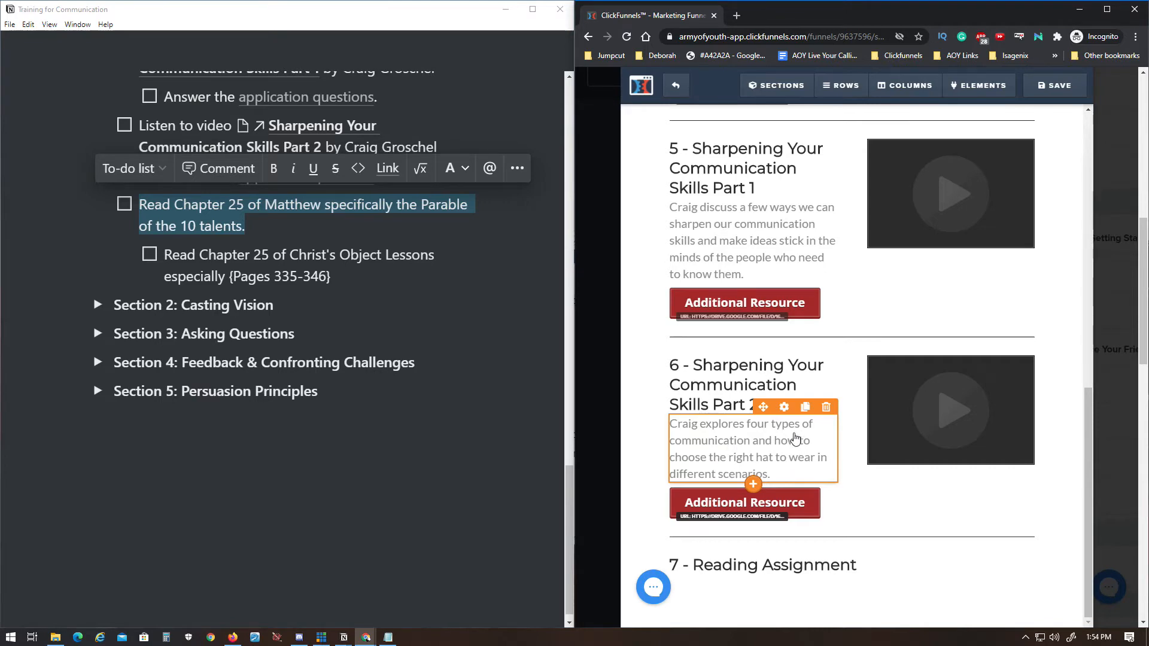
scroll(795, 438, "up", 10)
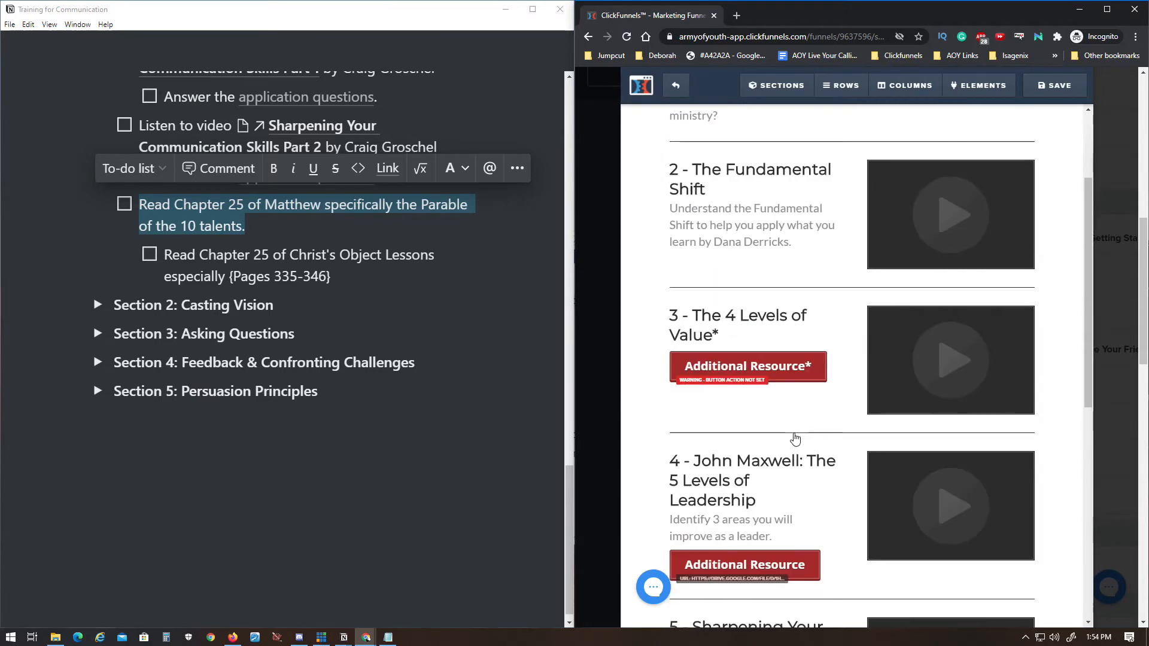
scroll(794, 439, "down", 8)
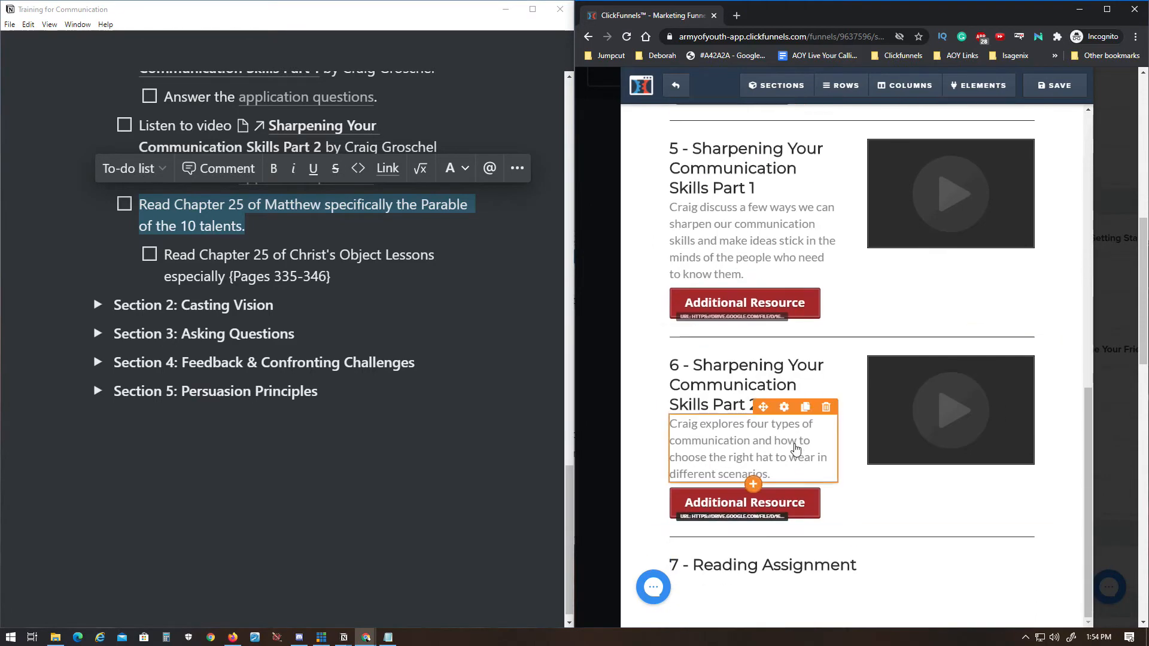
left_click(805, 407)
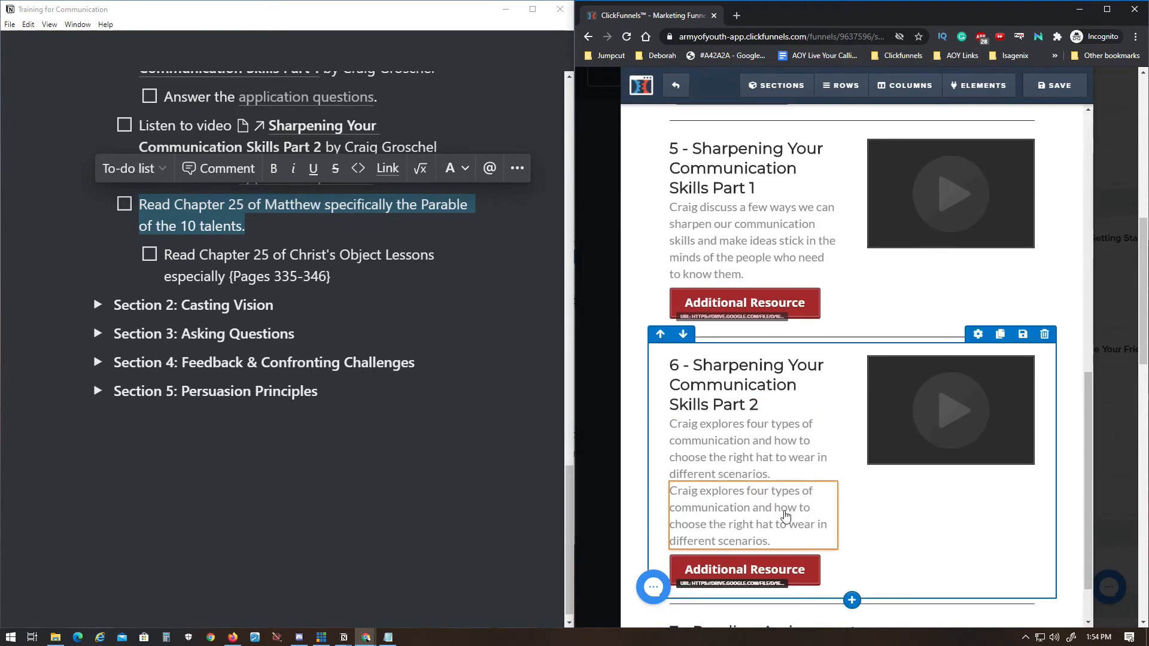
scroll(782, 442, "down", 1)
left_click_drag(724, 444, 778, 588)
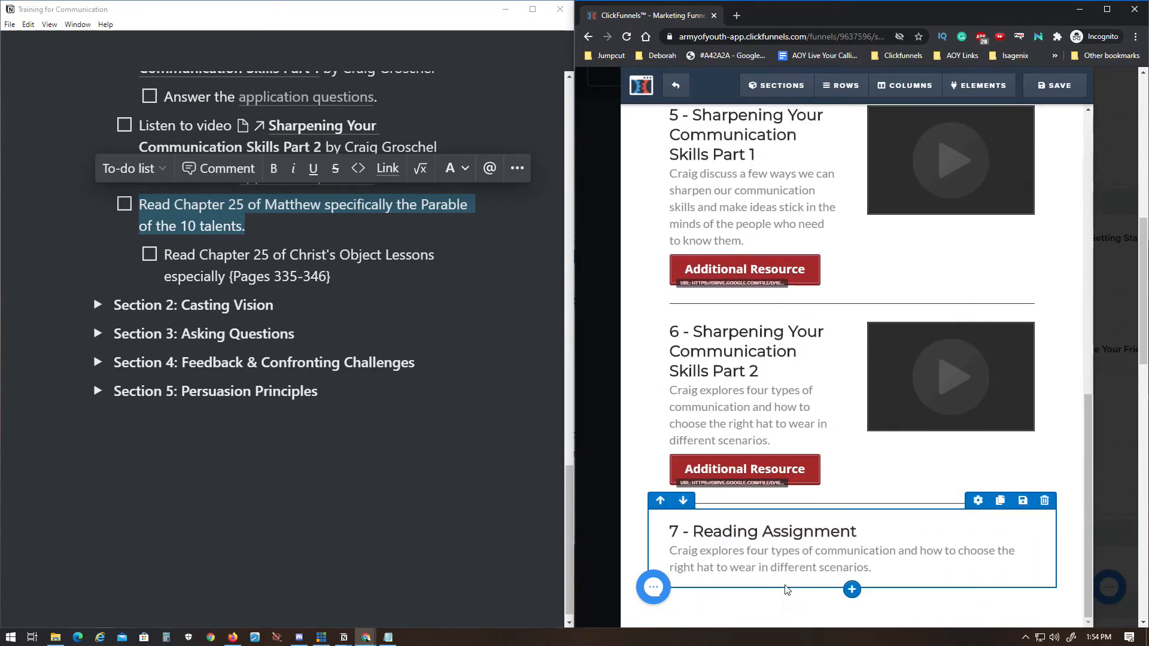
Step: Replace item 7's description with the copied Matthew Chapter 25 reading text and add a blank line after it
double_click(805, 557)
key("ctrl+v")
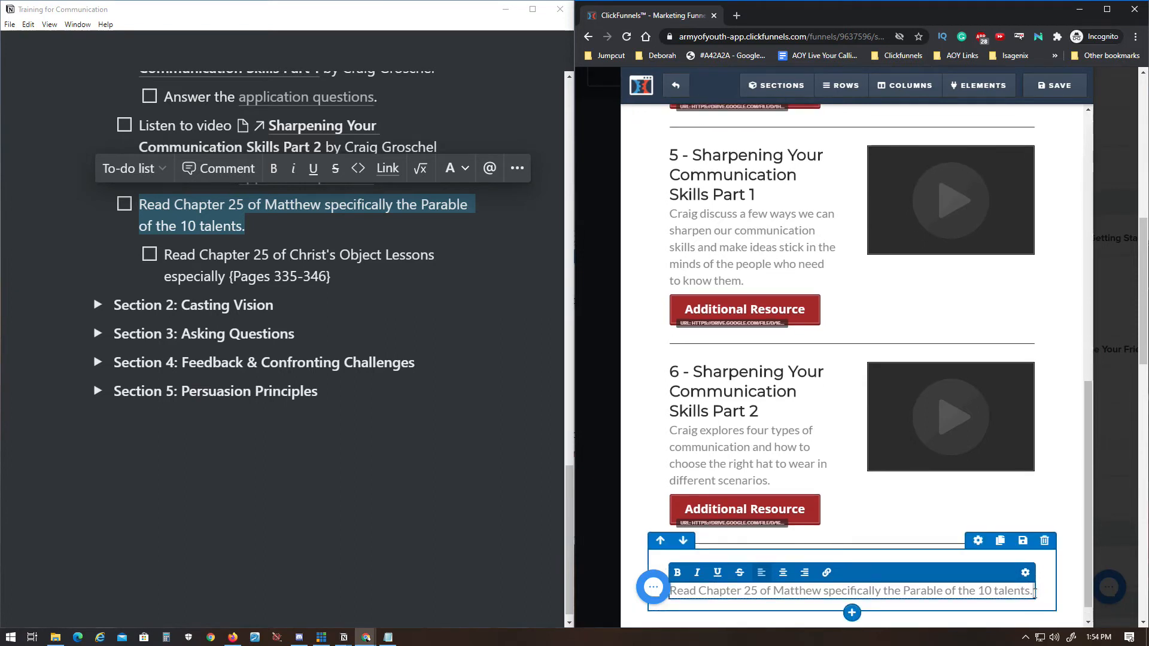
key("Return")
key("Return")
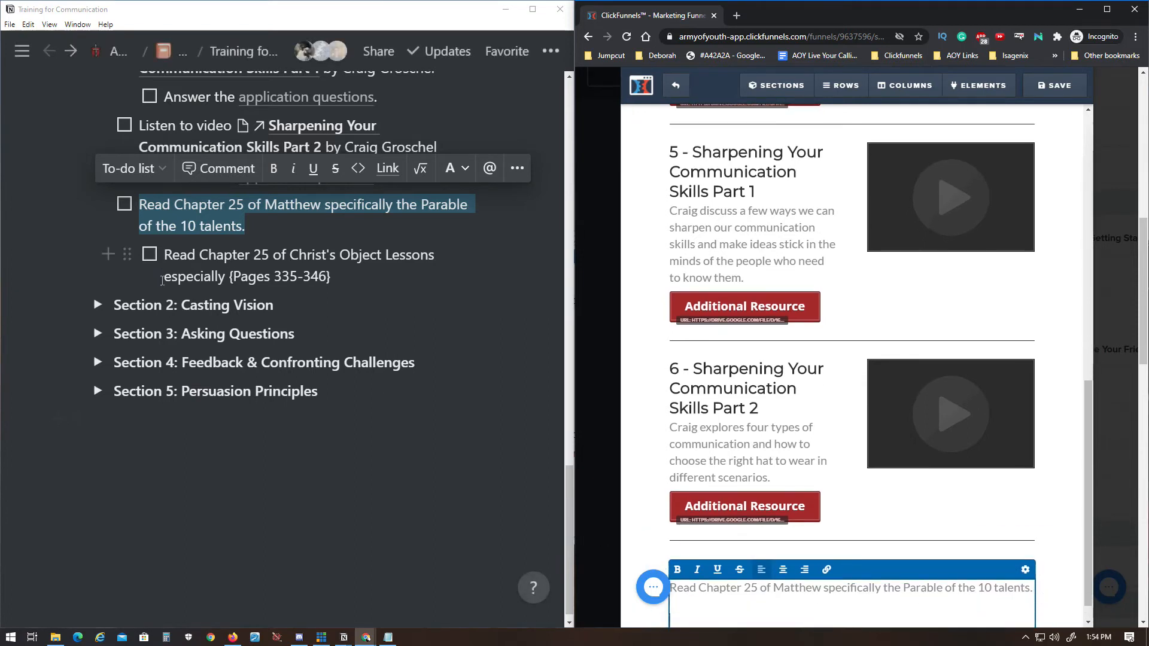
Step: Copy "Read Chapter 25 of Christ's Object Lessons especially {Pages 335-346}" from the notes into item 7's description as a second paragraph
left_click_drag(168, 256, 329, 277)
key("ctrl+c")
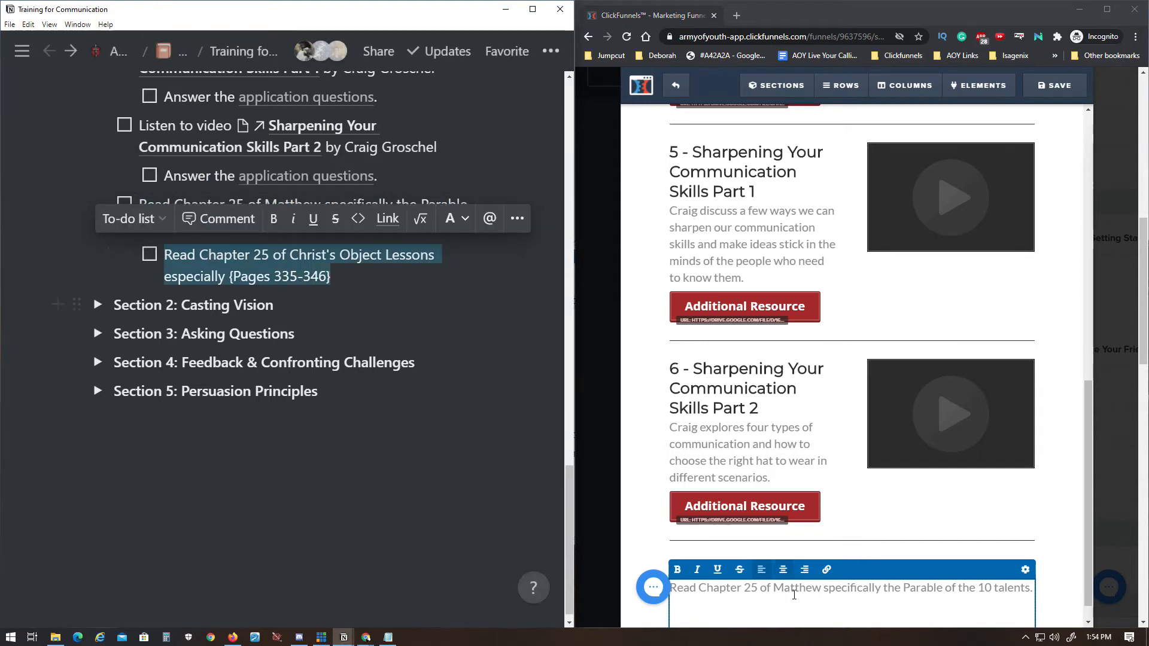
left_click(758, 617)
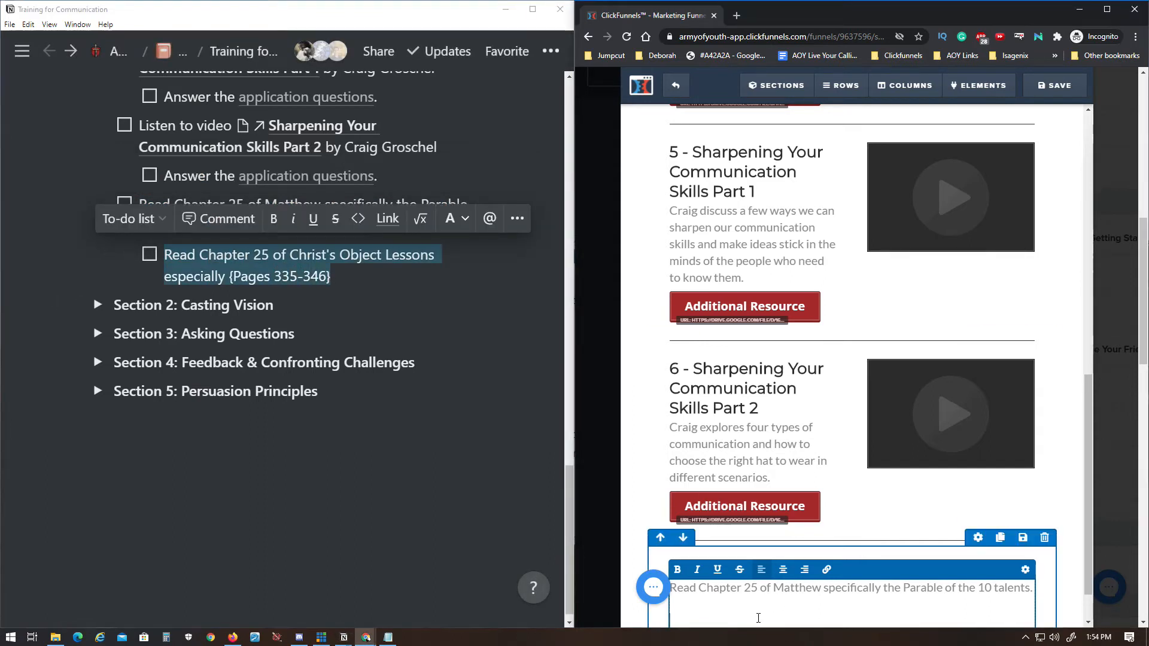
key("ctrl+v")
scroll(838, 593, "down", 1)
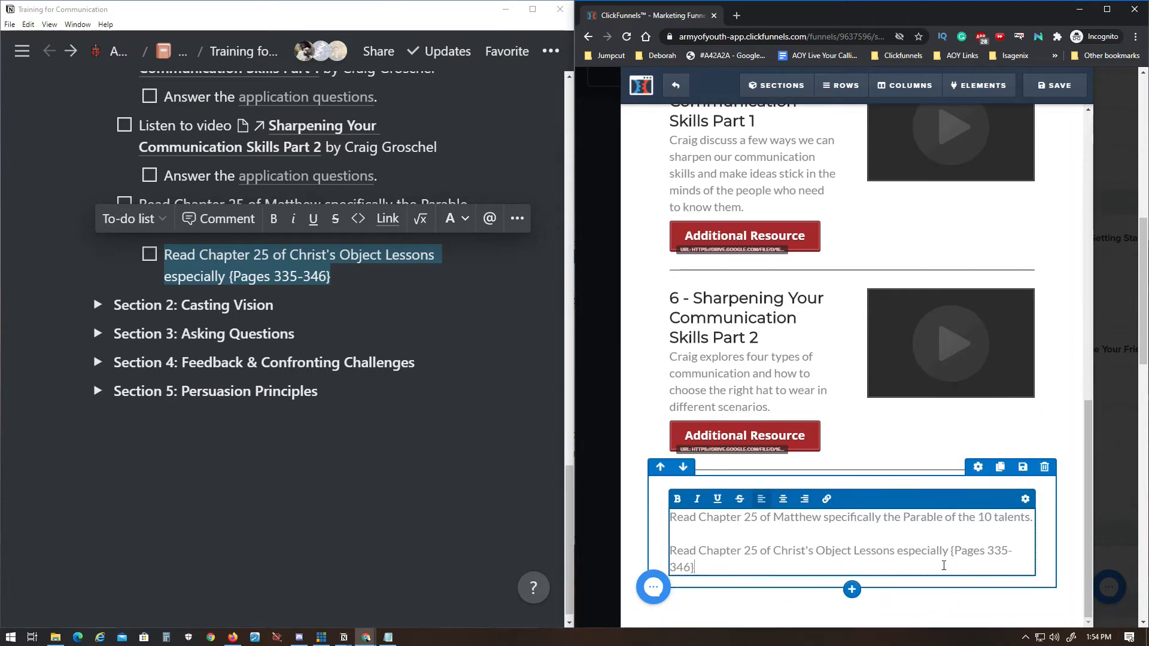
left_click(1002, 608)
Step: Review the lesson's last items against the two Chapter 25 reading to-dos in the notes
scroll(844, 617, "up", 1)
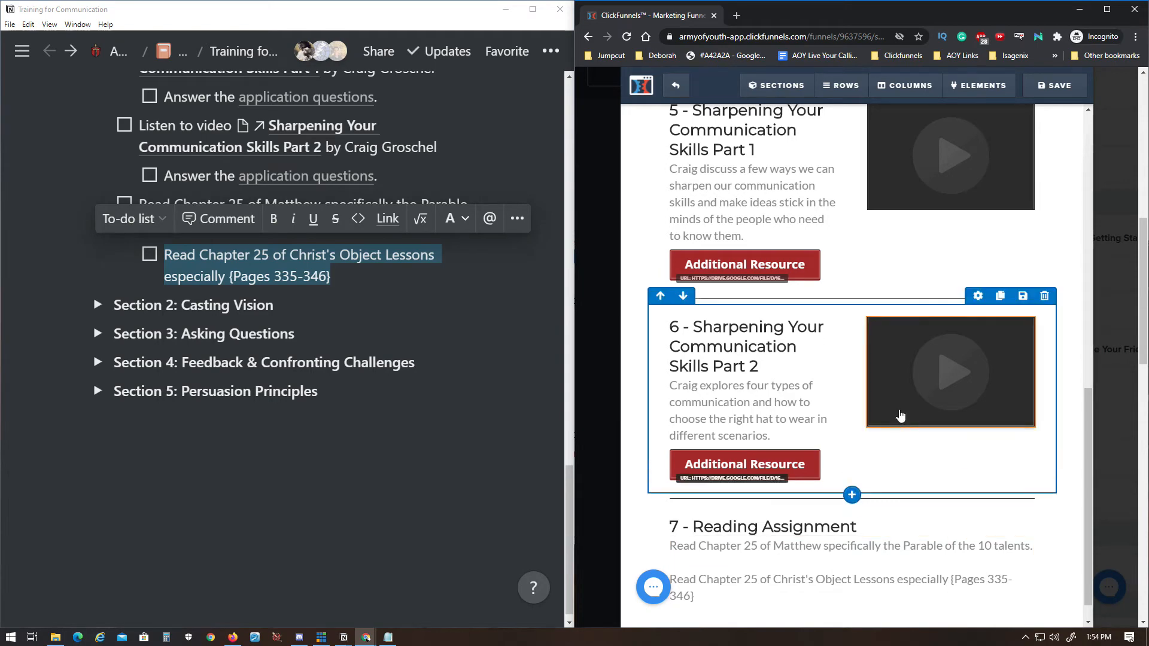
scroll(902, 425, "up", 5)
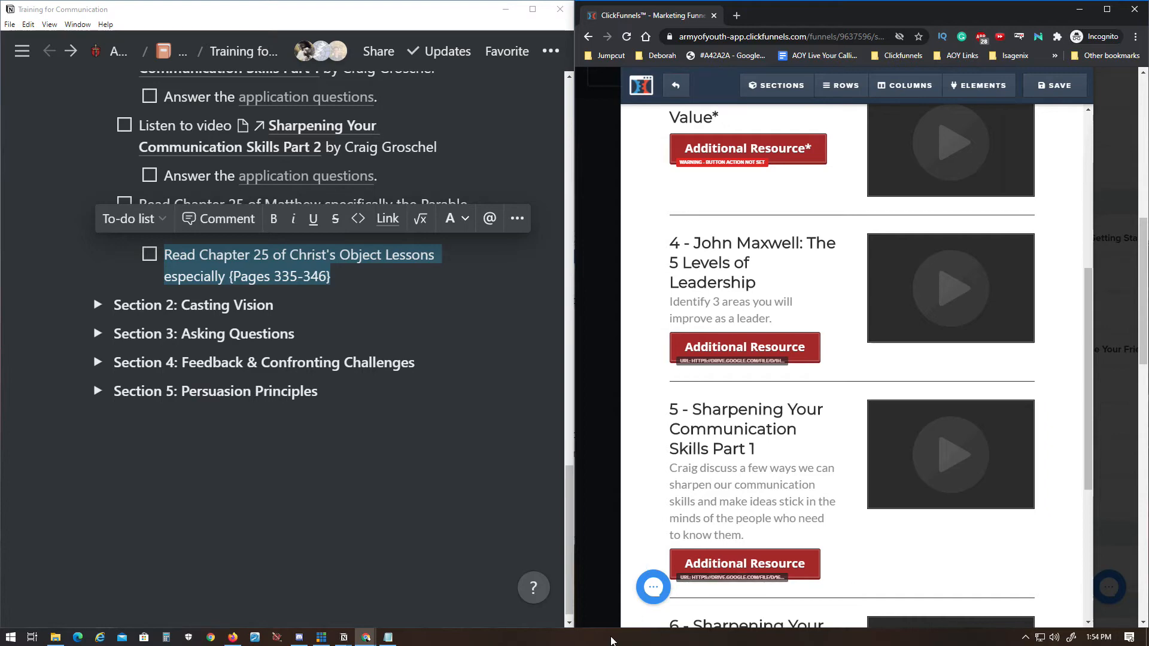
scroll(862, 323, "down", 5)
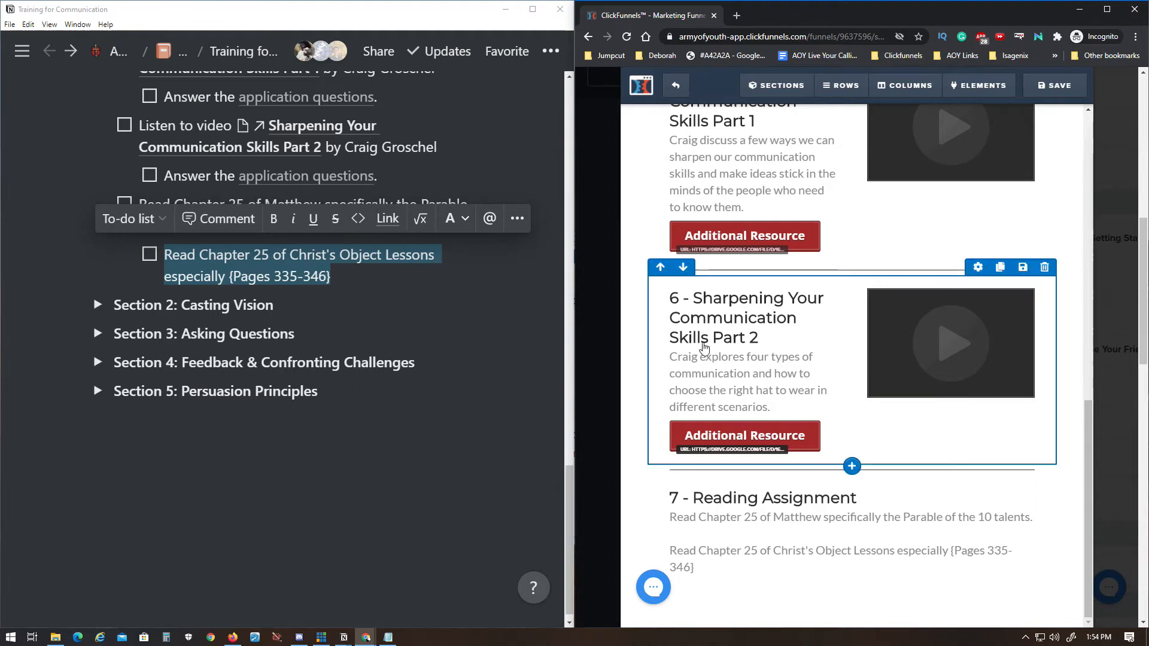
left_click(348, 277)
left_click_drag(349, 277, 178, 254)
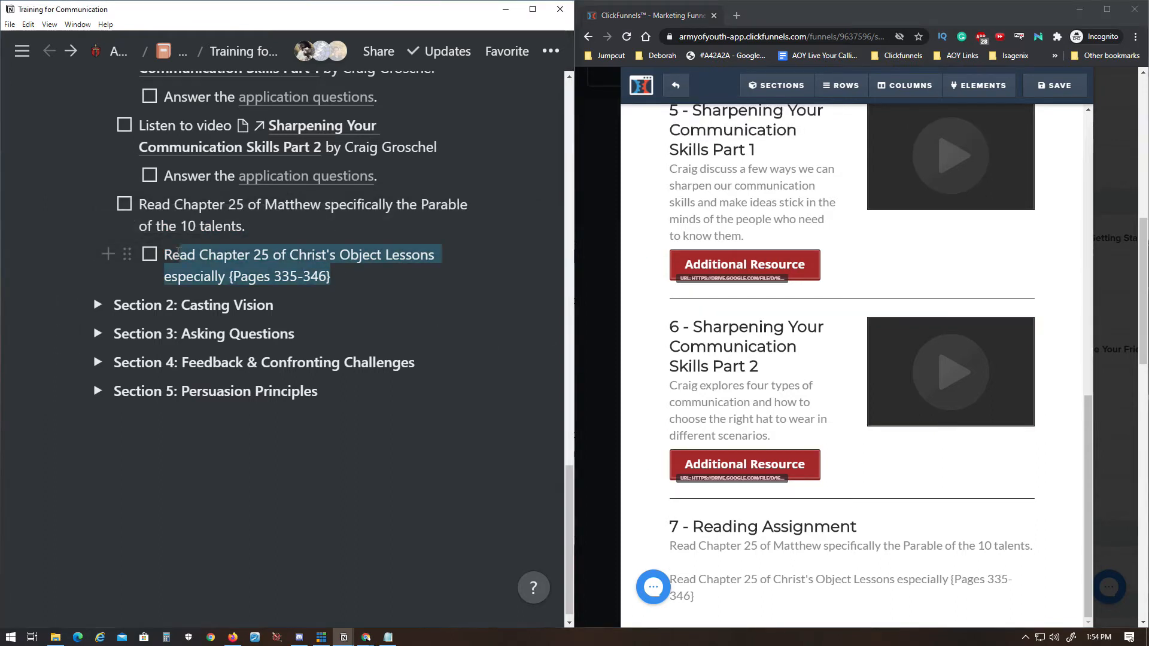
left_click(168, 255)
left_click_drag(249, 226, 142, 205)
left_click(141, 205)
left_click_drag(281, 224, 246, 227)
left_click(247, 227)
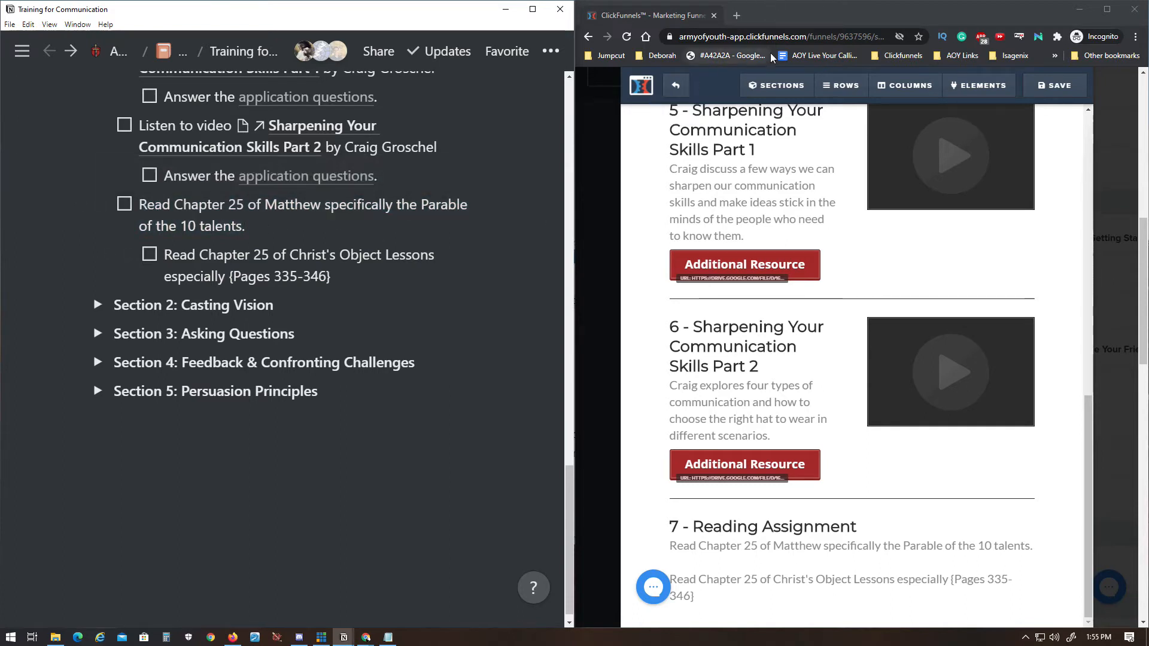
left_click(736, 18)
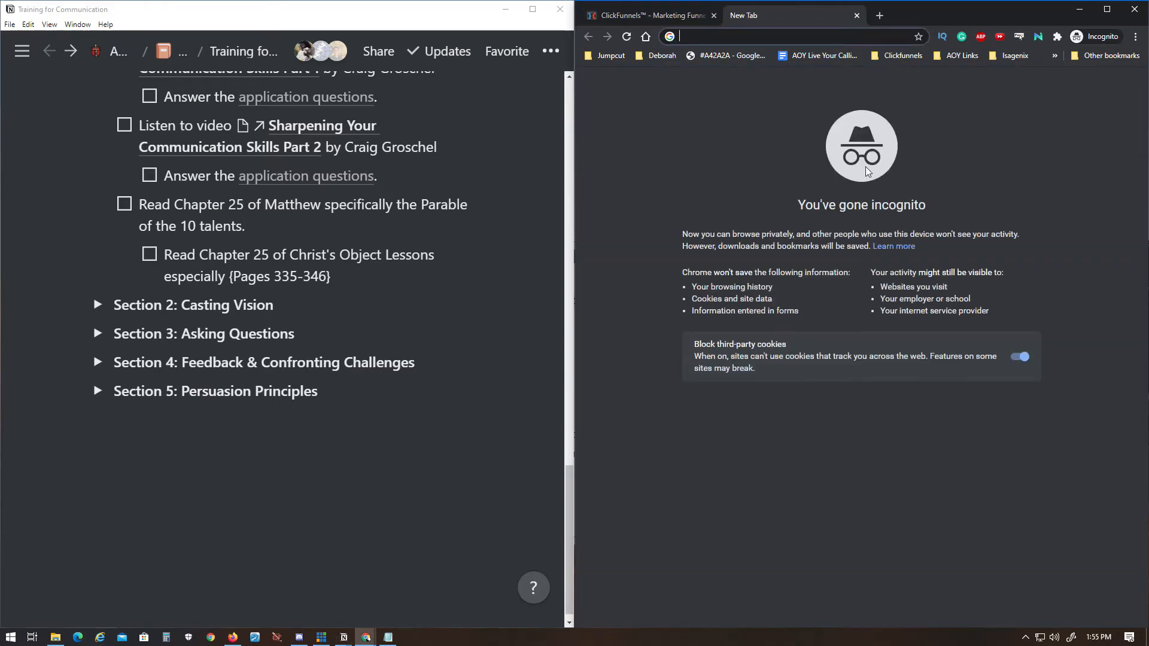
left_click(858, 15)
scroll(820, 375, "down", 1)
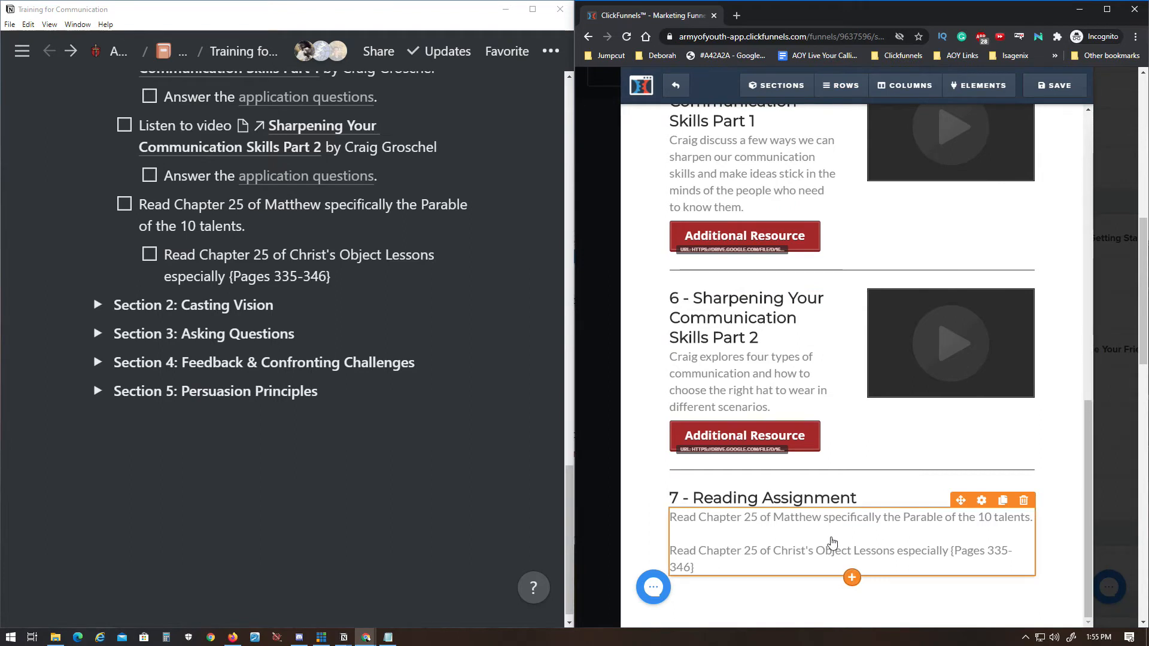
Step: Add an asterisk to the end of item 7's title so it reads "7 - Reading Assignment*"
left_click(687, 522)
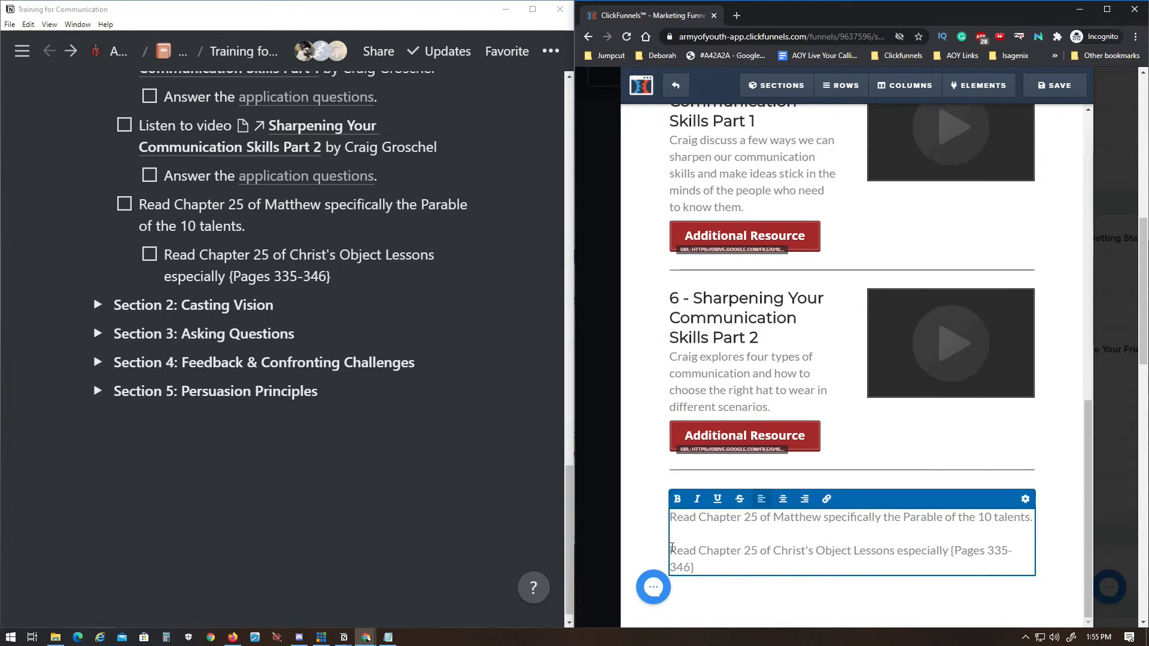
left_click_drag(673, 547, 724, 581)
scroll(748, 533, "up", 1)
left_click(950, 555)
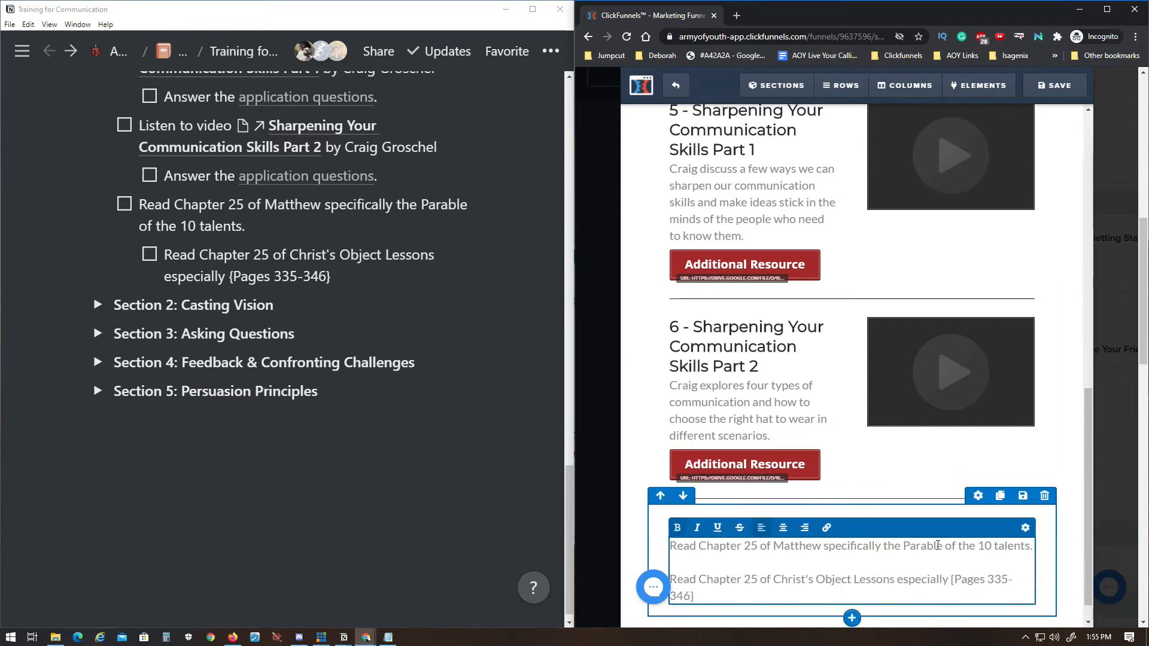
left_click(852, 473)
left_click(885, 533)
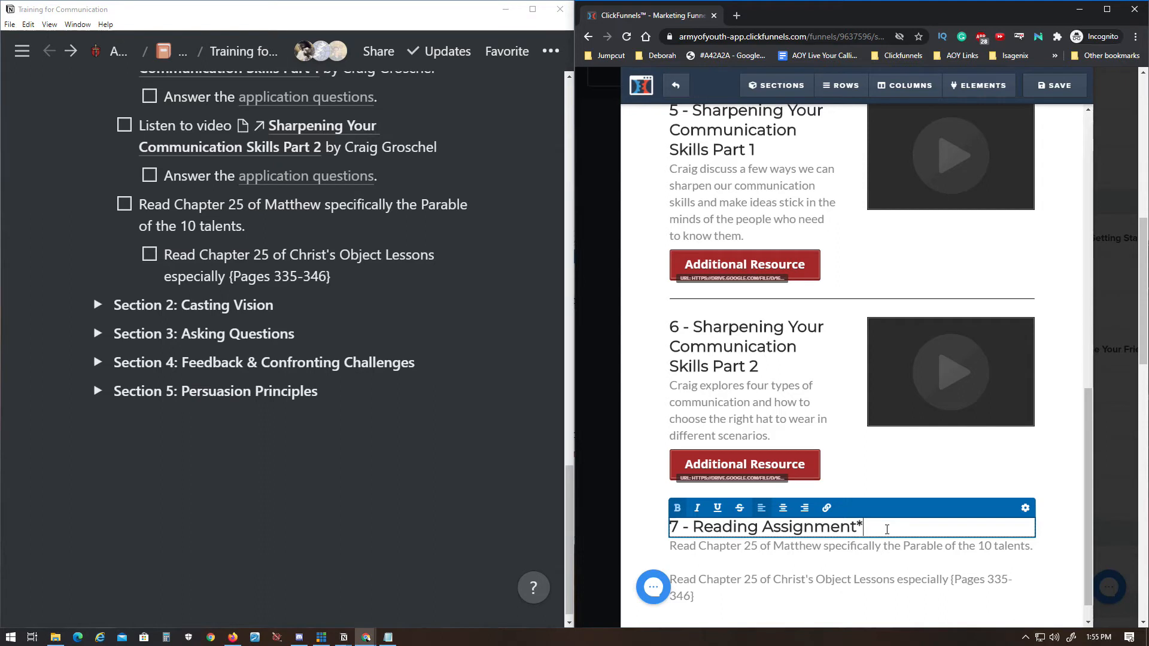
left_click(1070, 588)
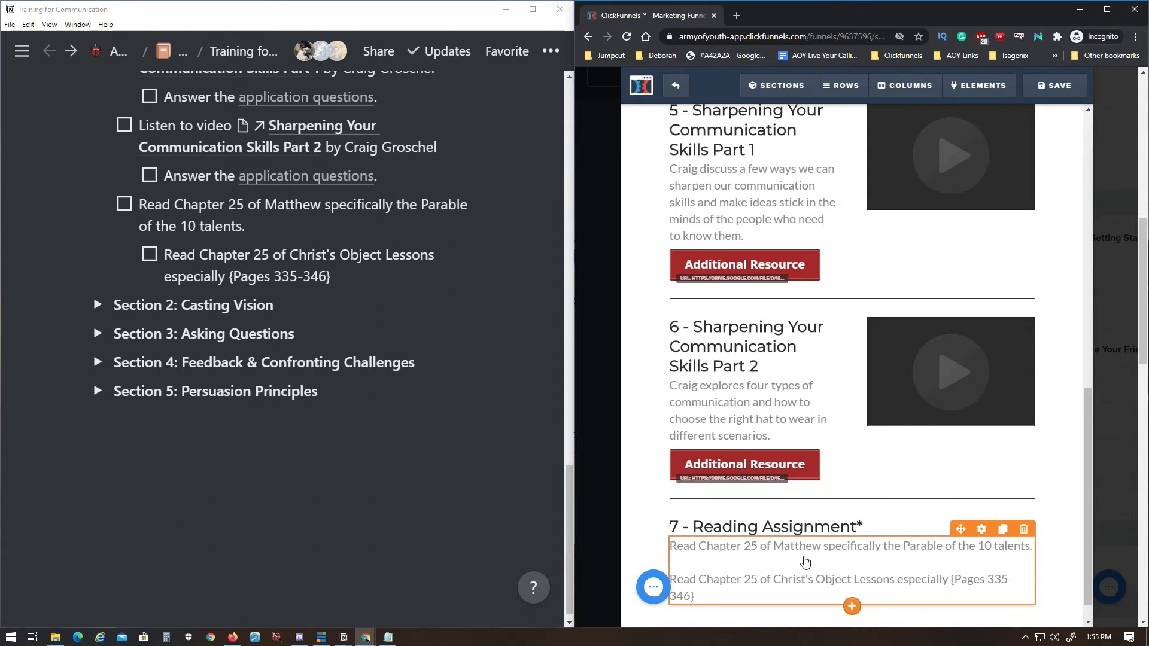
Step: Compare the lesson's items 1 to 7 with the Section 1 introduction to-dos in the training notes
scroll(805, 561, "up", 12)
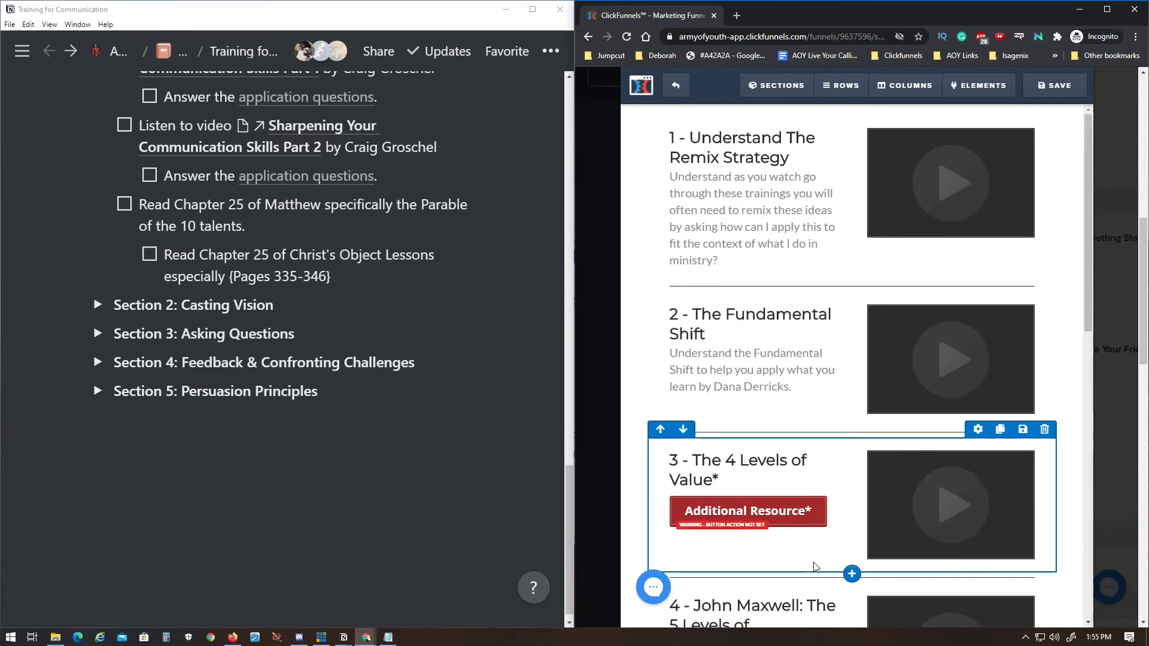
scroll(397, 434, "up", 10)
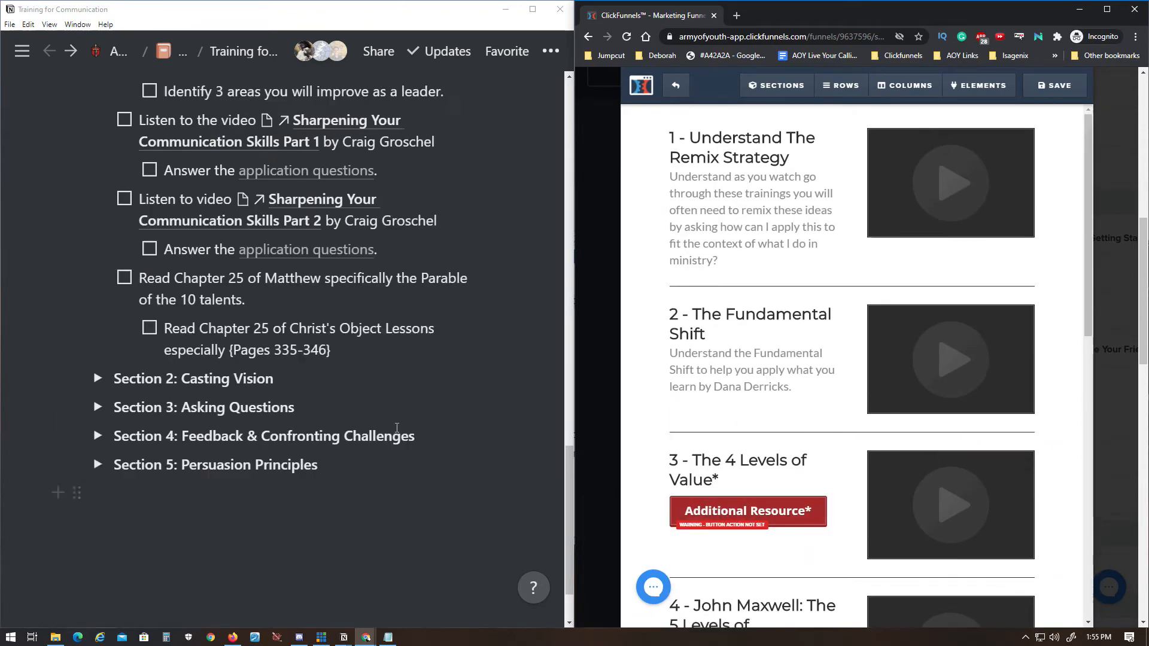
scroll(396, 434, "down", 2)
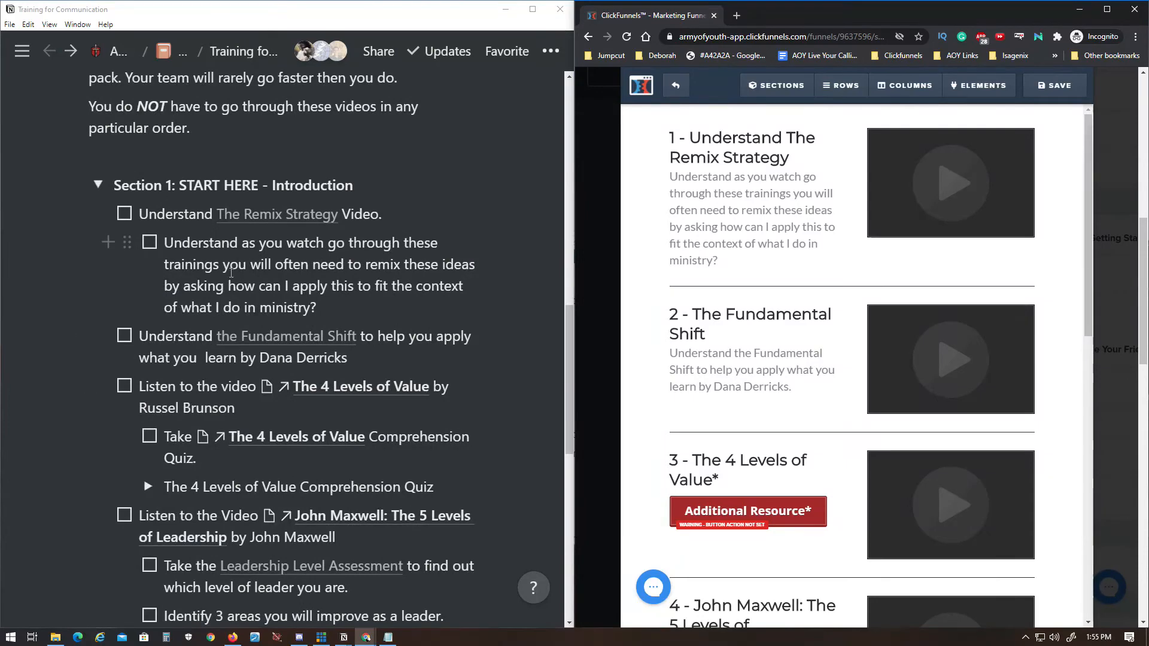
scroll(778, 383, "down", 6)
scroll(778, 383, "up", 5)
scroll(782, 387, "down", 4)
scroll(782, 387, "up", 5)
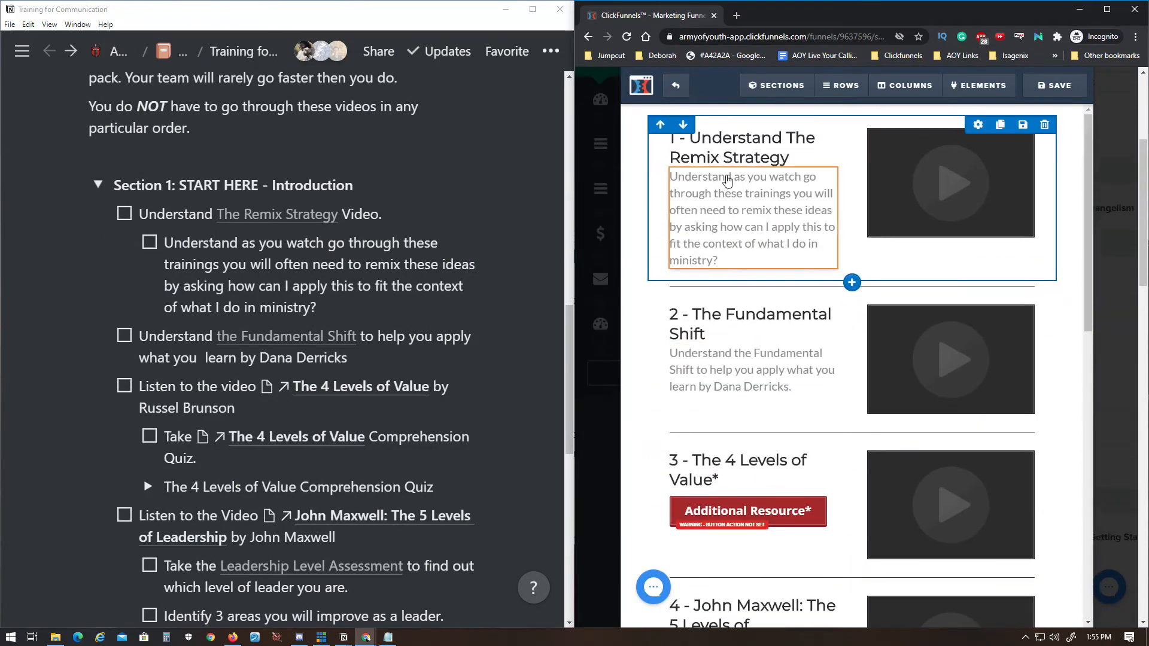
scroll(738, 577, "down", 8)
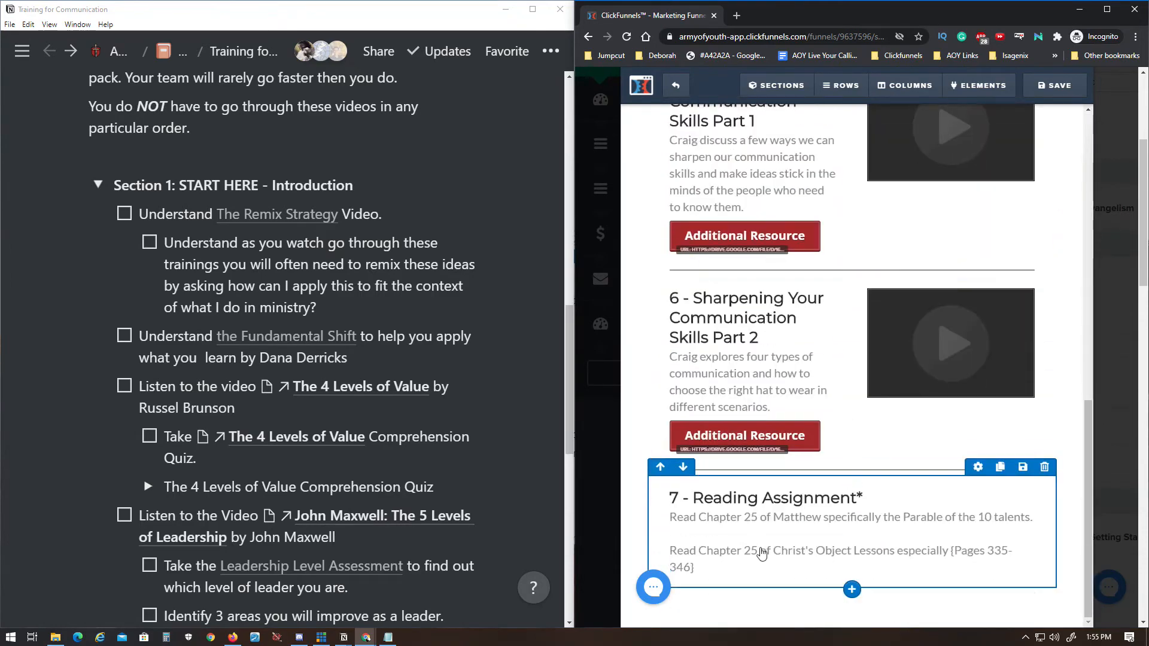
scroll(941, 491, "up", 7)
scroll(941, 491, "up", 1)
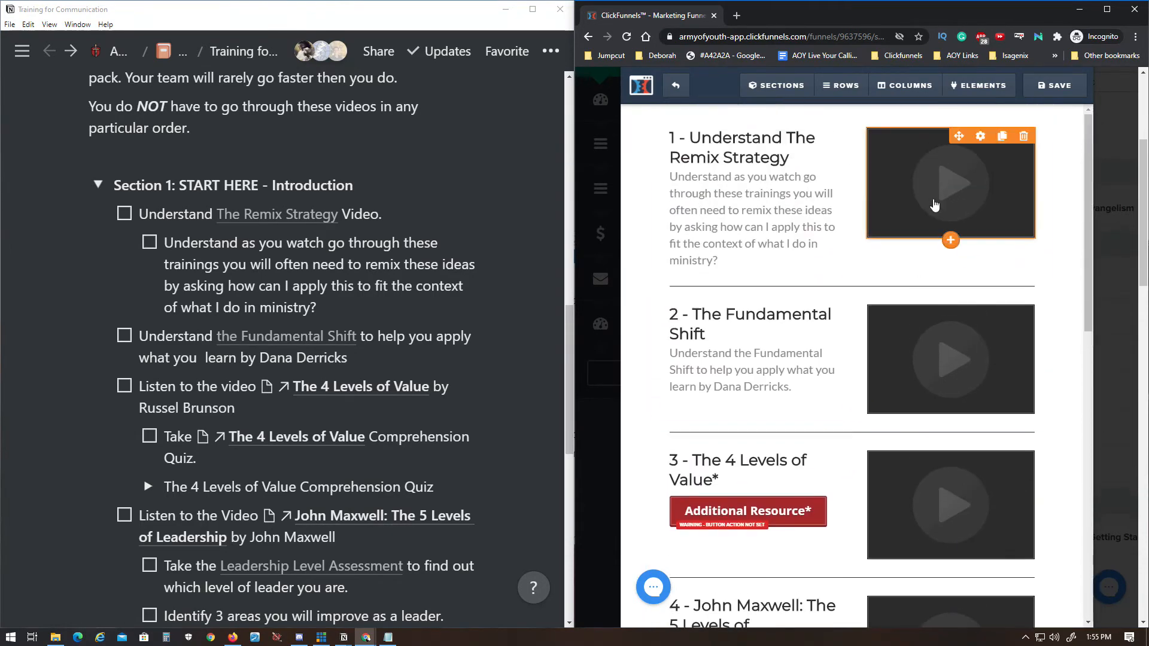
scroll(950, 499, "down", 6)
scroll(950, 499, "up", 6)
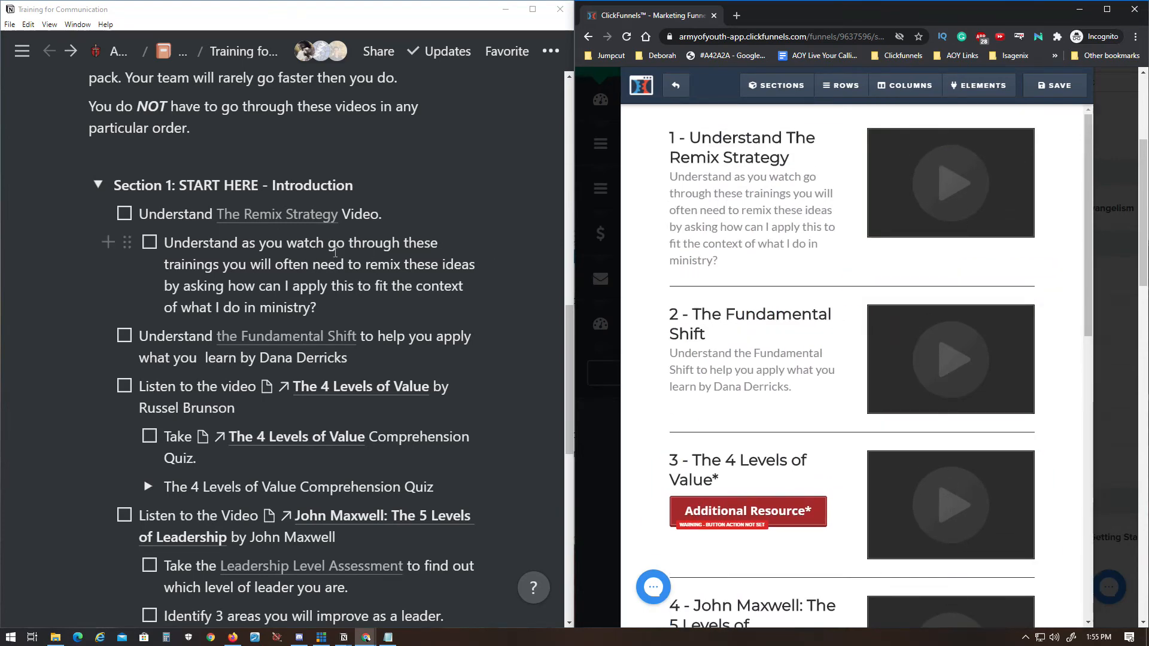
scroll(335, 252, "down", 4)
scroll(359, 236, "up", 4)
scroll(386, 228, "down", 2)
scroll(386, 228, "up", 3)
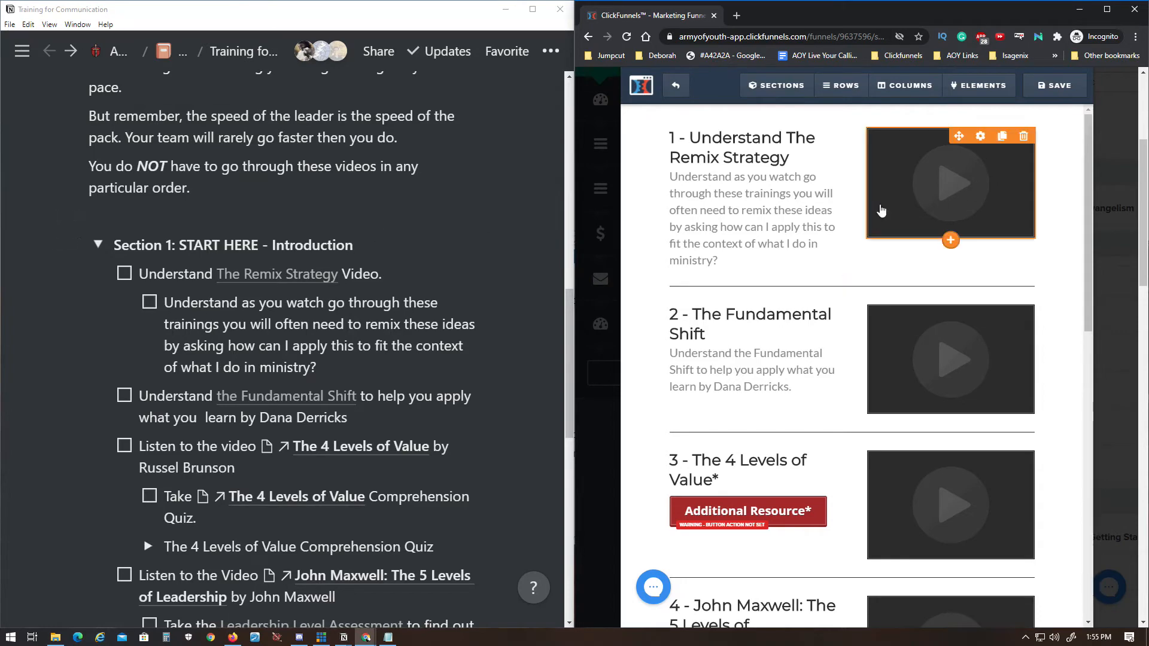
left_click(277, 274)
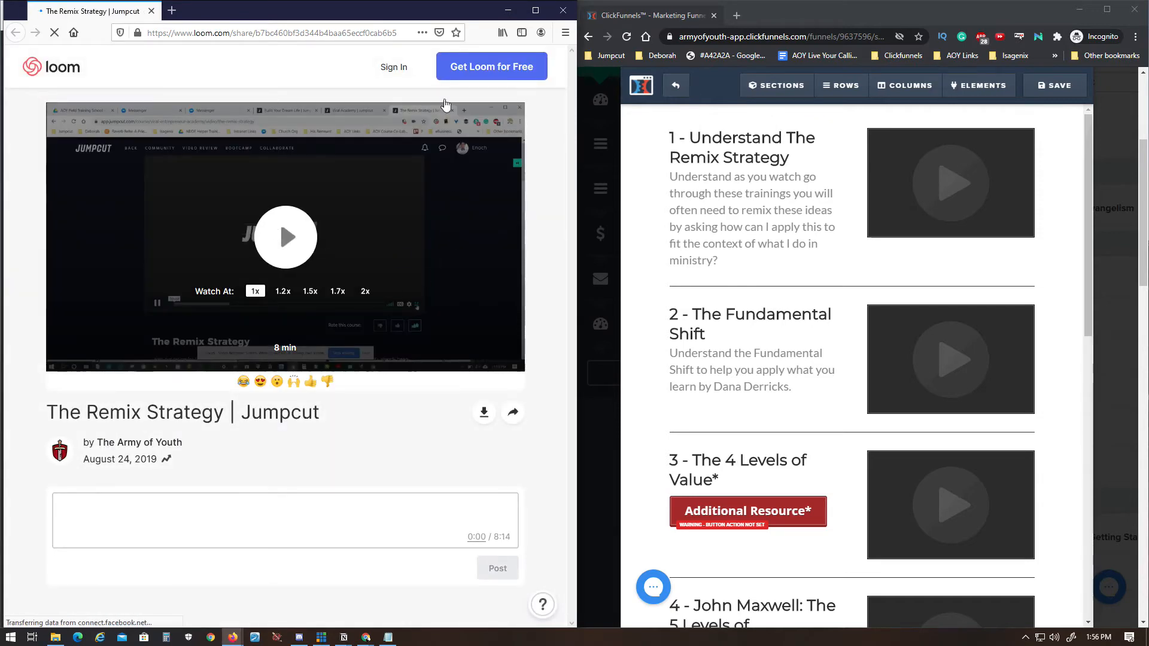
left_click(508, 10)
right_click(300, 281)
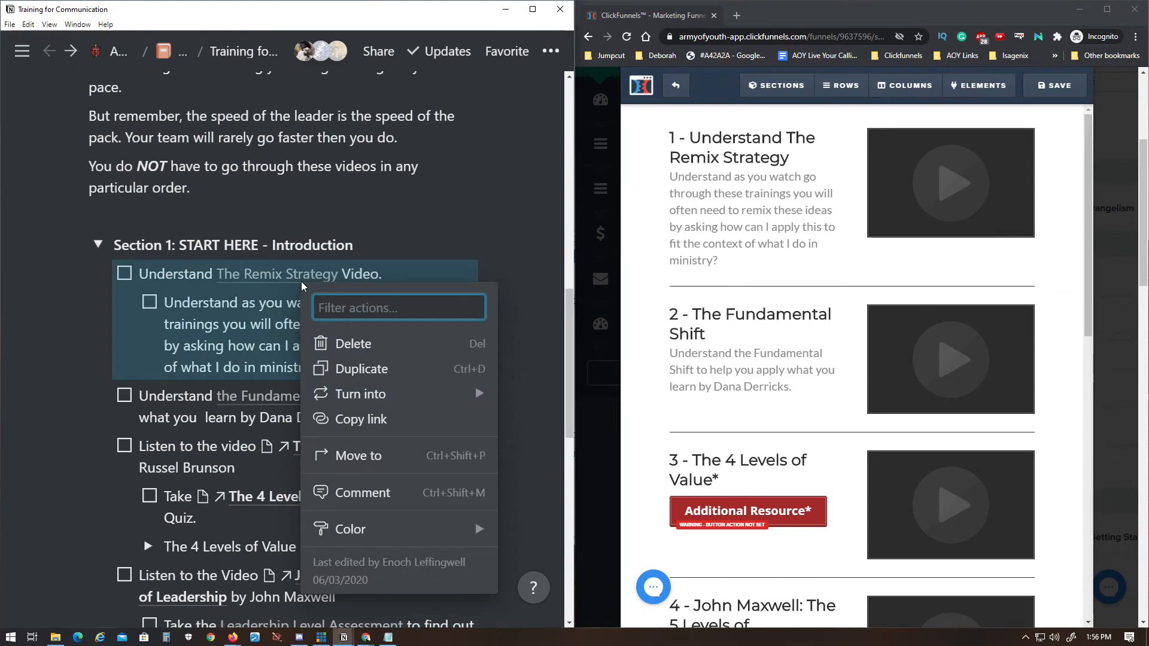
key("Escape")
mouse_move(344, 638)
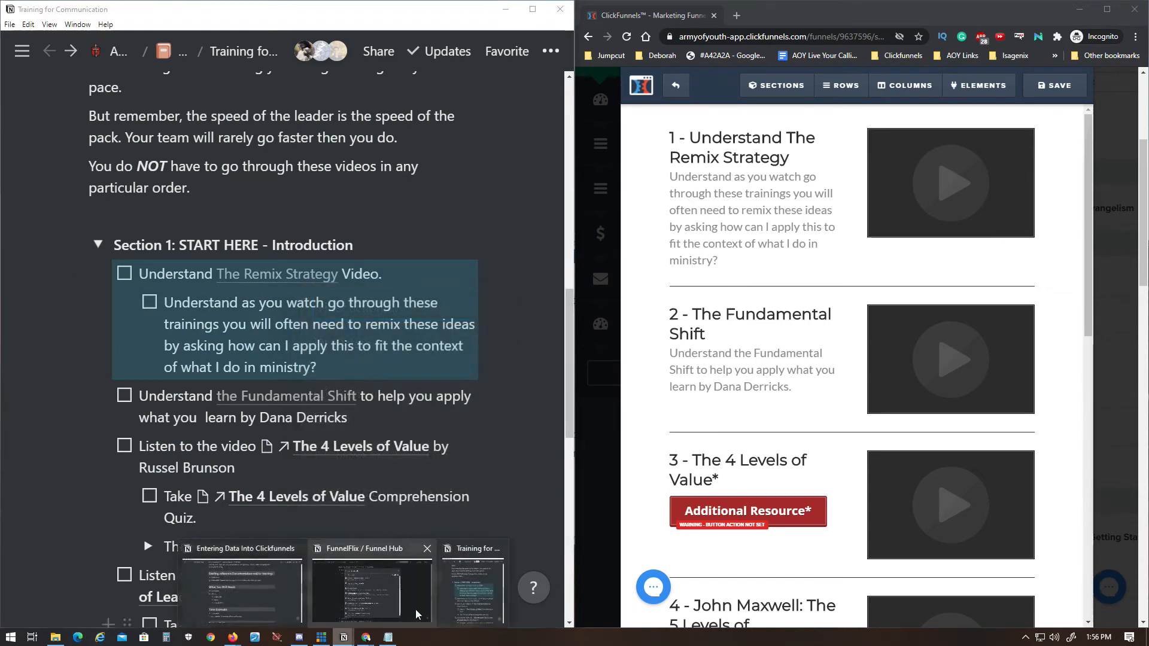
mouse_move(465, 595)
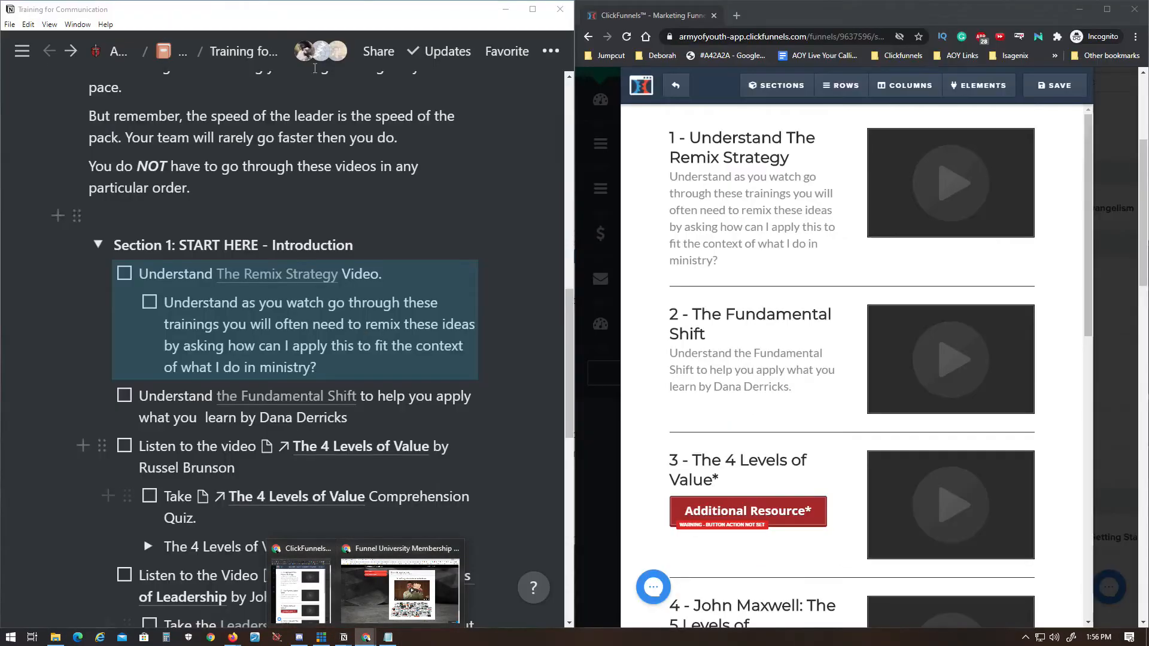
Step: Try to get the Remix Strategy video's address by copying the to-do's link from the notes and checking it in a new browser tab
right_click(319, 279)
left_click(357, 410)
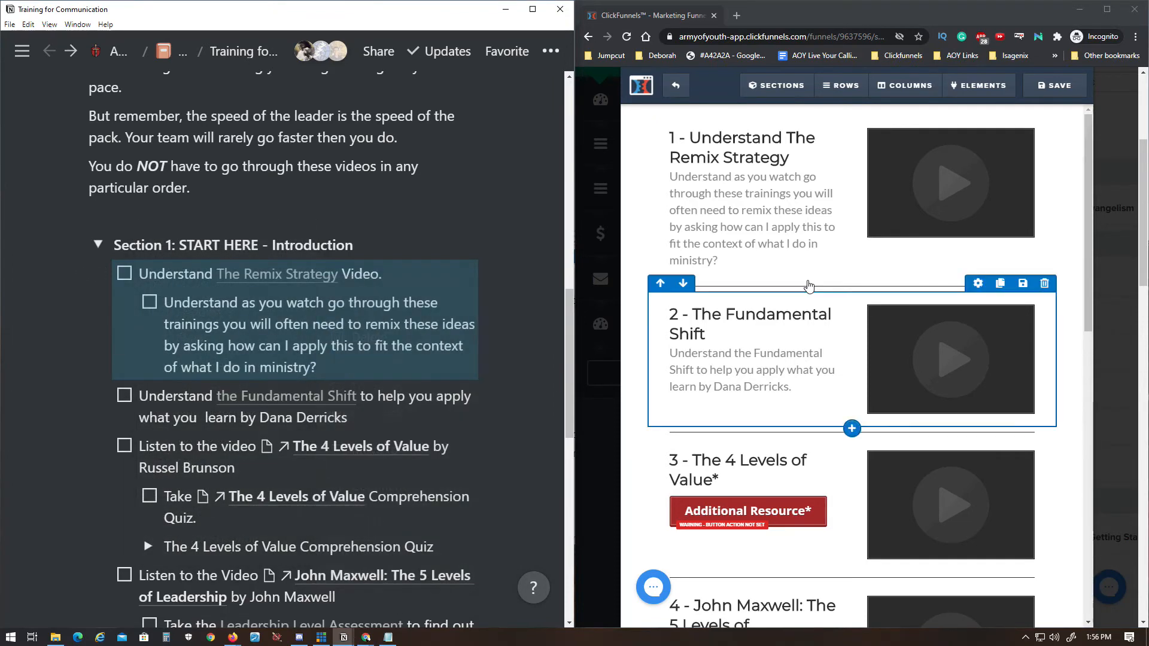
left_click(736, 16)
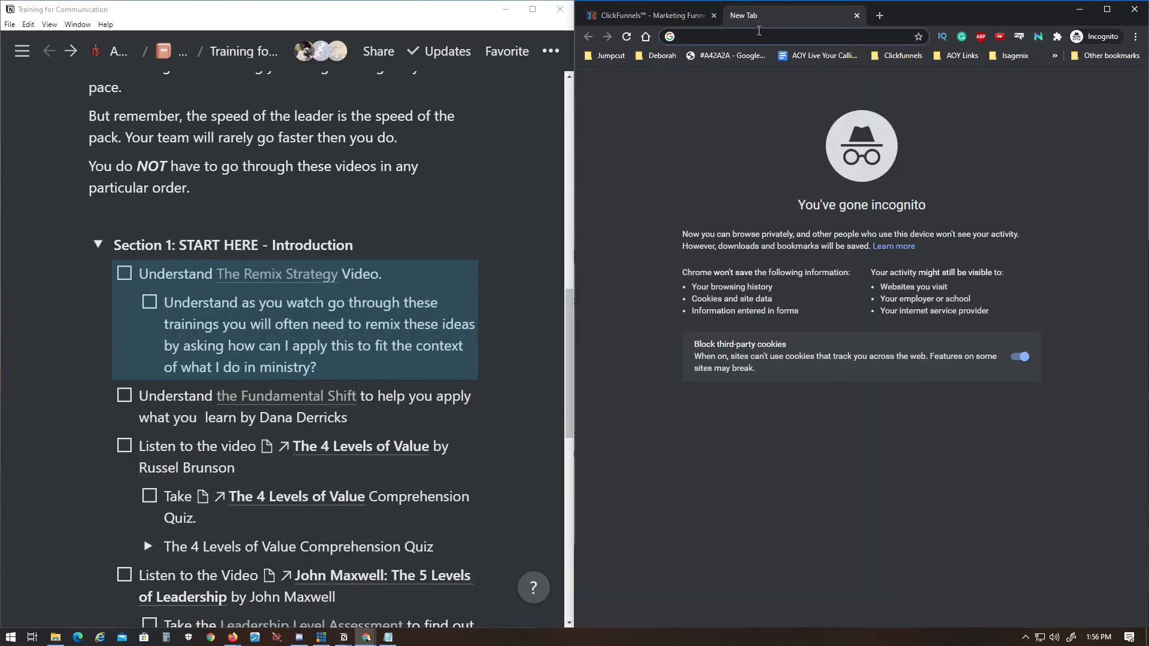
key("ctrl+v")
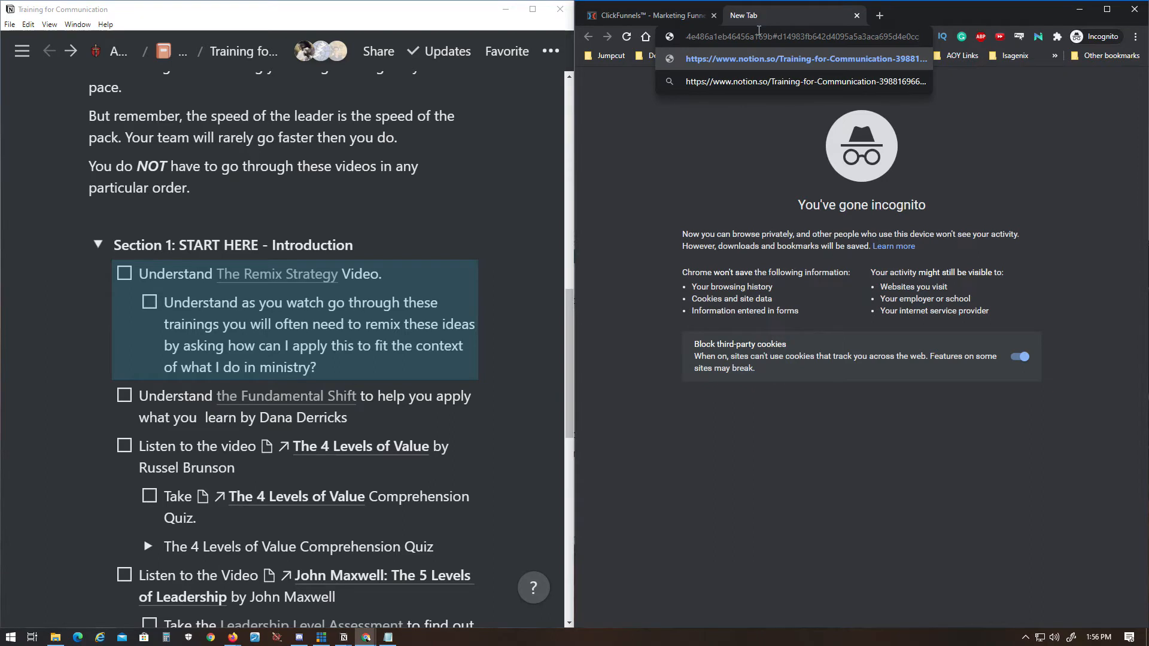
key("ctrl+a")
key("BackSpace")
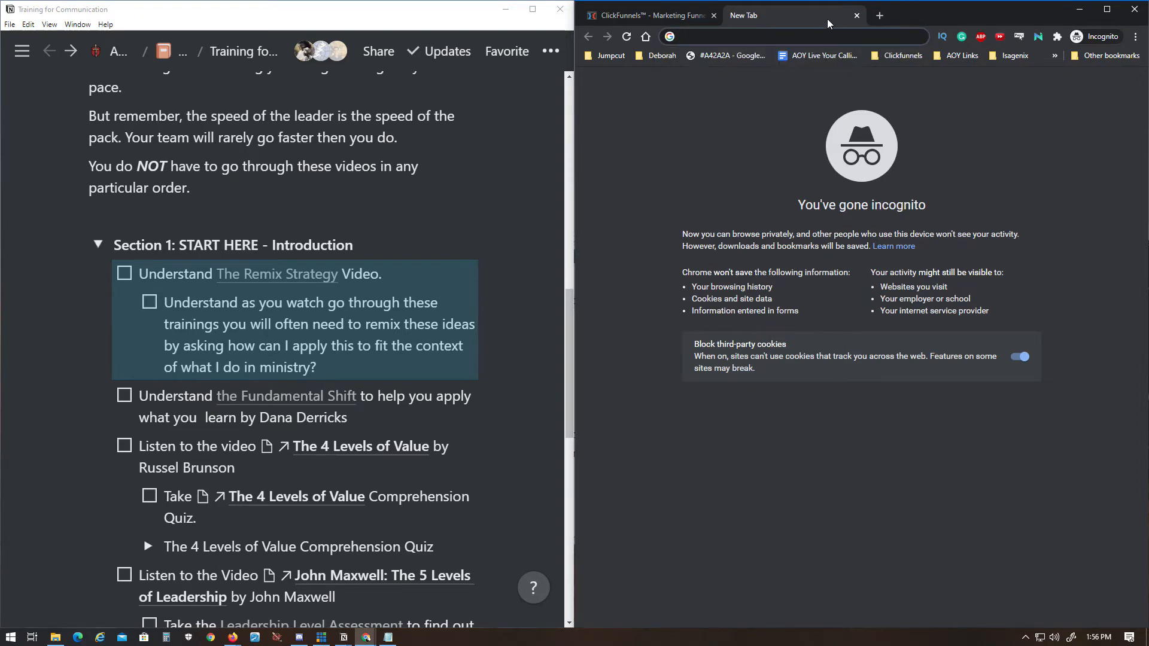
left_click(857, 18)
left_click(469, 304)
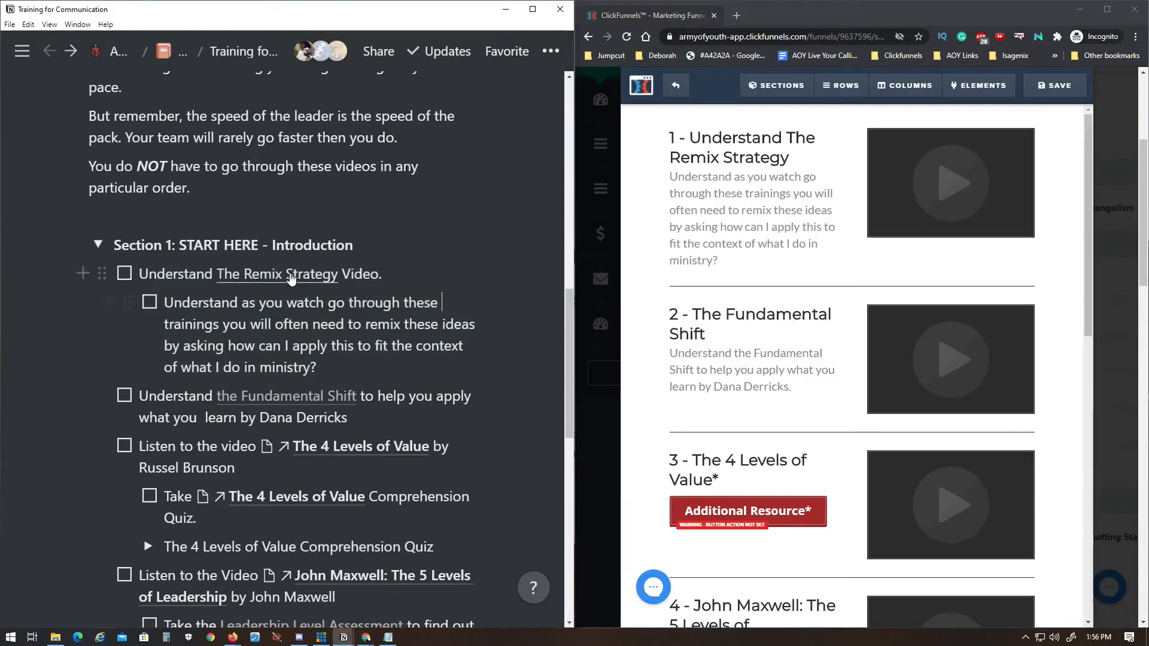
Step: Open the Remix Strategy video from the notes and copy its Loom share link, closing the duplicate page
left_click(290, 276)
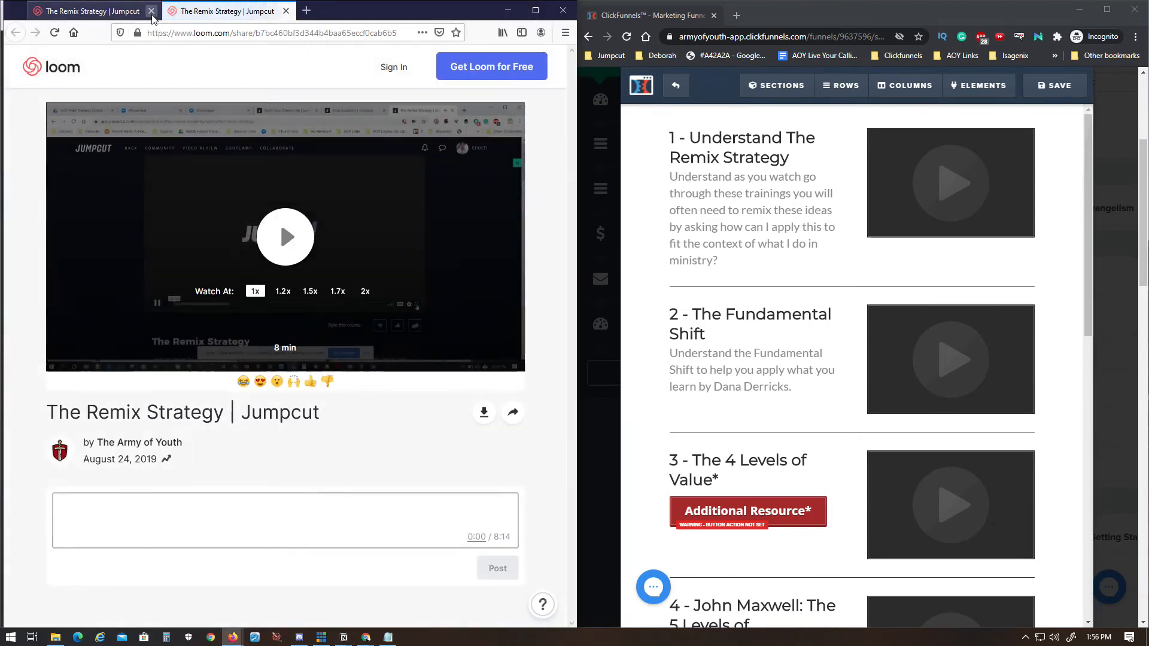
left_click(151, 11)
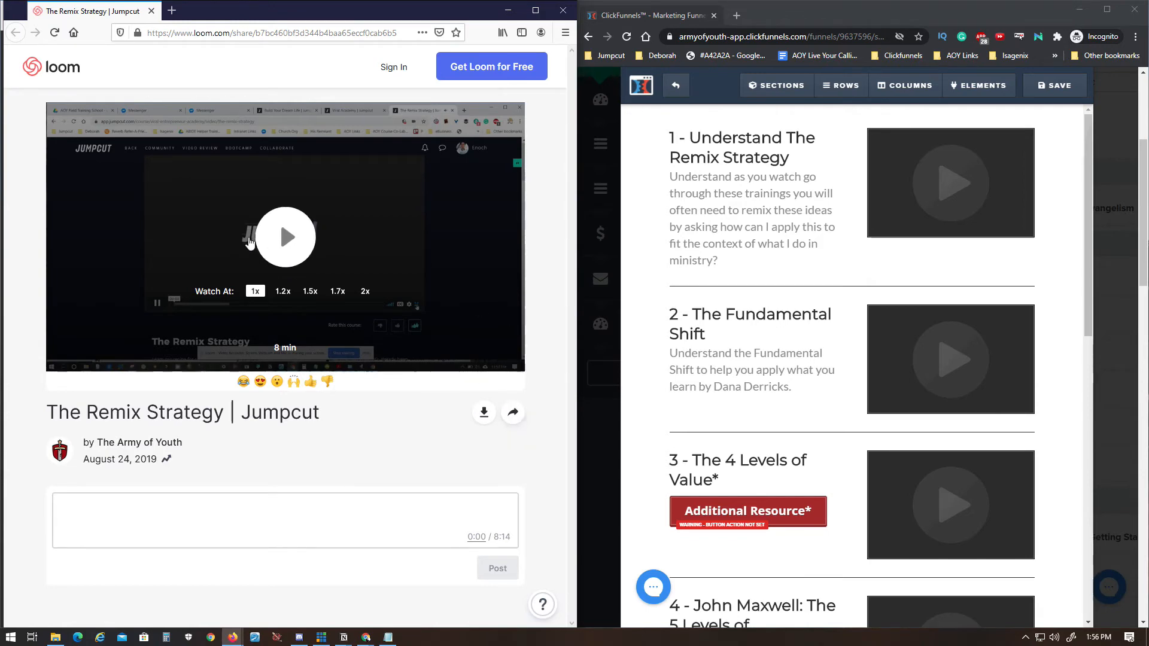
left_click(513, 412)
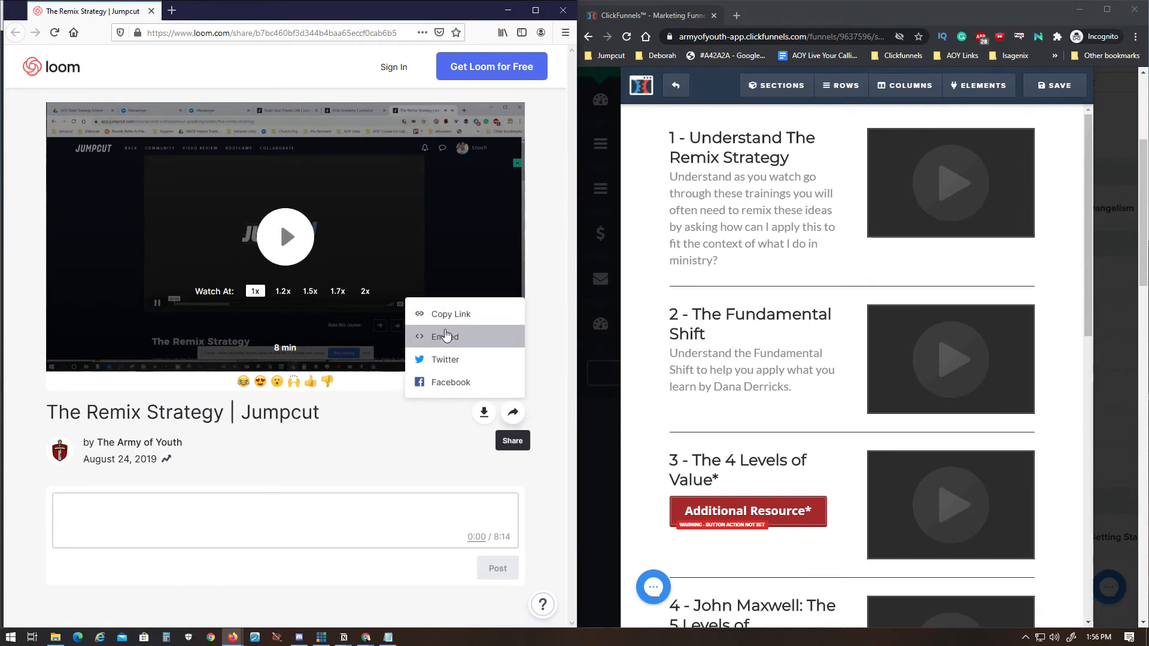
left_click(450, 315)
key("alt+Tab")
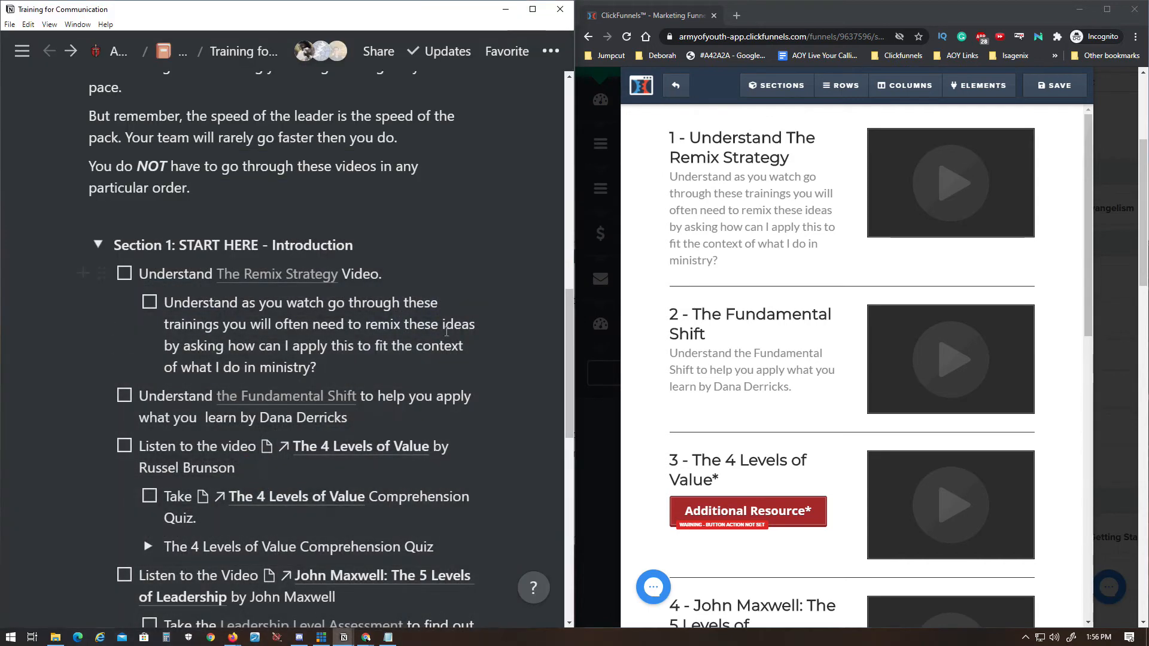
Step: Replace item 1's custom video embed code with the copied Loom link and save the lesson page
left_click(908, 226)
left_click(1004, 216)
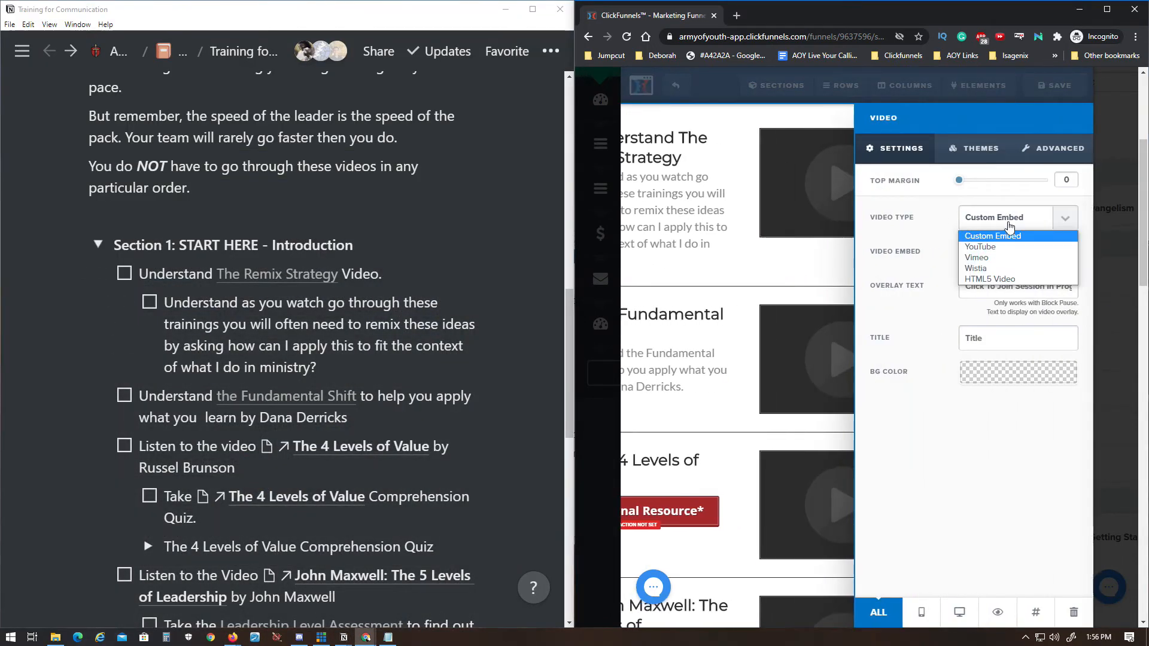
left_click(932, 232)
triple_click(1027, 249)
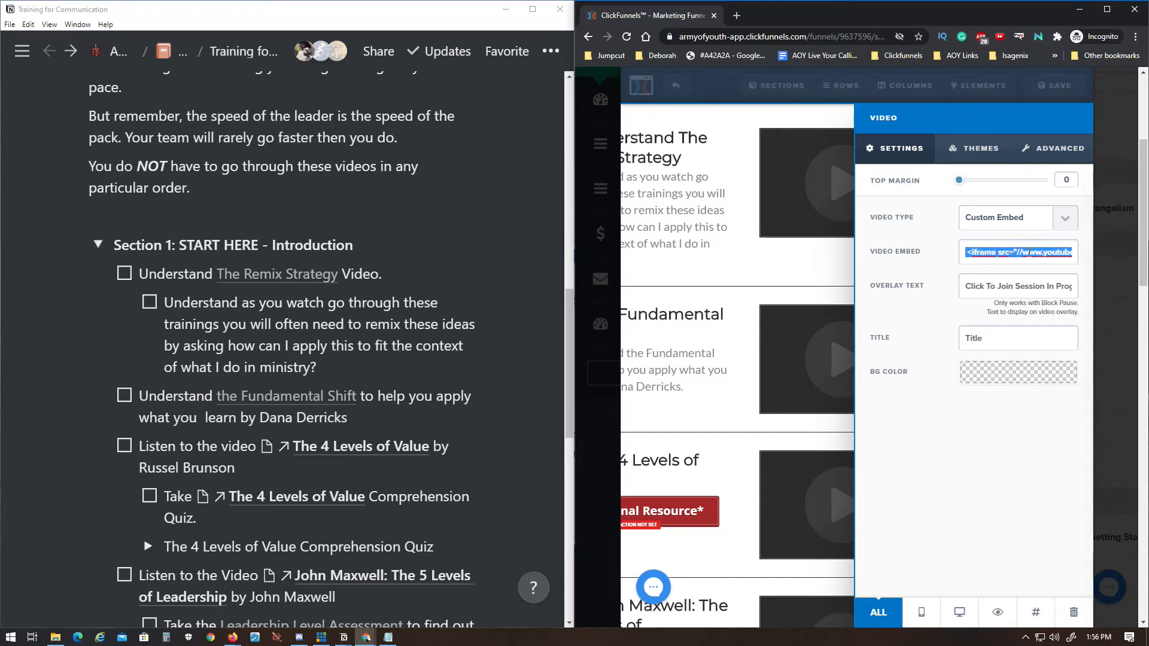
key("BackSpace")
key("ctrl+v")
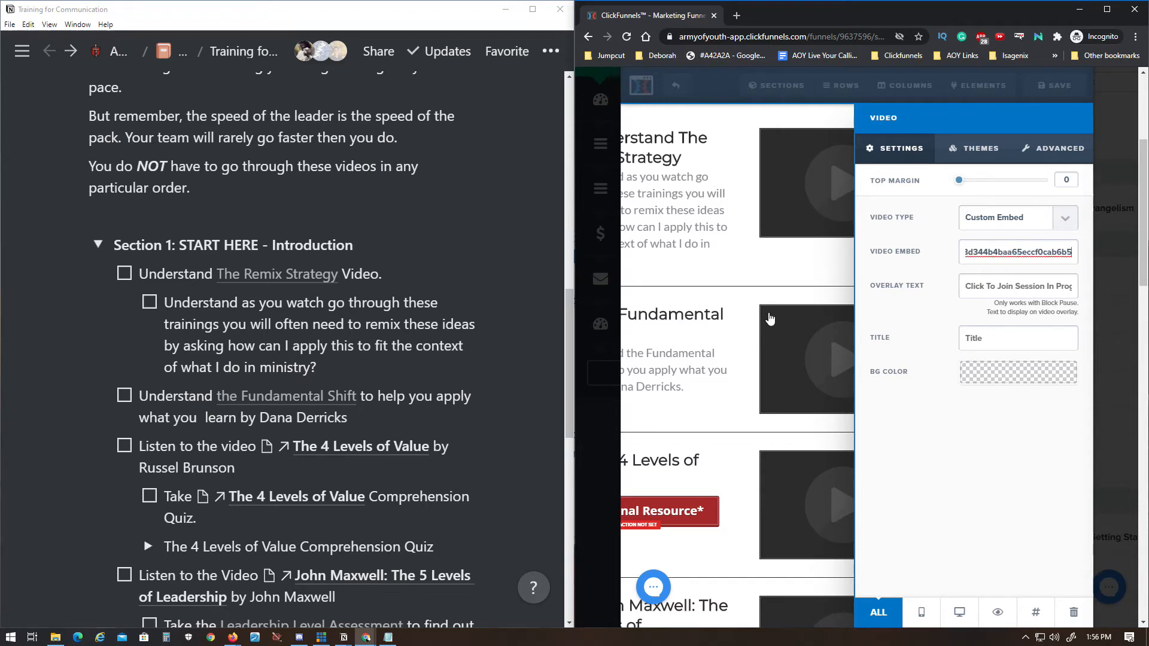
triple_click(997, 259)
left_click(875, 270)
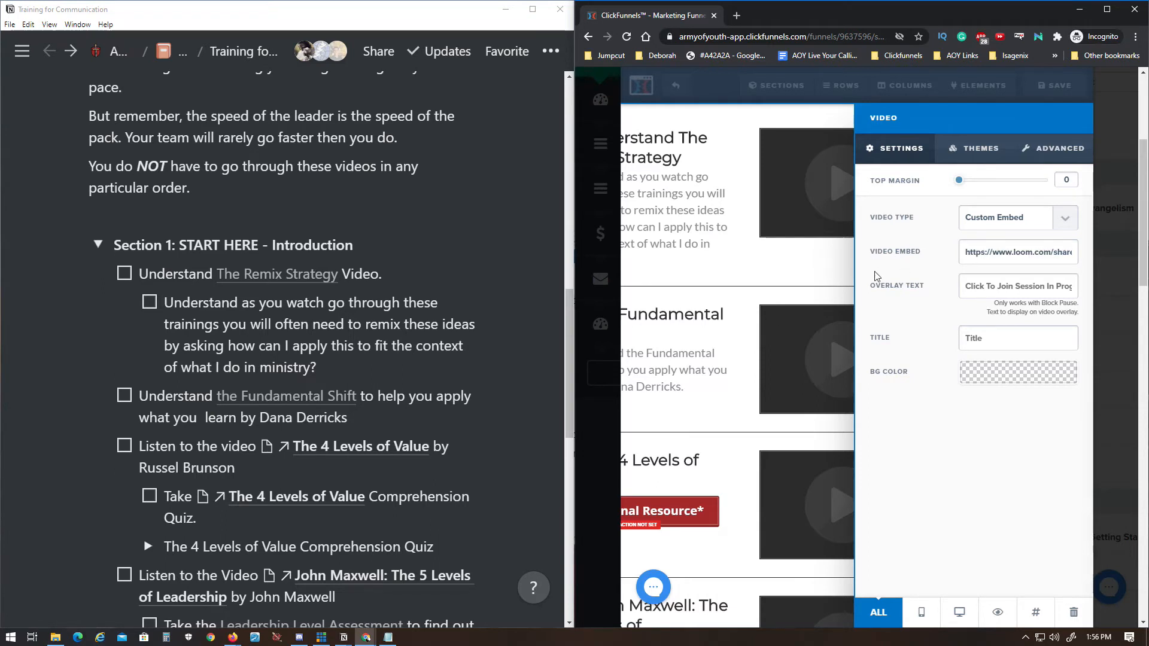
left_click(752, 249)
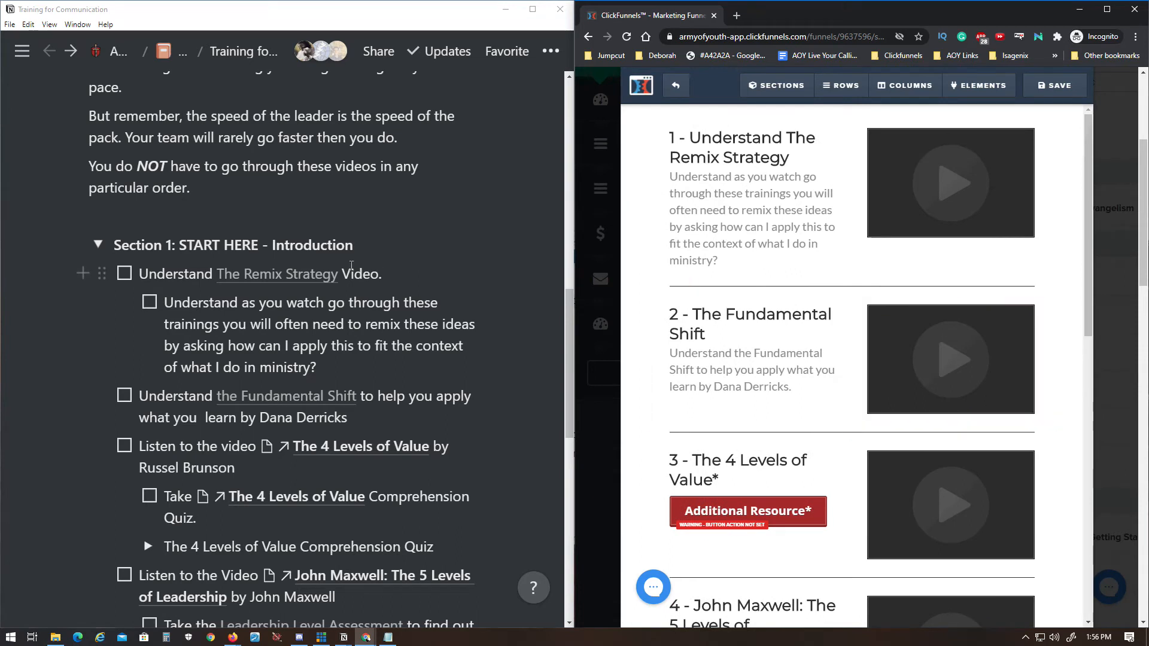
scroll(464, 337, "down", 1)
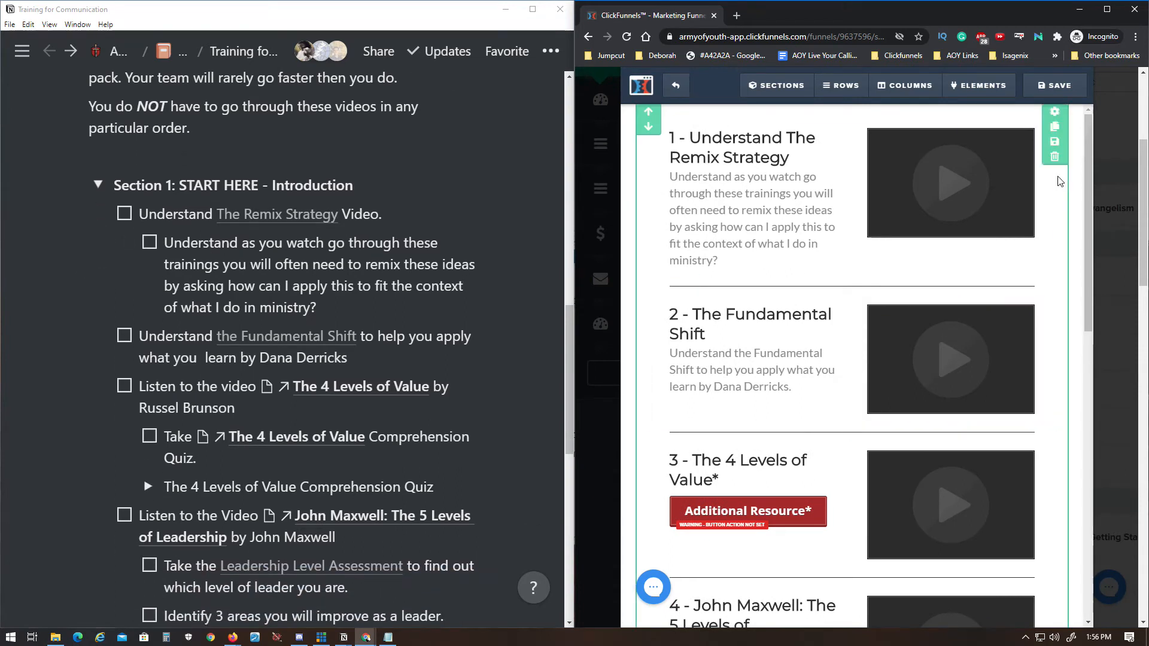
left_click(1055, 85)
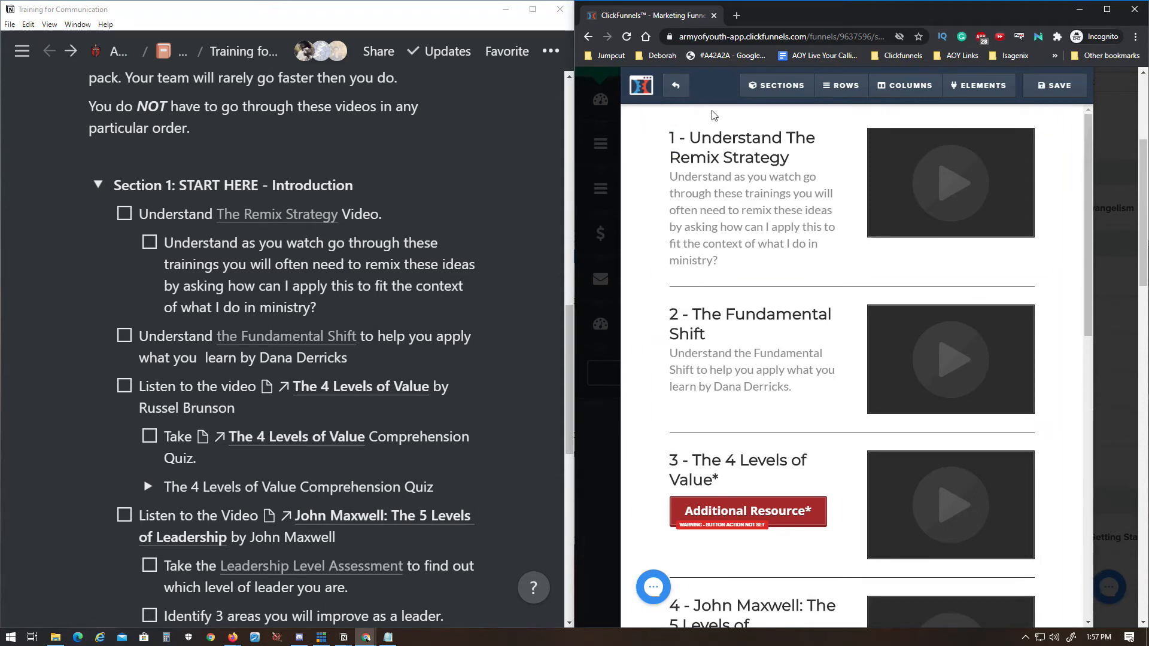
Step: Open item 2's video settings, then open the Fundamental Shift video from the notes and copy its YouTube share link
scroll(952, 343, "down", 2)
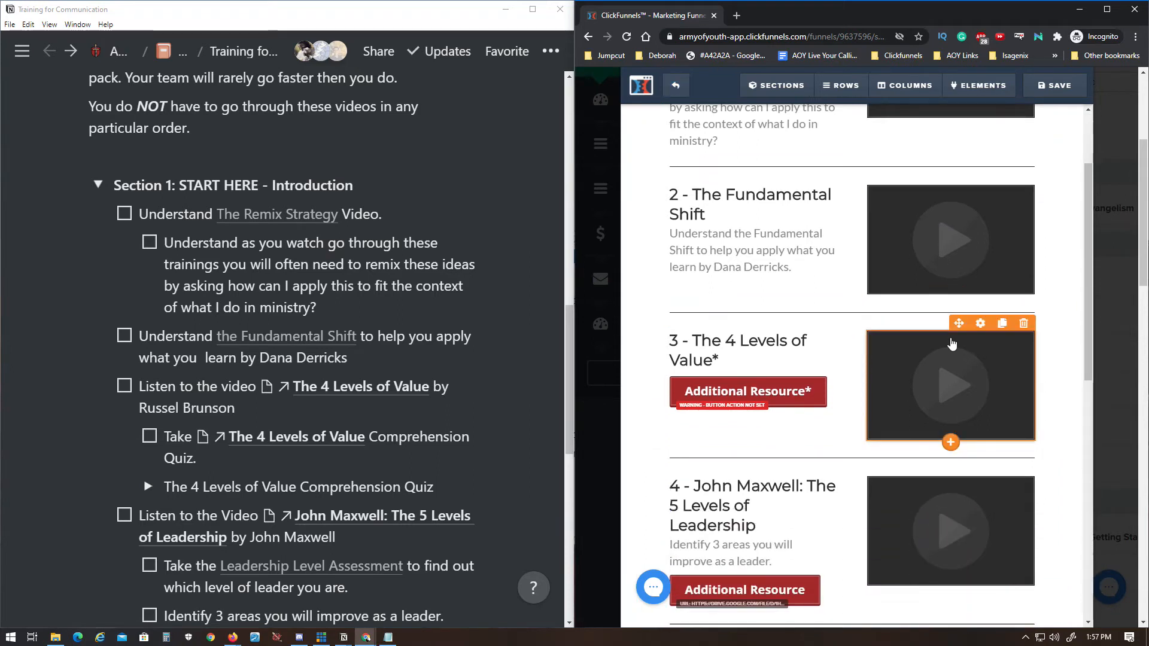
left_click(957, 259)
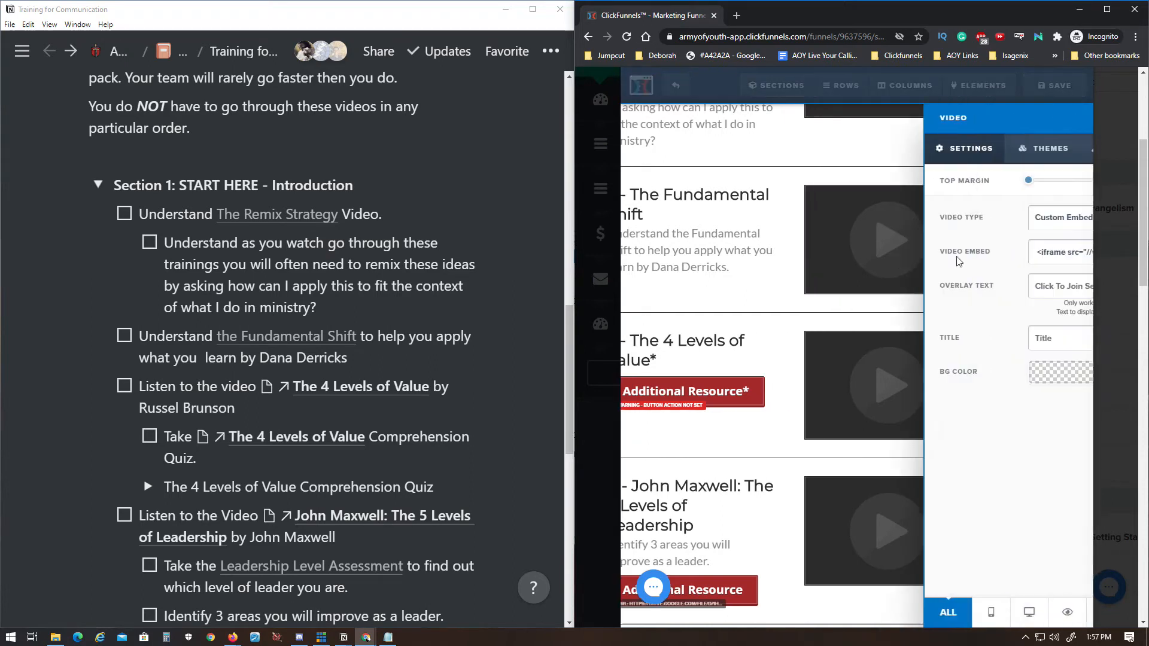
left_click(298, 338)
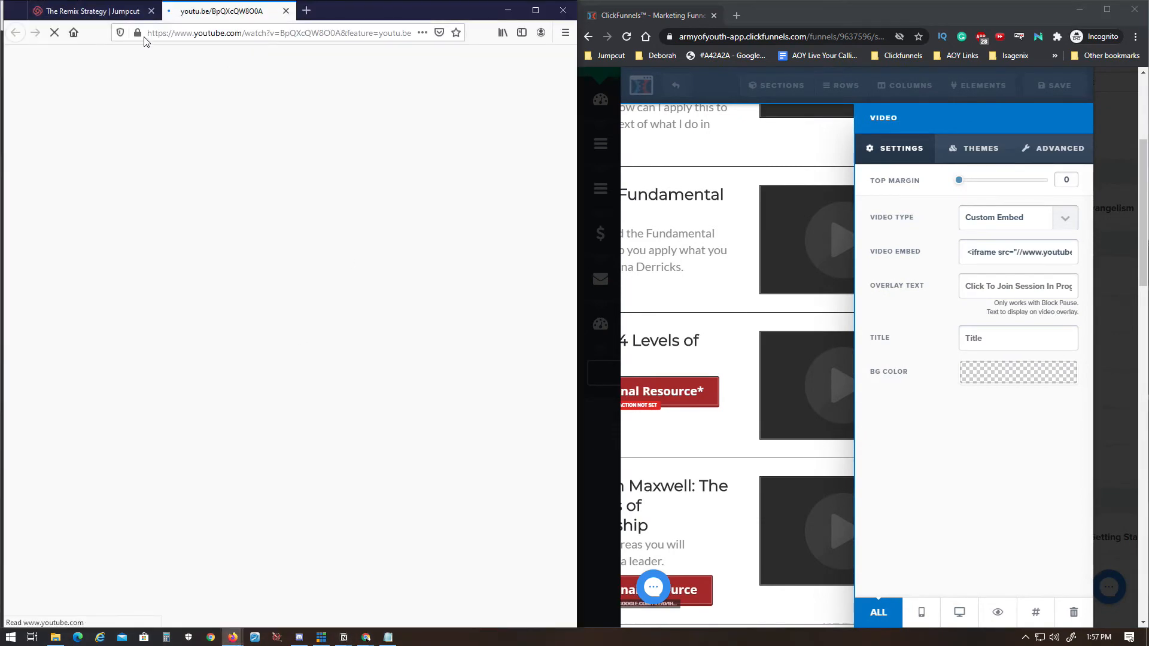
left_click(149, 12)
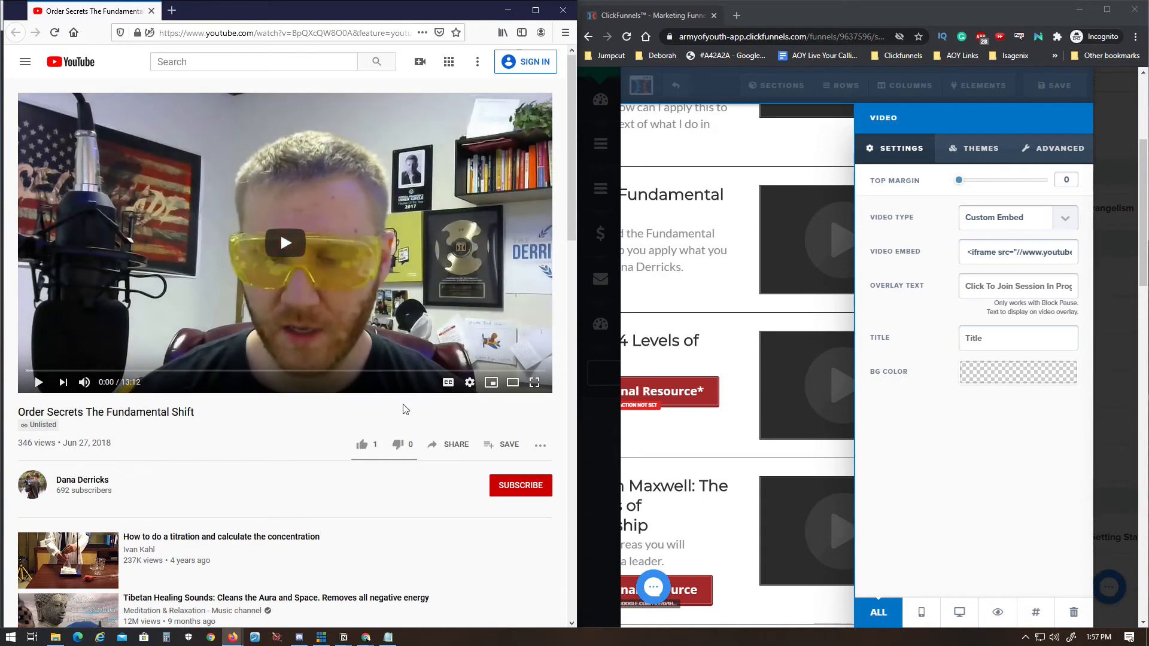
left_click(460, 452)
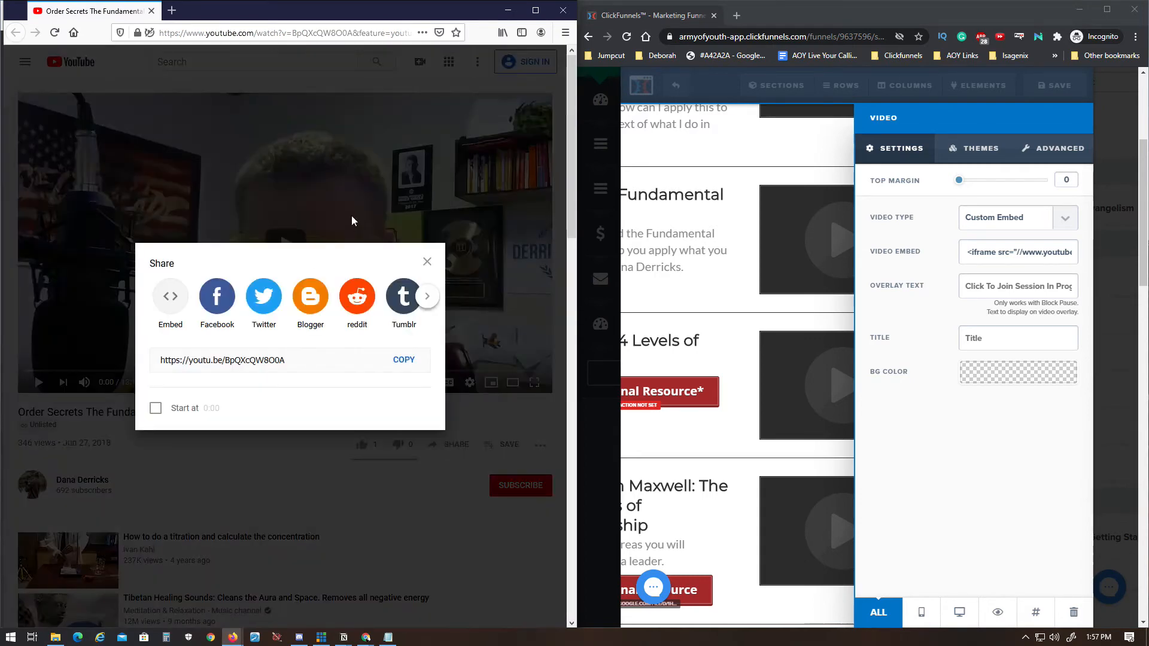
left_click(401, 360)
left_click(1009, 215)
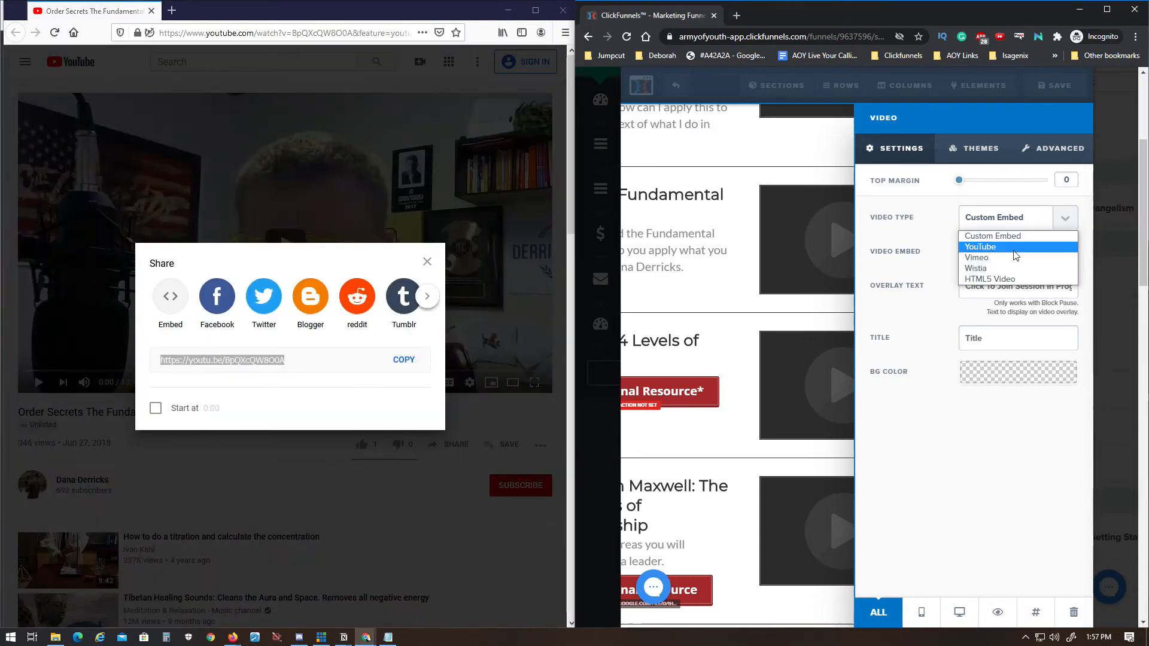
left_click(1010, 215)
left_click(1010, 215)
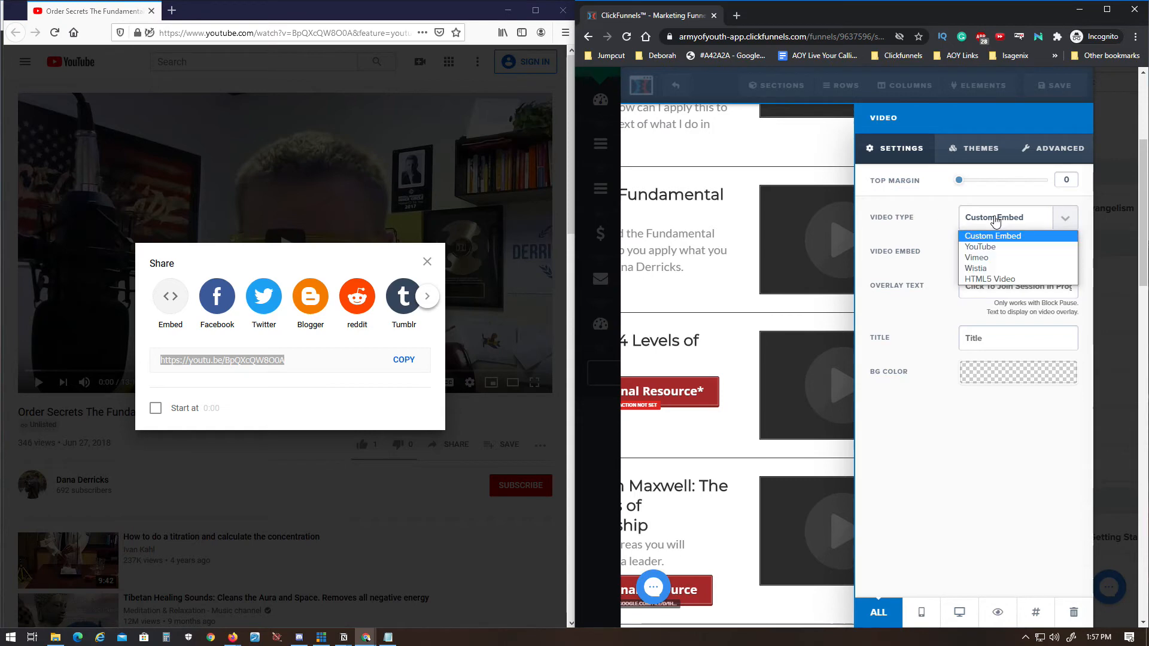
left_click(992, 246)
left_click(992, 254)
key("ctrl+v")
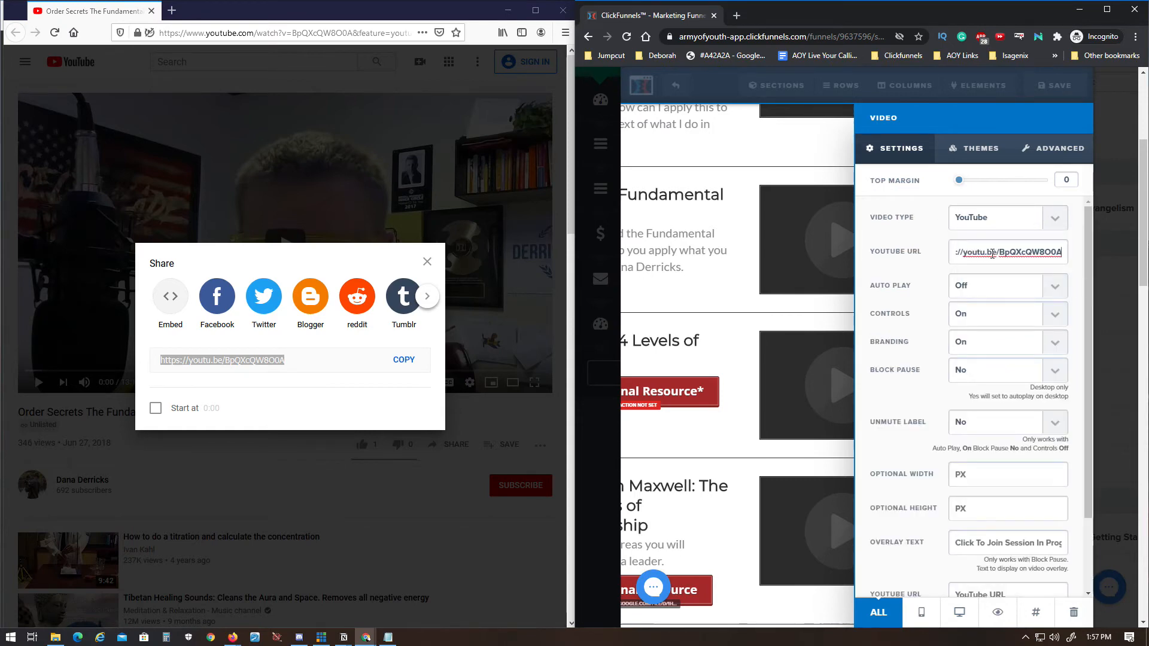
left_click(748, 288)
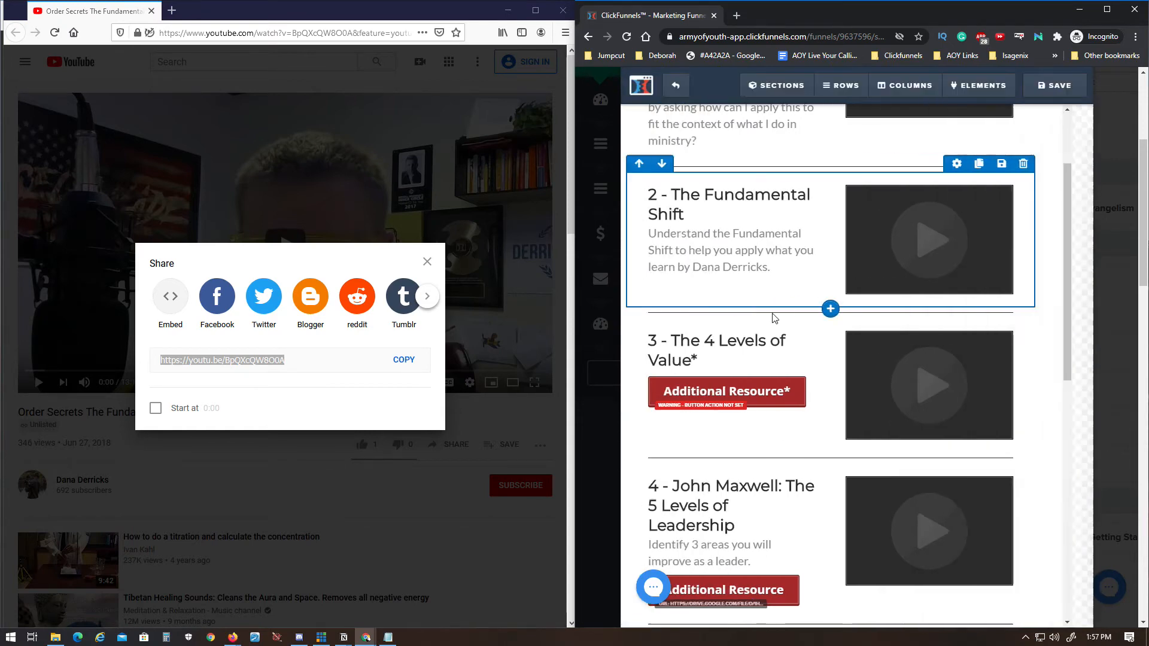
scroll(950, 297, "down", 3)
left_click(890, 239)
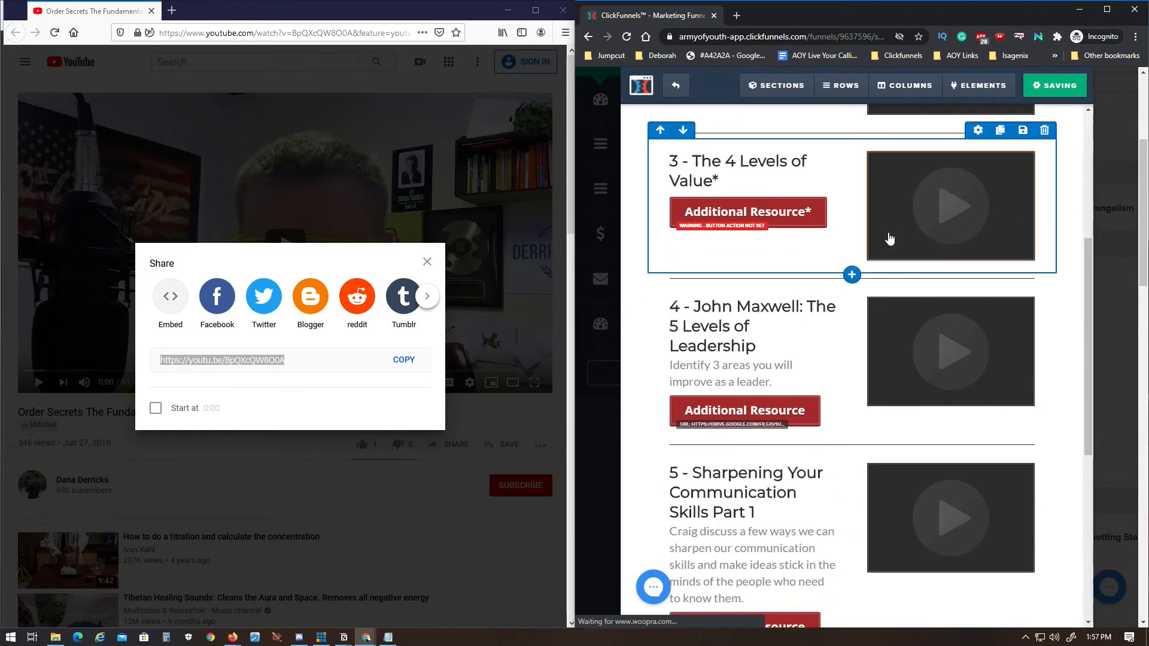
Step: Close the Fundamental Shift video, open The 4 Levels of Value video from its notes page, and copy its YouTube share link
left_click(427, 262)
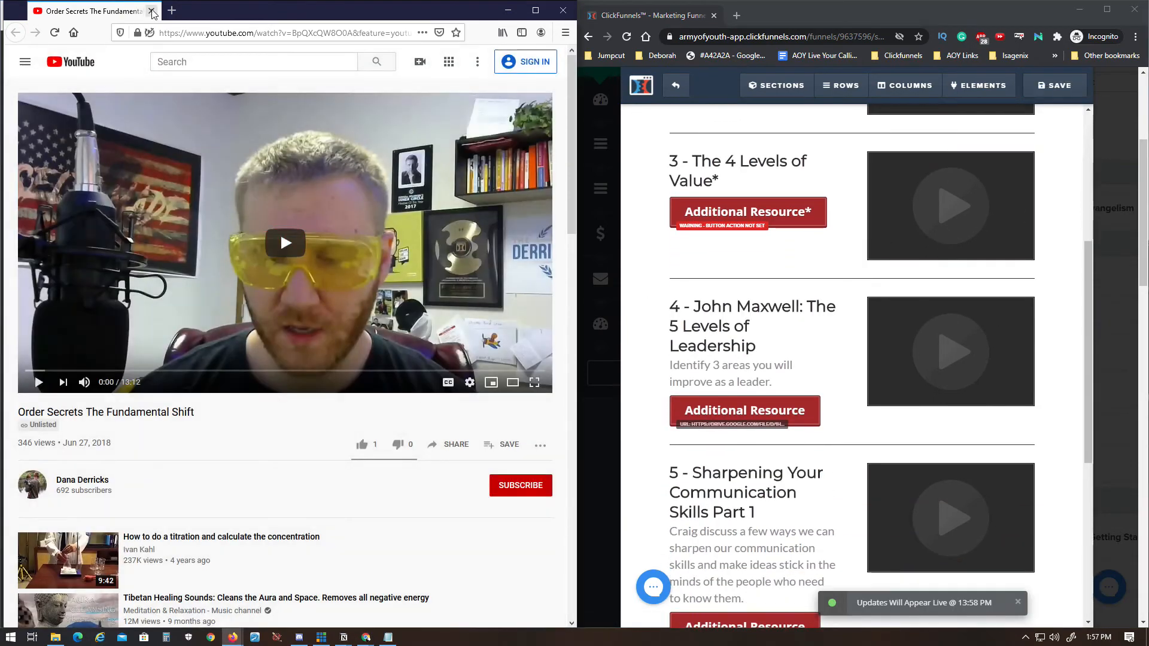
key("alt+Tab")
scroll(336, 232, "down", 3)
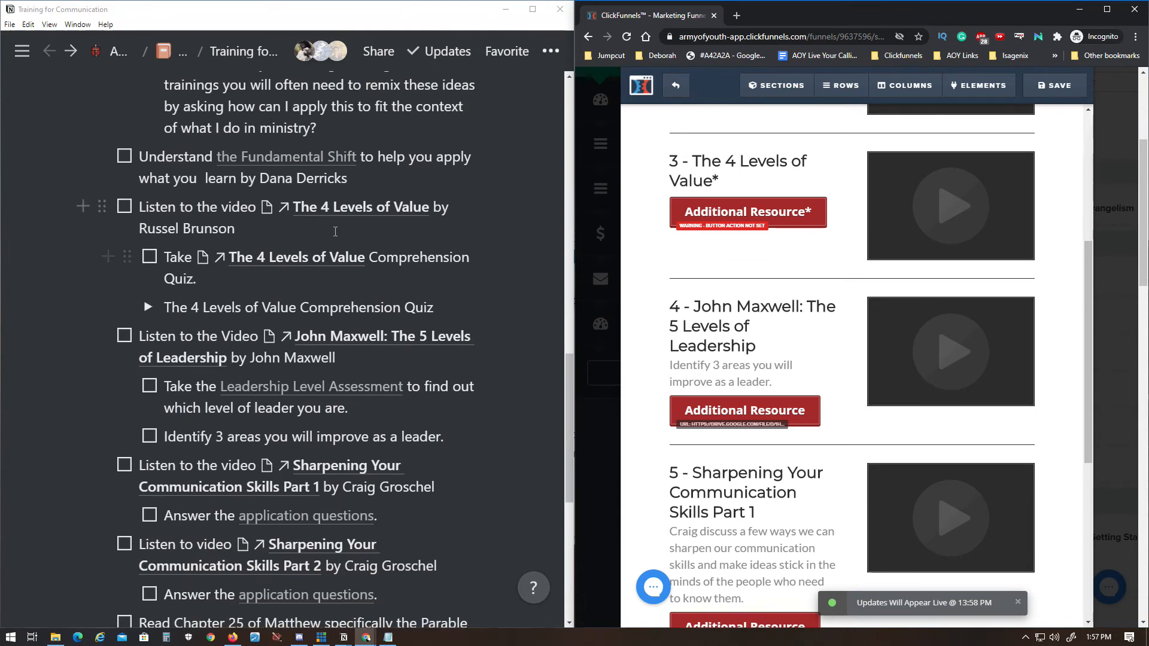
left_click(344, 209)
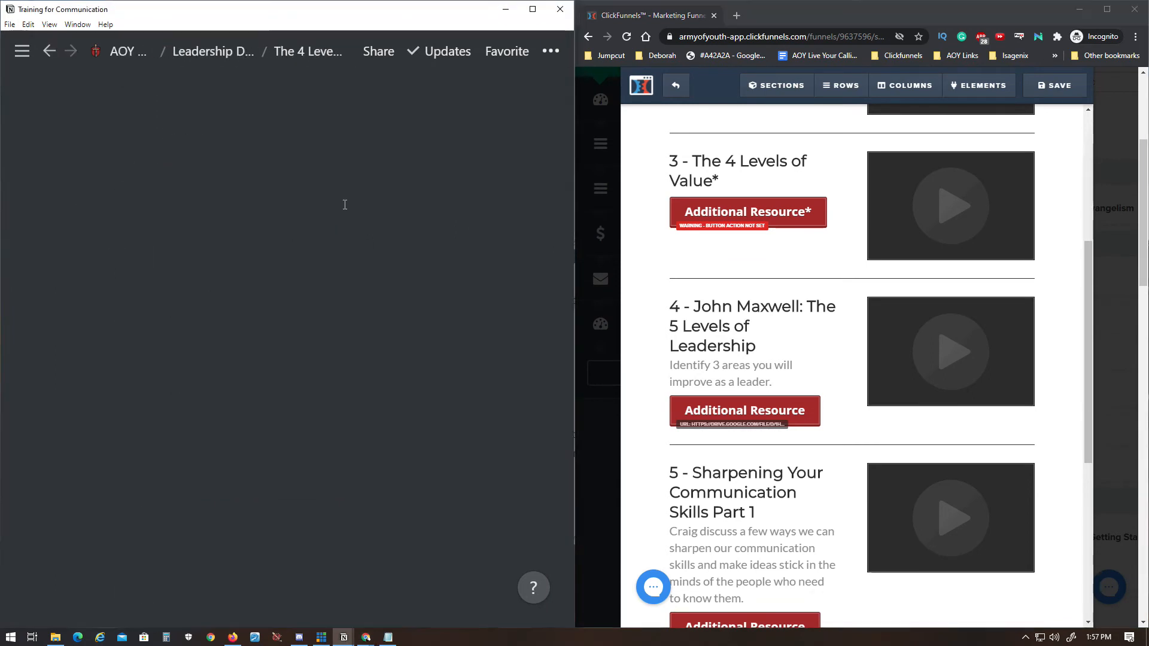
left_click(477, 442)
key("Escape")
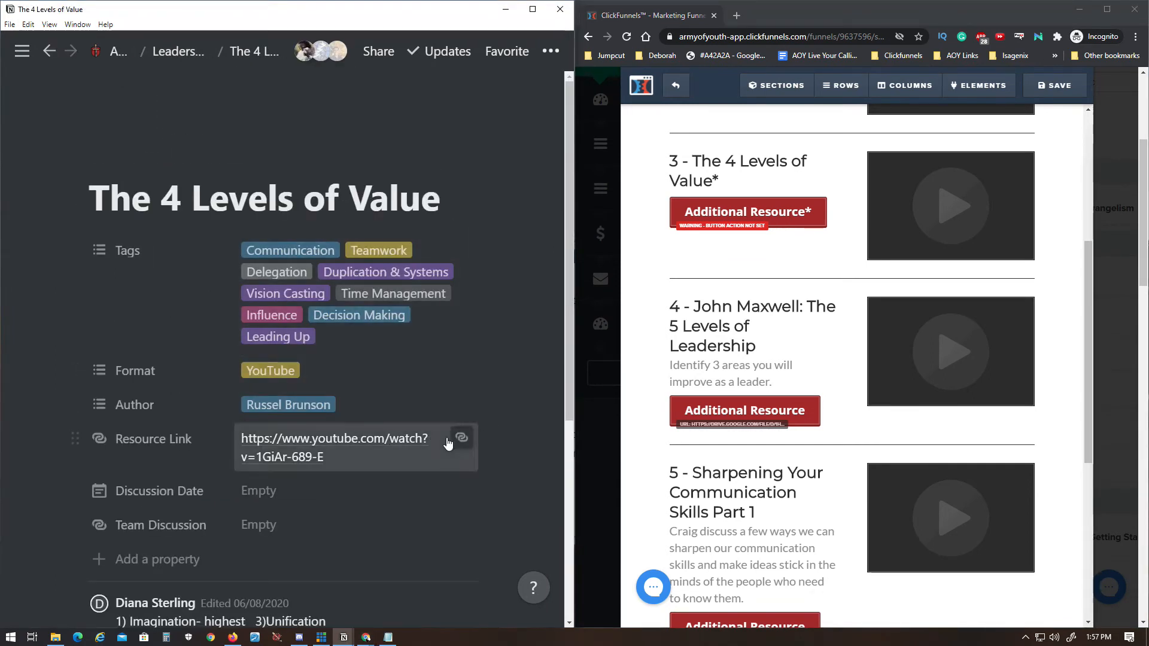
left_click(462, 439)
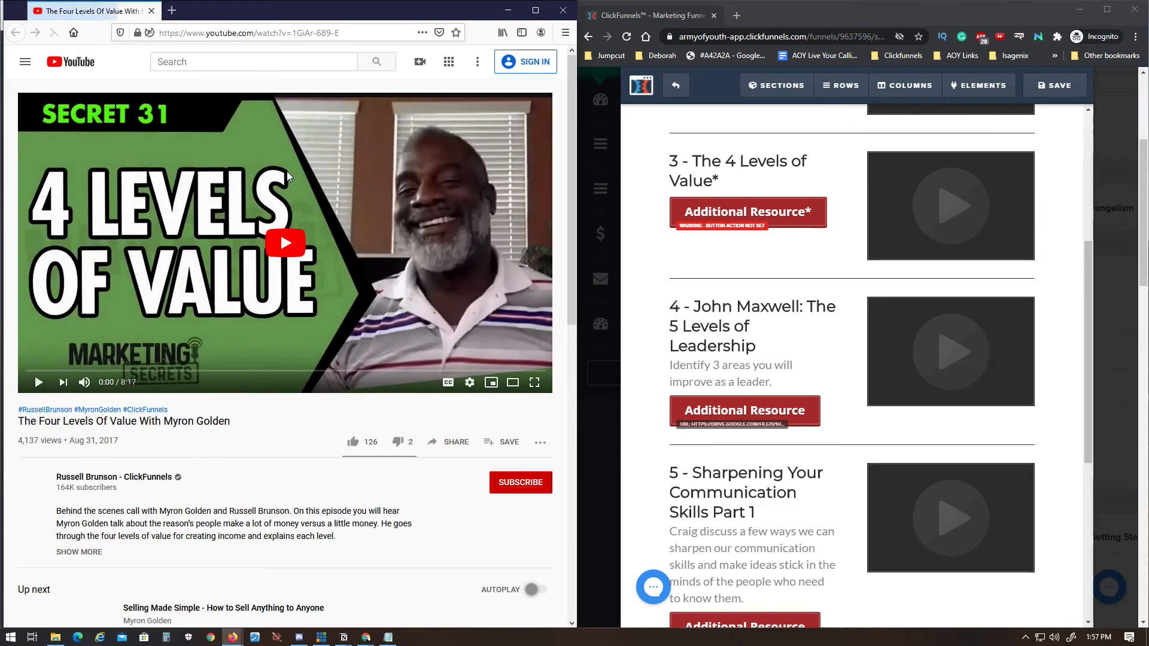
left_click(467, 454)
left_click(404, 360)
left_click(967, 195)
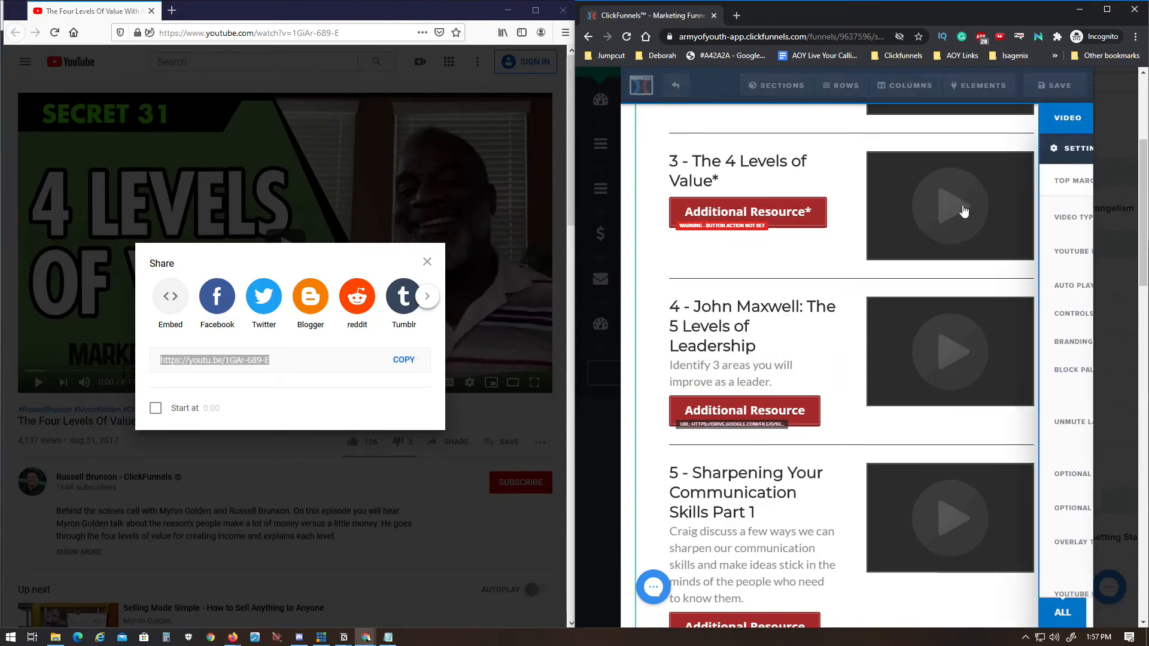
triple_click(996, 251)
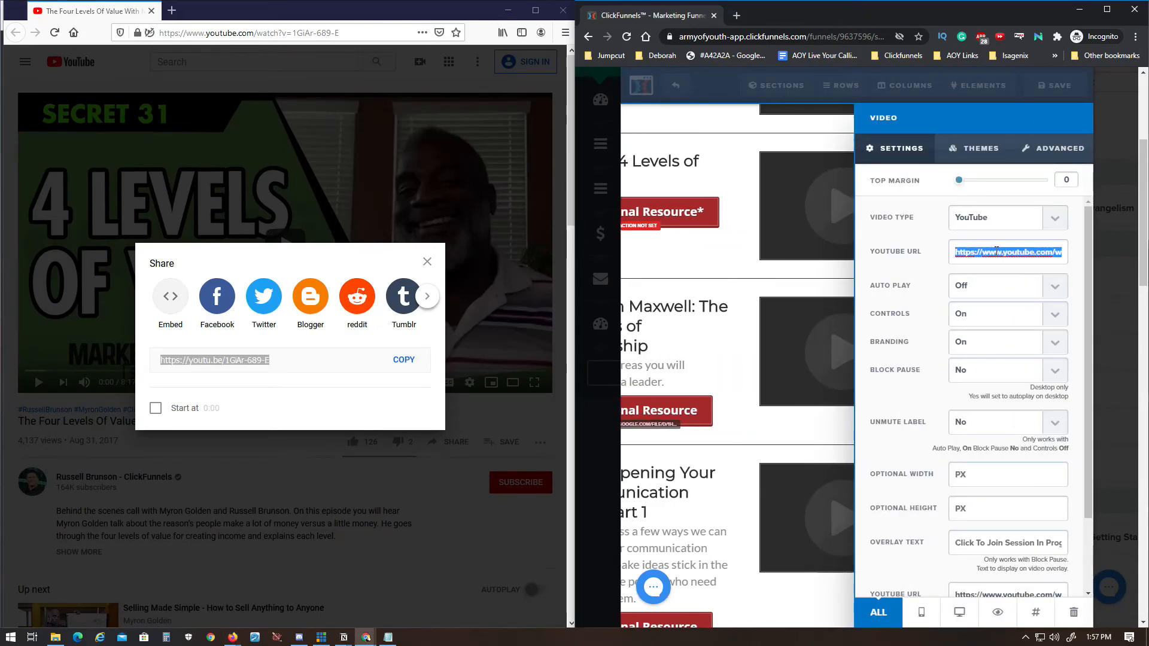
key("ctrl+v")
left_click(815, 262)
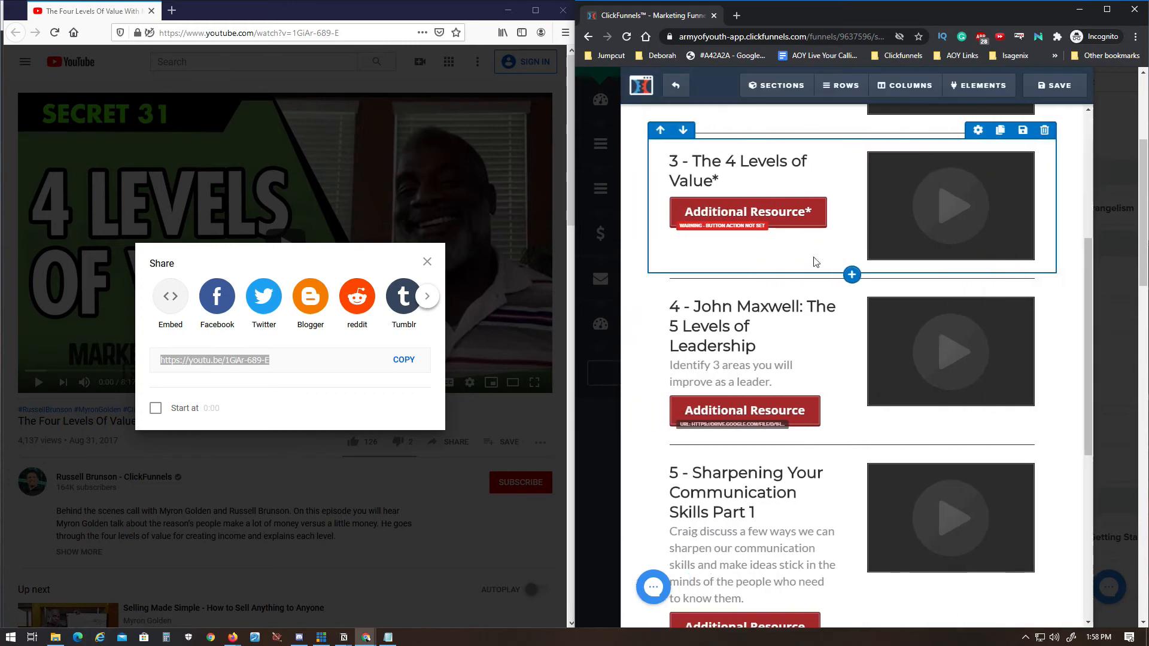
Step: Return to the training notes and open the video in the Resource Link of the John Maxwell: The 5 Levels of Leadership page
left_click(553, 19)
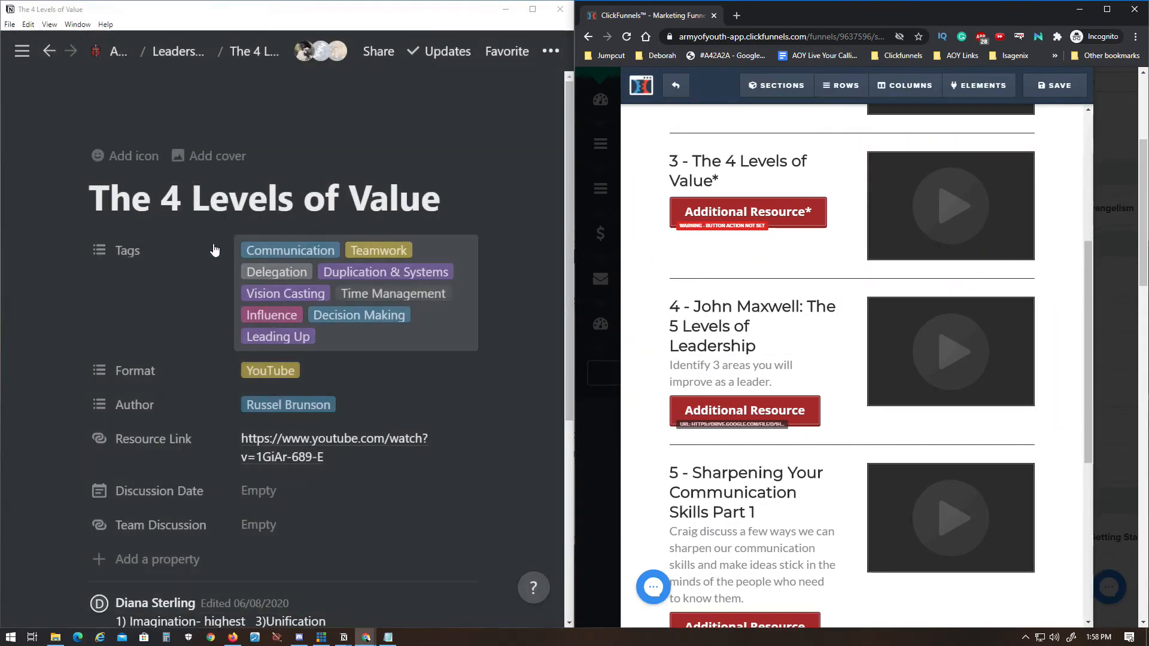
left_click(49, 51)
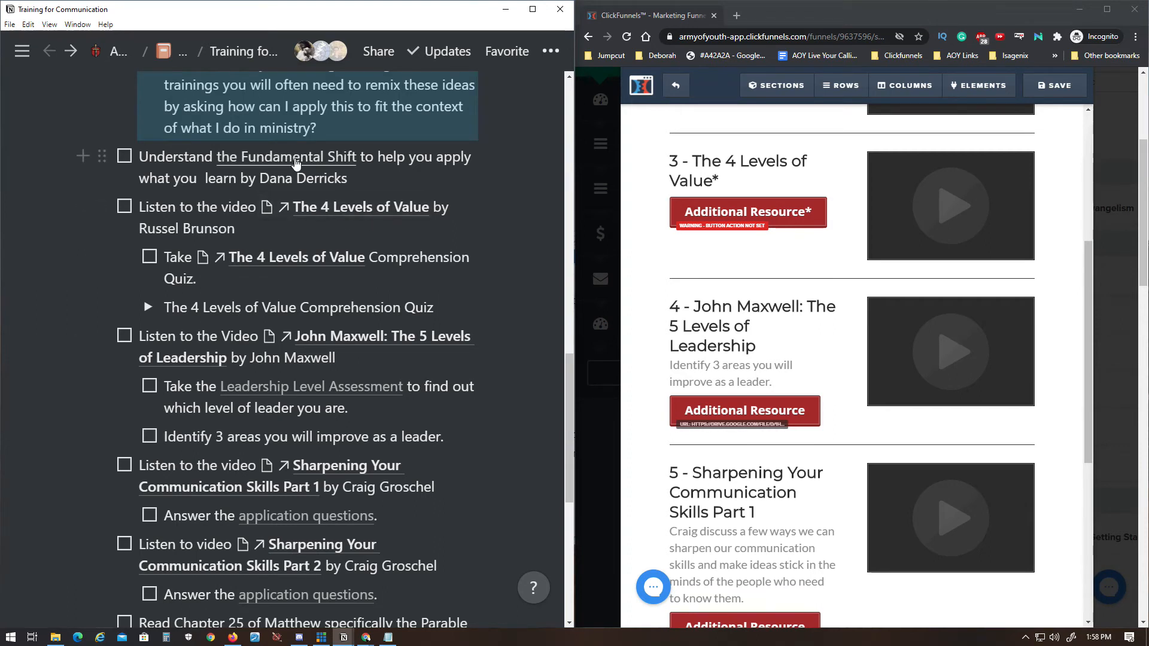
scroll(296, 165, "down", 3)
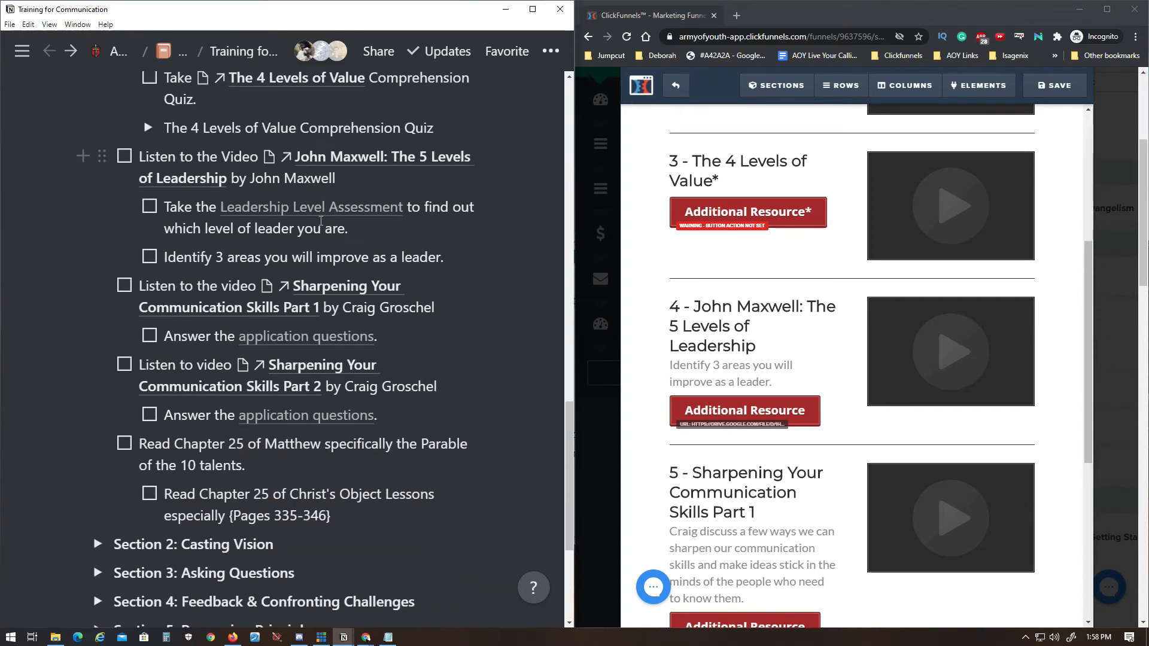
left_click(378, 166)
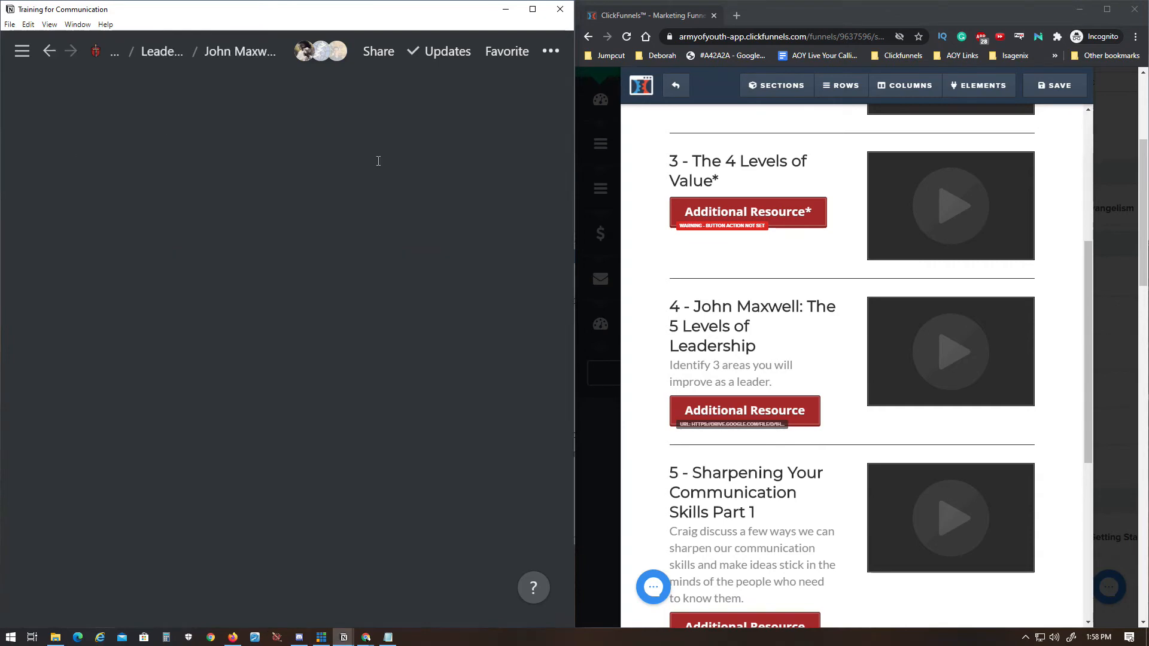
scroll(459, 403, "down", 3)
left_click(462, 301)
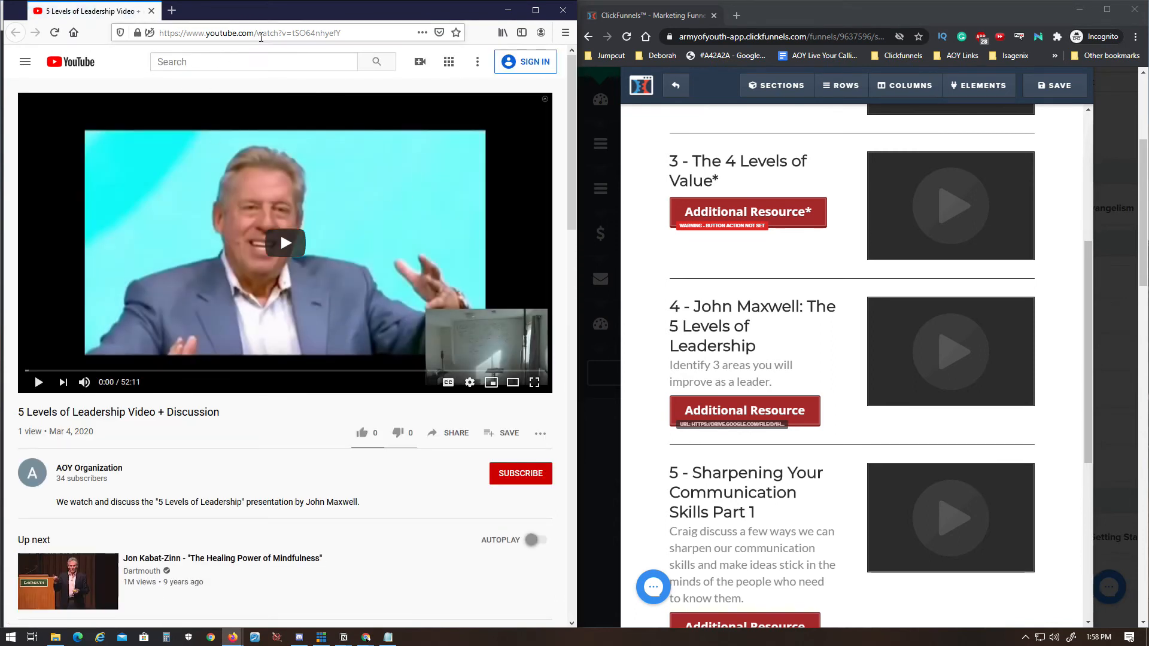
Step: Copy the 5 Levels of Leadership video's YouTube share link and select its page address
left_click(450, 434)
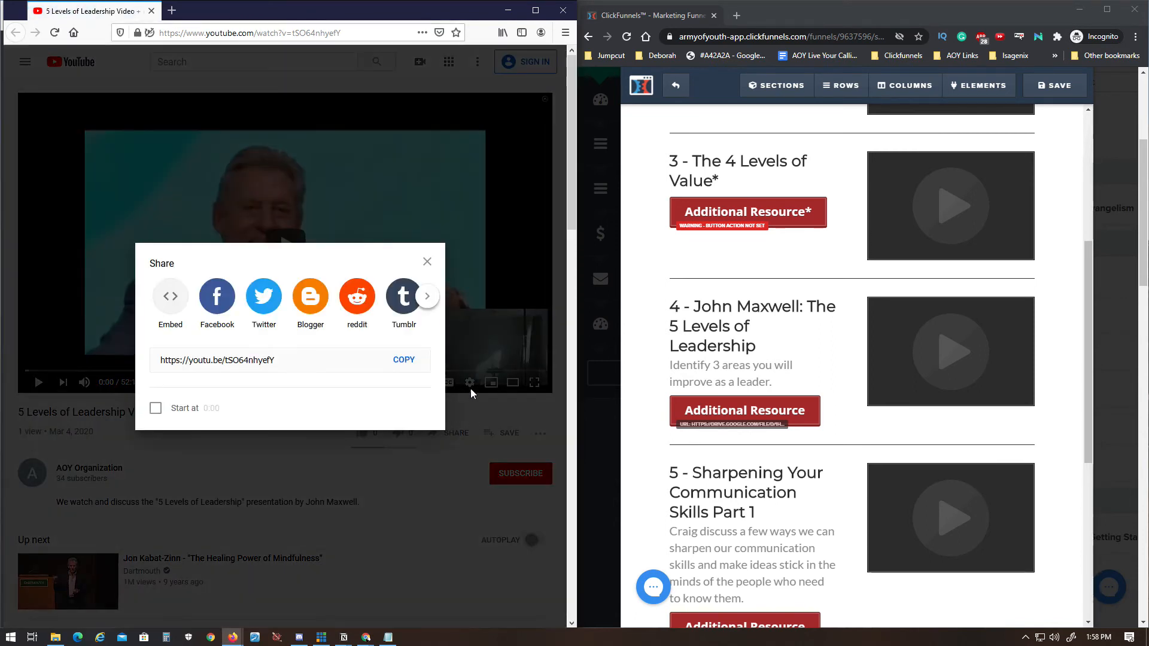
left_click(404, 361)
left_click(492, 280)
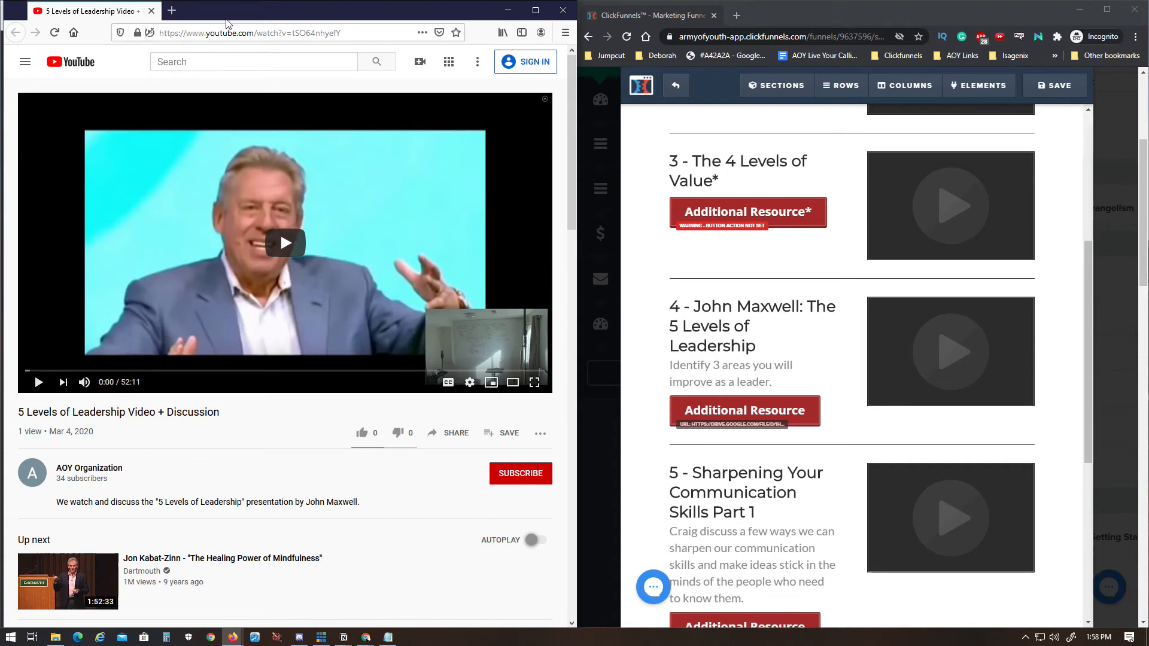
left_click(211, 33)
left_click(237, 13)
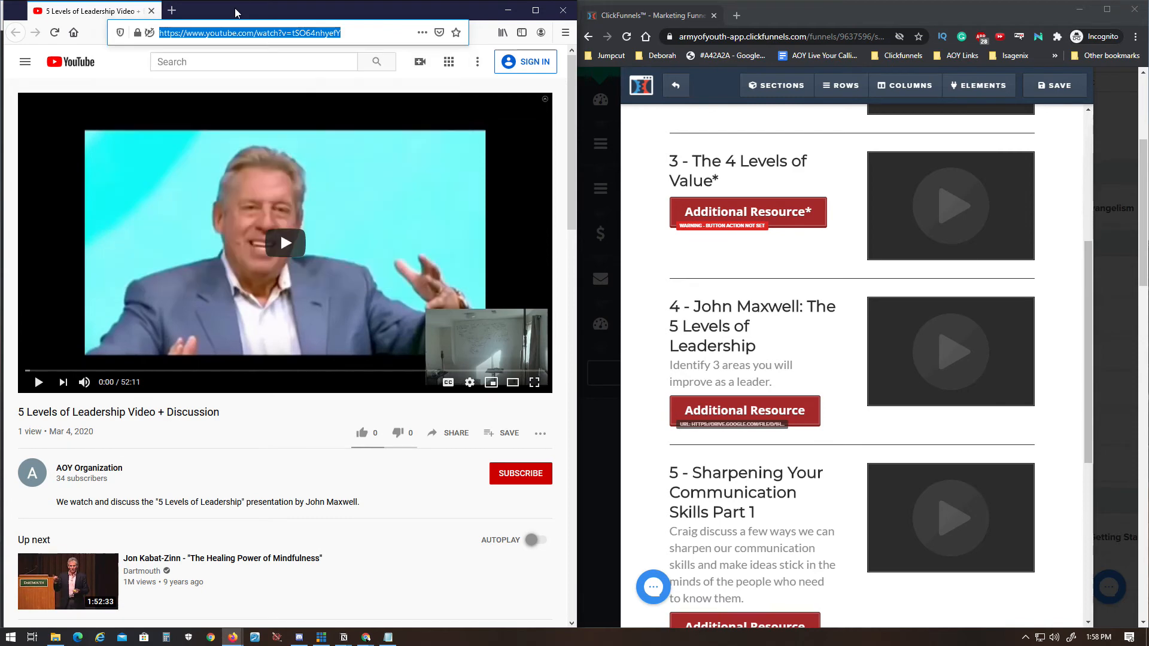
Step: Check item 4's video embed settings without changing them, and close the 5 Levels of Leadership video window
left_click(742, 250)
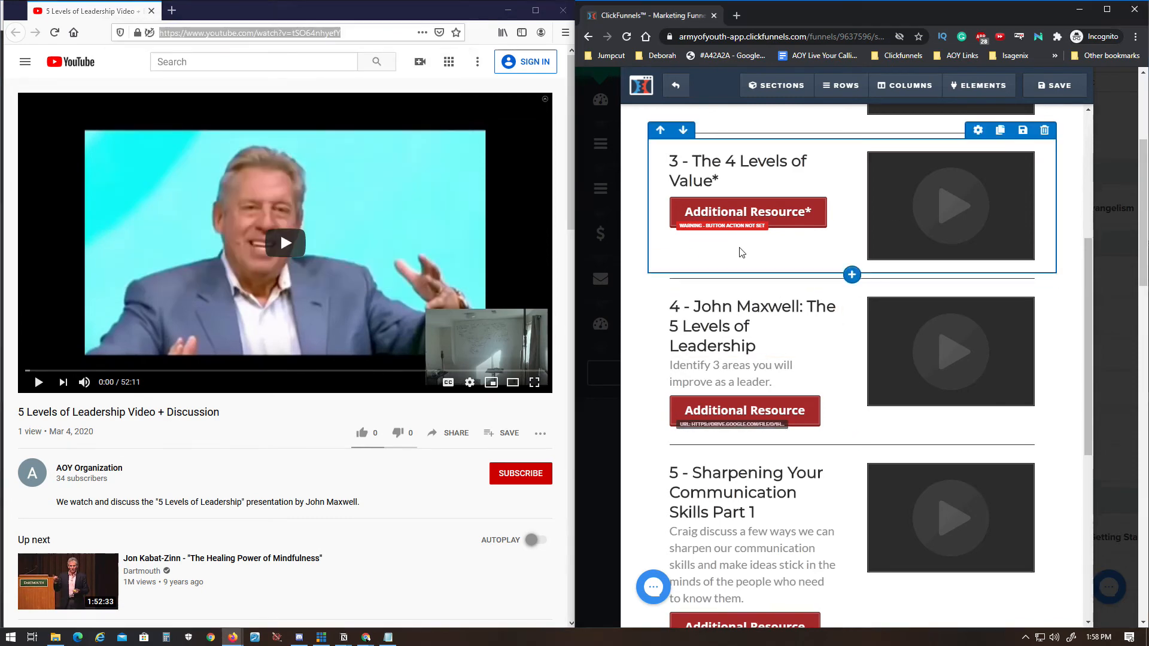
left_click(940, 366)
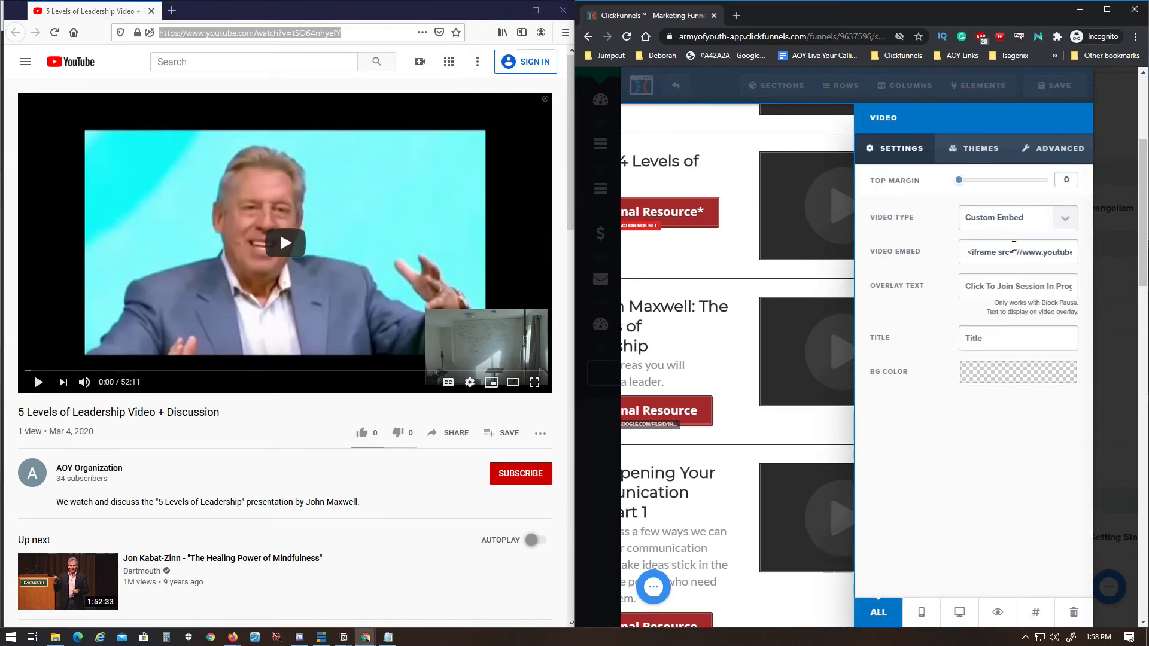
left_click(818, 275)
left_click(293, 421)
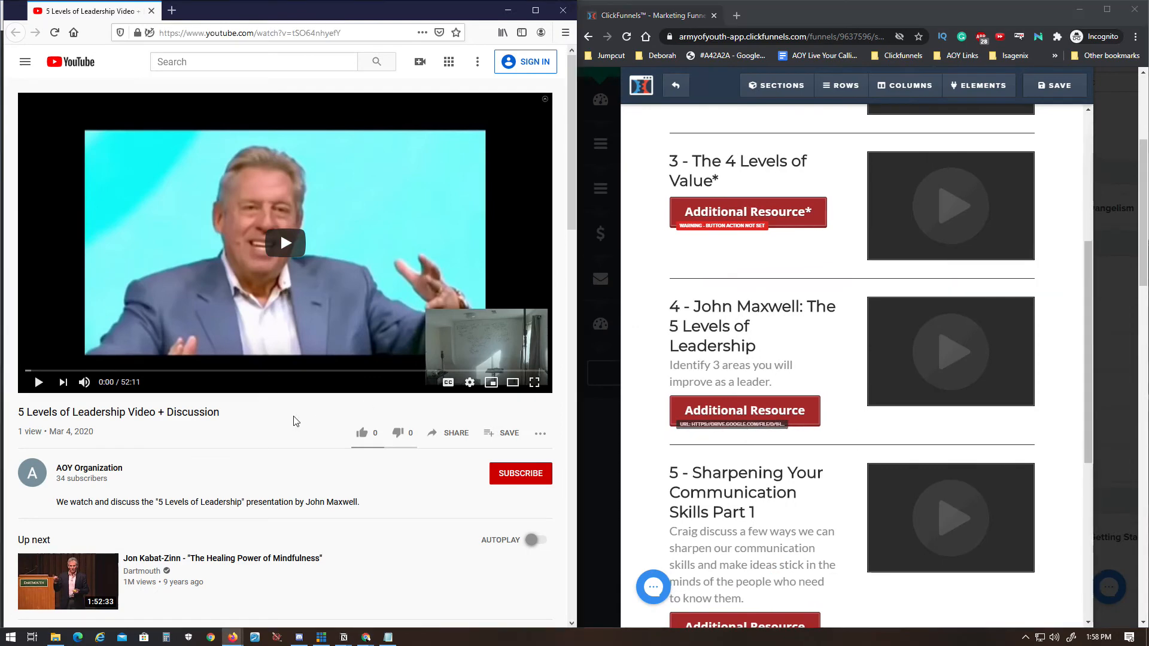
left_click_drag(420, 3, 827, 437)
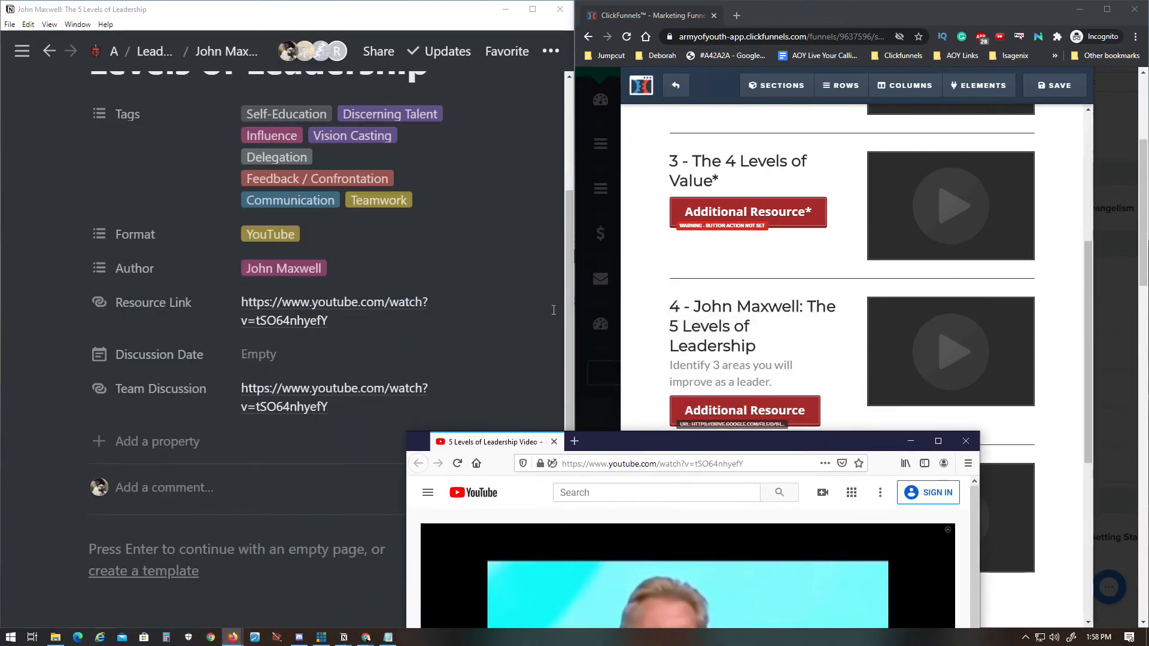
left_click(976, 439)
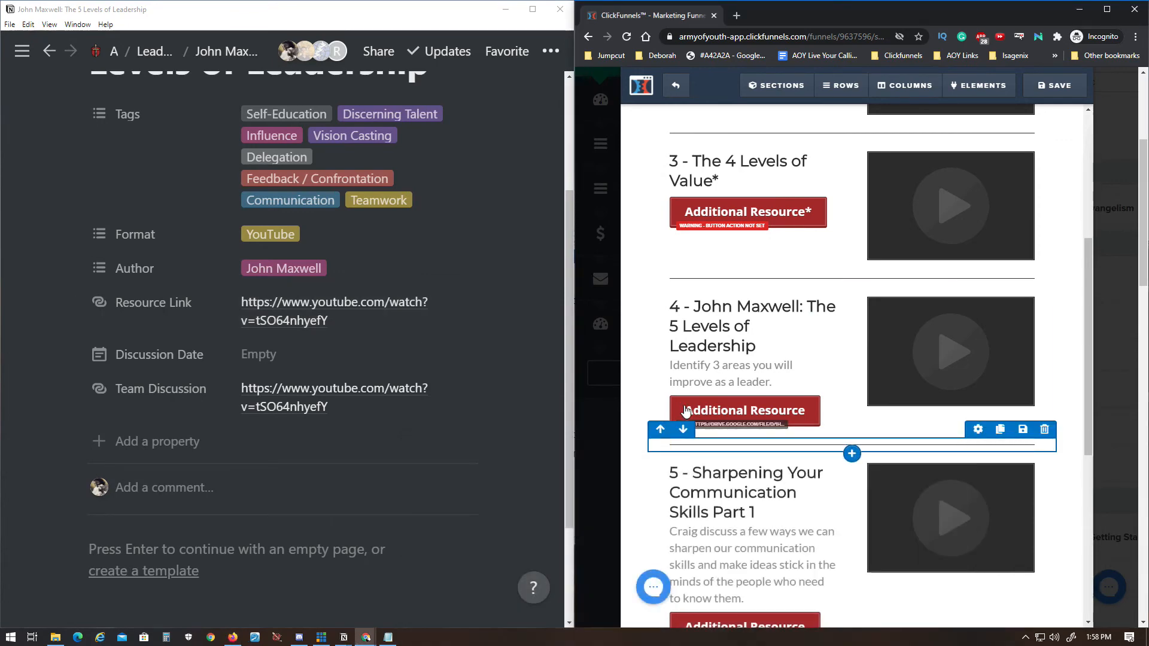
Step: Examine the Resource Link address and its property options on the John Maxwell: The 5 Levels of Leadership notes page
left_click(315, 322)
left_click_drag(468, 303, 221, 301)
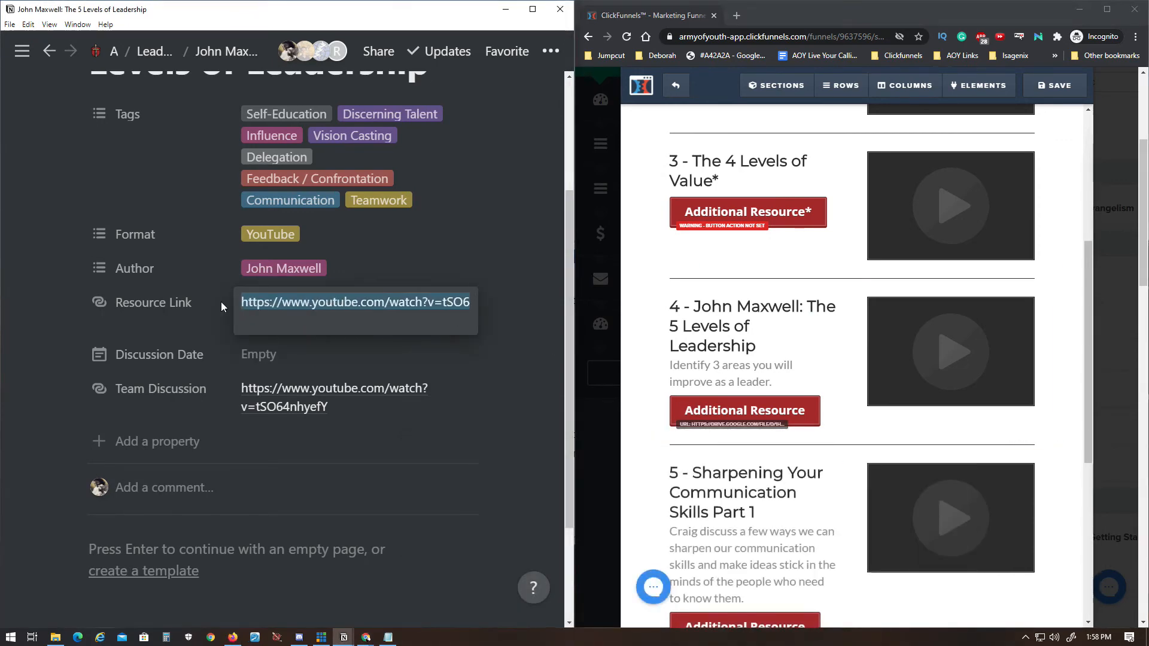
left_click(500, 351)
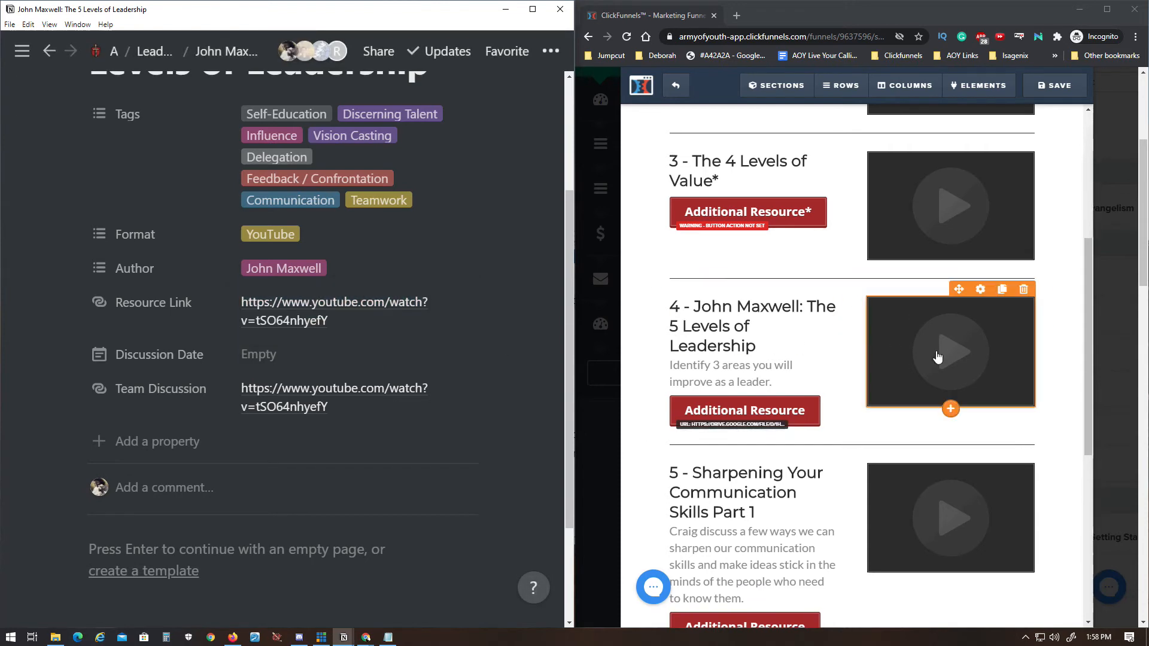
left_click(104, 303)
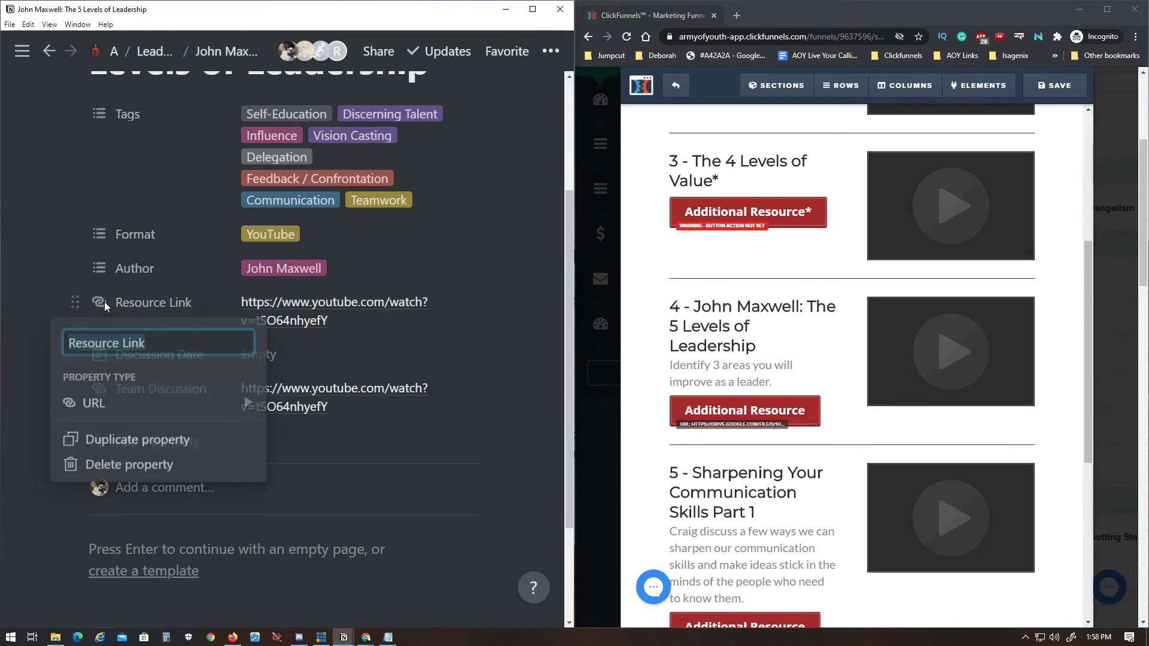
left_click(496, 352)
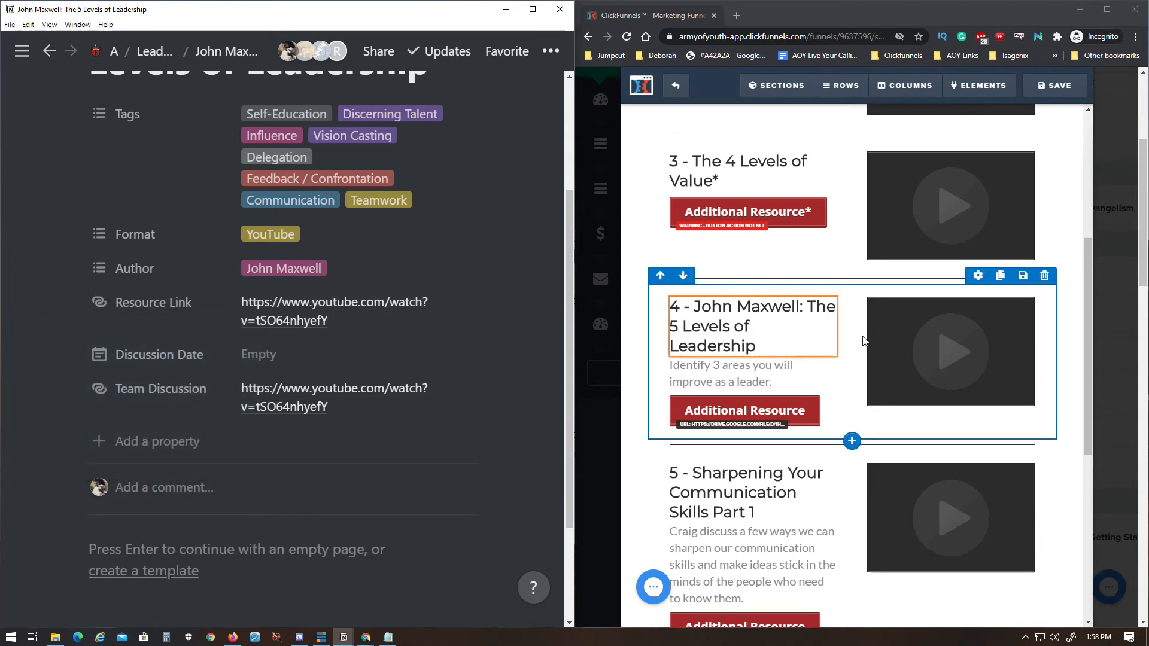
left_click(909, 345)
left_click(1028, 232)
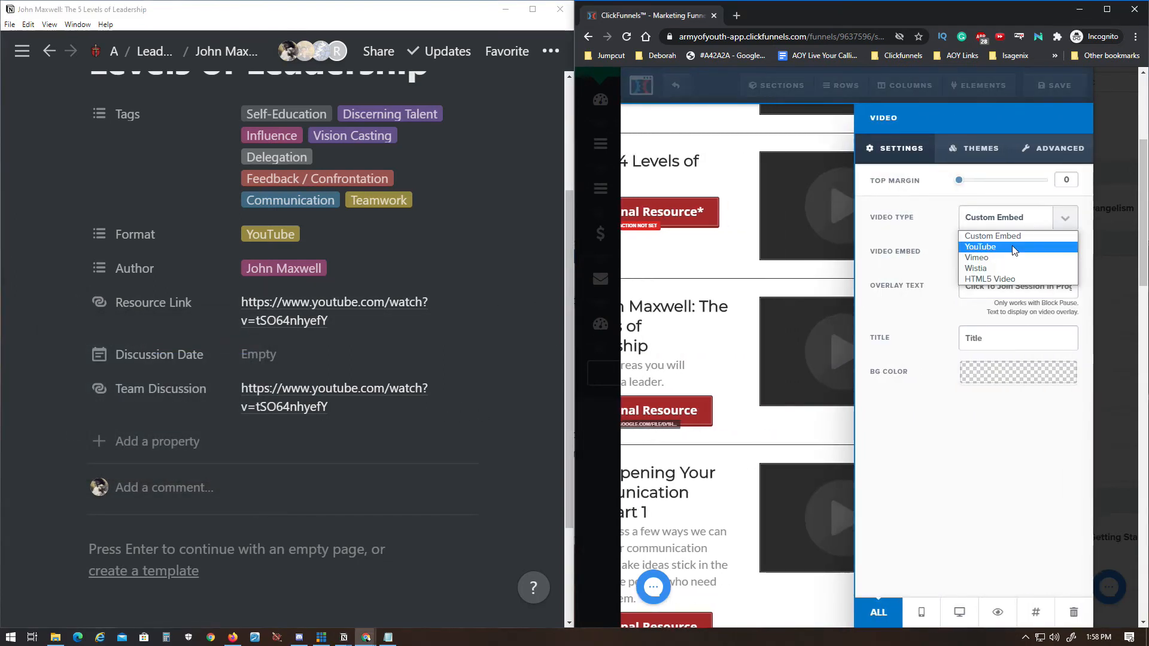
left_click(979, 245)
key("ctrl+v")
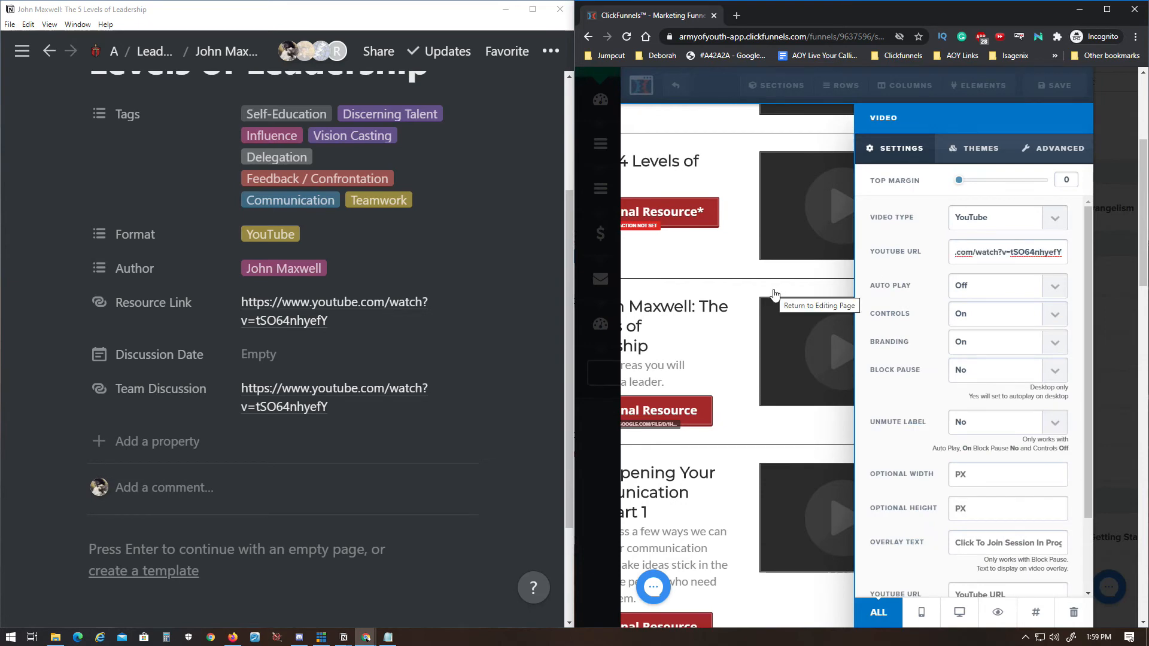
left_click(774, 291)
Step: Open the Sharpening Your Communication Skills Part 1 page from the training notes and copy its Resource Link
scroll(860, 389, "down", 1)
scroll(861, 389, "down", 4)
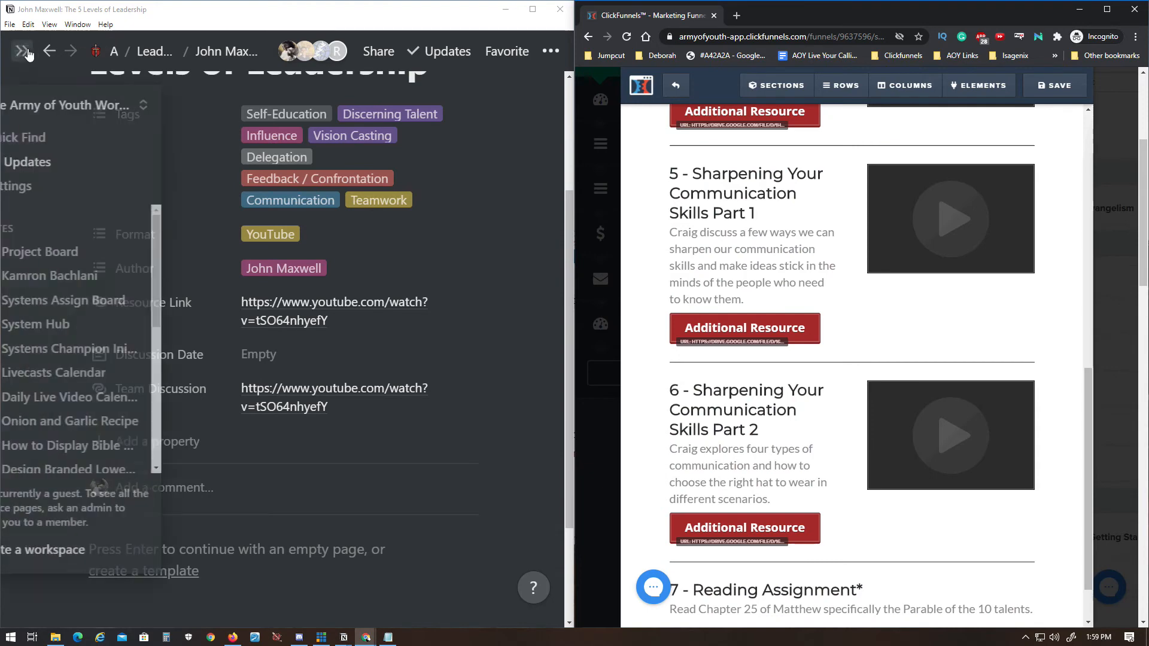
left_click(49, 51)
scroll(294, 371, "down", 1)
left_click(332, 228)
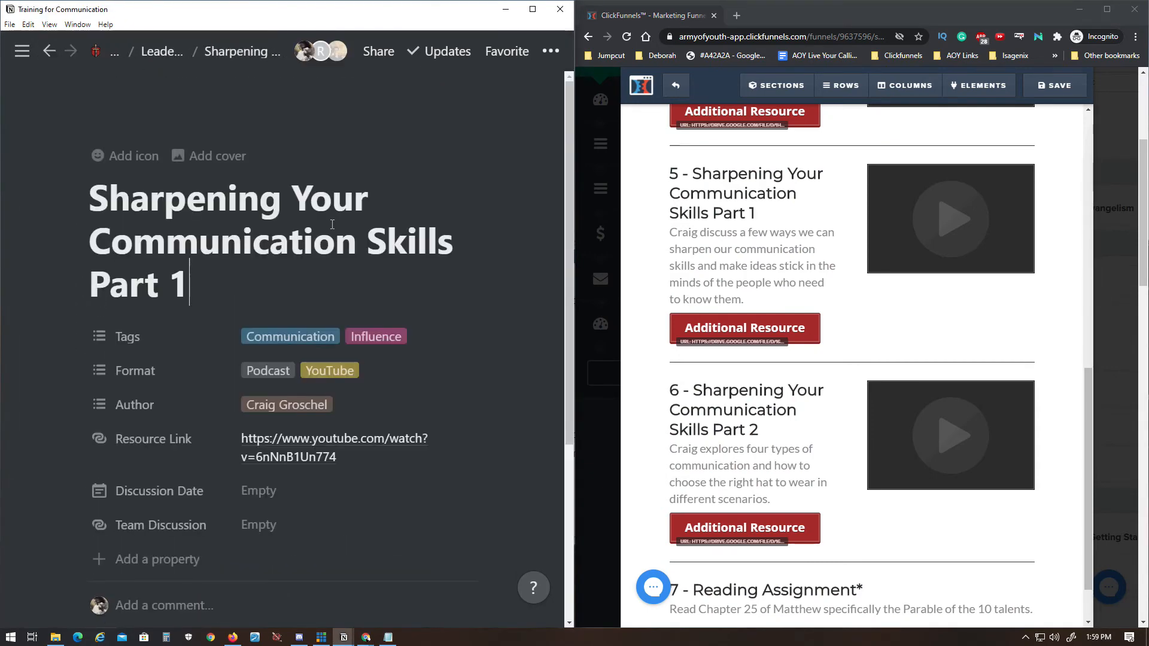
left_click(333, 454)
key("ctrl+a")
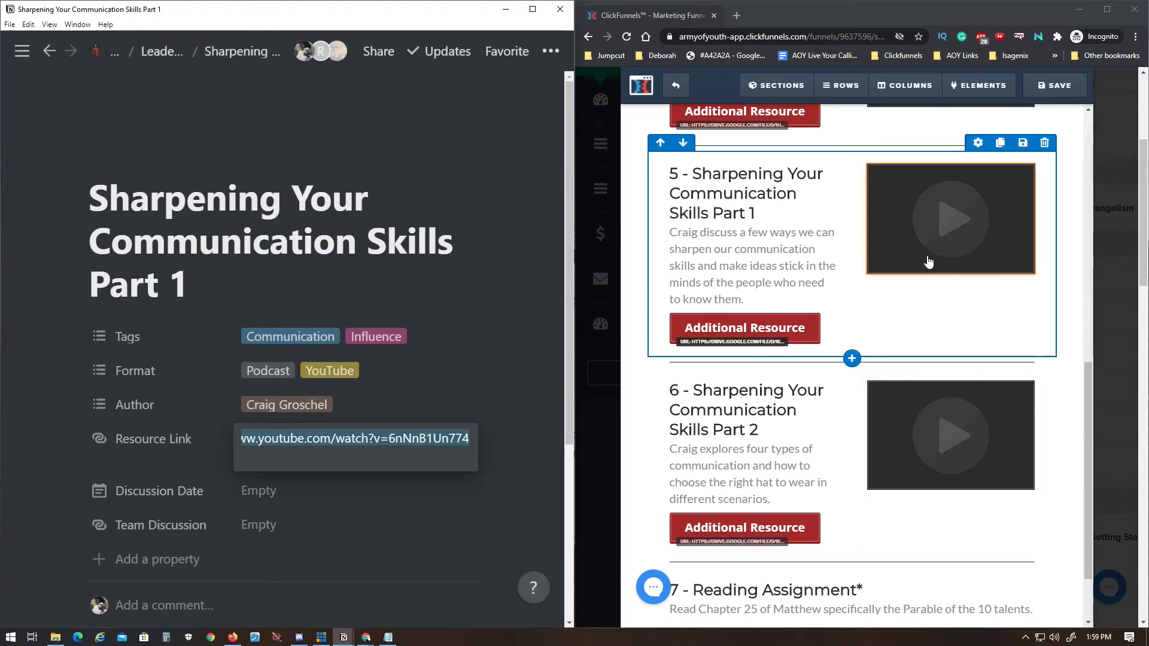
left_click(937, 216)
left_click(937, 216)
left_click(1007, 217)
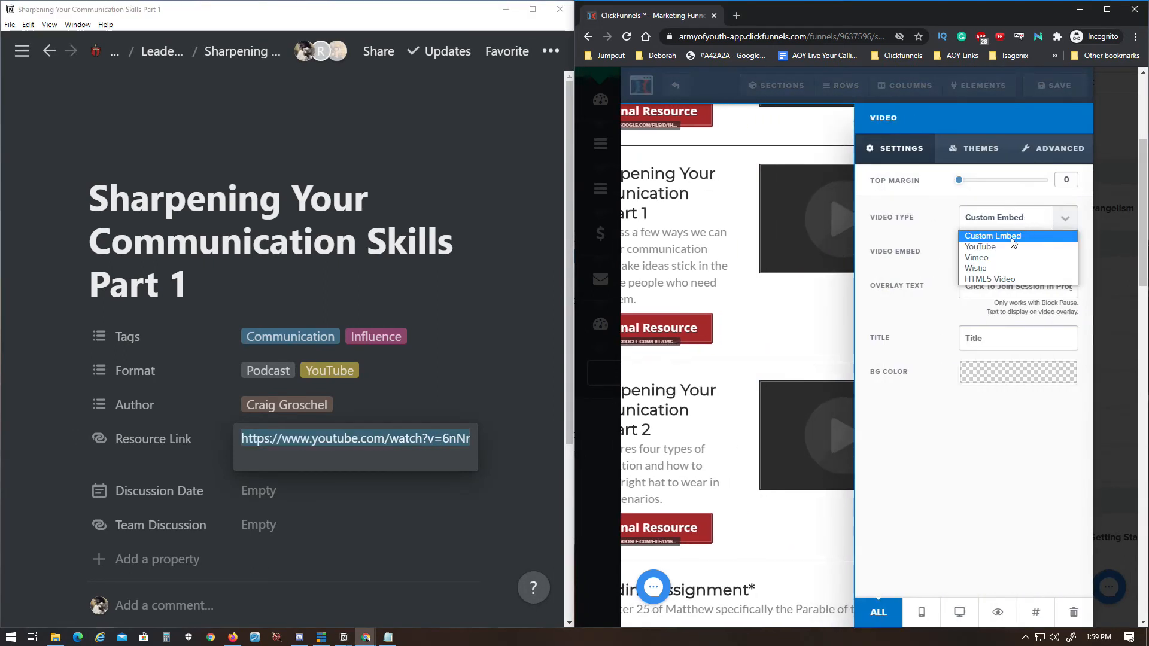
left_click(1007, 247)
key("ctrl+v")
left_click(838, 288)
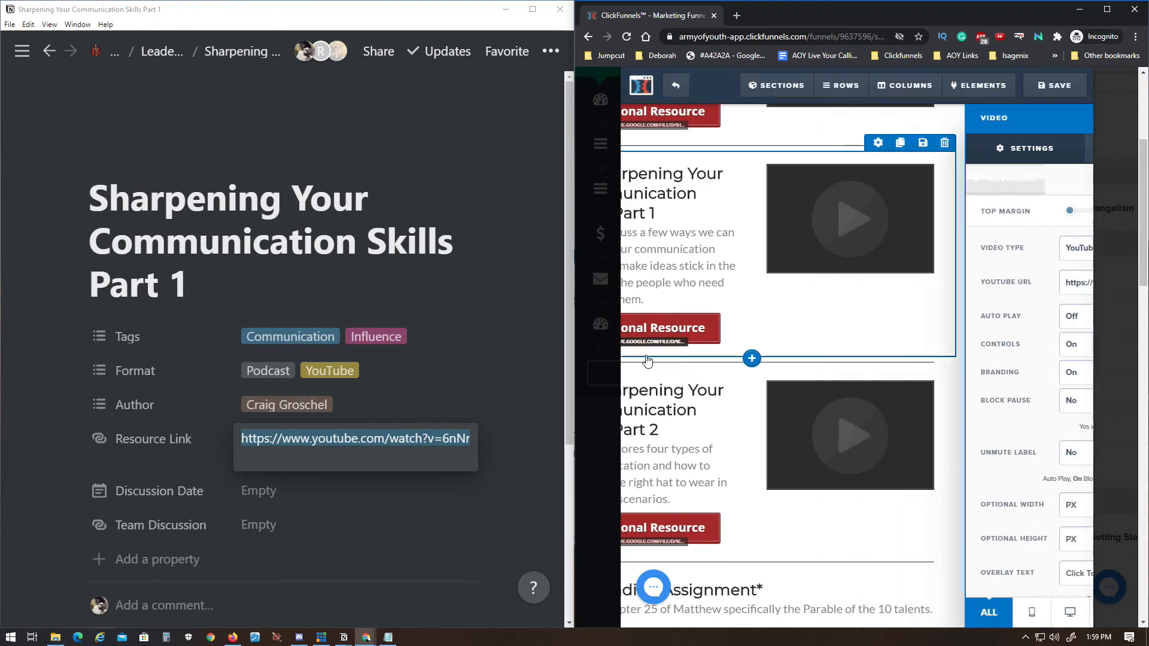
Step: Open the Sharpening Your Communication Skills Part 2 page from the training notes and copy its Resource Link
left_click(8, 52)
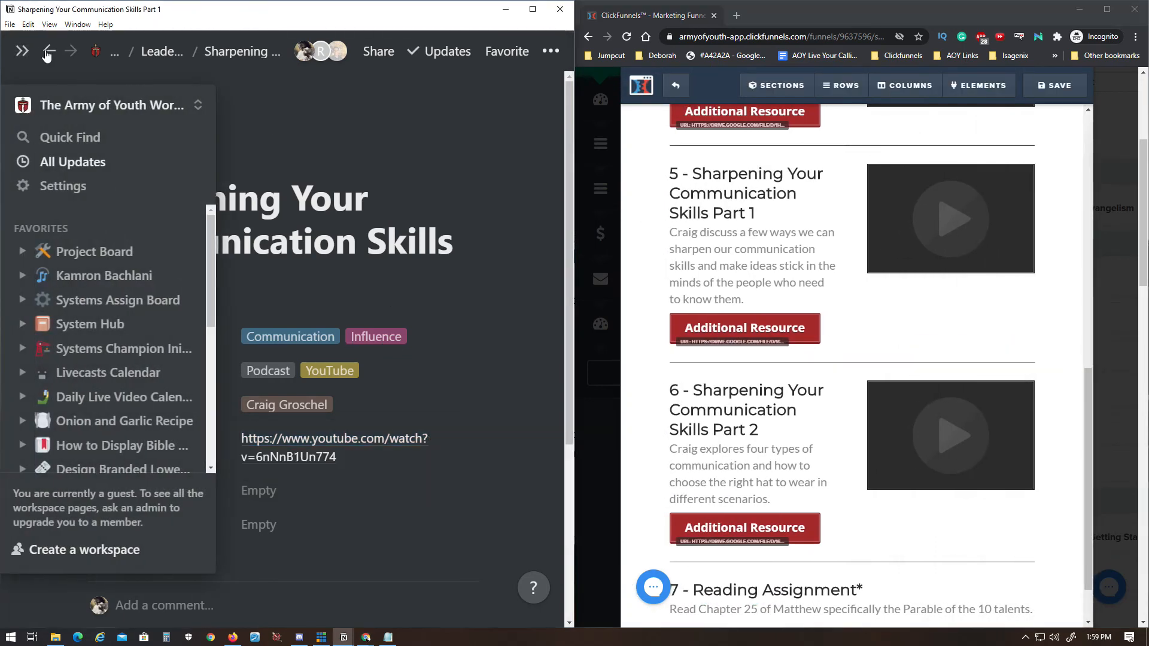
left_click(46, 55)
scroll(272, 207, "down", 3)
left_click(273, 206)
scroll(397, 405, "down", 2)
left_click(378, 349)
triple_click(408, 319)
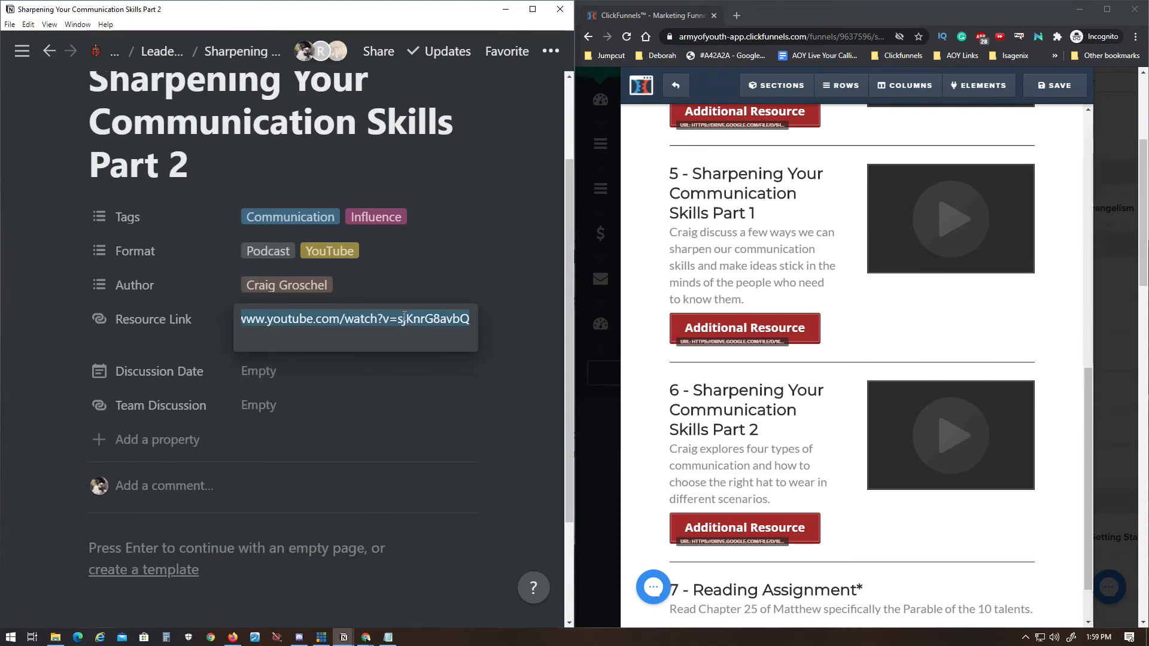
left_click(920, 437)
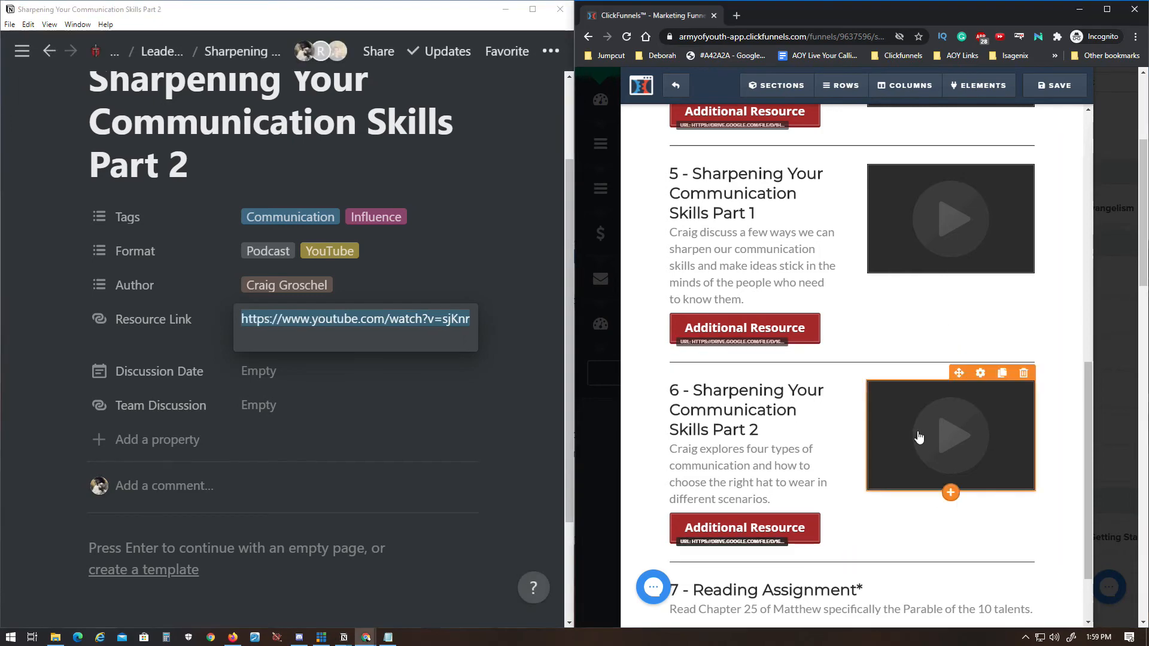
left_click(920, 437)
left_click(996, 217)
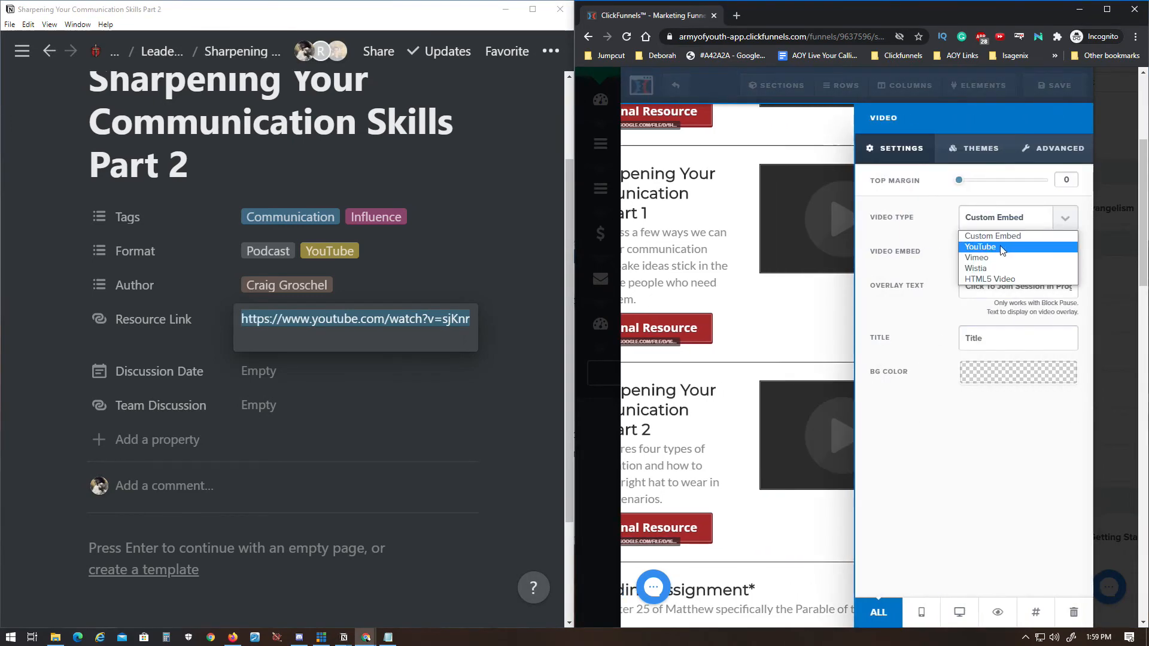
left_click(985, 250)
key("ctrl+v")
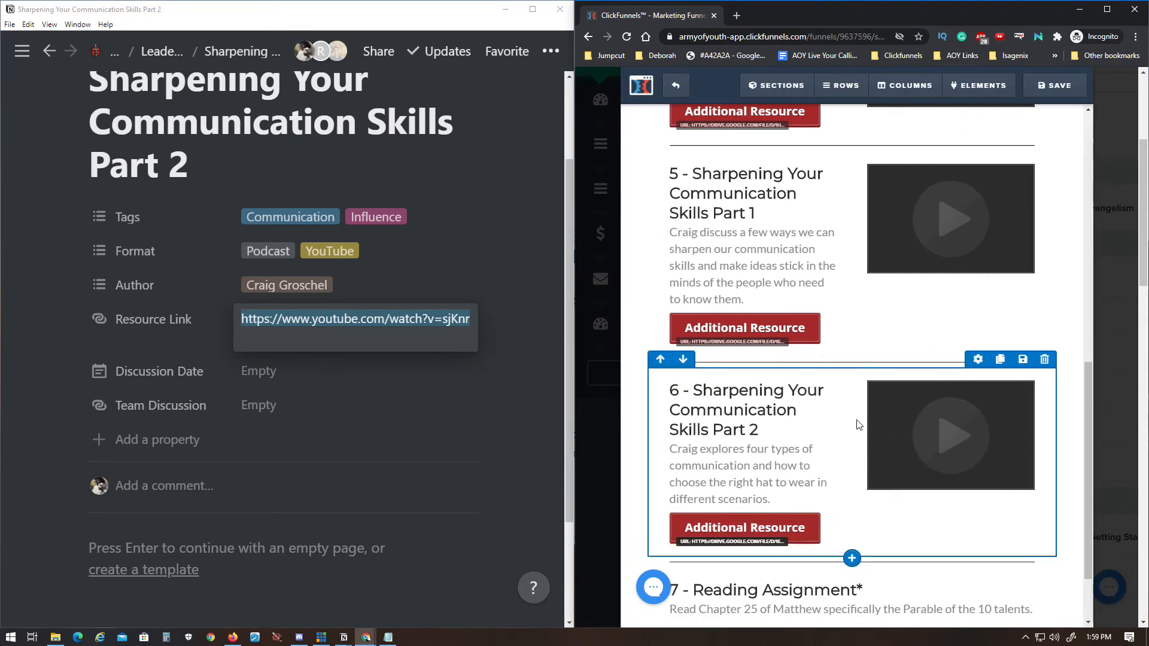
Step: Return to the Training for Communication notes page for comparison with the lesson's reading assignment
scroll(857, 420, "down", 2)
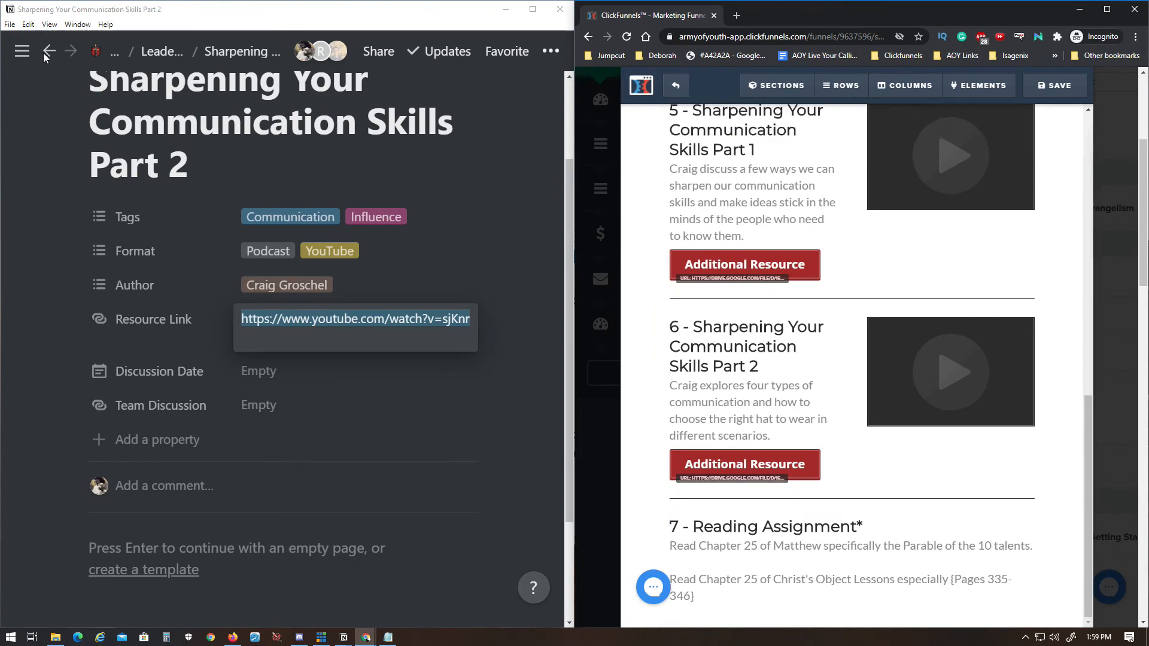
left_click(49, 53)
left_click(49, 53)
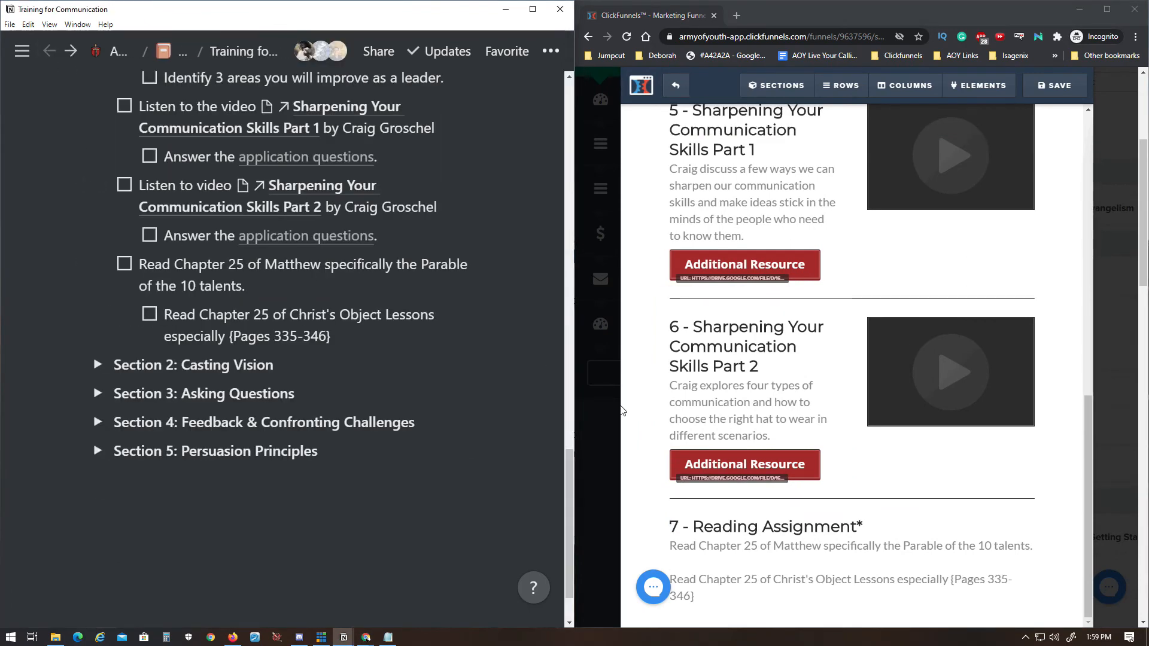
Step: Save the lesson page and exit its editor to the New Dashboard overview in a maximized browser window
left_click(1041, 88)
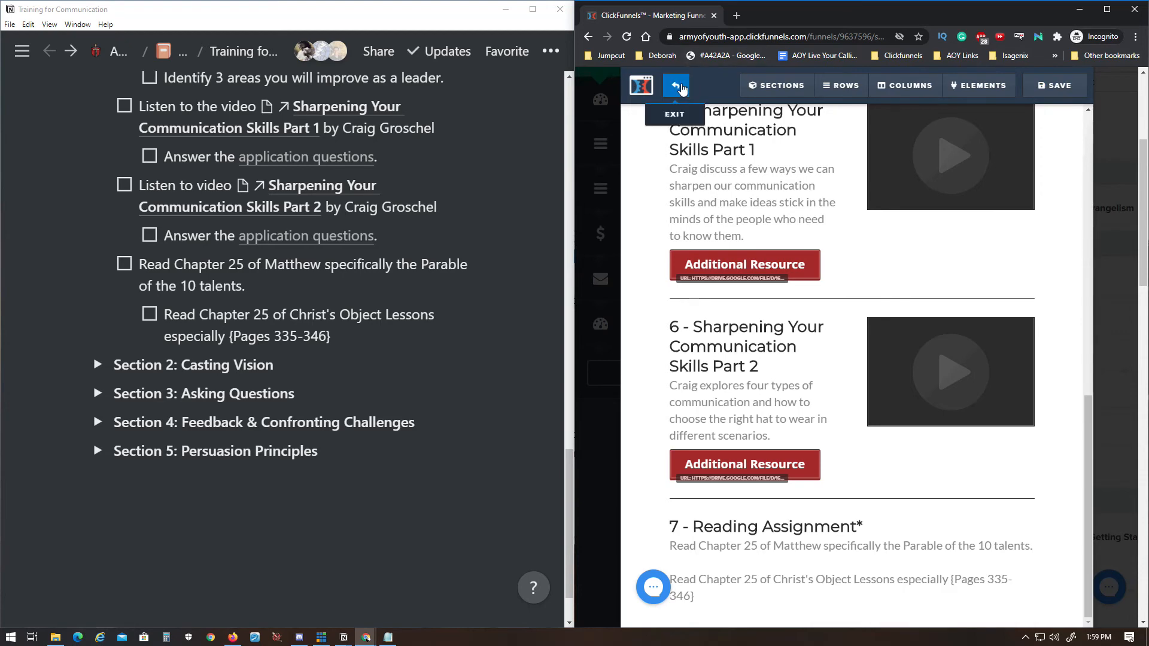
scroll(803, 313, "up", 10)
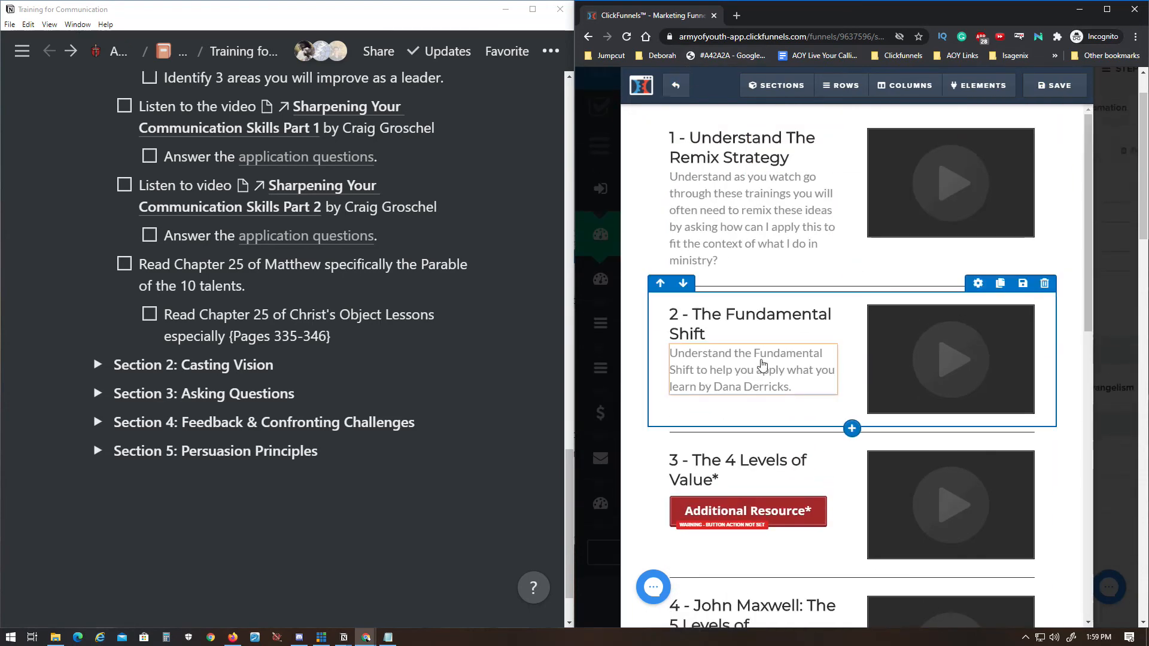
scroll(748, 269, "down", 2)
left_click(676, 85)
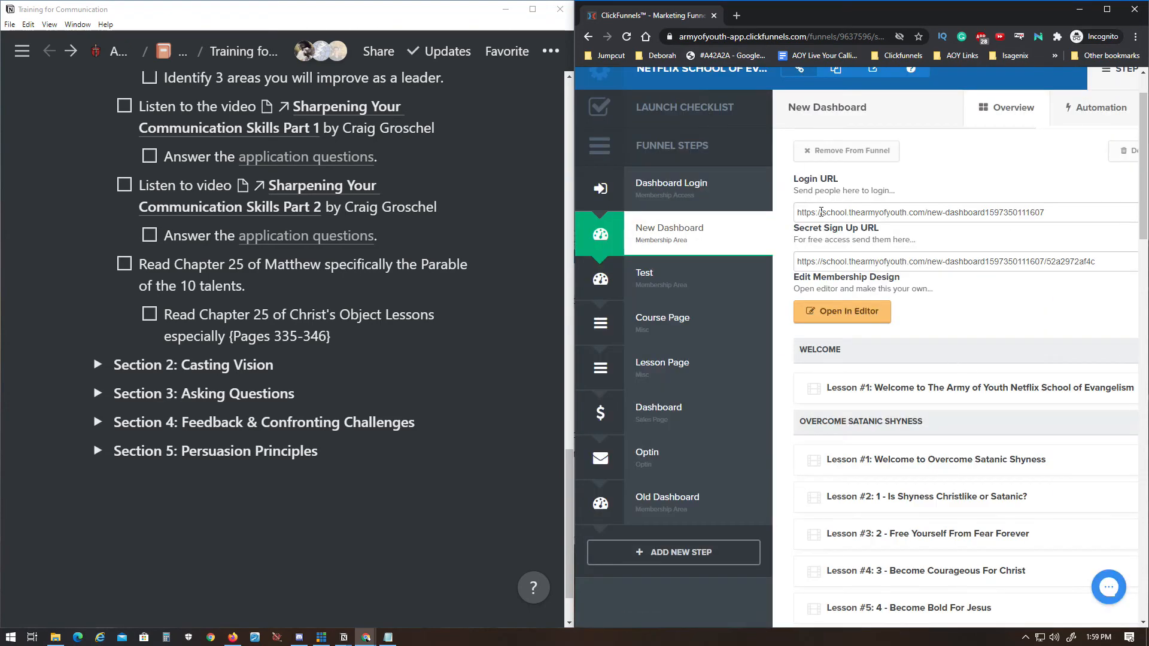
left_click_drag(914, 20, 599, 2)
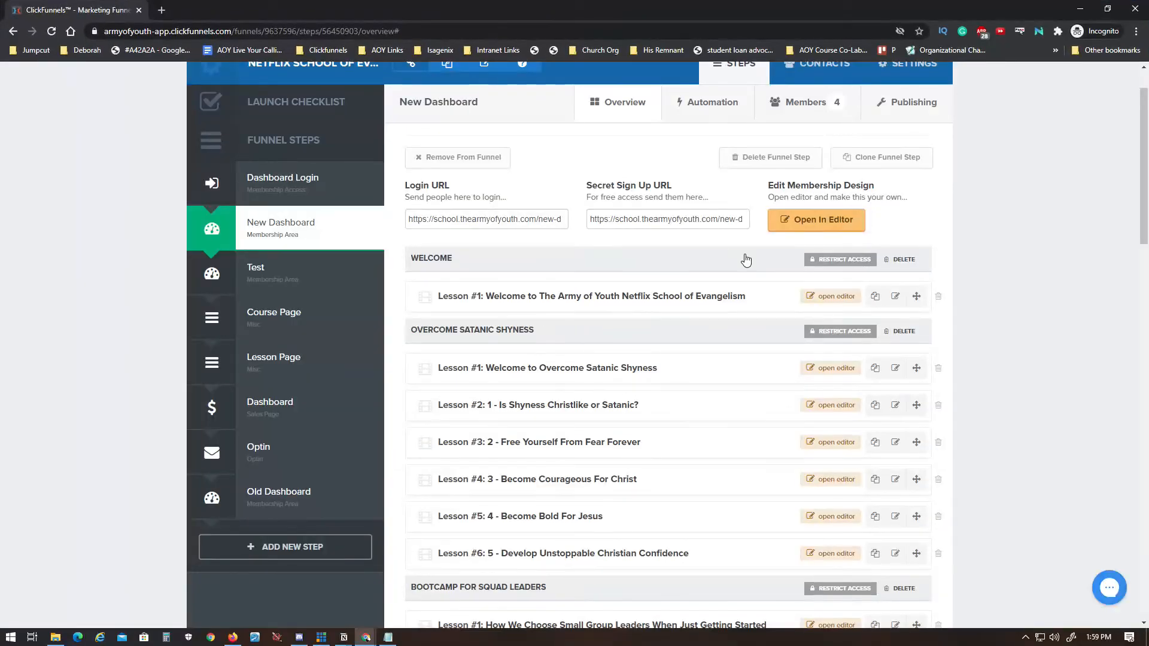
Step: Preview the New Dashboard membership design from its editor, and return to the overview
scroll(746, 259, "up", 1)
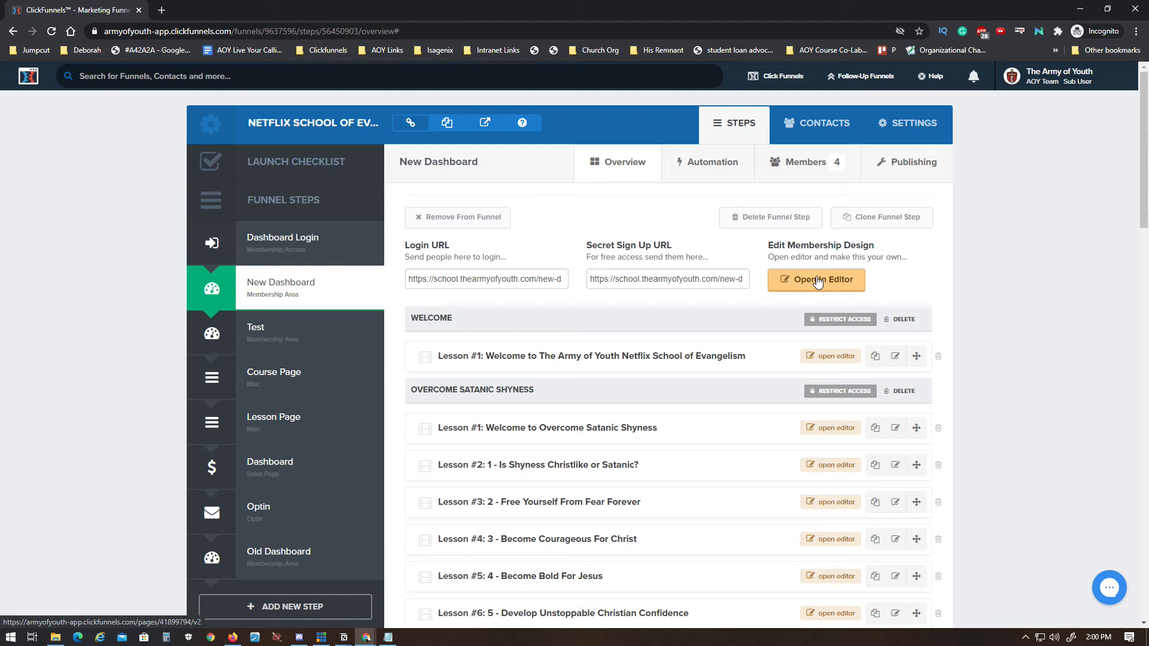
left_click(820, 283)
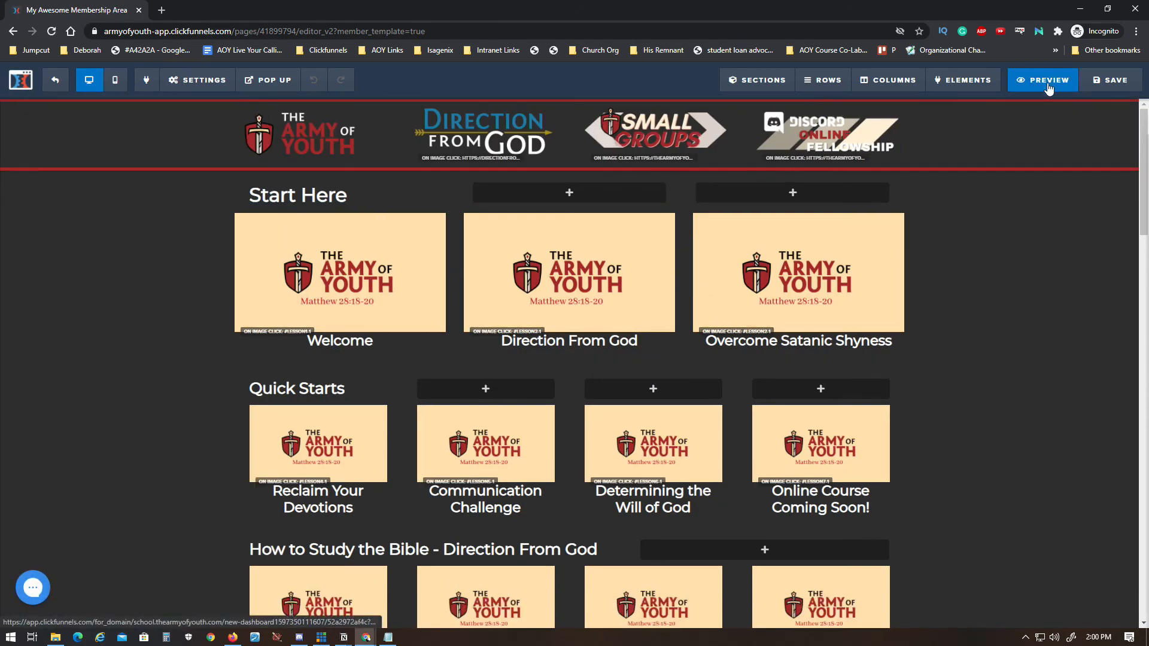
left_click(1049, 84)
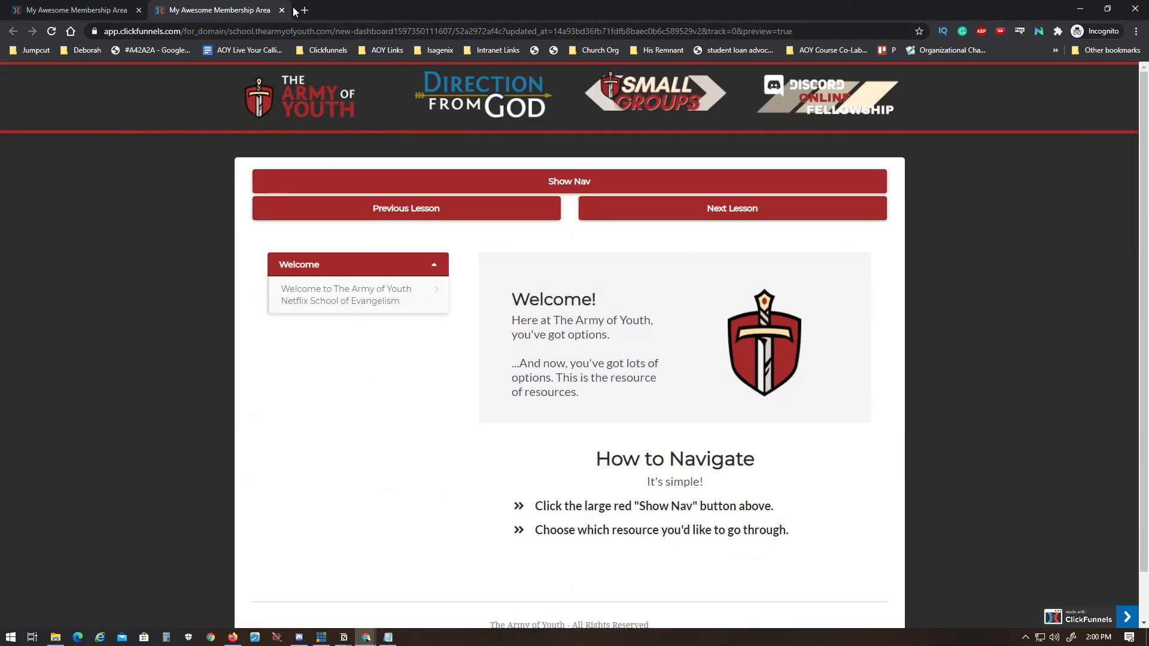
left_click(282, 11)
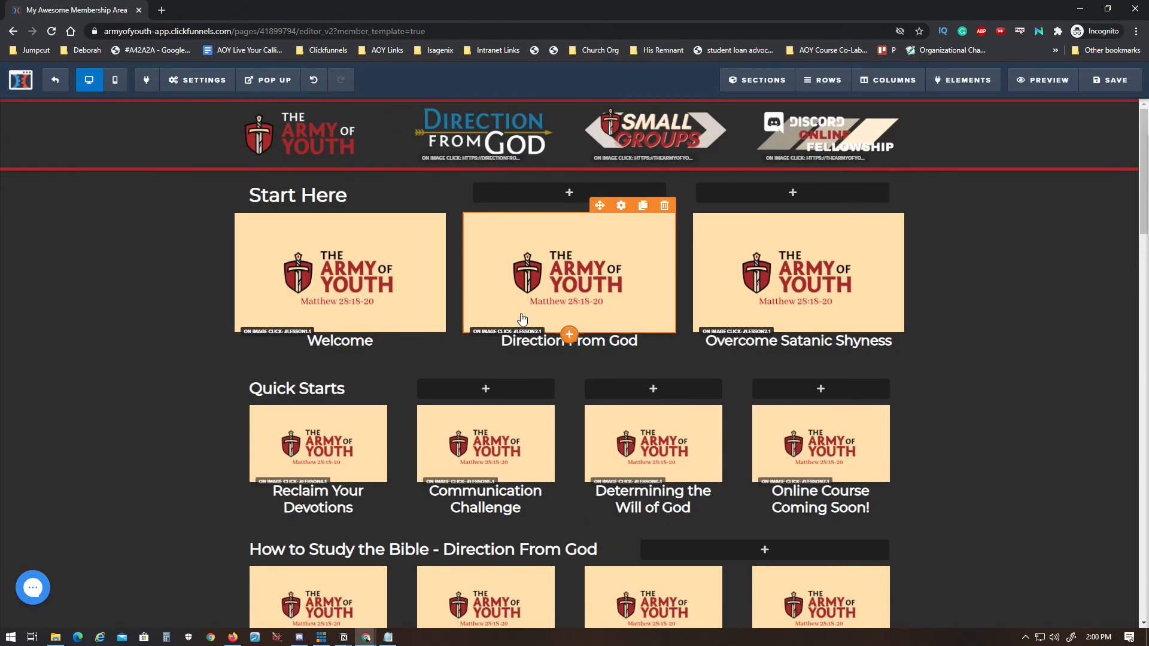
left_click(55, 79)
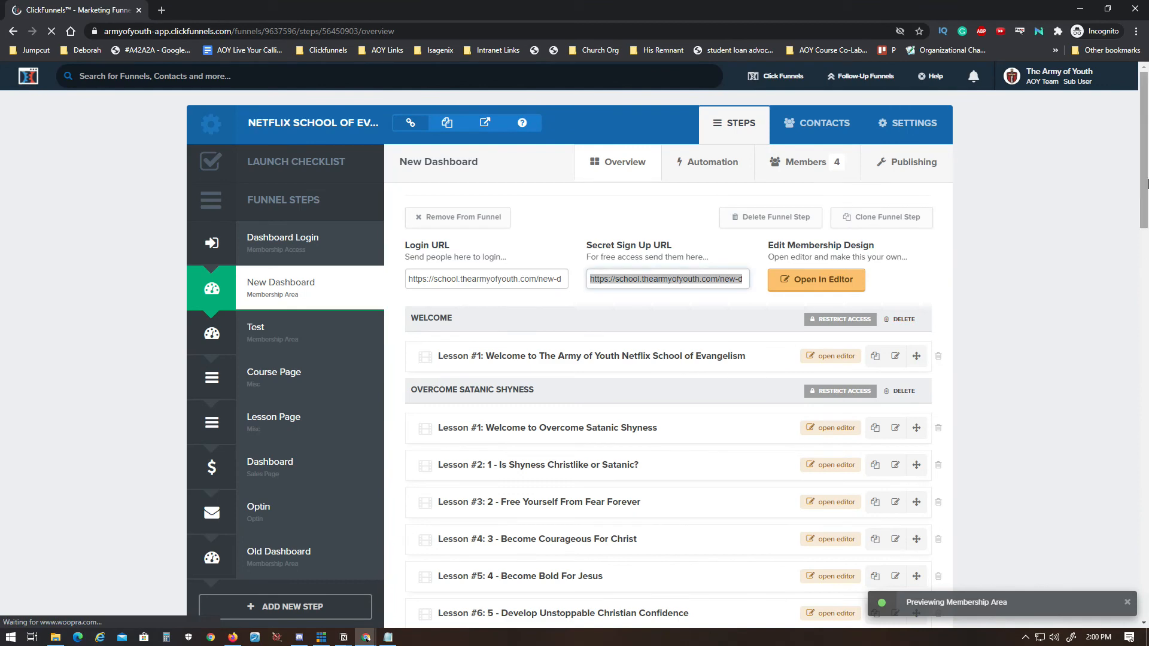
Step: Examine the New Dashboard's section and lesson list from Welcome through Communication Challenge and the sections below it
left_click_drag(1142, 155, 1125, 211)
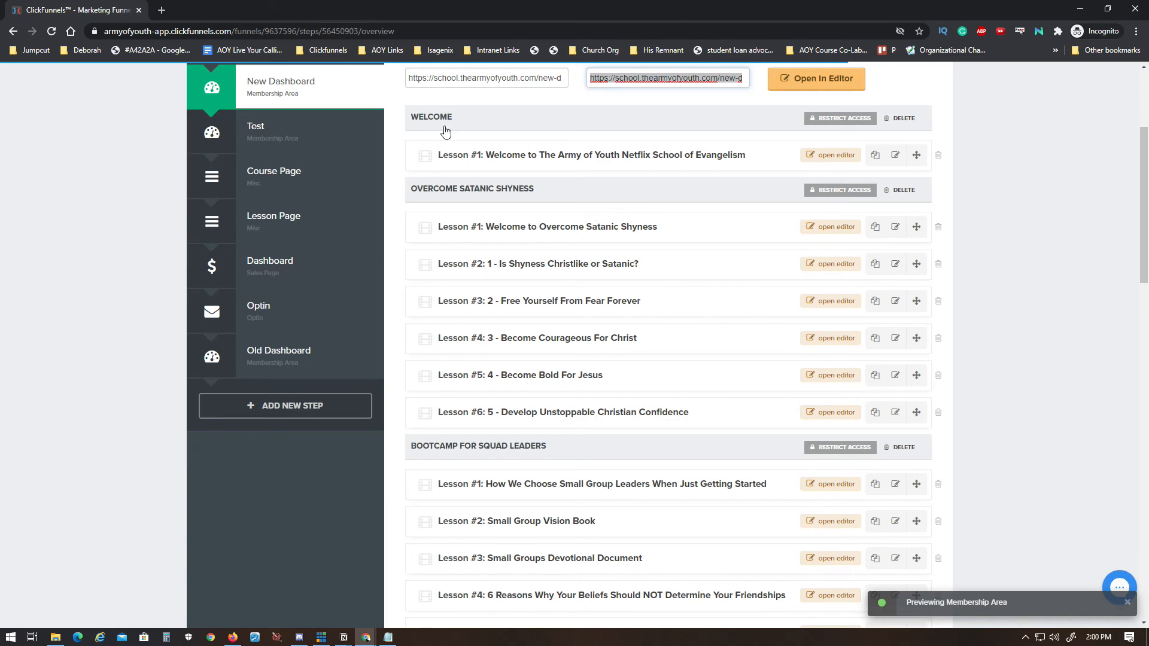
scroll(778, 386, "down", 12)
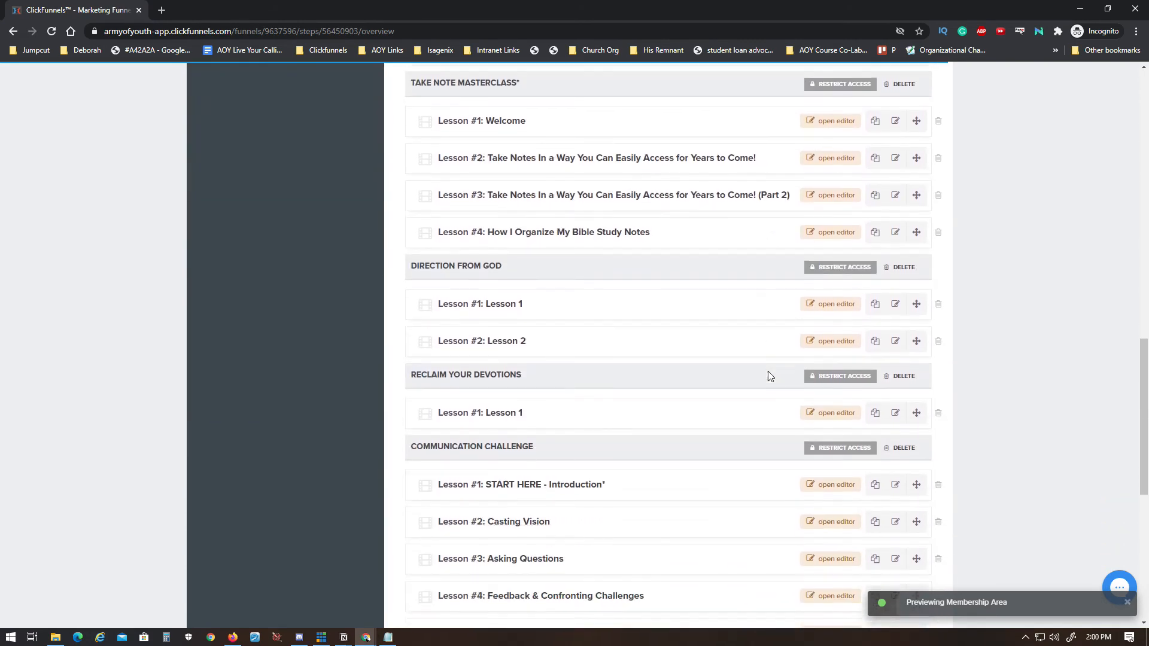
scroll(770, 376, "down", 4)
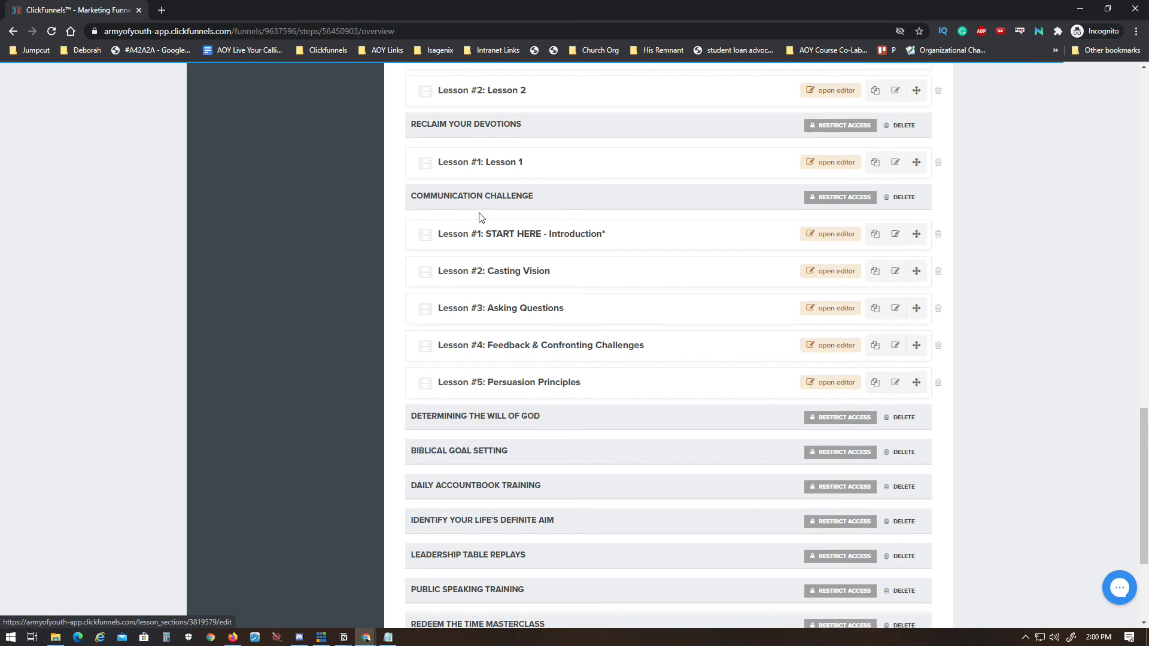
scroll(531, 359, "down", 3)
scroll(531, 403, "up", 4)
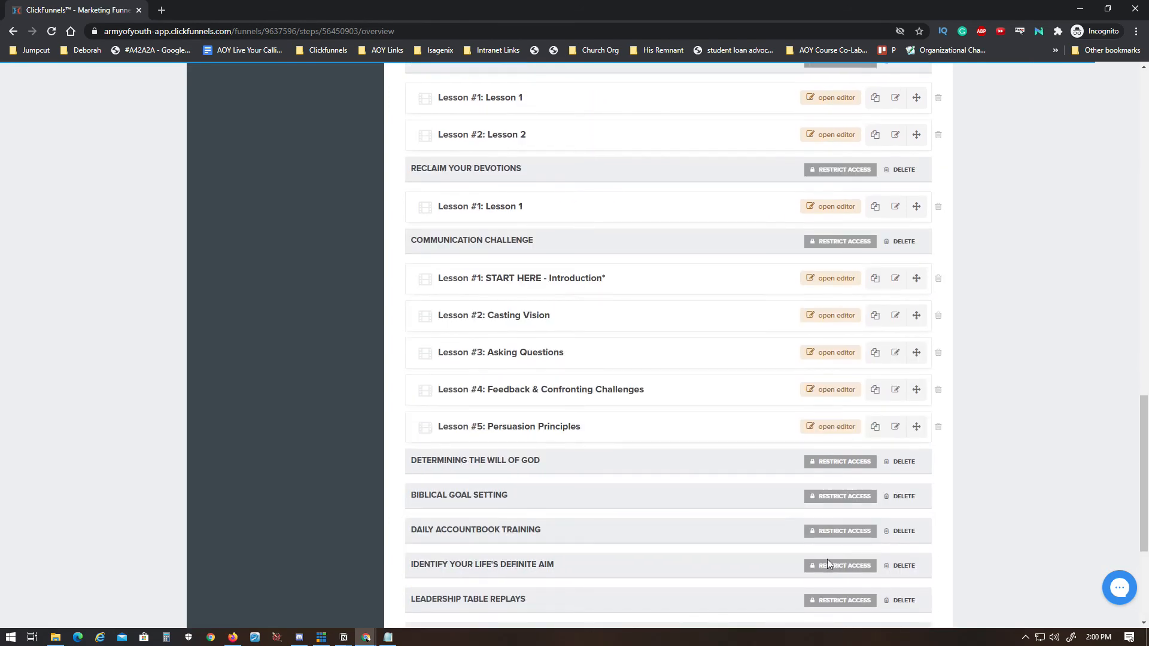
scroll(1126, 469, "up", 10)
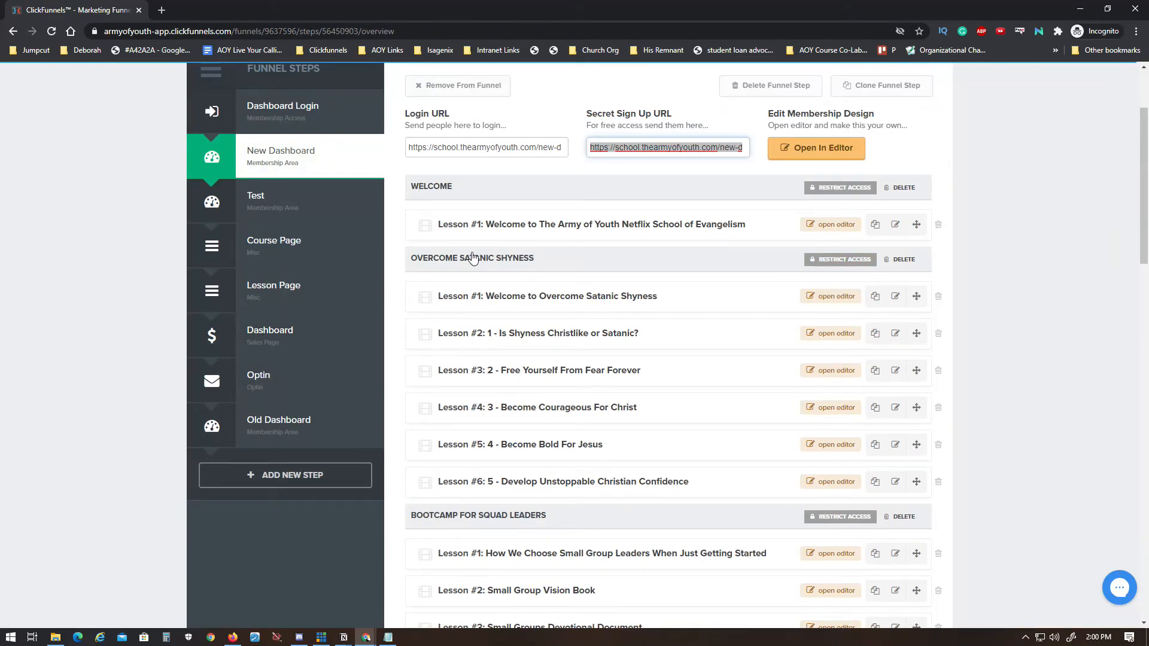
left_click(424, 189)
left_click(769, 126)
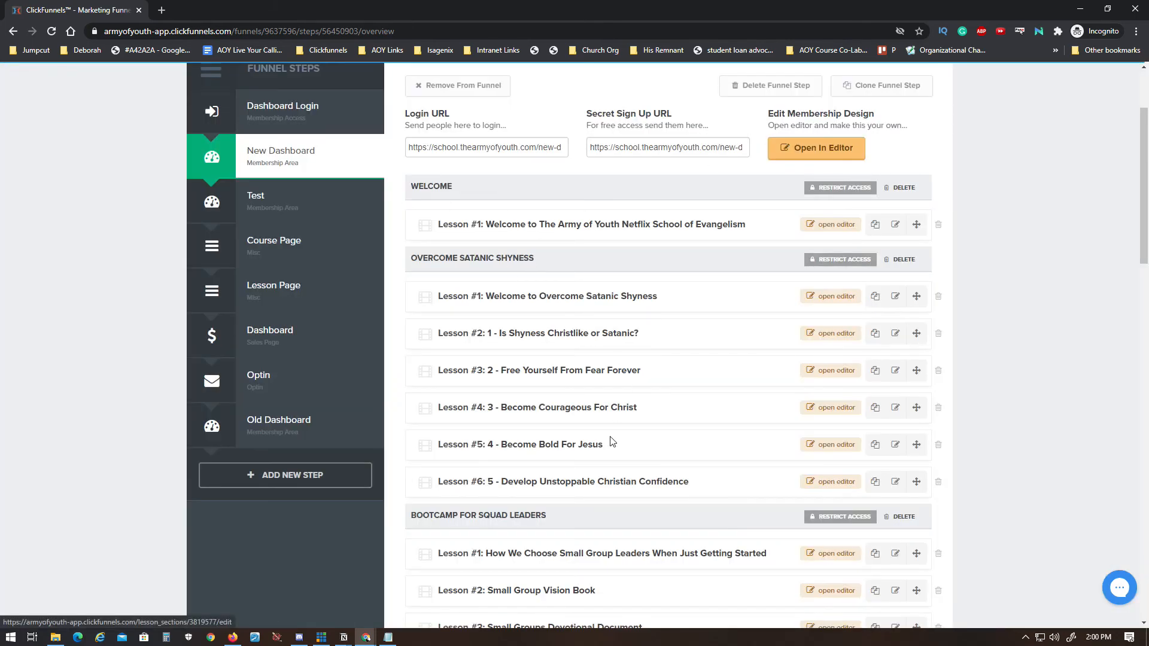
scroll(556, 520, "down", 6)
scroll(528, 410, "down", 2)
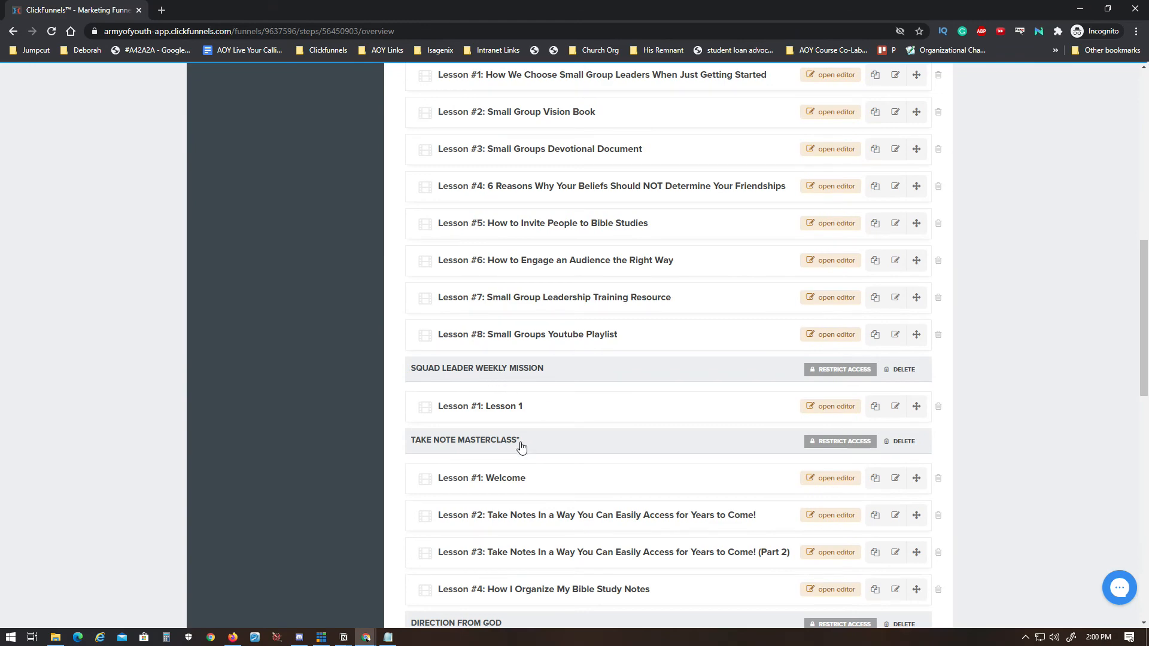
scroll(526, 442, "down", 5)
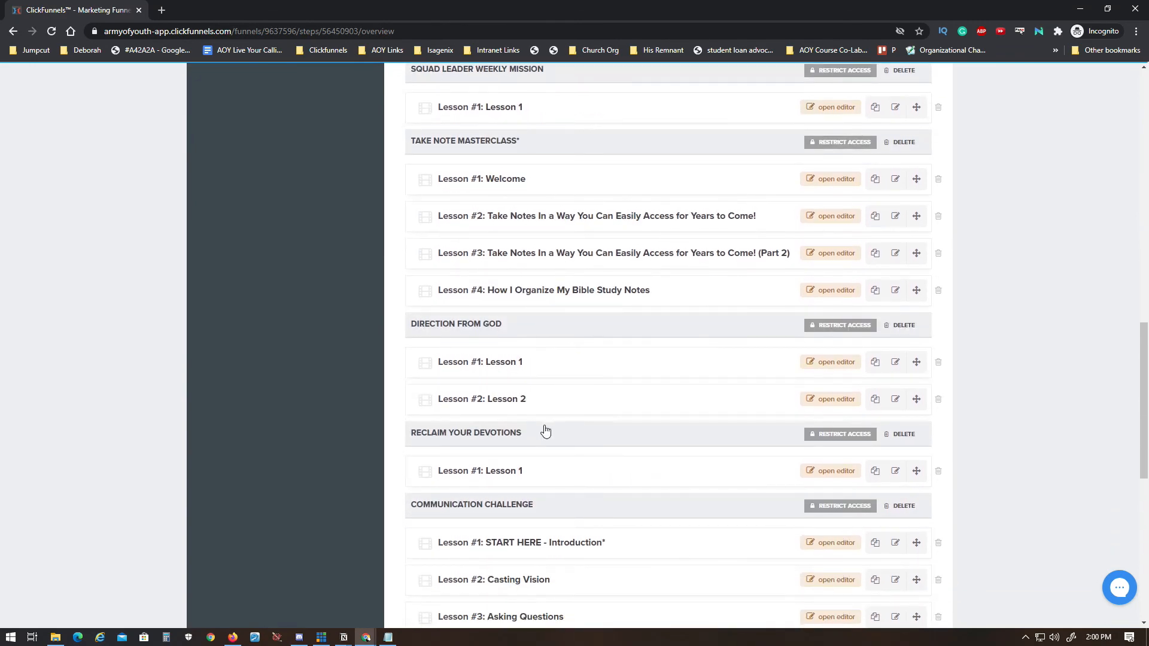
scroll(505, 358, "down", 3)
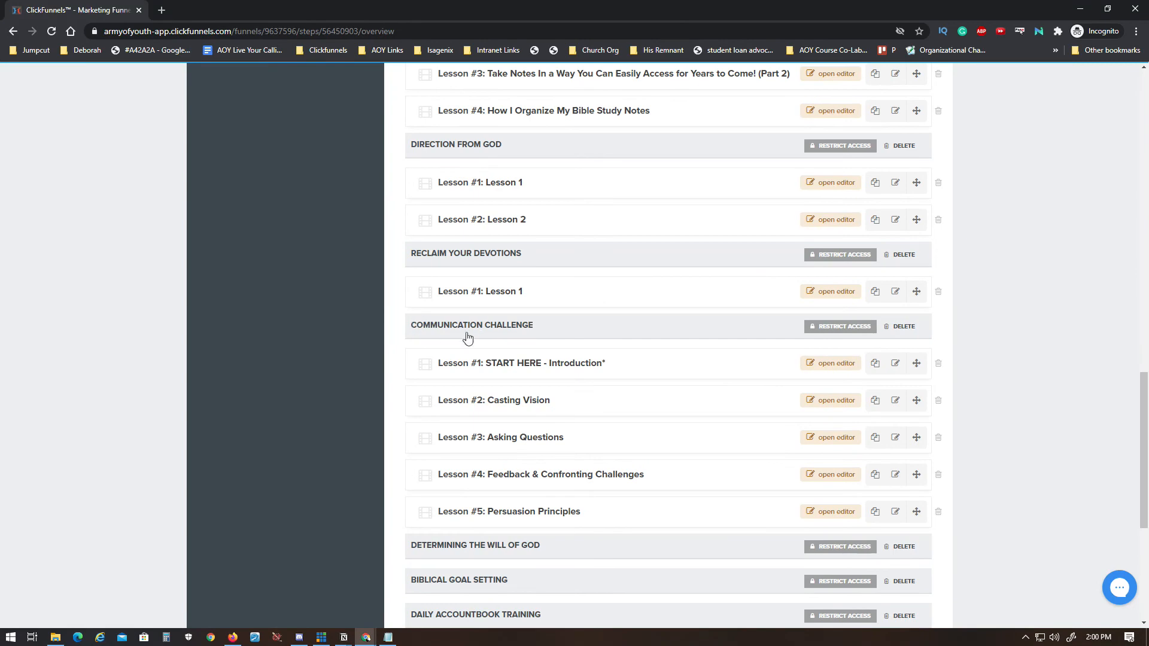
scroll(835, 426, "up", 1)
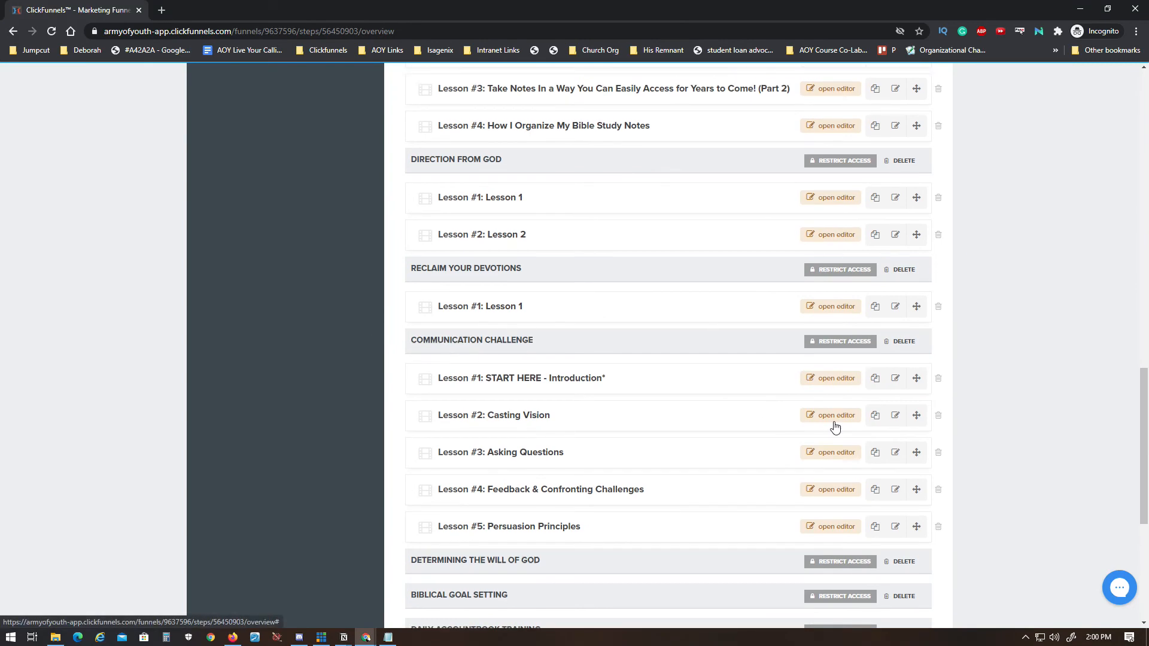
Step: Open the New Dashboard membership design in the page editor
scroll(1041, 479, "up", 15)
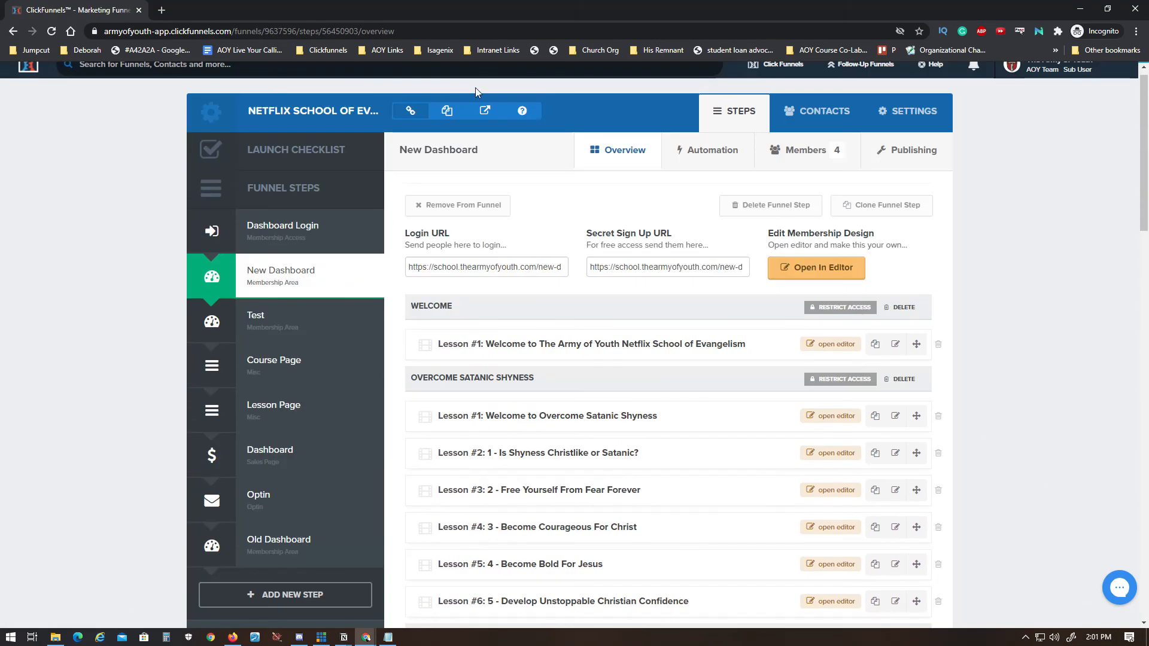
left_click(792, 263)
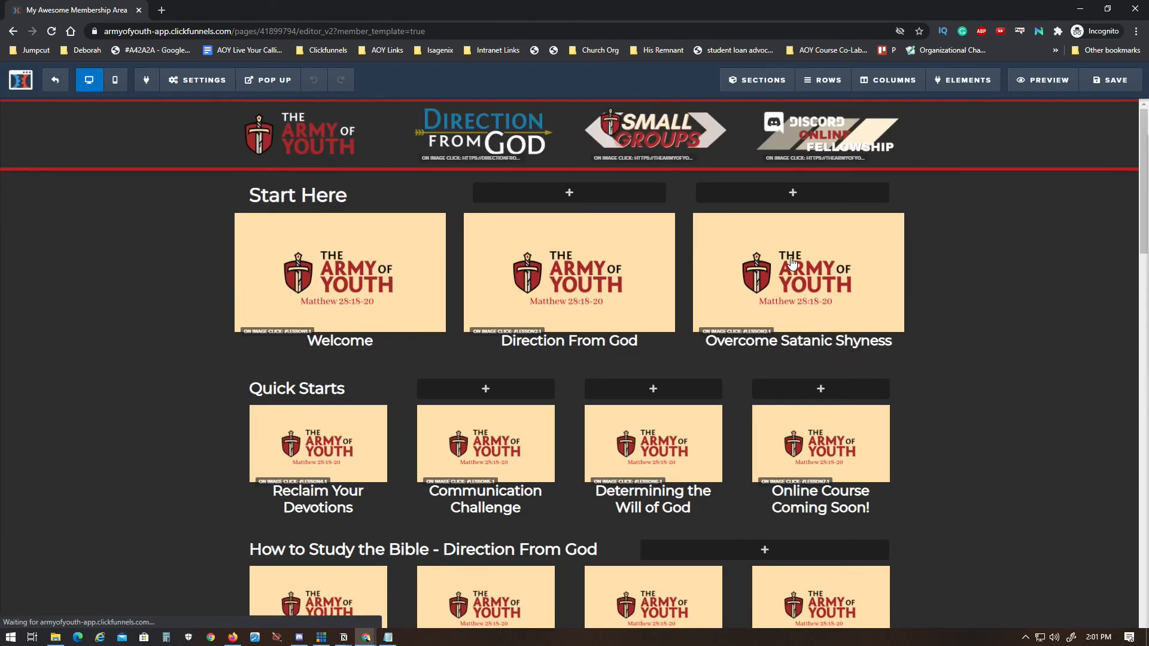
Step: Set the link URL of the Communication Challenge image in the Quick Starts row to #lesson8-1
scroll(896, 350, "down", 2)
scroll(896, 351, "down", 1)
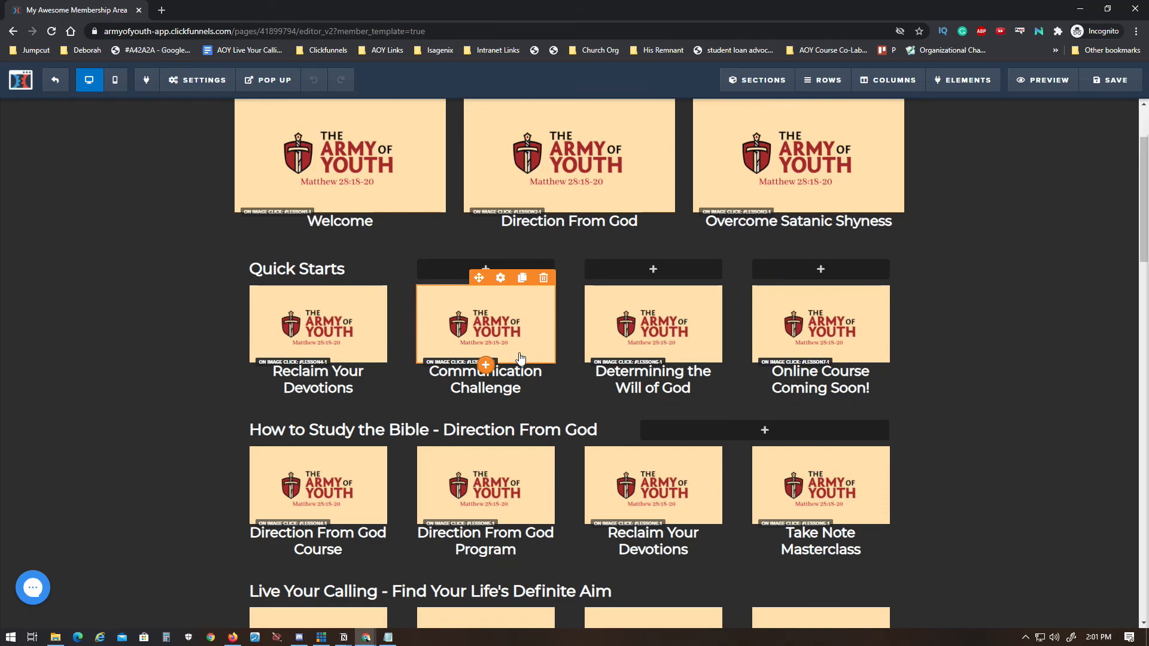
scroll(521, 358, "down", 8)
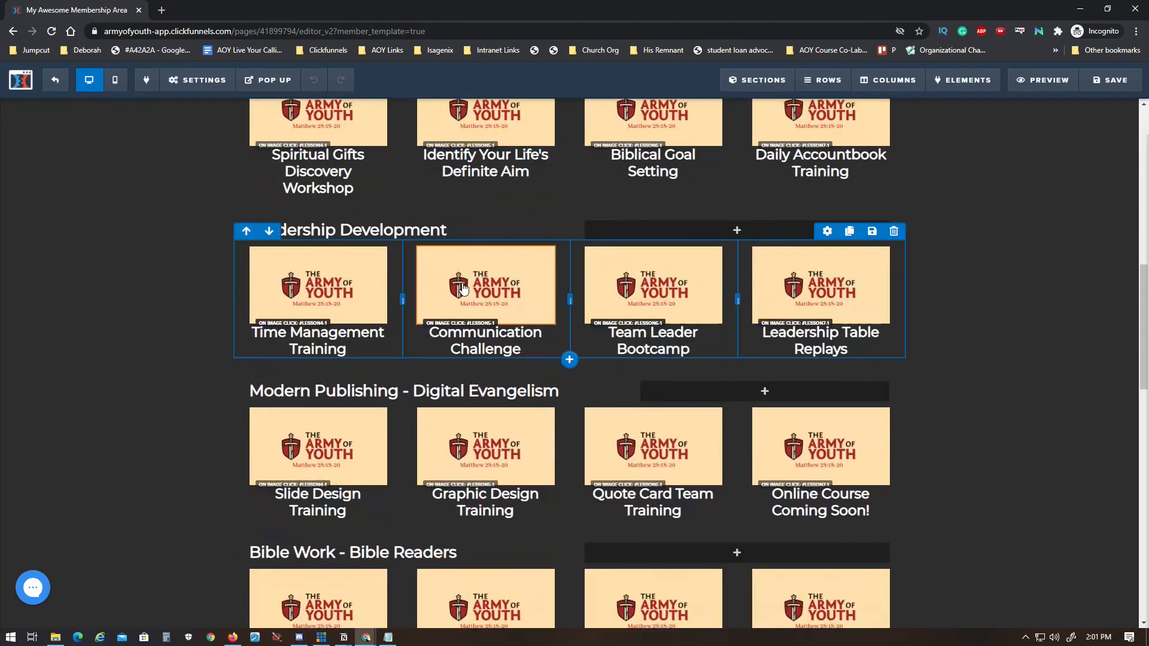
scroll(608, 375, "up", 6)
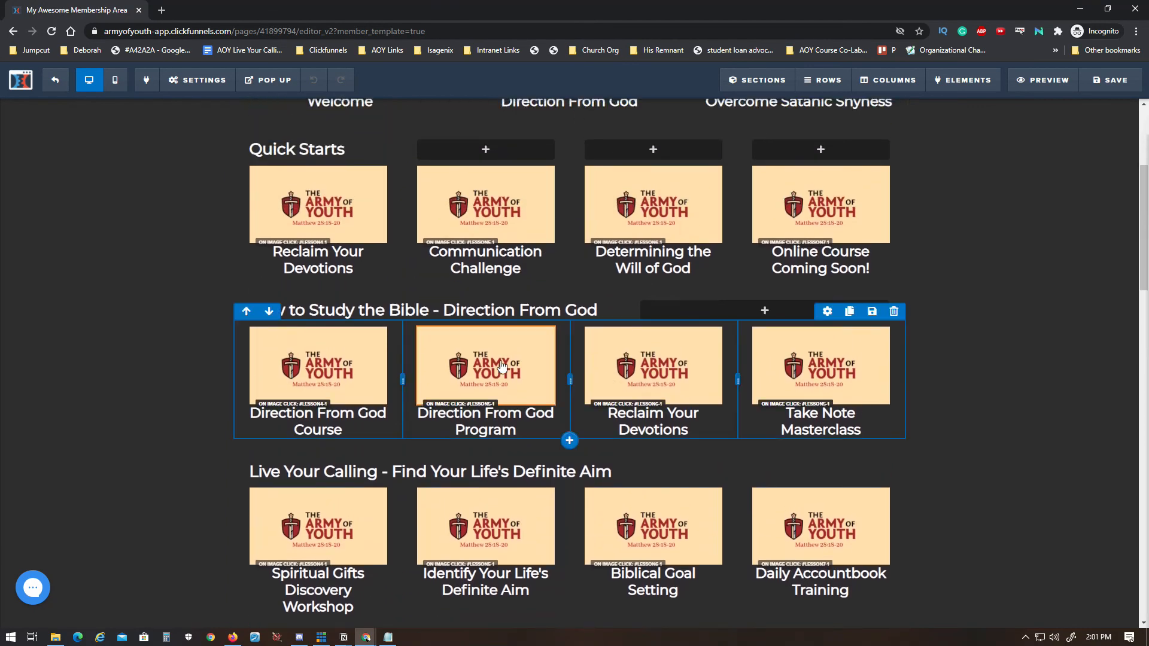
left_click(508, 371)
left_click(497, 361)
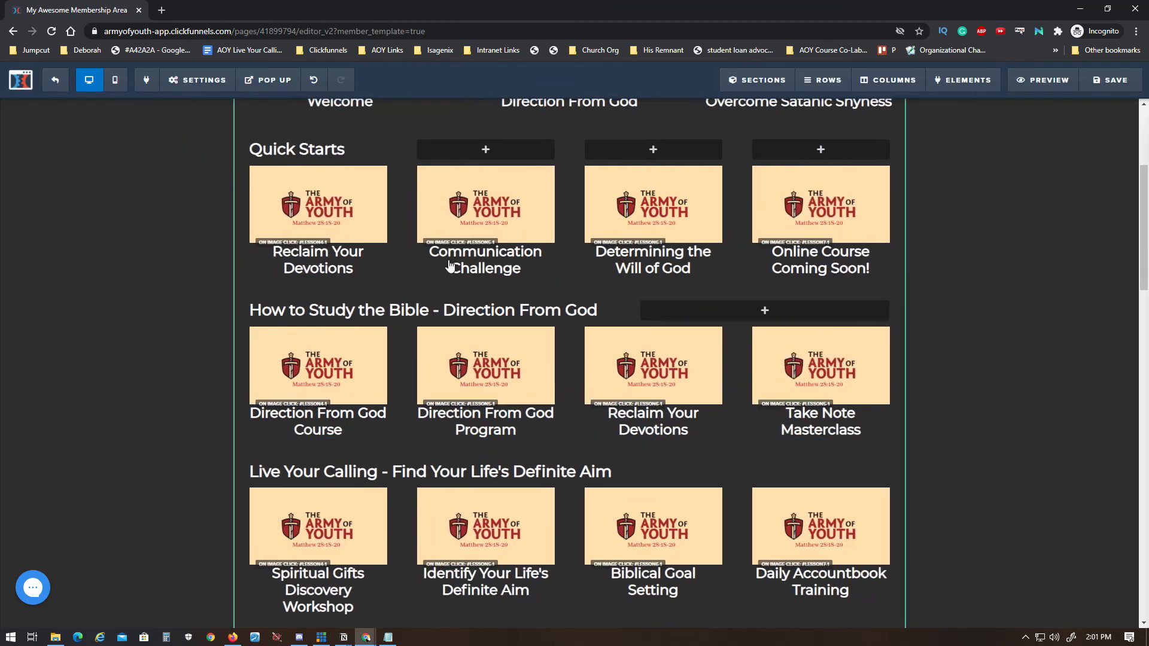
left_click(482, 239)
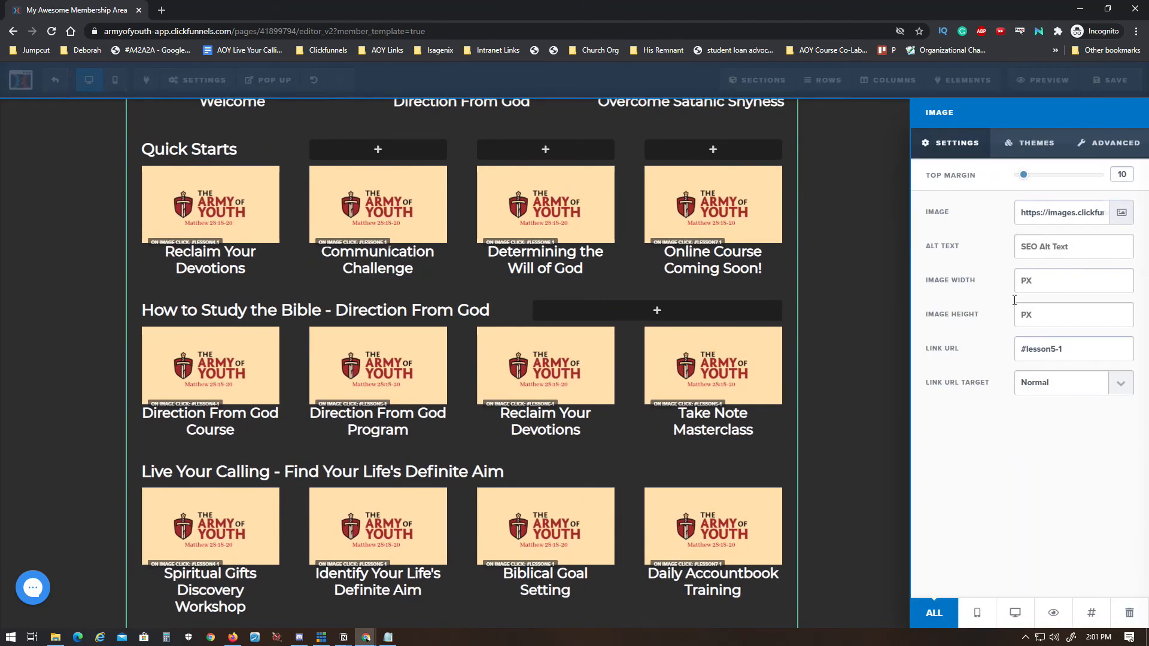
left_click(365, 225)
scroll(590, 301, "up", 2)
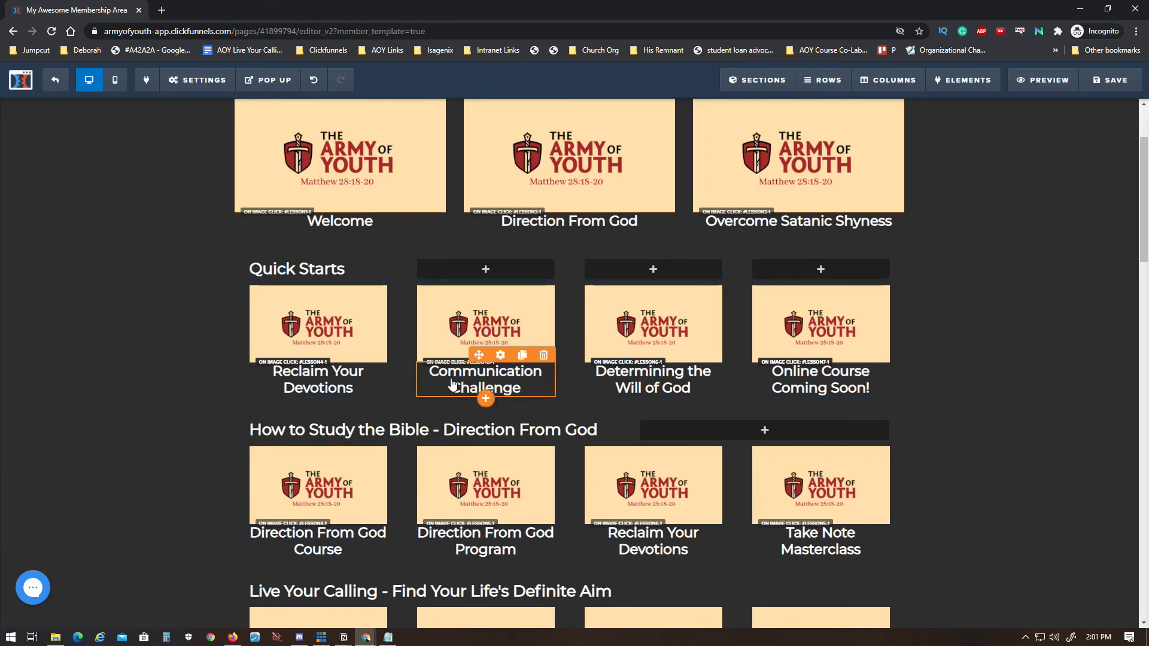
left_click(486, 324)
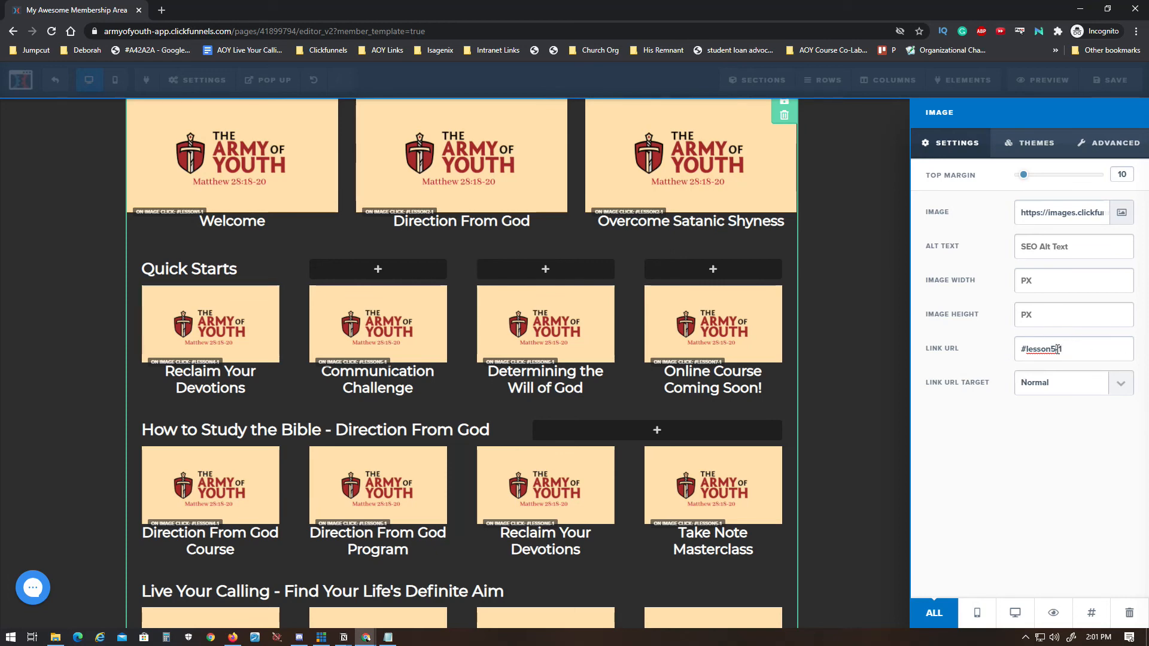
key("BackSpace")
type("8")
left_click(623, 359)
Step: Inspect the link settings of the Communication Challenge image in the Leadership Development row
scroll(599, 357, "down", 1)
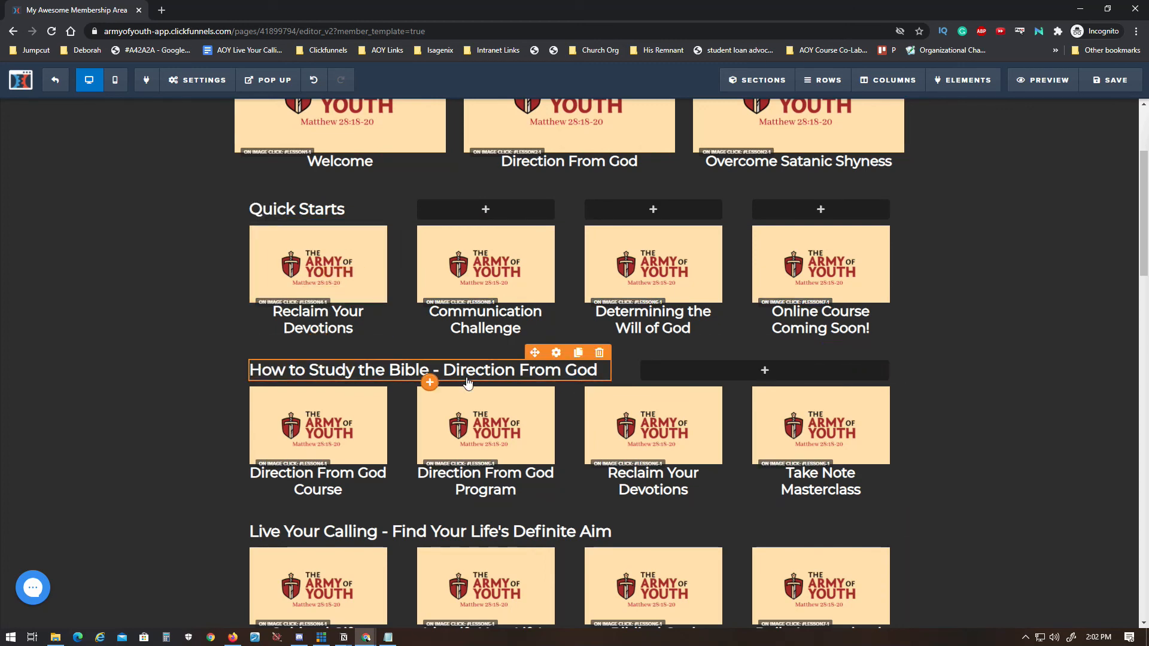
scroll(409, 376, "up", 3)
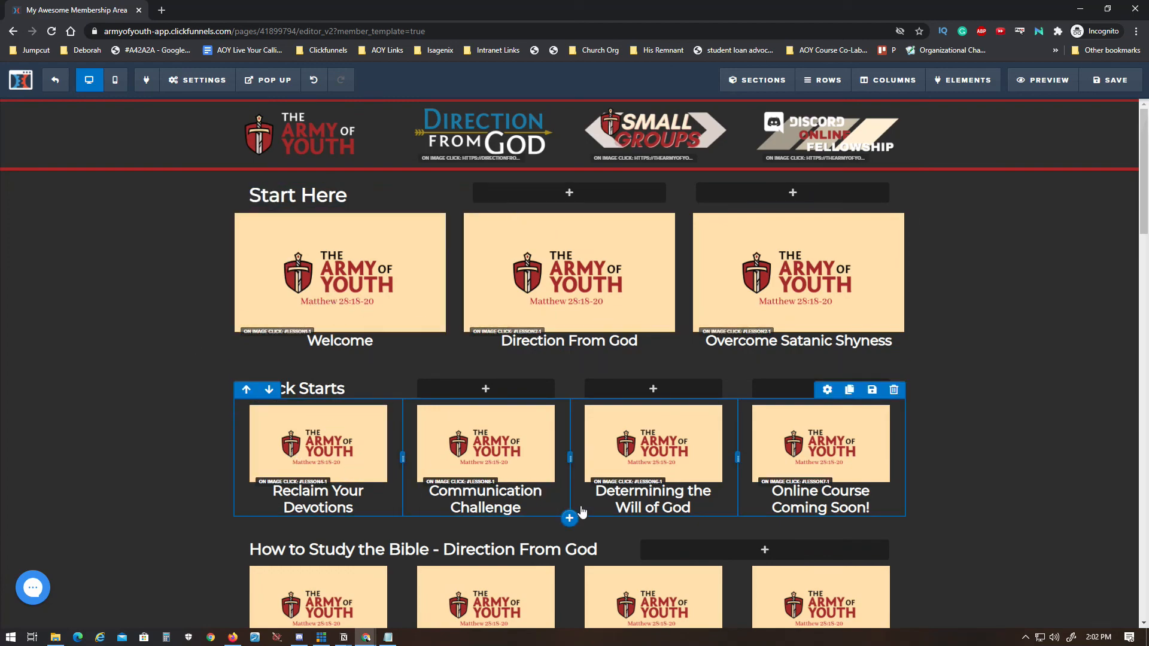
scroll(317, 467, "down", 4)
scroll(317, 486, "down", 5)
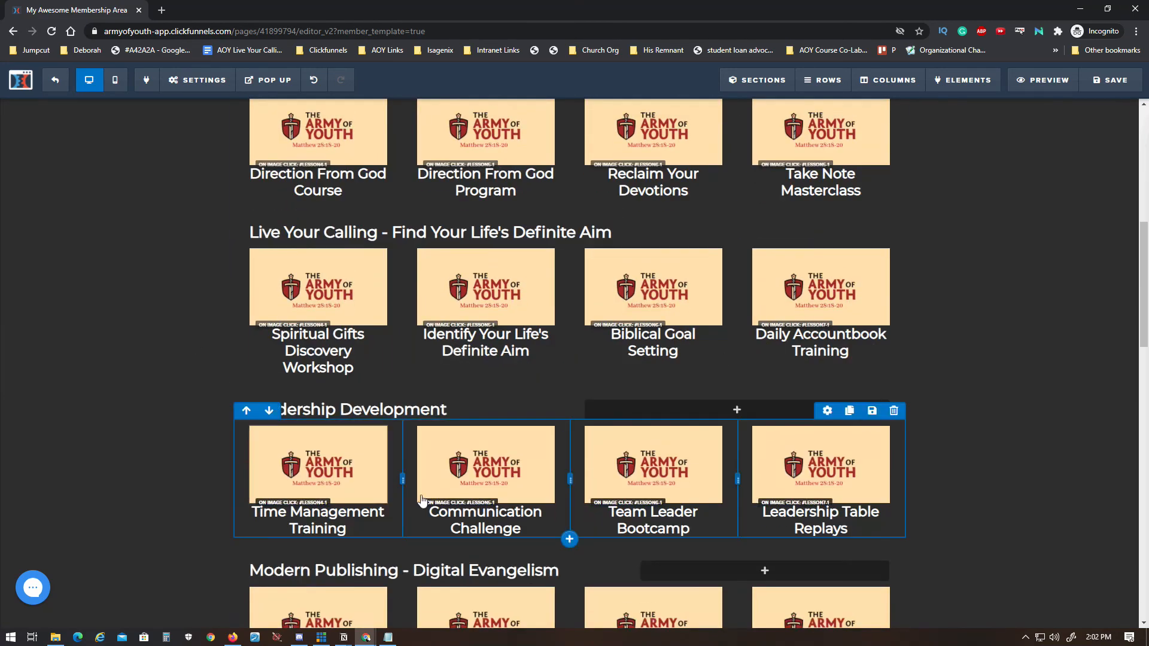
scroll(444, 383, "down", 3)
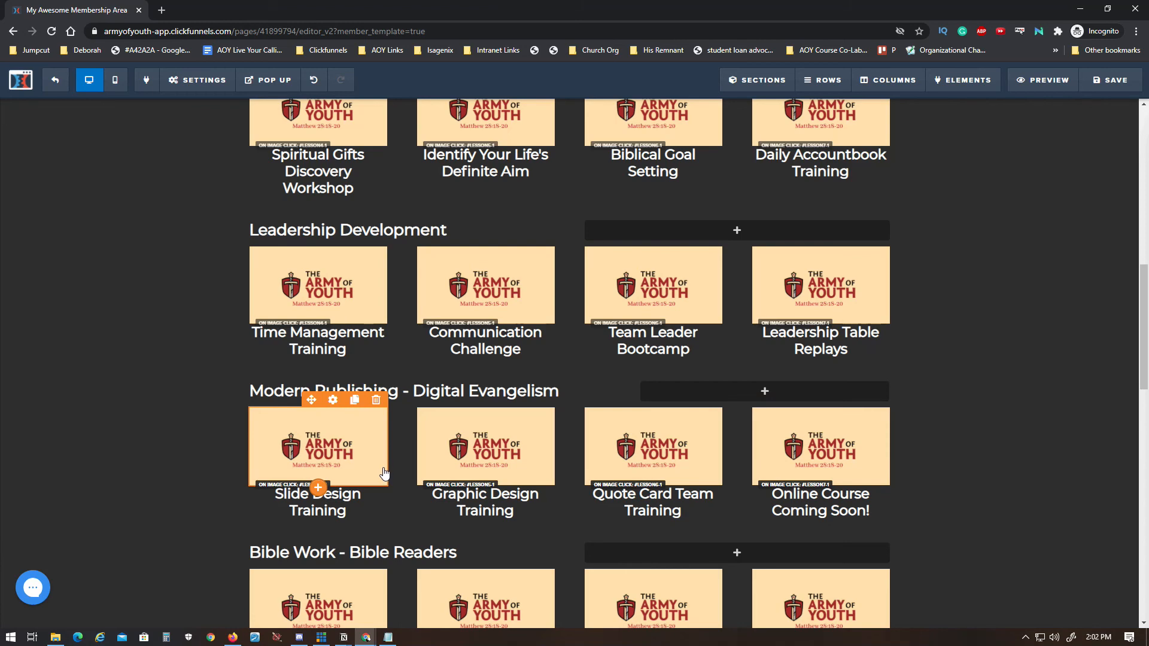
left_click(486, 294)
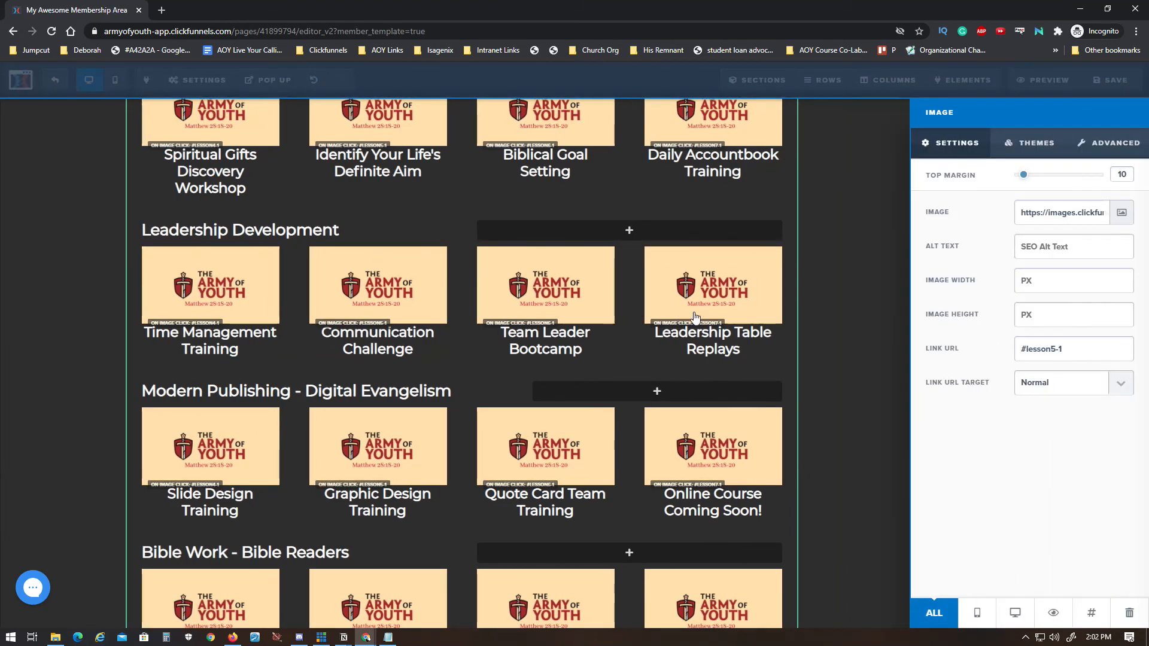
left_click(1053, 352)
left_click(645, 371)
Step: Look through the dashboard sections from Quick Starts to Medical Missionary Work for other Communication Challenge tiles
scroll(954, 443, "down", 3)
scroll(954, 443, "down", 5)
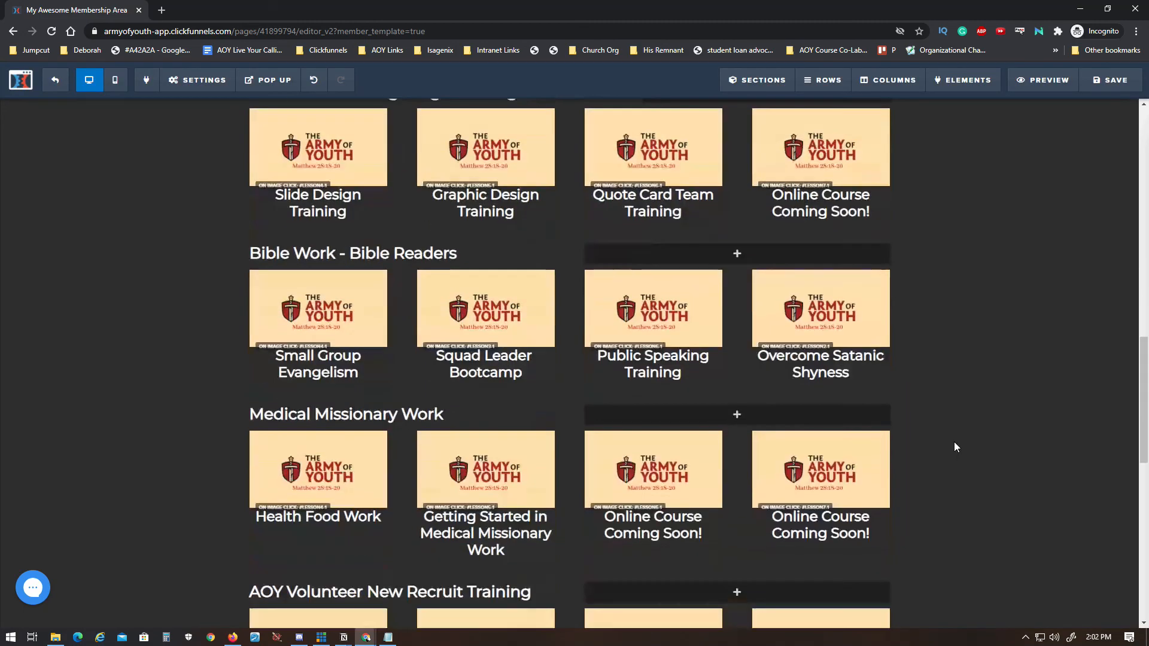
scroll(954, 442, "up", 8)
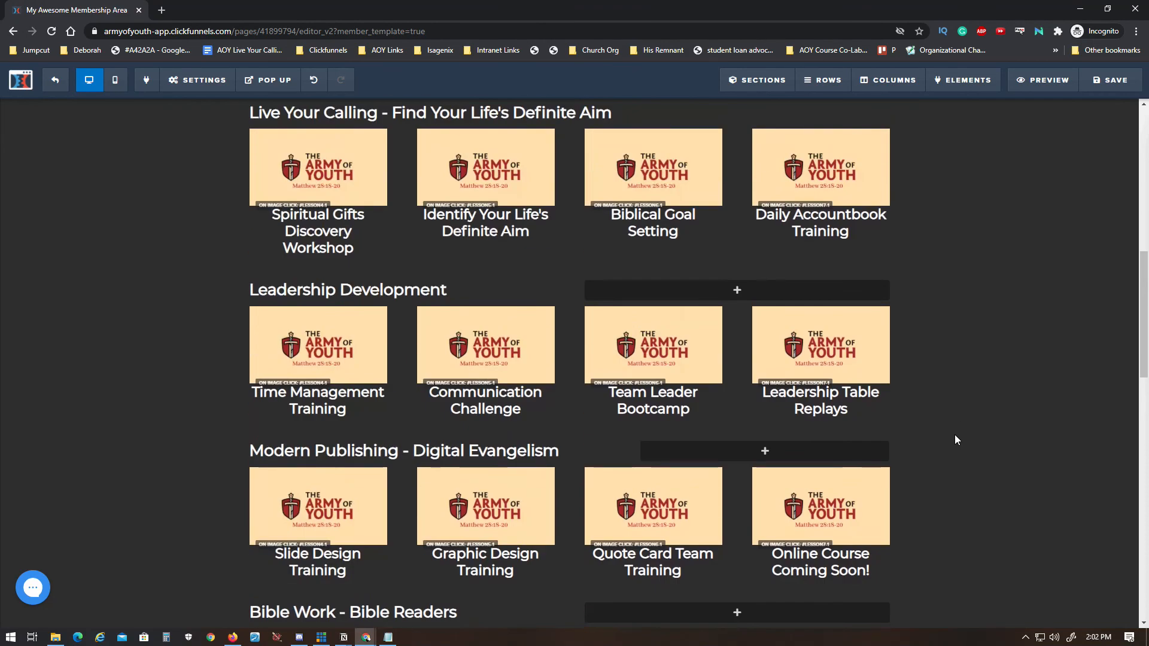
scroll(943, 461, "up", 9)
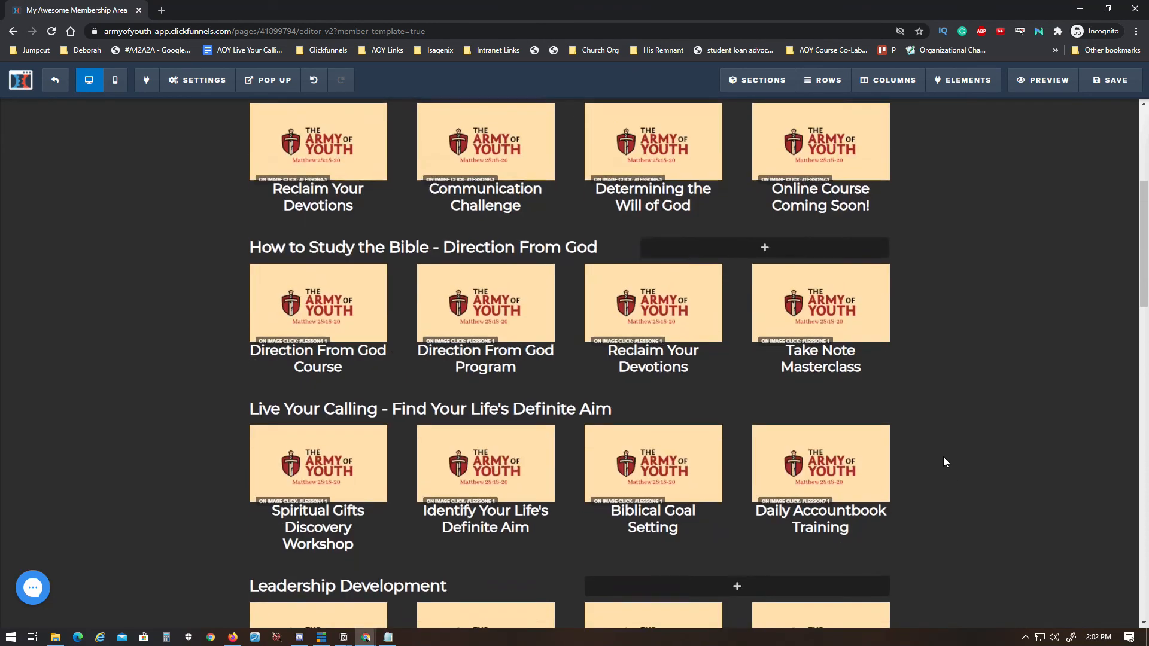
scroll(944, 461, "down", 2)
scroll(944, 461, "down", 3)
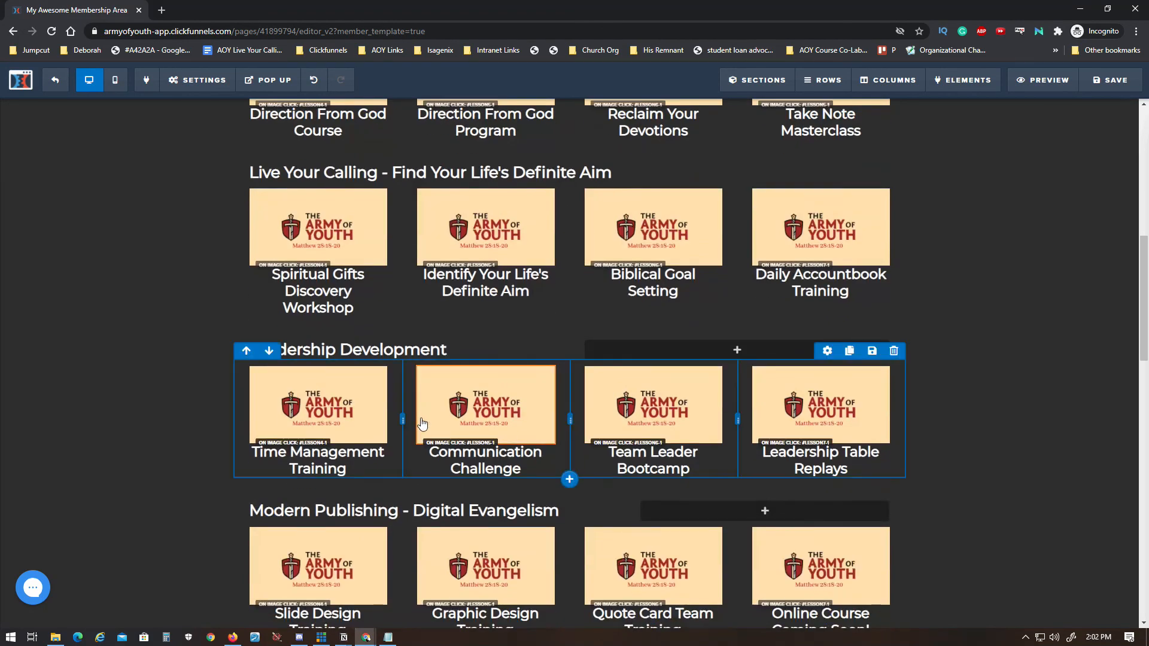
Step: Set the link URL of the Communication Challenge image in the Leadership Development row to #lesson8-1
scroll(476, 249, "down", 3)
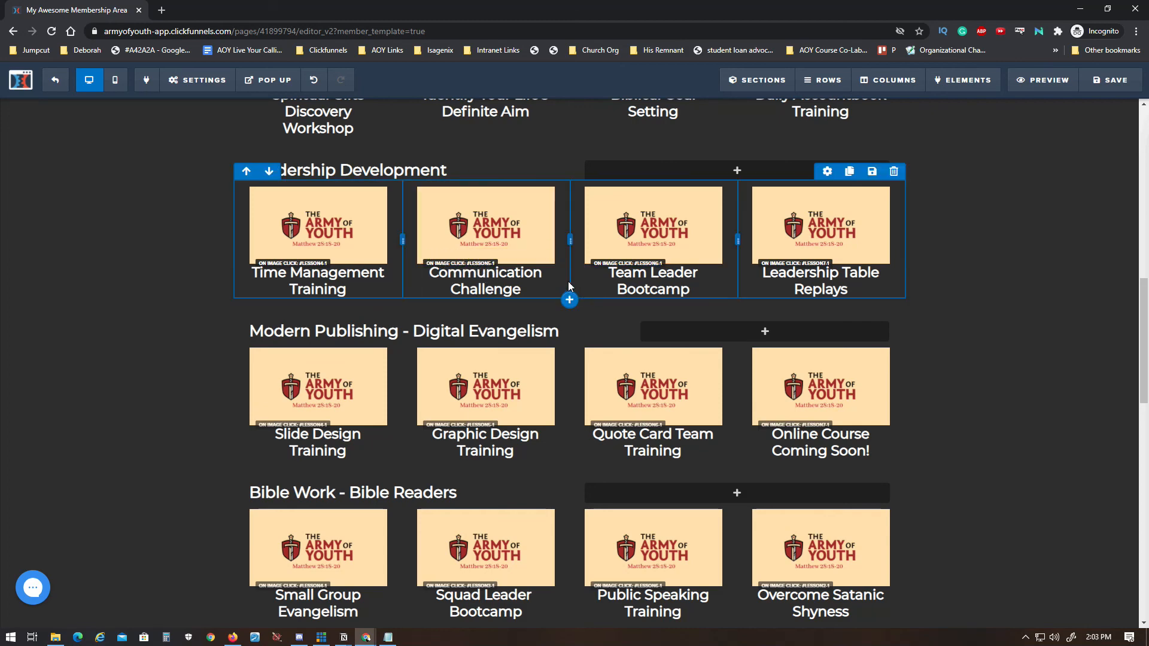
left_click(506, 237)
left_click(1094, 351)
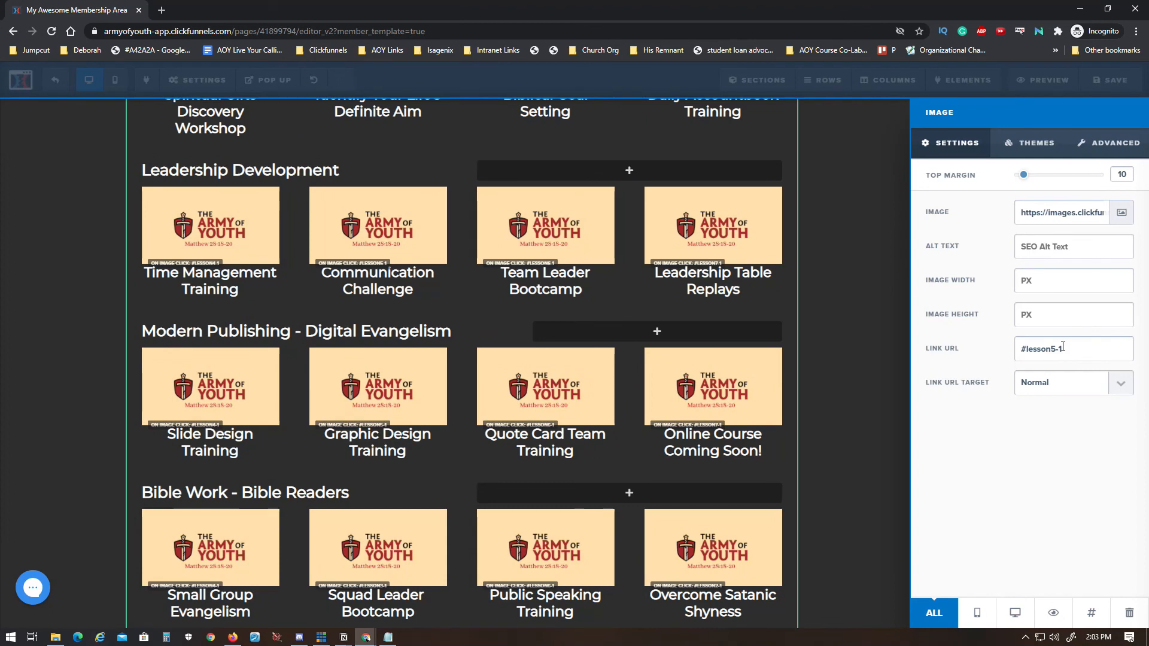
key("BackSpace")
type("8")
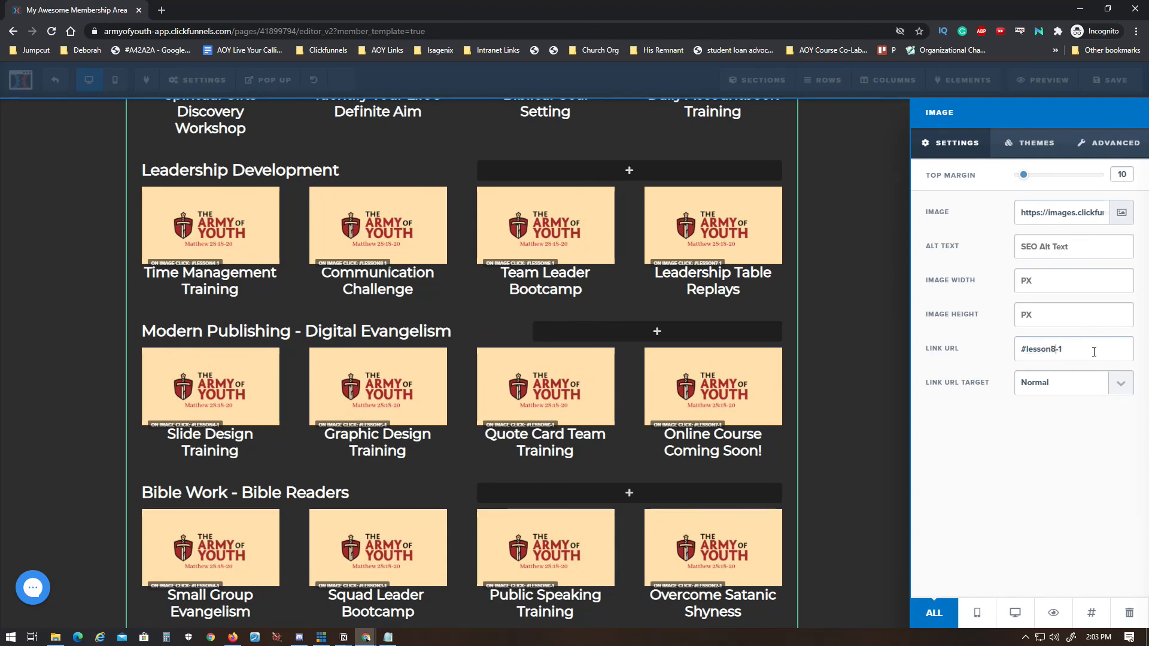
left_click(865, 277)
Step: Save the dashboard design, preview it, and open the Leadership Development row's Communication Challenge from the lesson navigation
left_click(1117, 80)
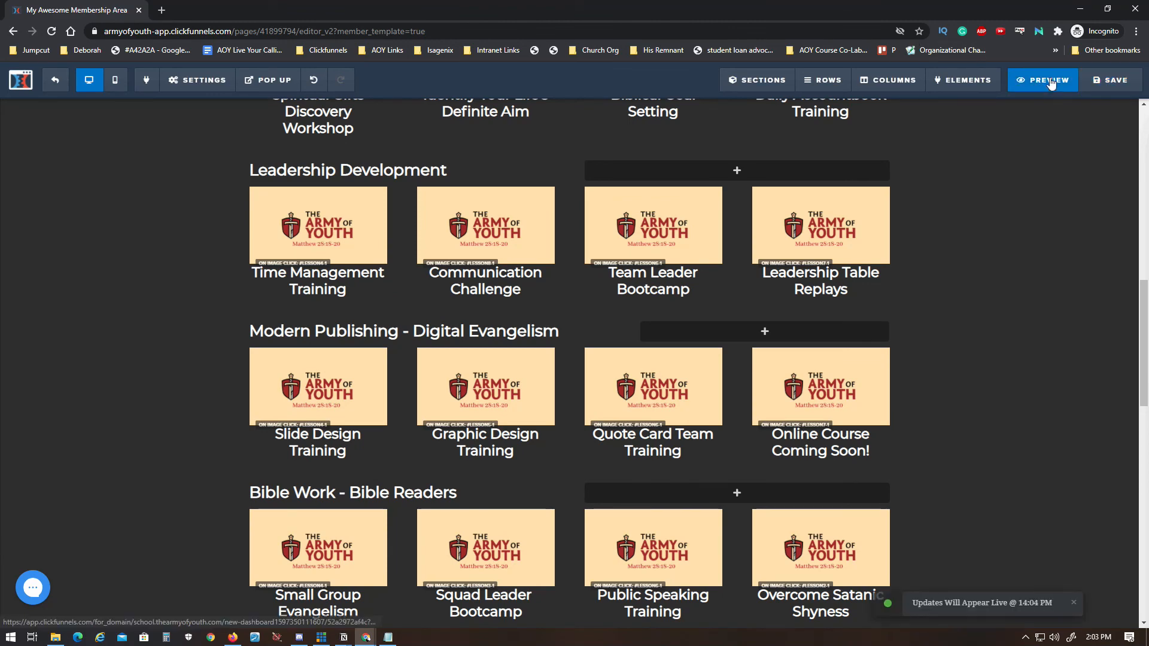
left_click(1050, 81)
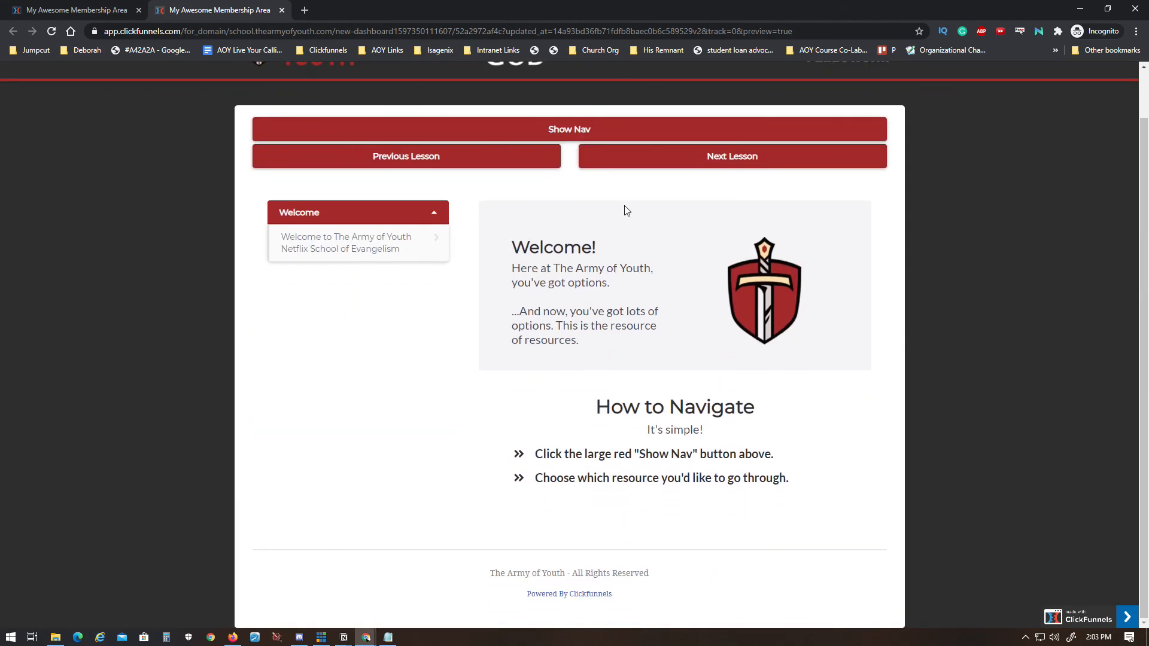
left_click(591, 130)
scroll(903, 284, "up", 8)
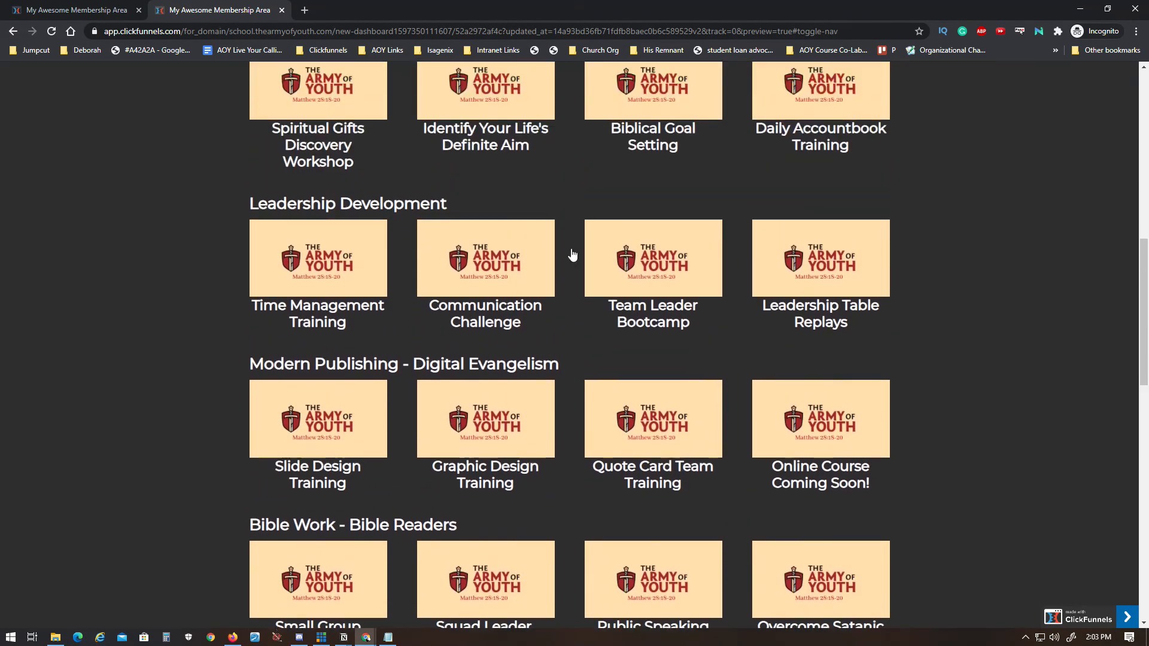
left_click(502, 284)
Step: Review the previewed Communication Challenge introduction lesson from Understand The Remix Strategy through the Reading Assignment
scroll(503, 282, "down", 3)
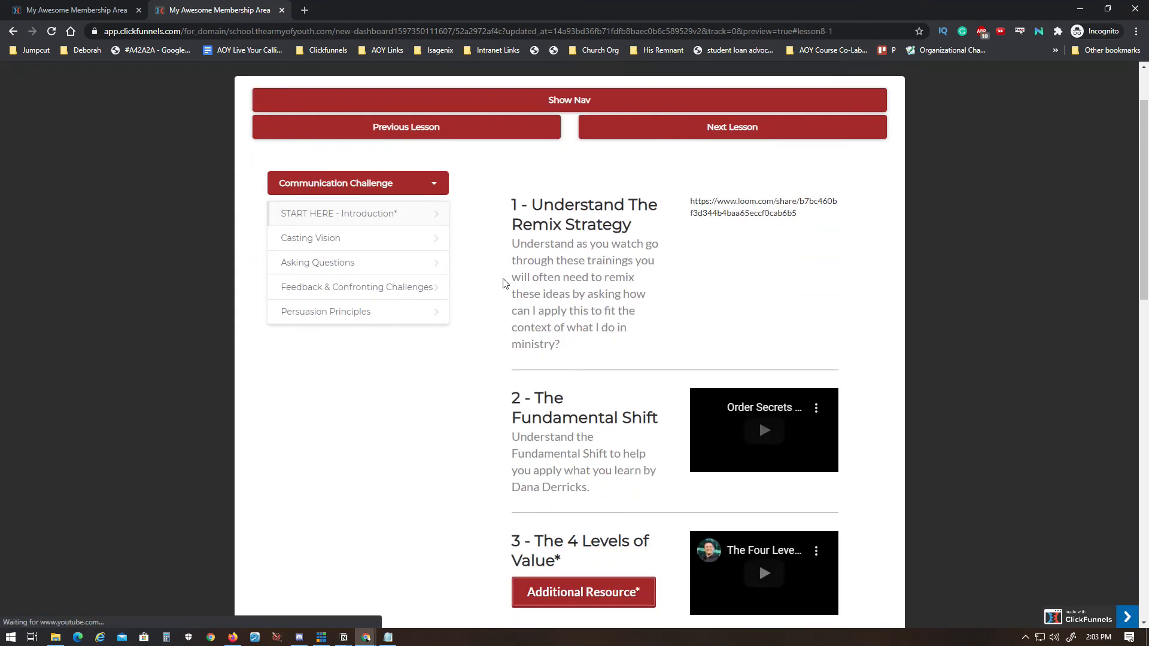
scroll(648, 252, "down", 15)
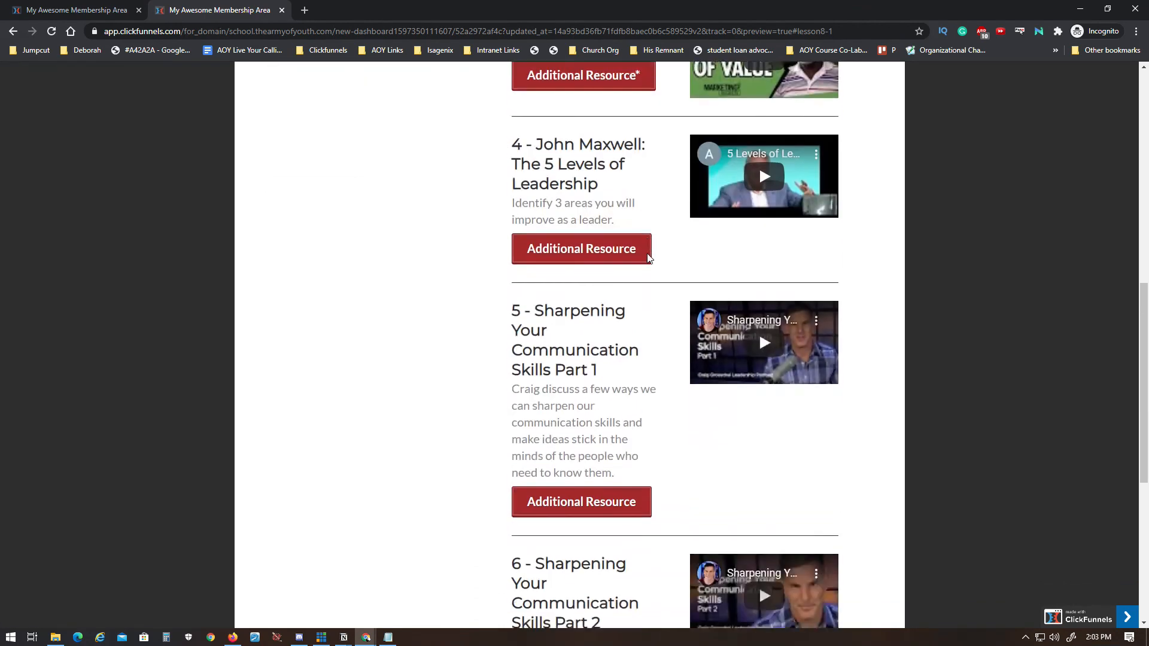
scroll(658, 300, "up", 4)
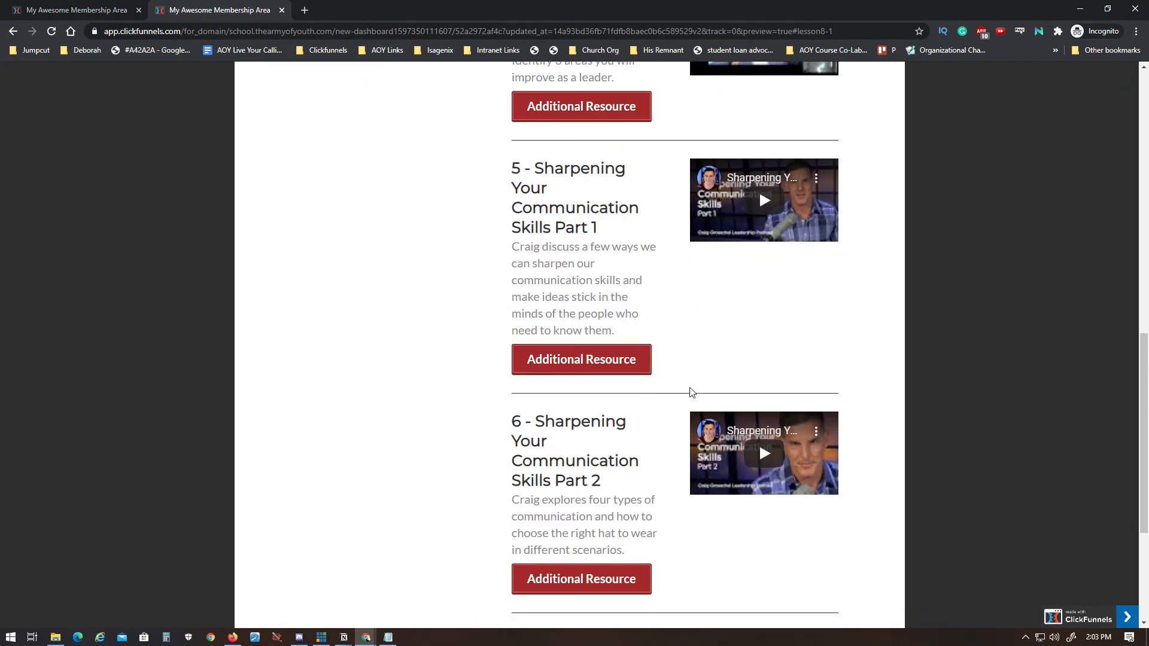
scroll(906, 472, "down", 1)
scroll(906, 471, "down", 2)
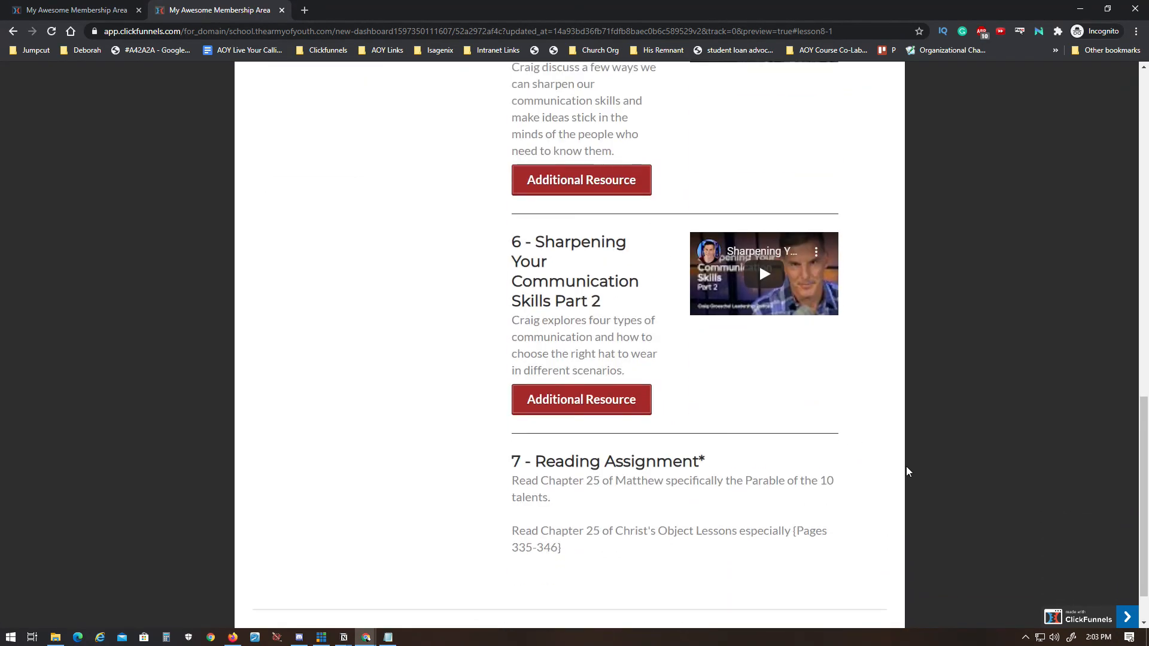
scroll(826, 455, "up", 7)
scroll(762, 368, "up", 10)
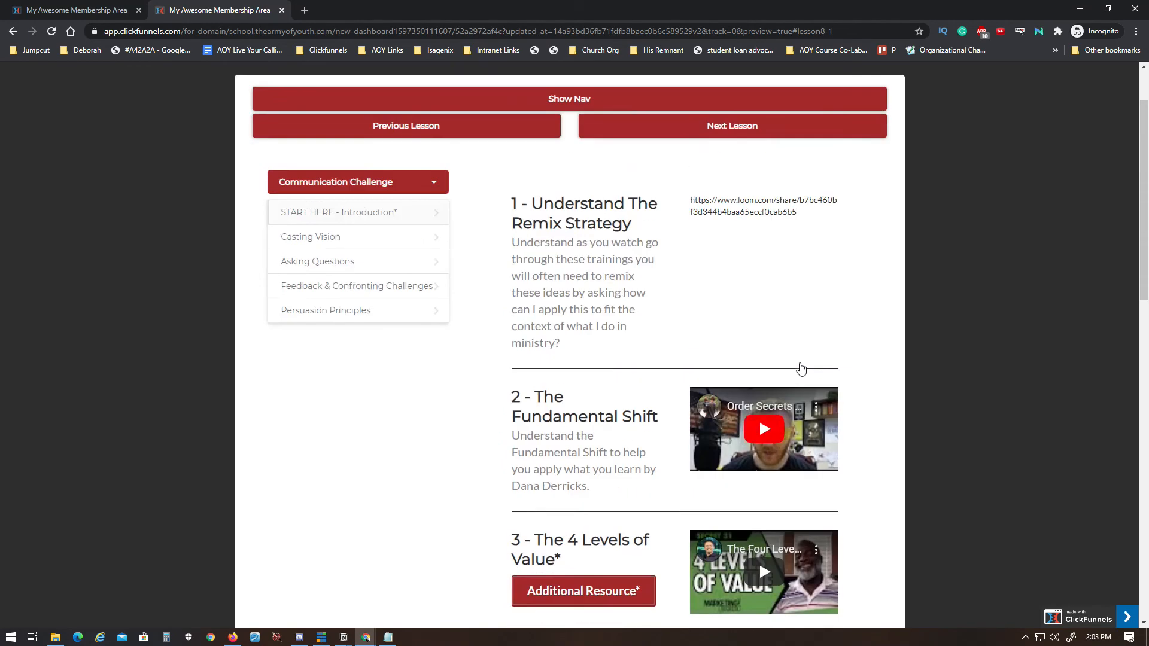
Step: Check the Loom video link shown beside the Understand The Remix Strategy item
left_click_drag(690, 283, 893, 325)
left_click(894, 325)
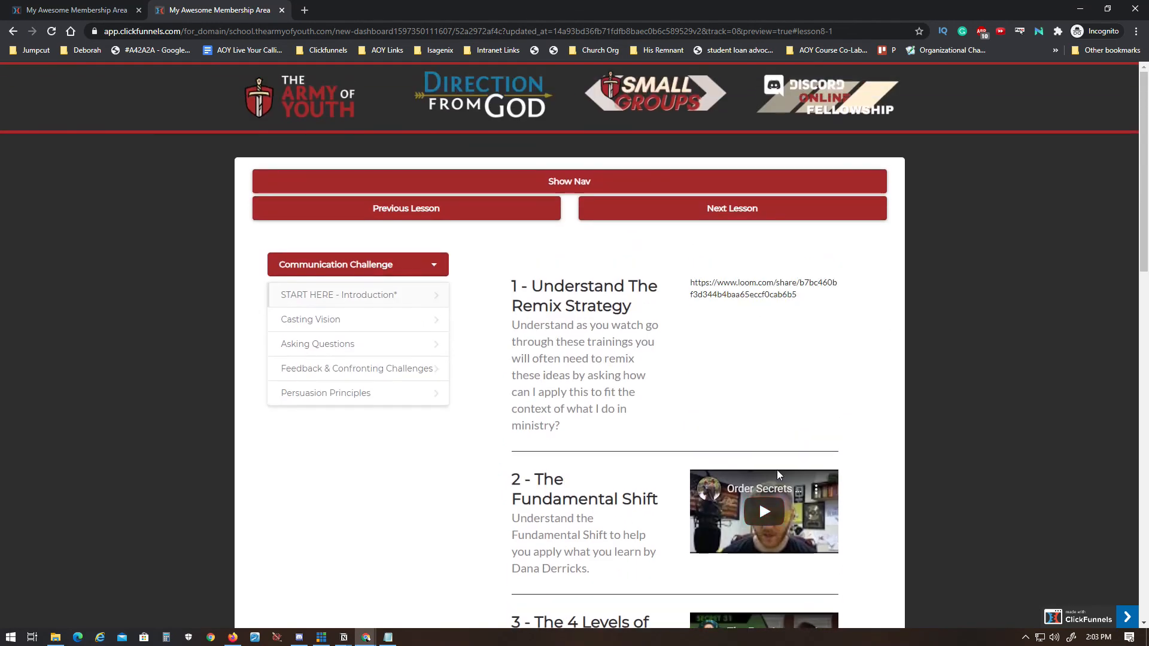
left_click_drag(692, 283, 622, 294)
left_click(824, 298)
left_click(682, 294)
left_click_drag(692, 284, 812, 302)
left_click(812, 303)
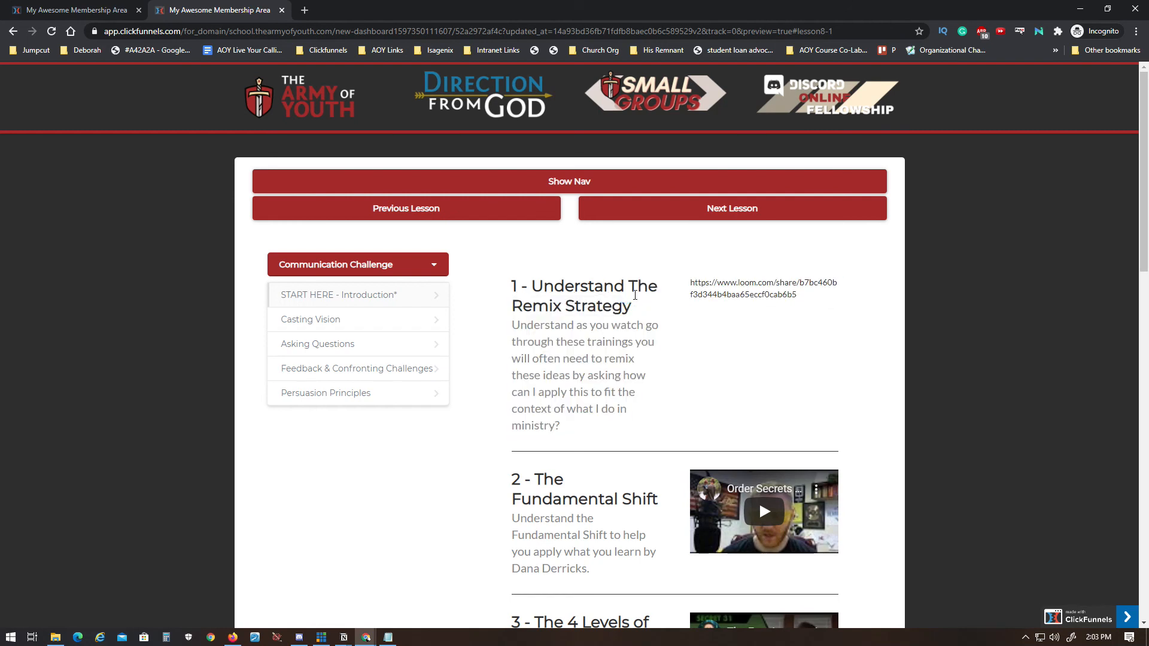
left_click_drag(634, 306, 520, 288)
left_click(635, 307)
left_click_drag(635, 306, 515, 288)
left_click(636, 307)
left_click_drag(639, 311, 469, 289)
left_click(637, 316)
left_click_drag(637, 316, 436, 294)
left_click(596, 341)
left_click(321, 637)
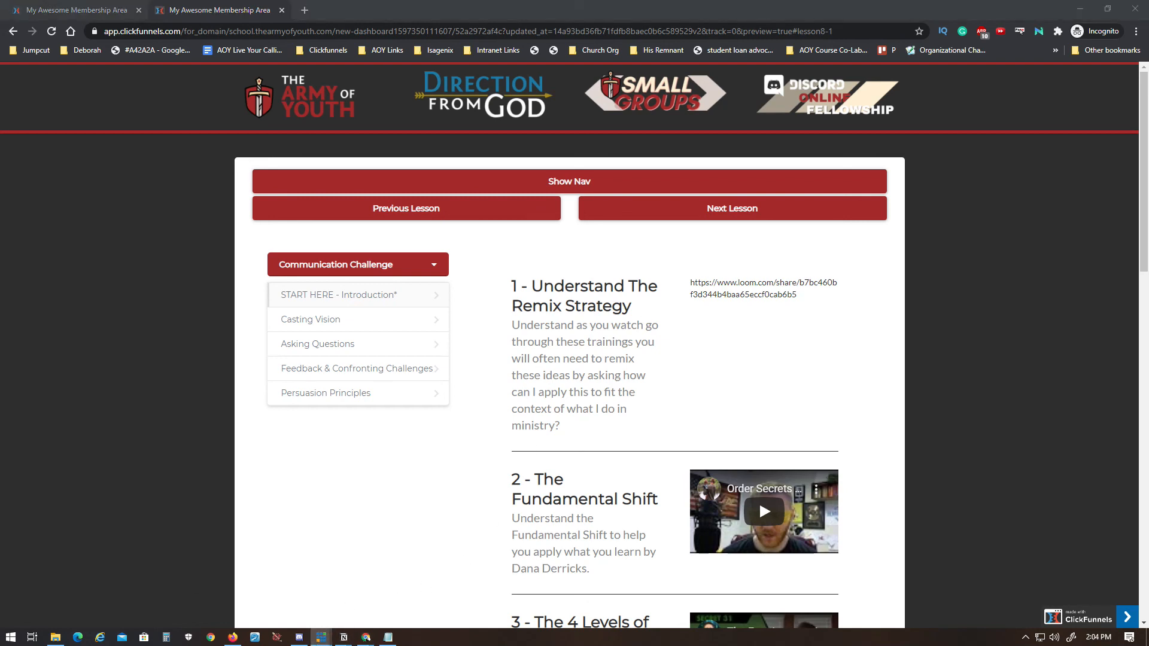